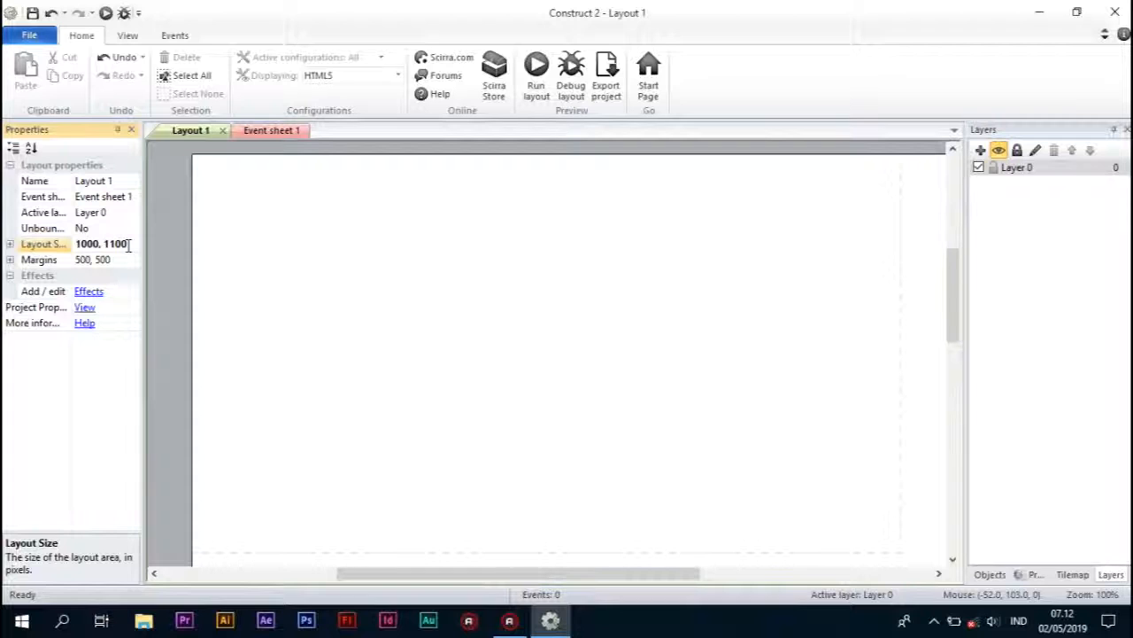
- Apply the layout size of 1000, 1100 to Layout 1
click(590, 349)
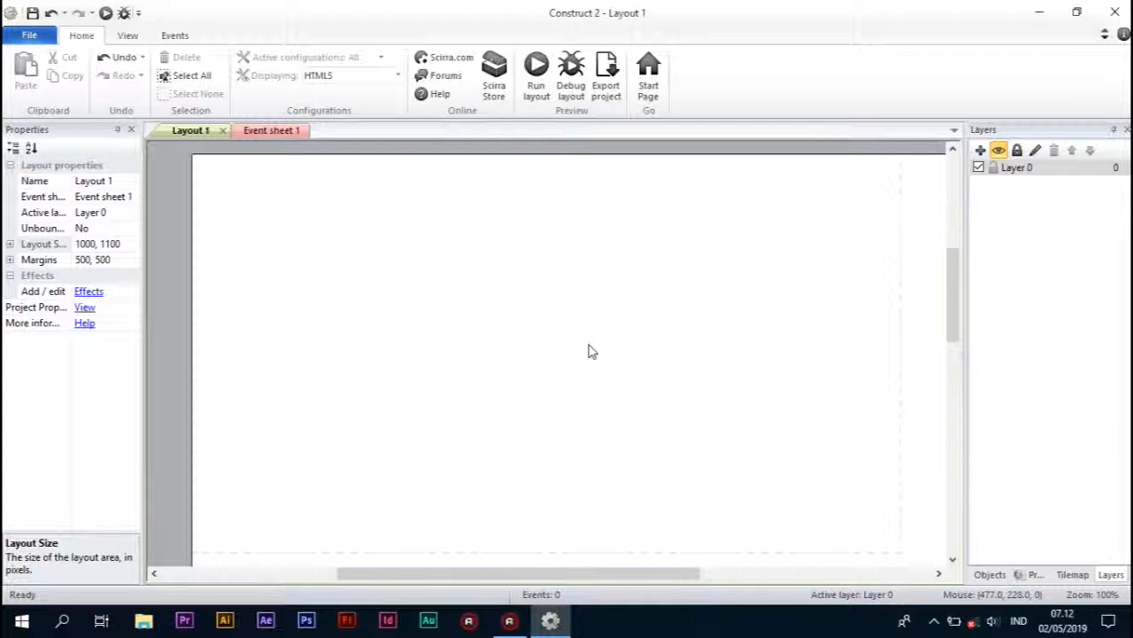
ctrl+scroll(590, 350, down, 7)
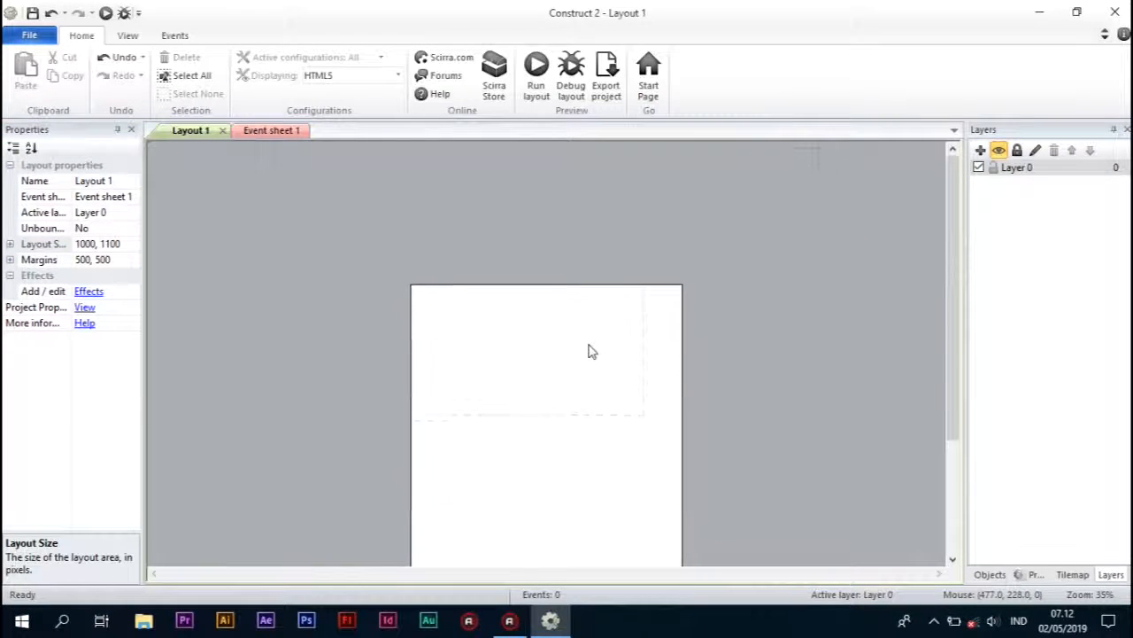
scroll(540, 337, down, 2)
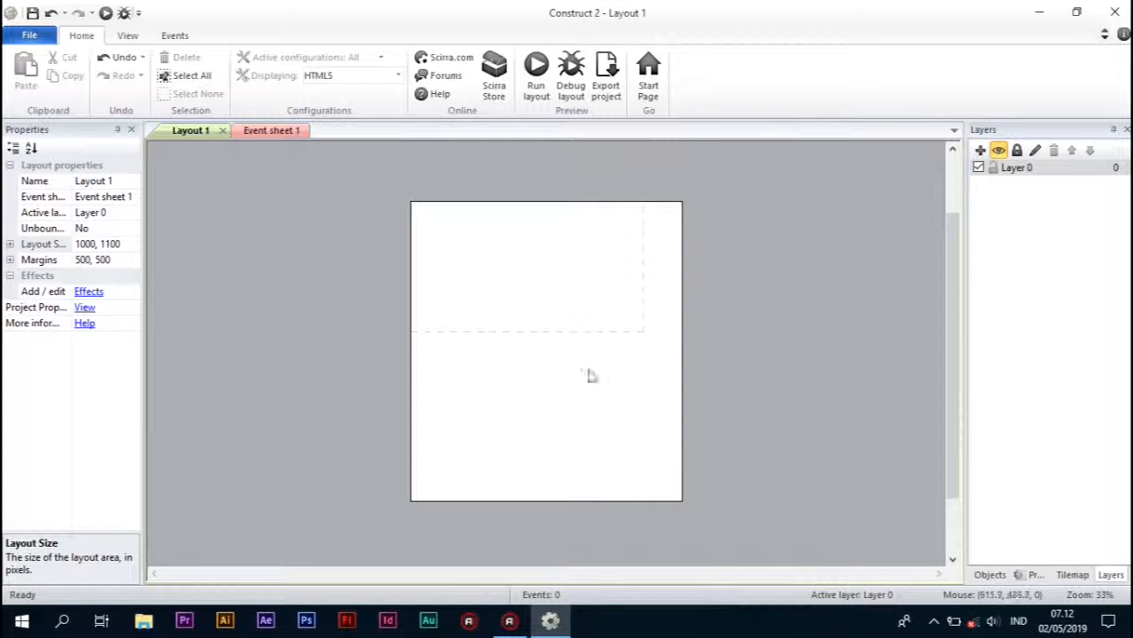
- Set the project's window size to 1000, 1100 to match the layout
click(95, 310)
click(120, 370)
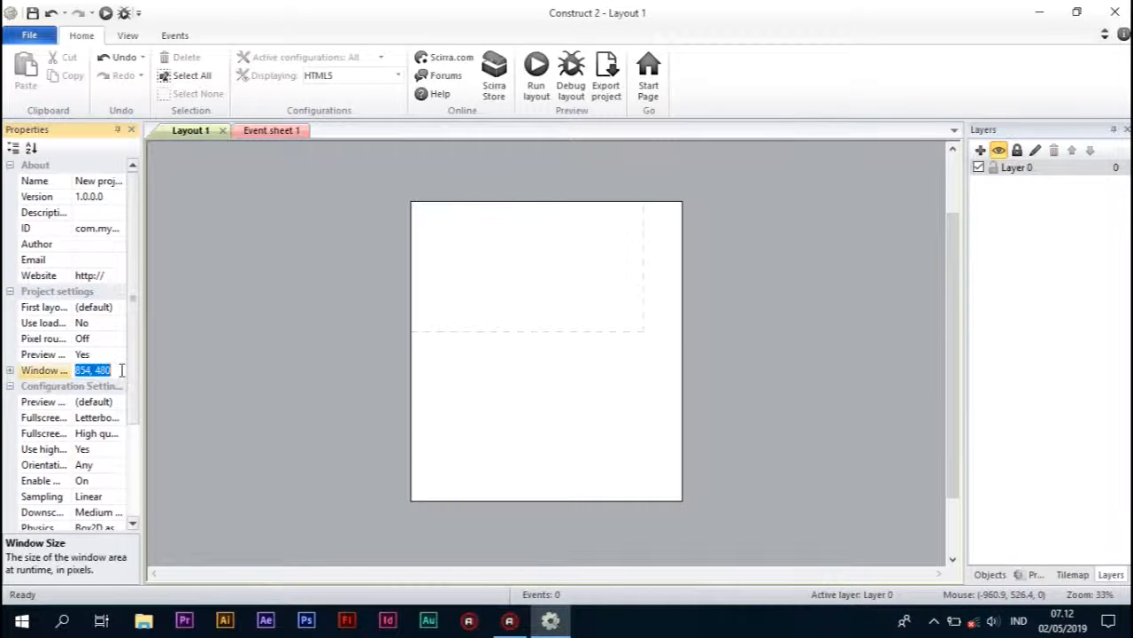
text(1000, 1)
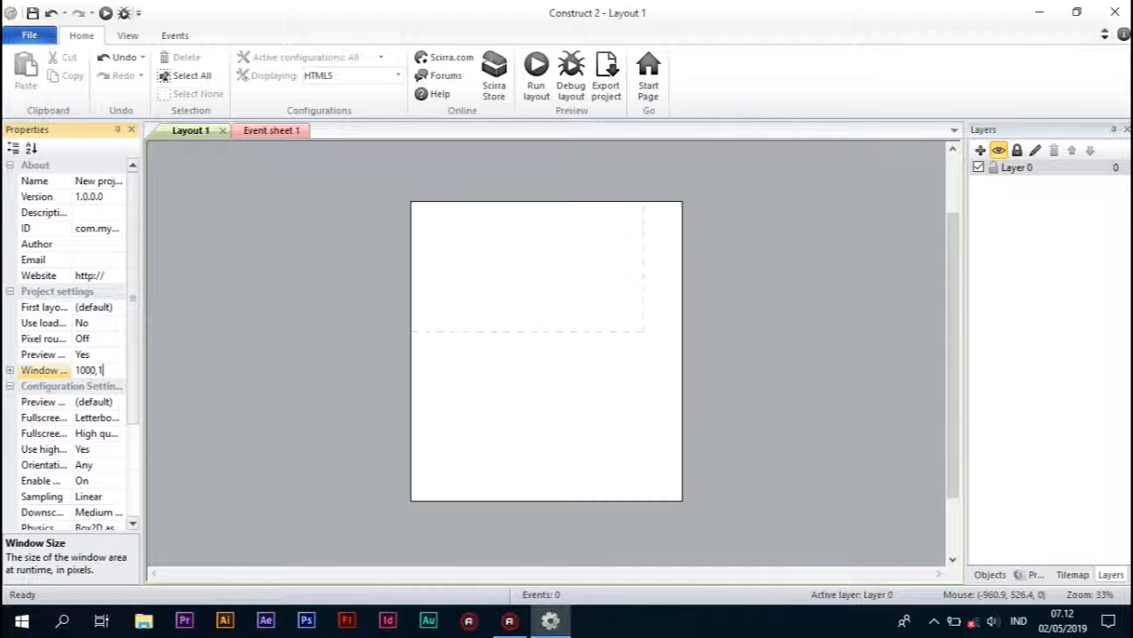
text(100)
key(Return)
click(547, 382)
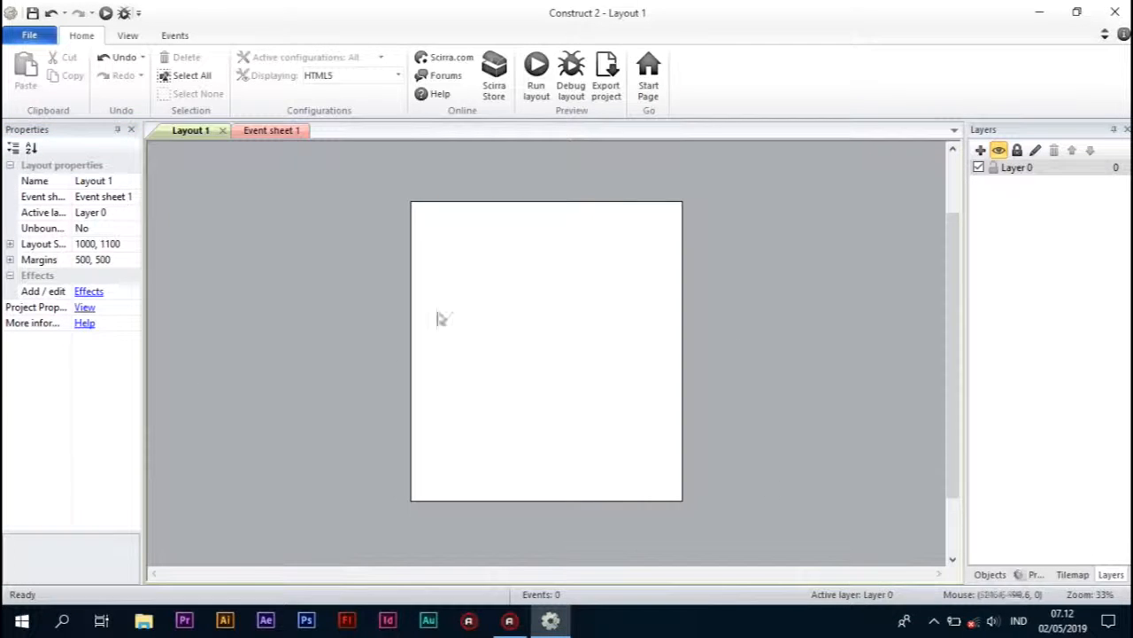
- Insert a Sprite object named background near the middle of the layout
right_click(522, 278)
click(555, 281)
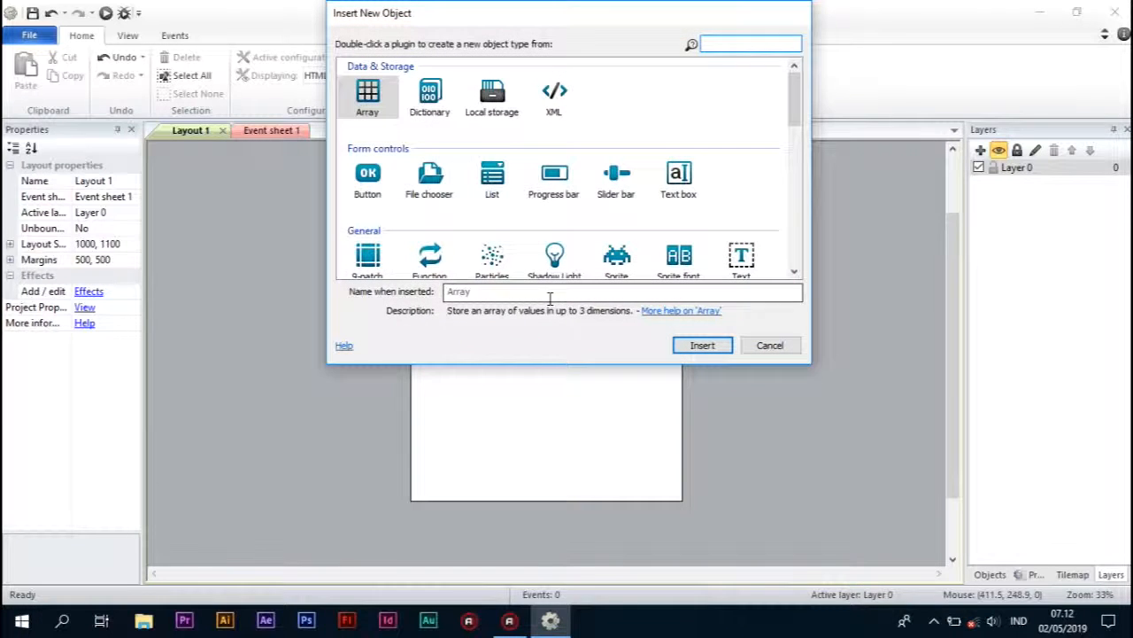
click(549, 295)
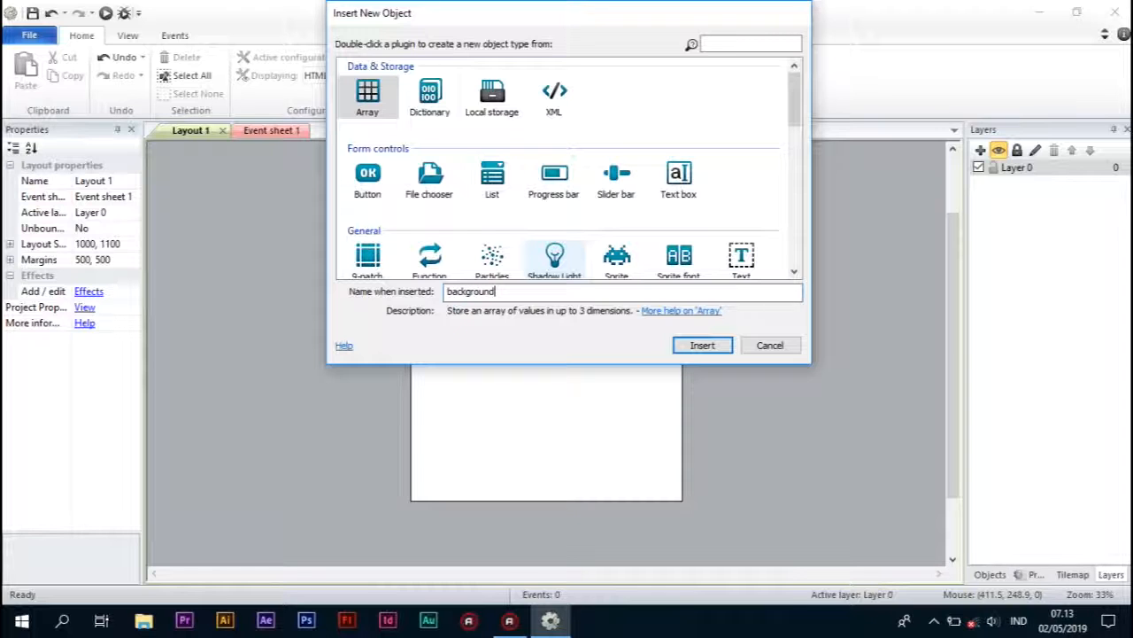
click(618, 257)
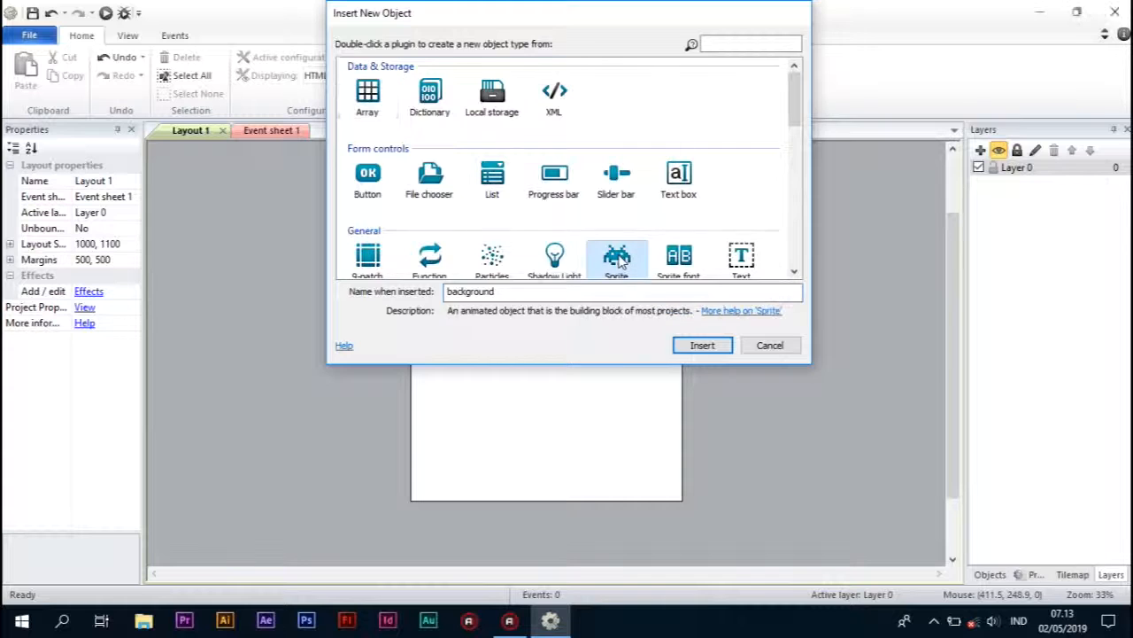
double_click(618, 257)
click(549, 324)
- Fill the background sprite's image with brown (RGB 147, 130, 107) and close the image editor
click(255, 211)
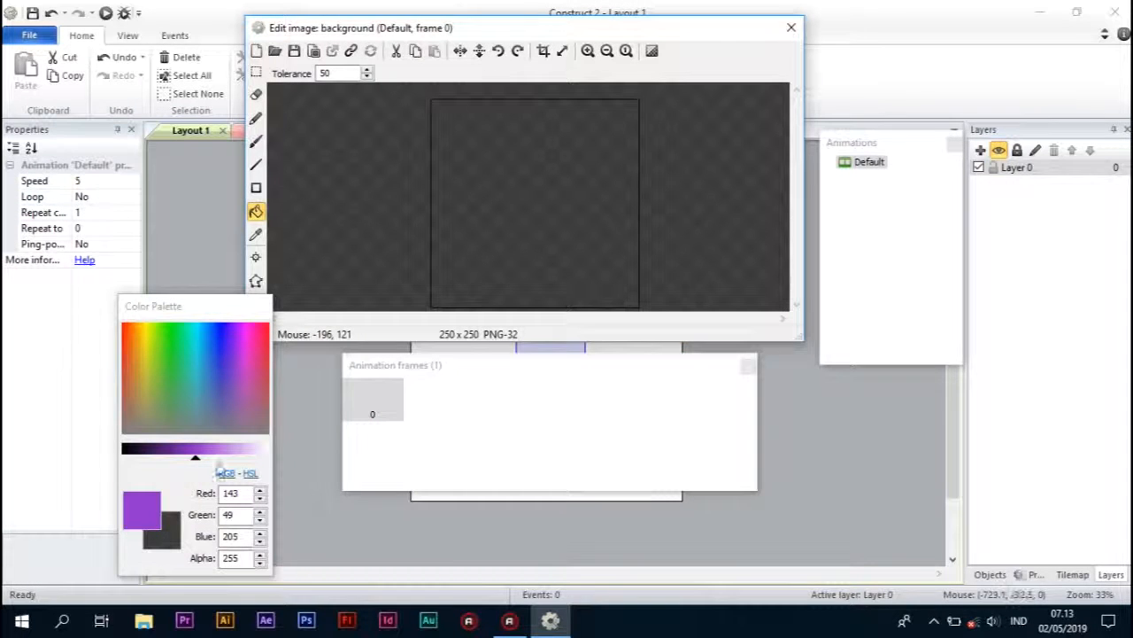
click(143, 426)
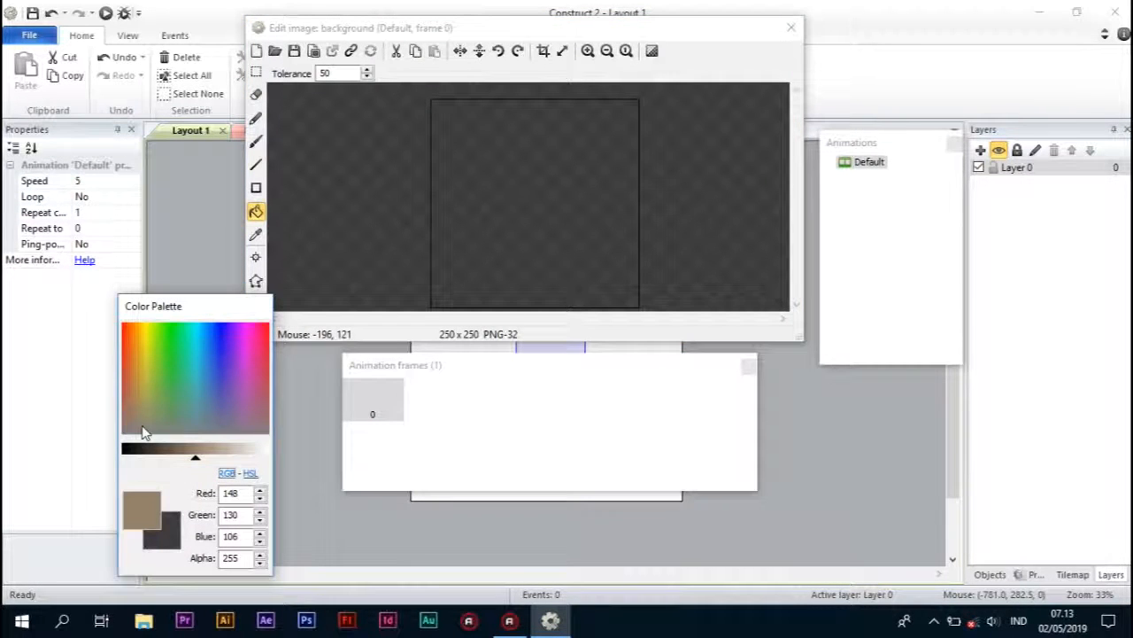
click(135, 417)
click(549, 243)
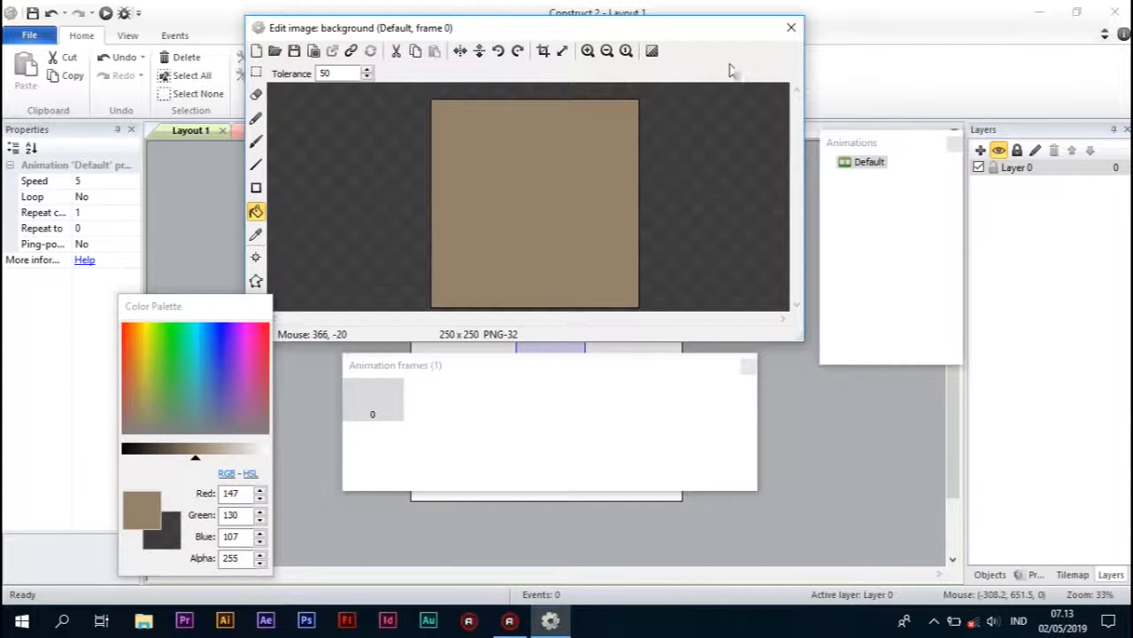
click(791, 27)
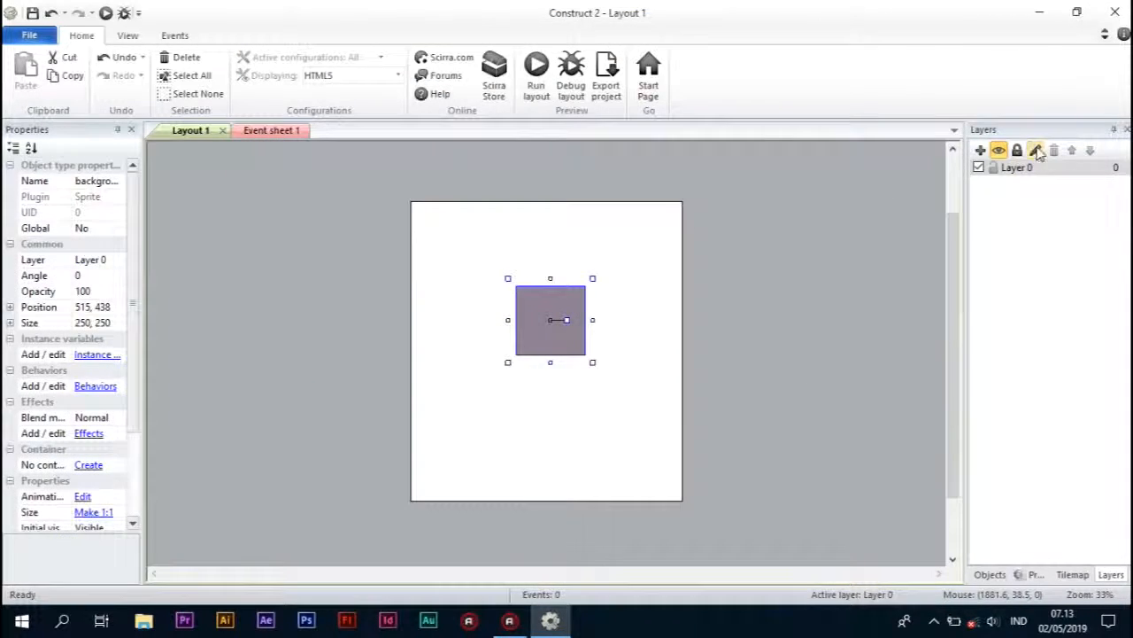
- Rename the layer Layer 0 as bg
double_click(1027, 168)
text(bg)
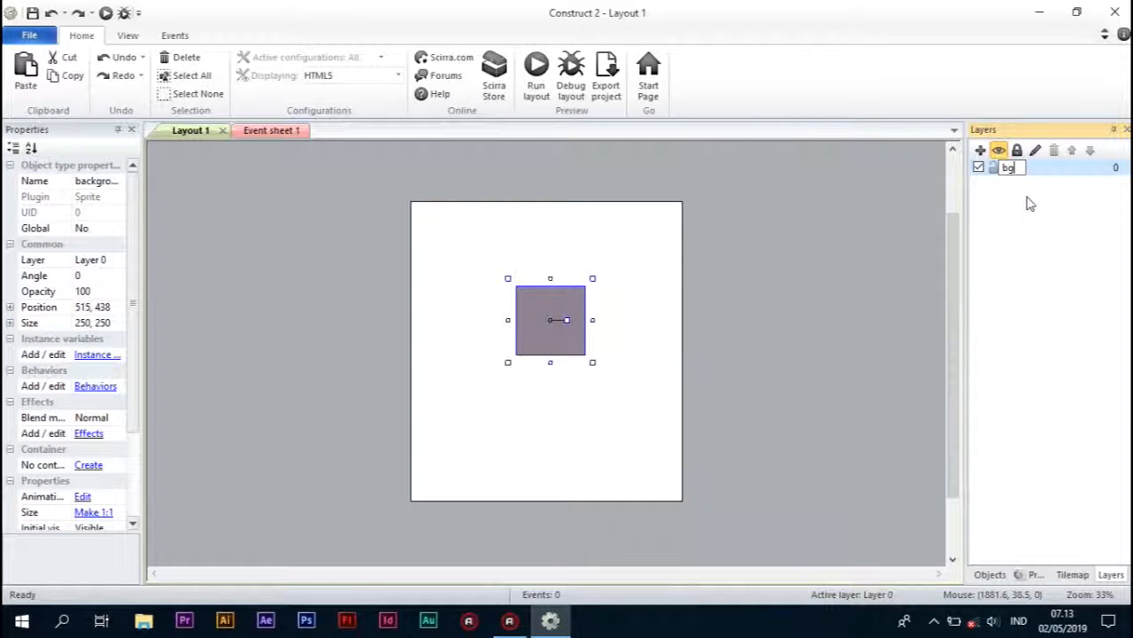
key(Return)
- Enlarge the background sprite to about 1012 × 1122 and place it at 500, 547.5 so it covers the whole layout
drag(545, 353, 695, 512)
click(713, 503)
drag(637, 432, 635, 426)
click(739, 433)
click(637, 453)
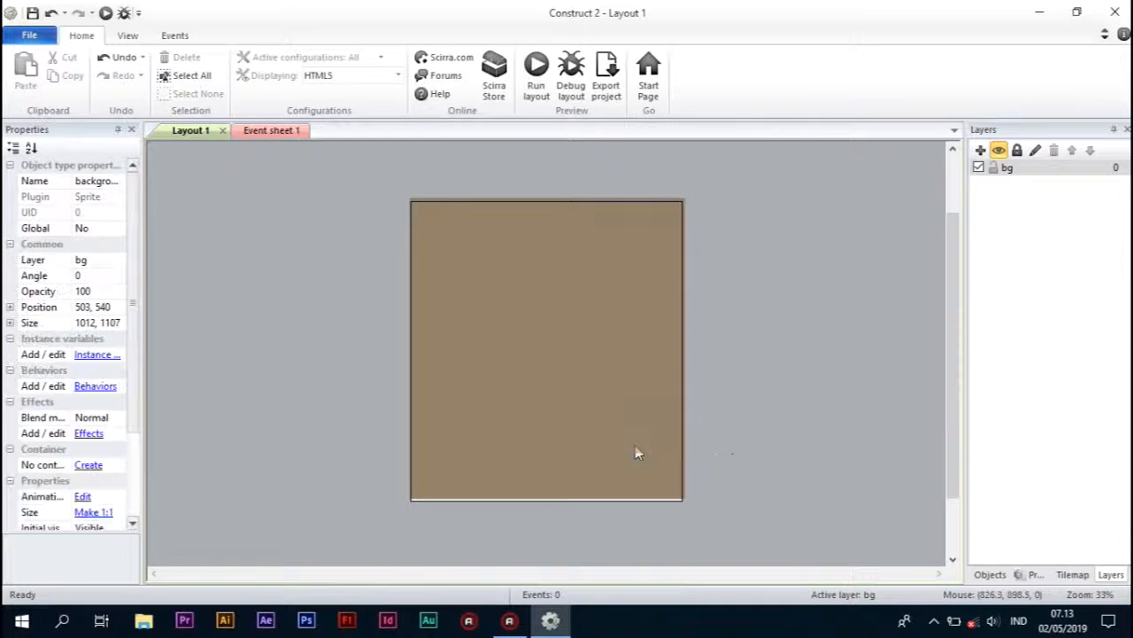
drag(546, 508, 546, 512)
click(563, 535)
click(564, 457)
key(Left)
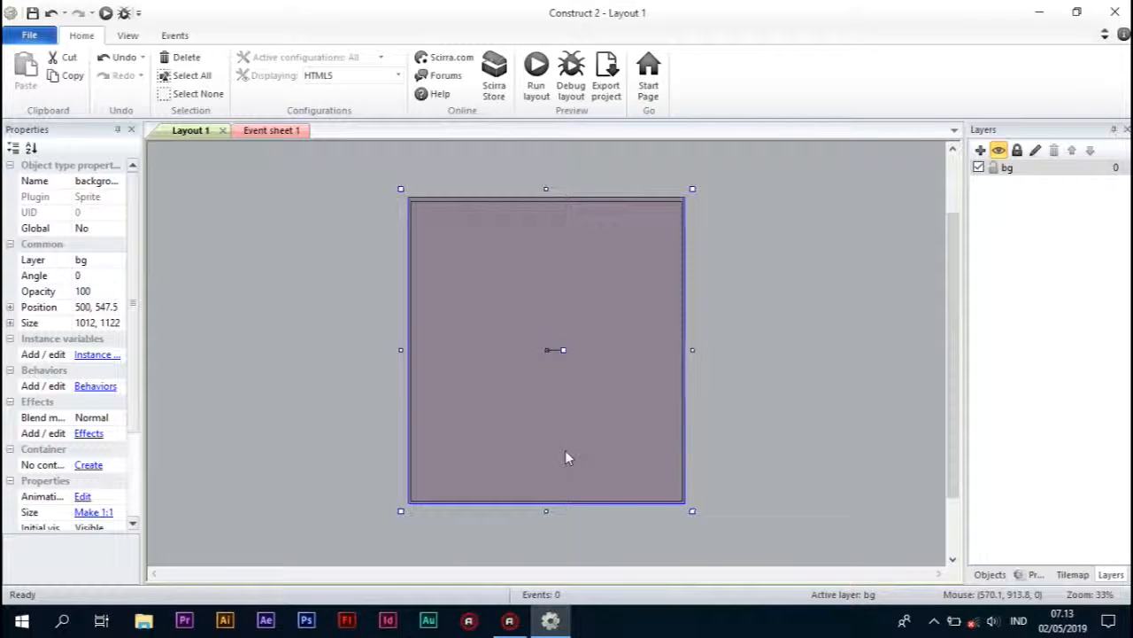
click(732, 347)
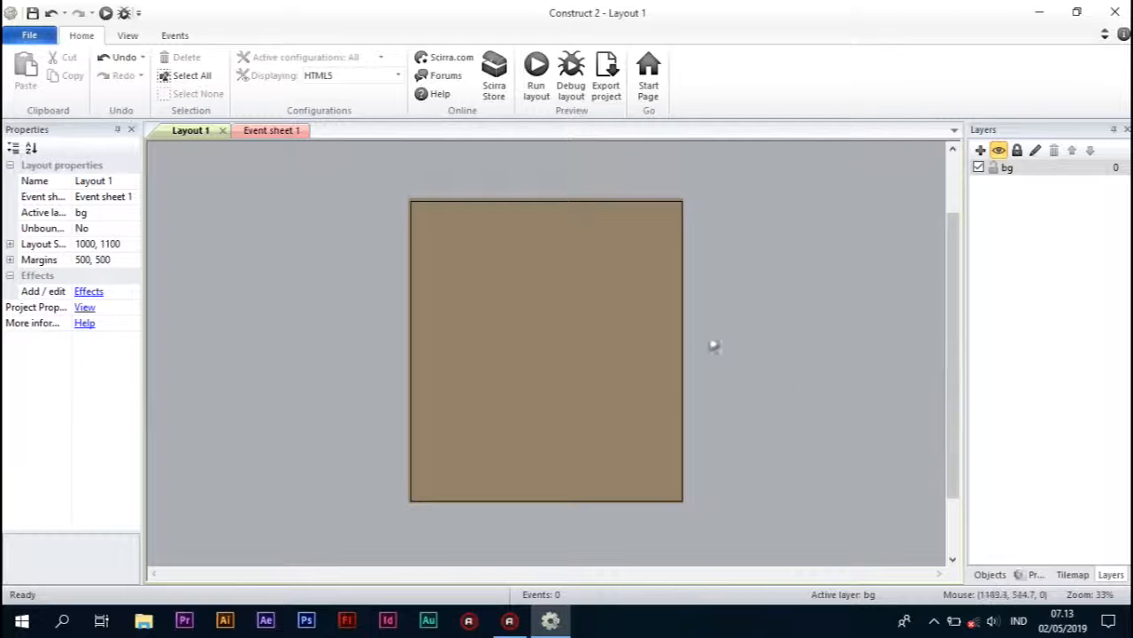
- Lock the bg layer and add a new layer named blok above it
click(1017, 151)
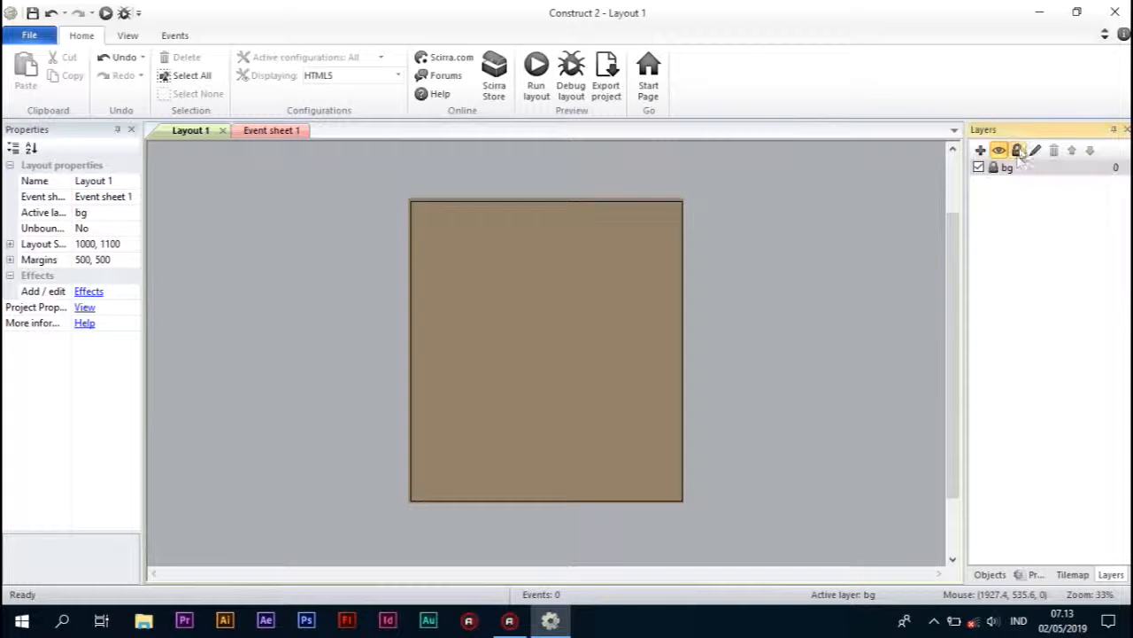
click(981, 151)
click(1018, 170)
click(1018, 170)
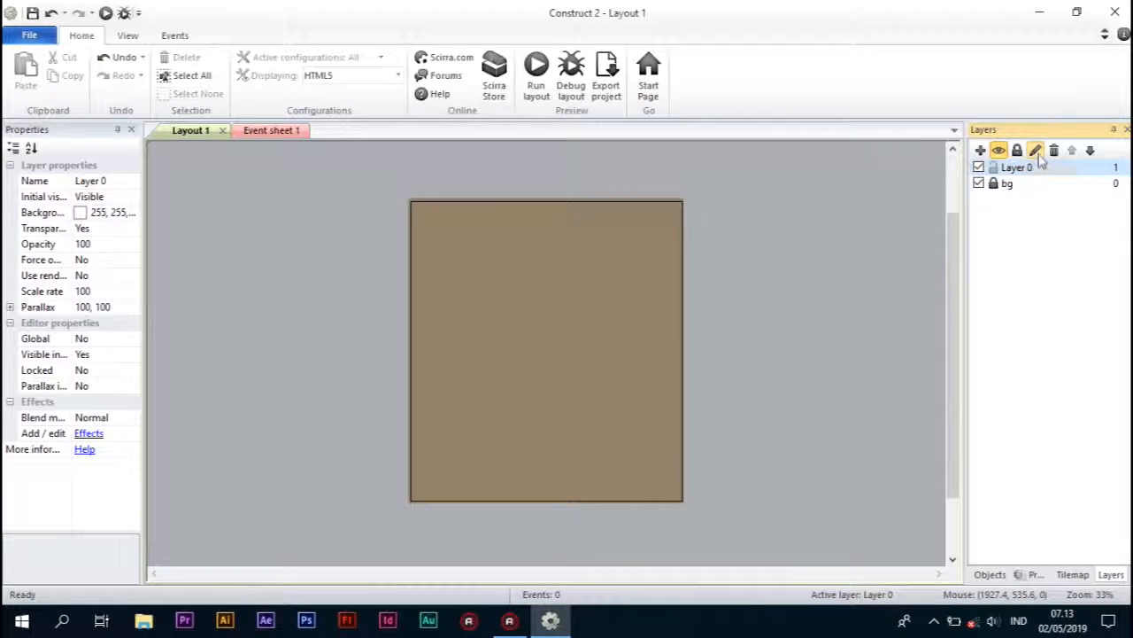
text(b)
text(;o)
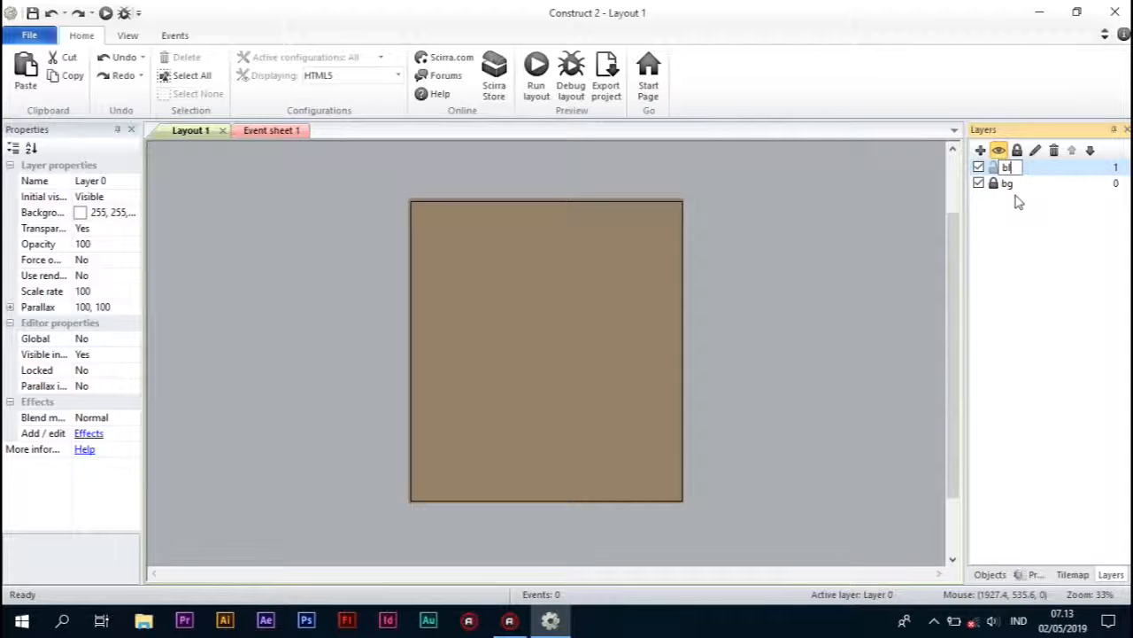
text(k)
key(Return)
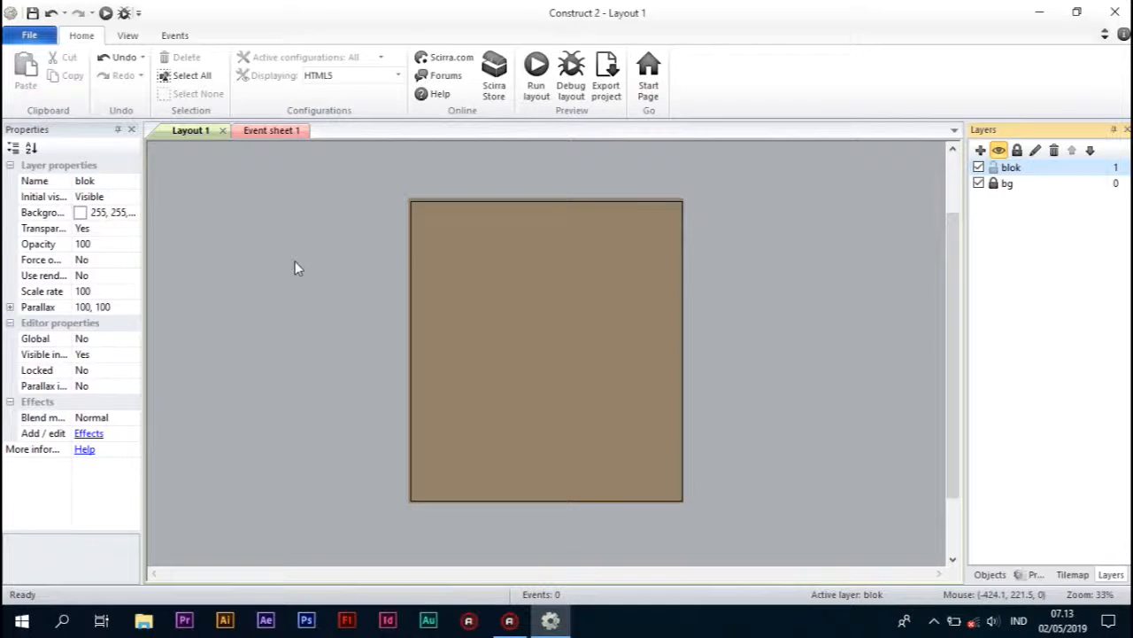
- Insert a Sprite object named block on the blok layer, in the upper part of the layout
click(292, 261)
right_click(243, 184)
click(282, 195)
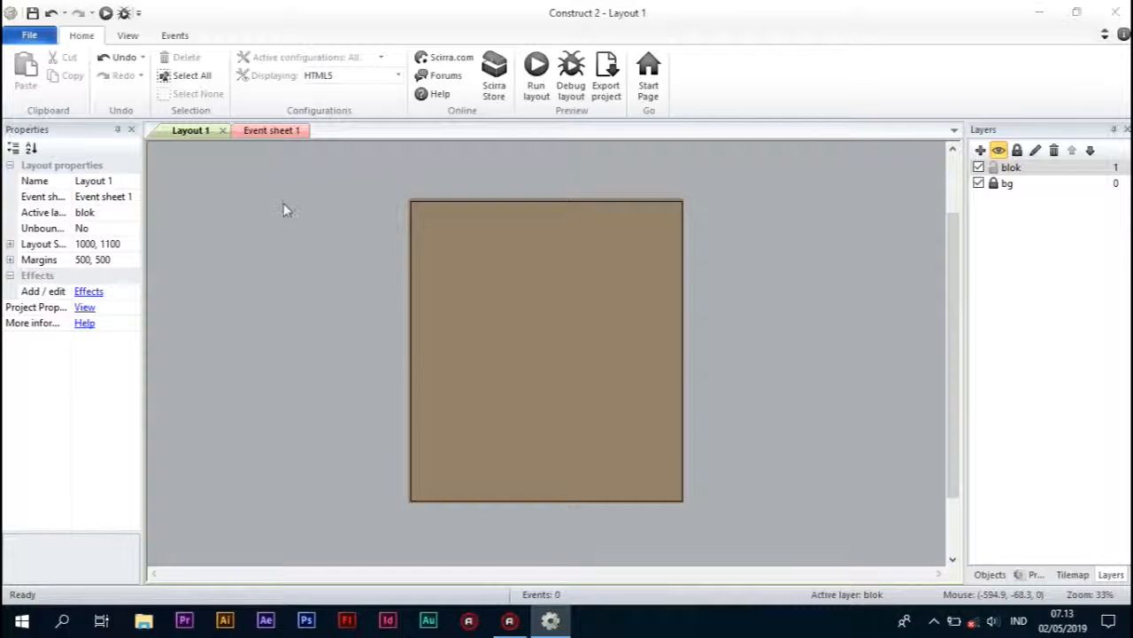
click(611, 296)
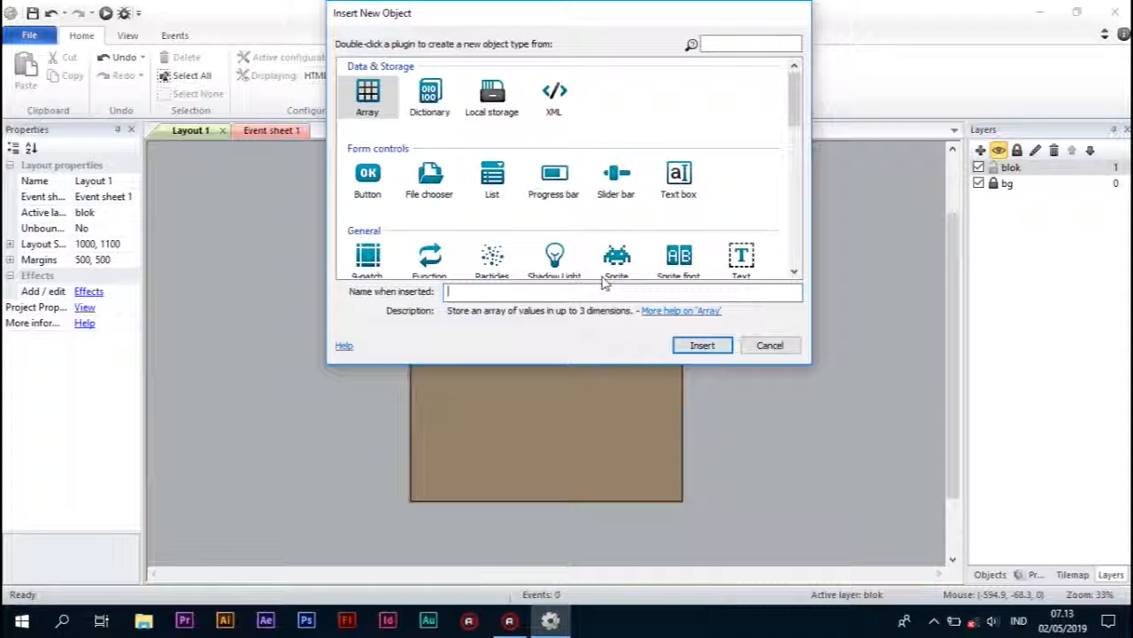
text(block)
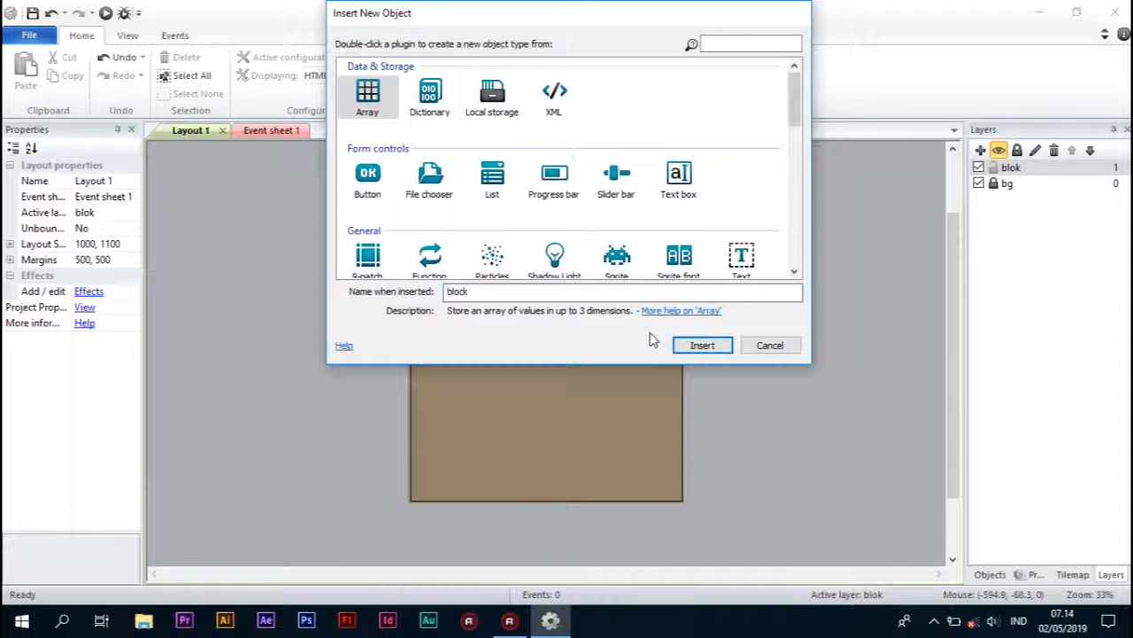
double_click(617, 259)
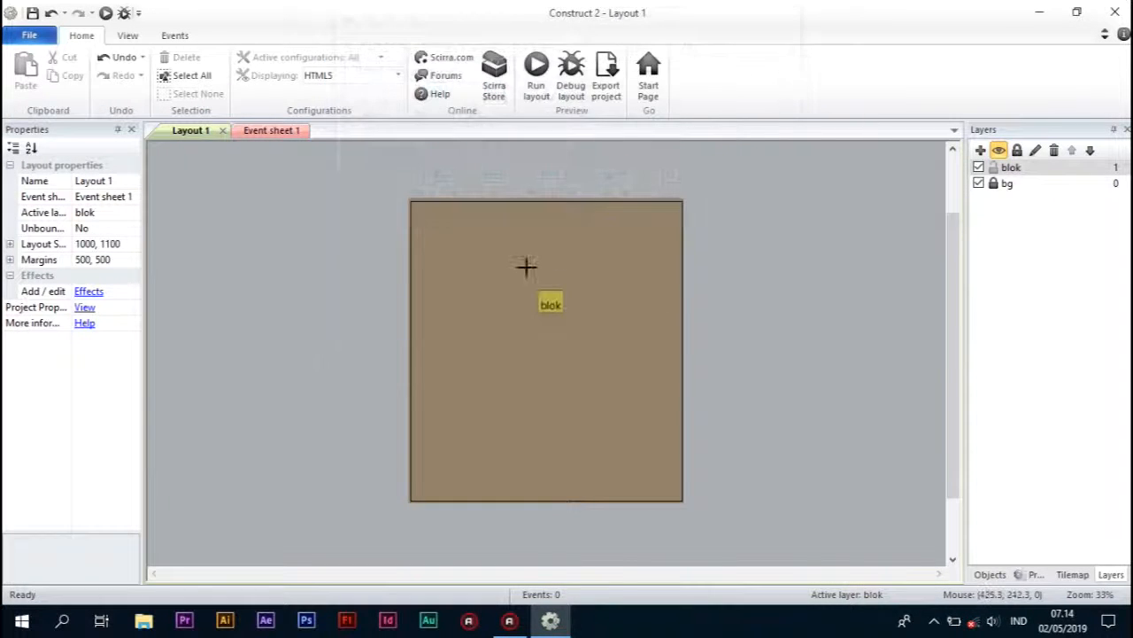
click(526, 266)
- Fill the block sprite's image with yellow (RGB 221, 221, 33)
click(256, 210)
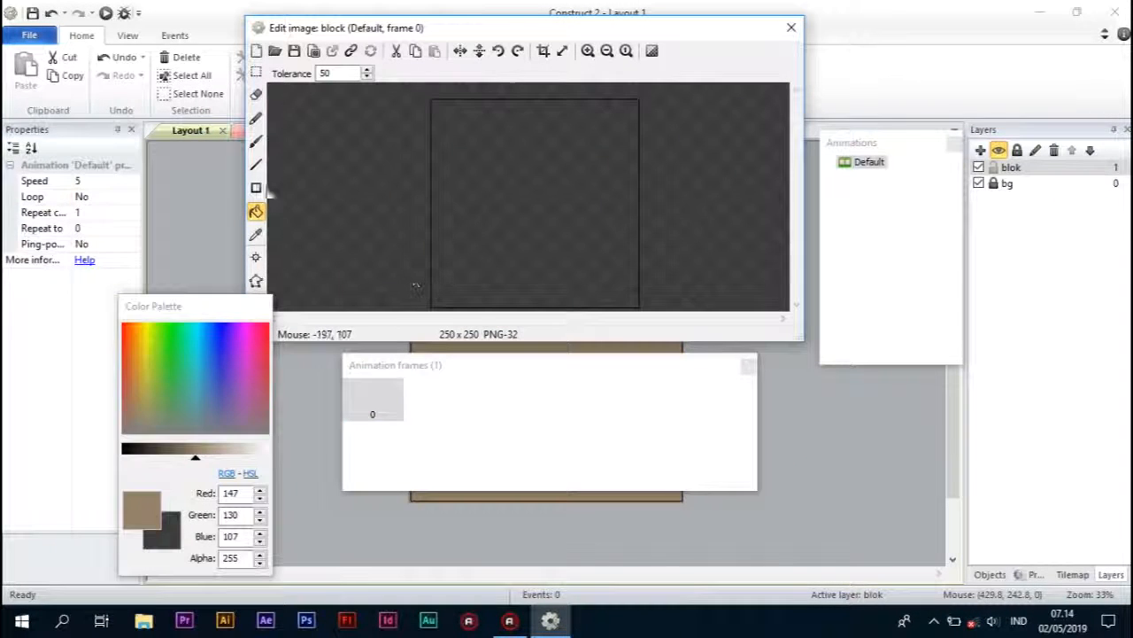
drag(148, 342, 130, 349)
click(131, 349)
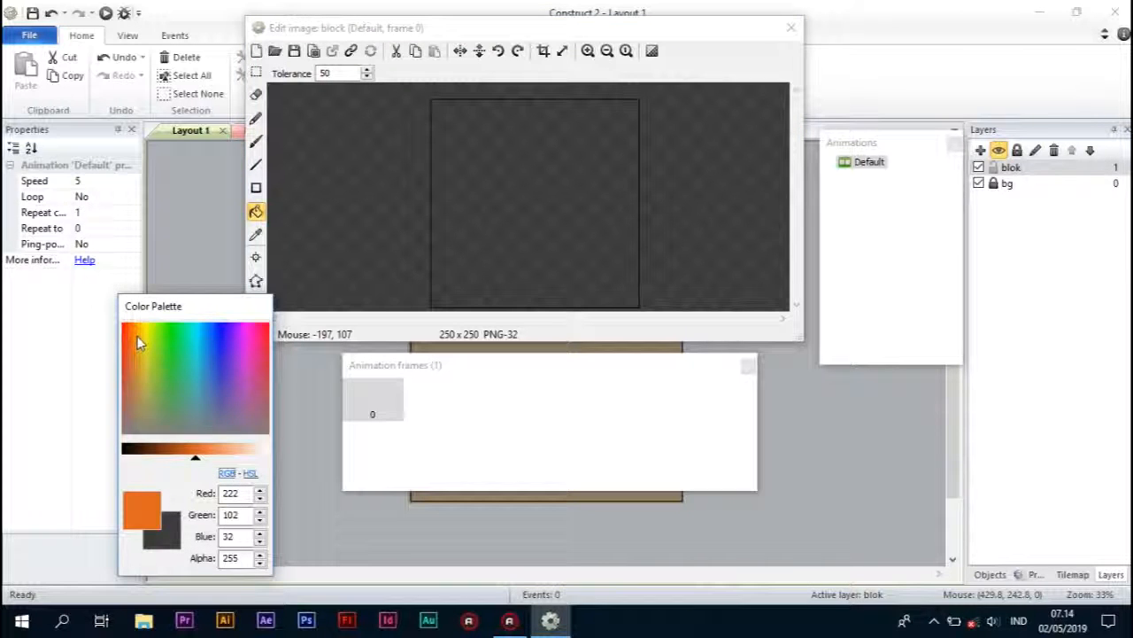
click(138, 378)
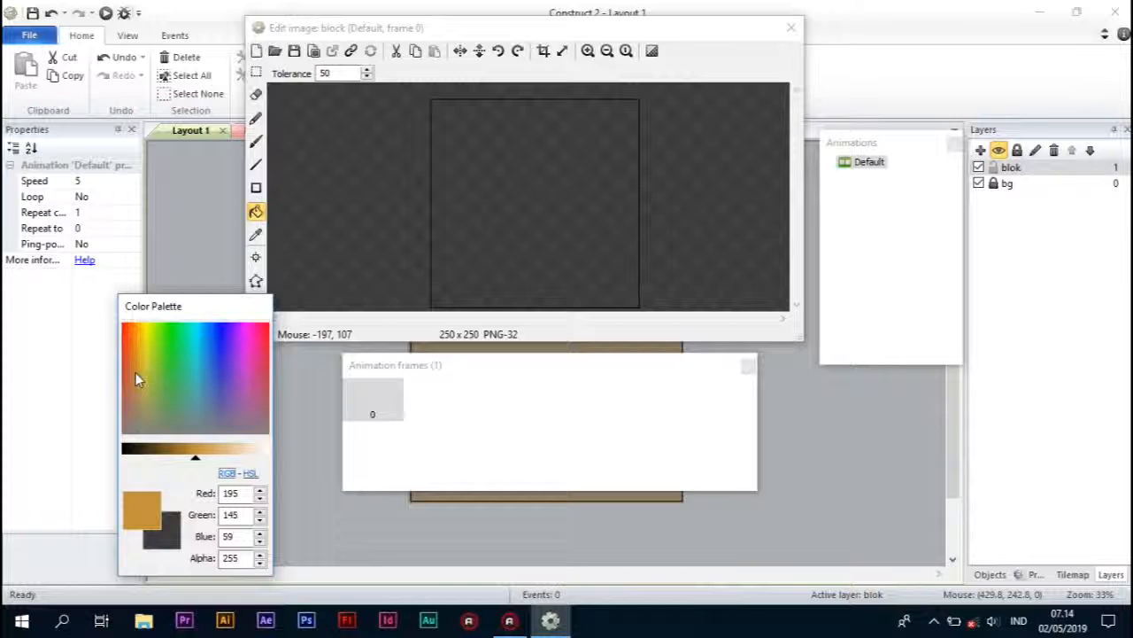
drag(148, 363, 145, 343)
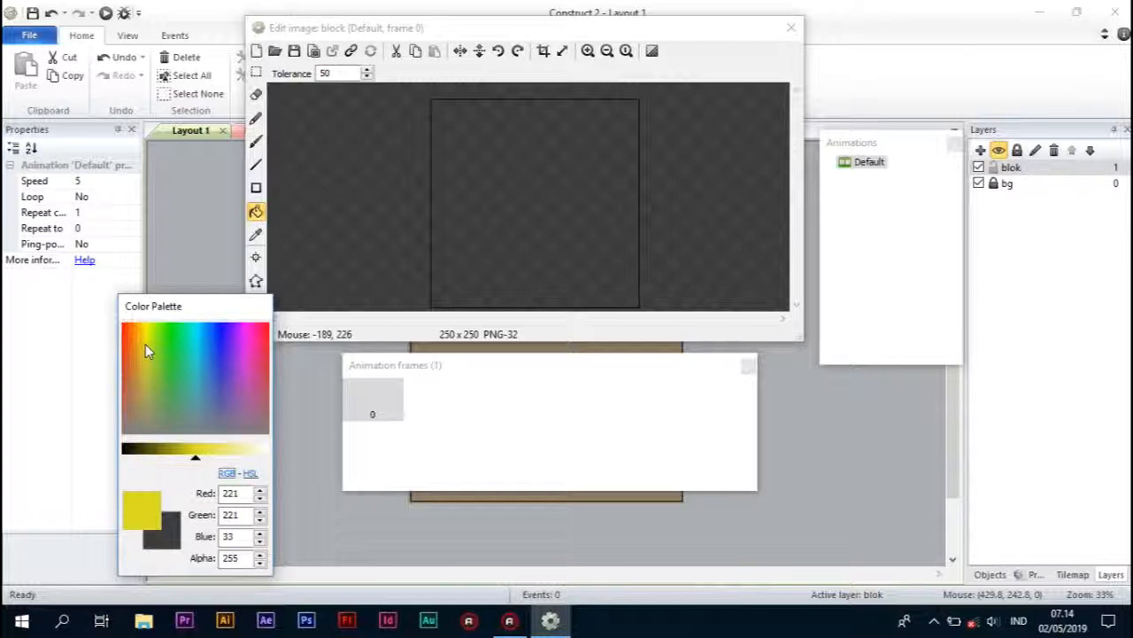
click(494, 232)
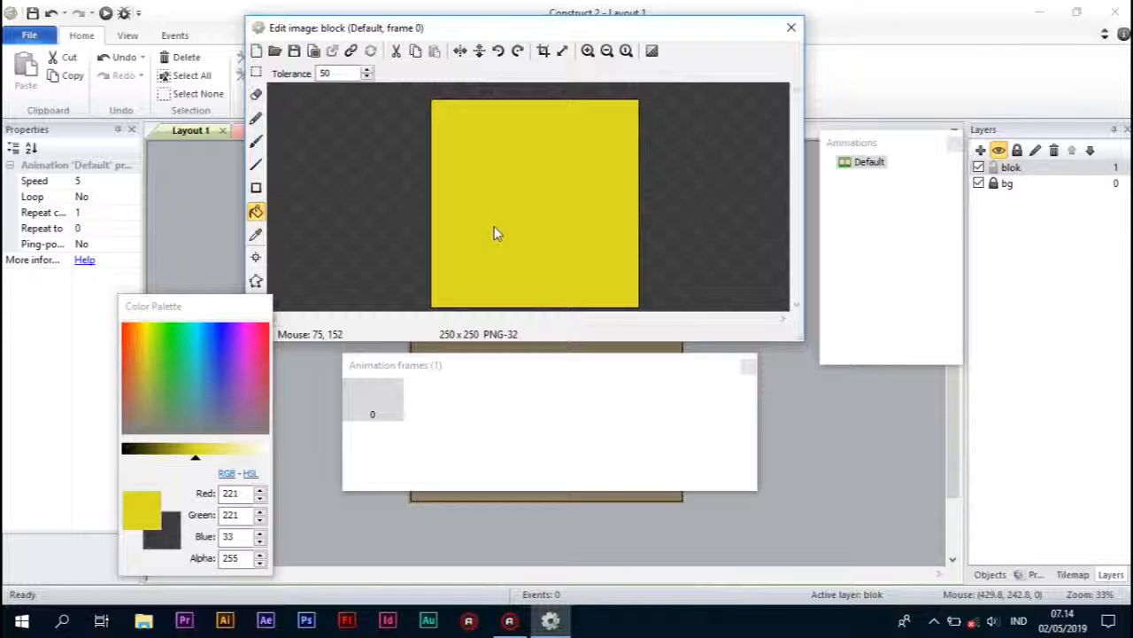
- Draw a darker yellow rectangle (RGB 173, 173, 26) across the lower part of the block image and close the image editor
click(179, 456)
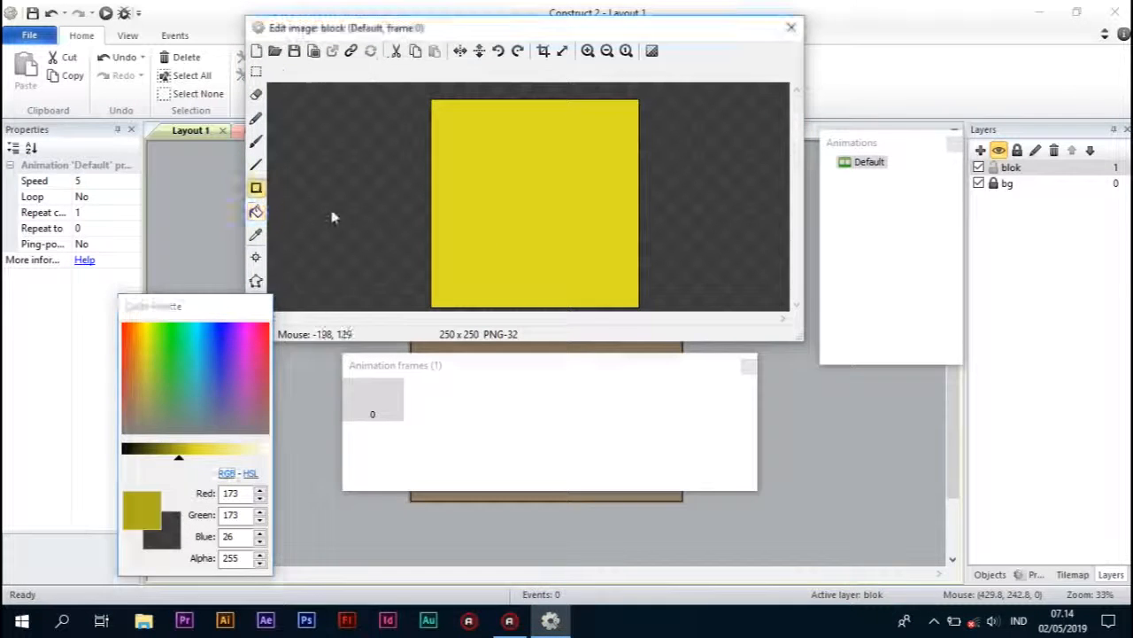
drag(431, 220, 705, 332)
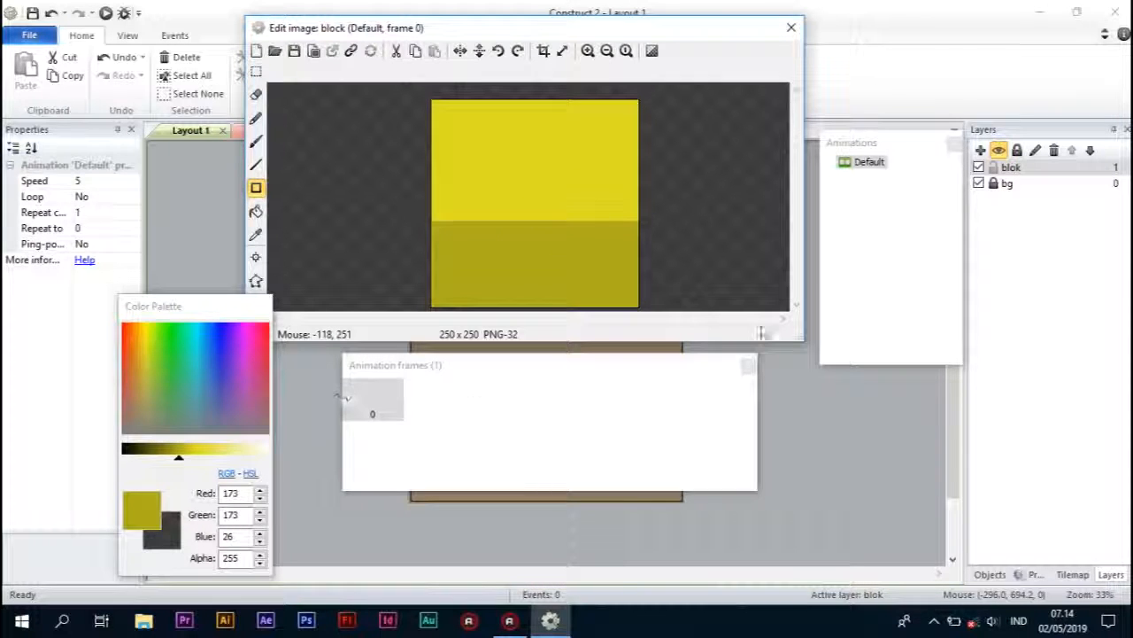
click(792, 29)
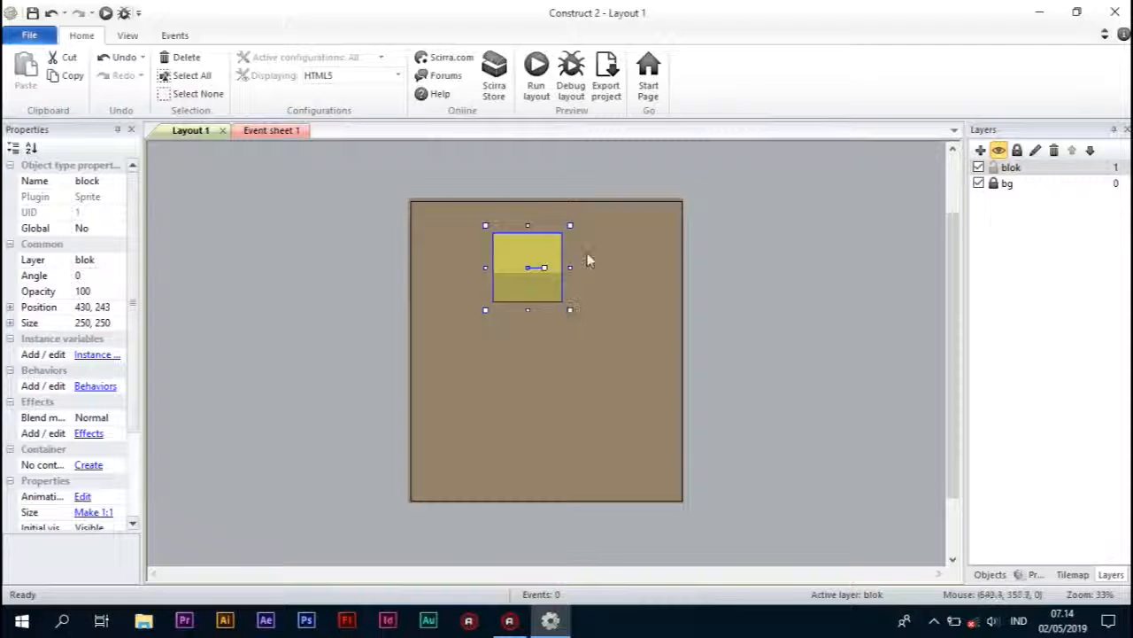
- Shrink the block sprite to about 64 wide and place it in the layout's upper-left corner at 35, 35
drag(537, 295, 430, 223)
click(444, 245)
click(458, 253)
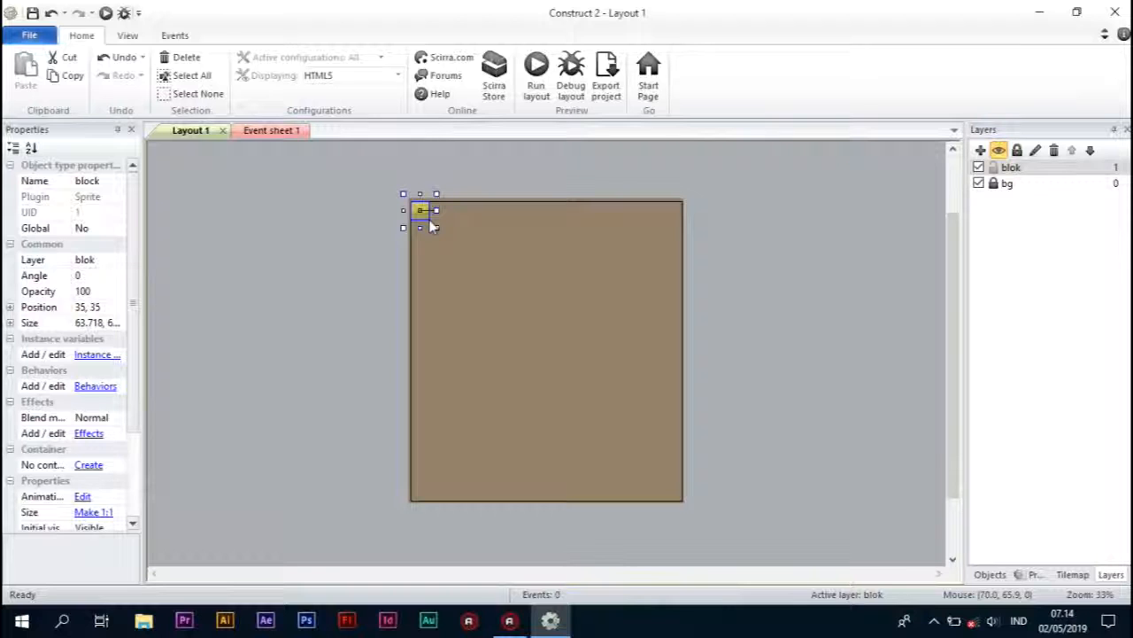
- Place a copy of the block sprite directly below the first one at 35, 105
ctrl+drag(426, 219, 423, 245)
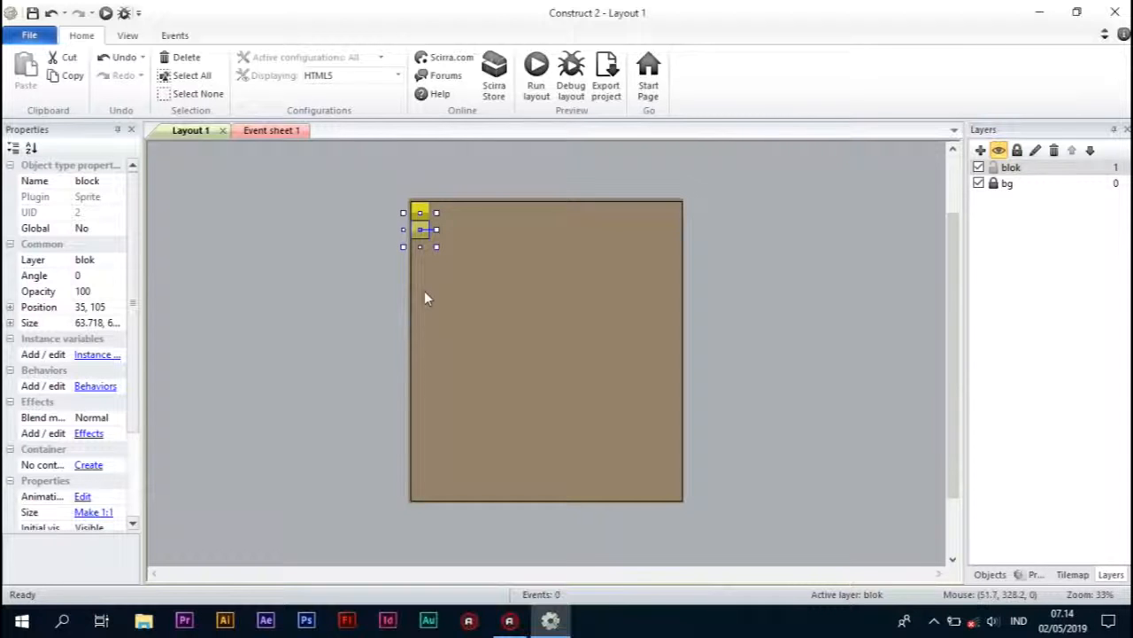
ctrl+scroll(424, 299, up, 1)
ctrl+scroll(424, 290, up, 2)
scroll(425, 252, up, 3)
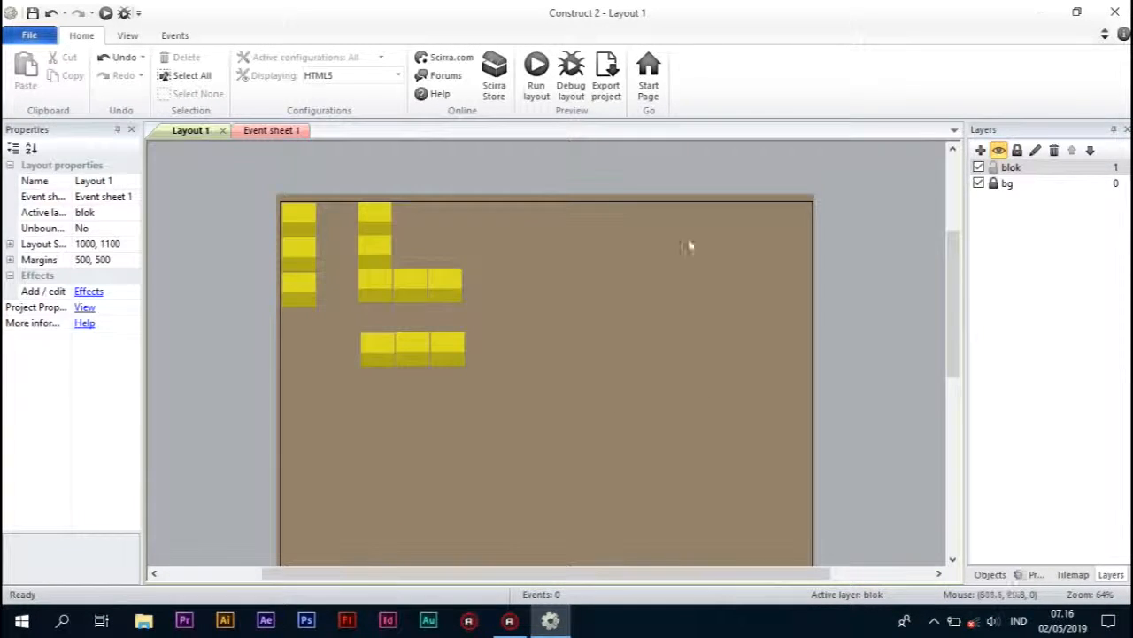
- Insert a Sprite object named character on the blok layer, in the upper part of the layout
right_click(612, 180)
click(660, 188)
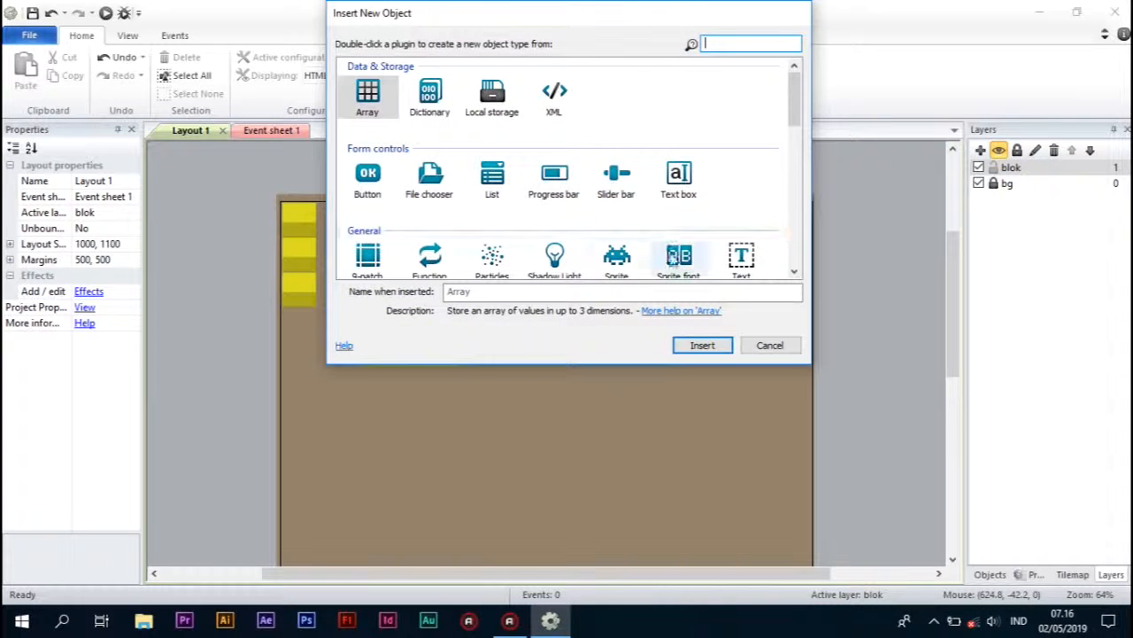
click(618, 264)
click(620, 292)
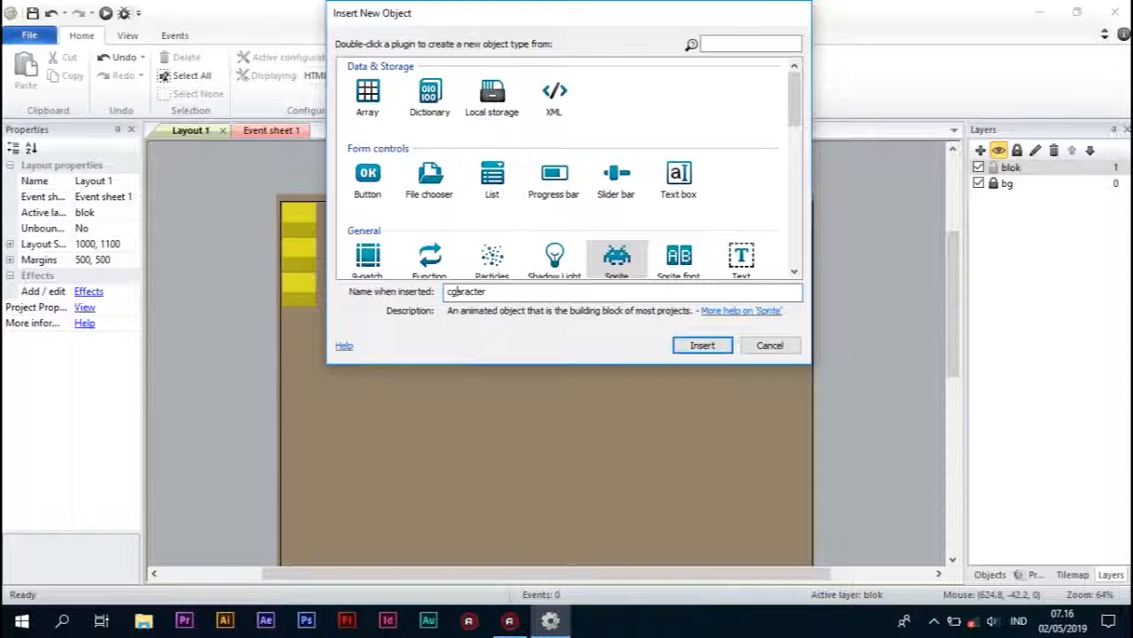
text(h)
double_click(618, 259)
click(625, 281)
- Fill the character sprite's image with cyan (RGB 29, 225, 225)
click(256, 188)
drag(195, 389, 195, 348)
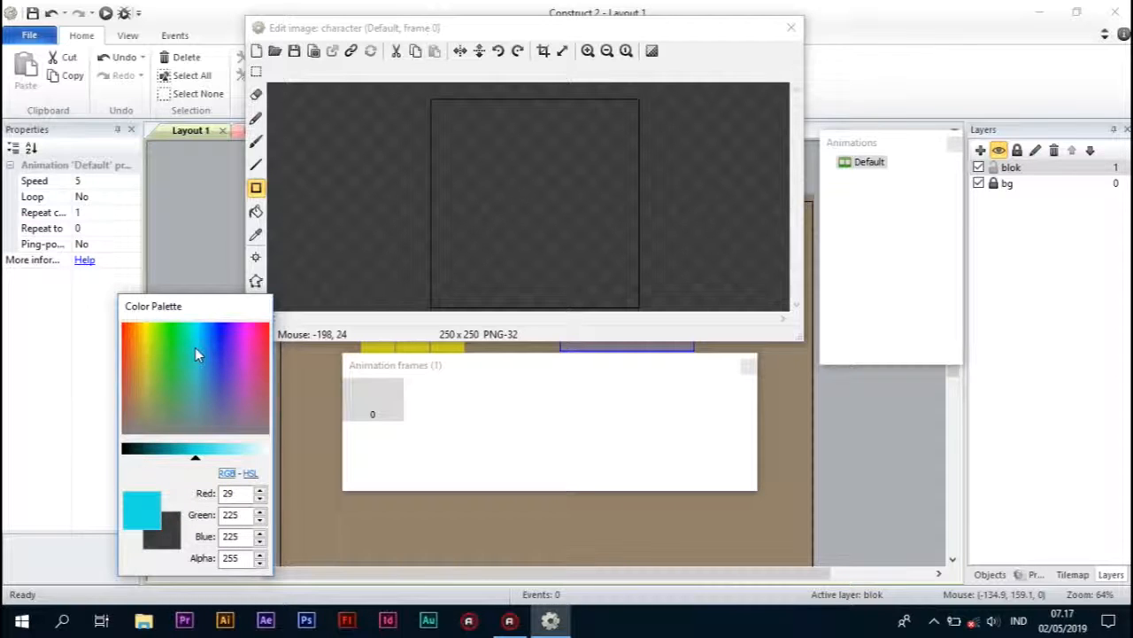
click(256, 211)
click(514, 211)
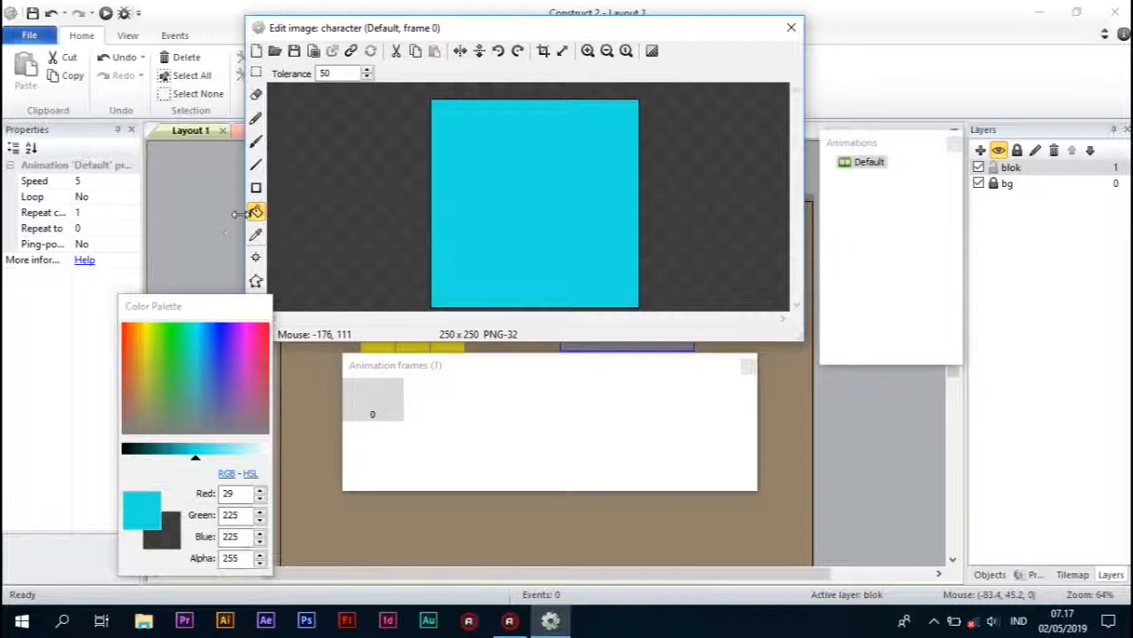
- Draw a darker cyan rectangle (RGB 21, 162, 162) across the lower part of the character image
click(169, 449)
click(175, 452)
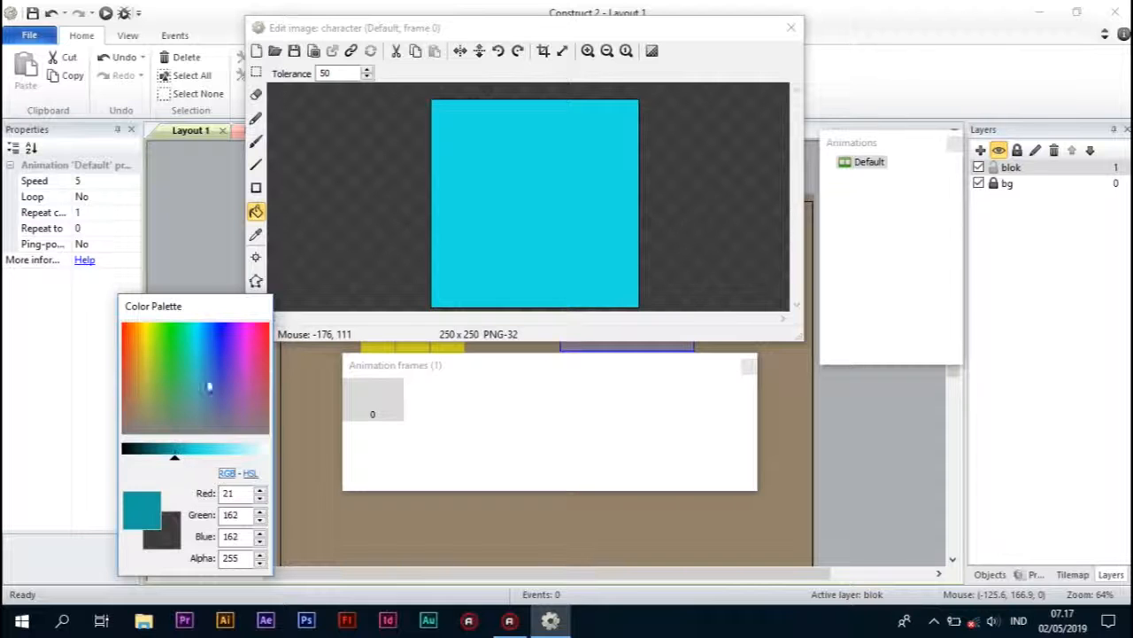
click(256, 187)
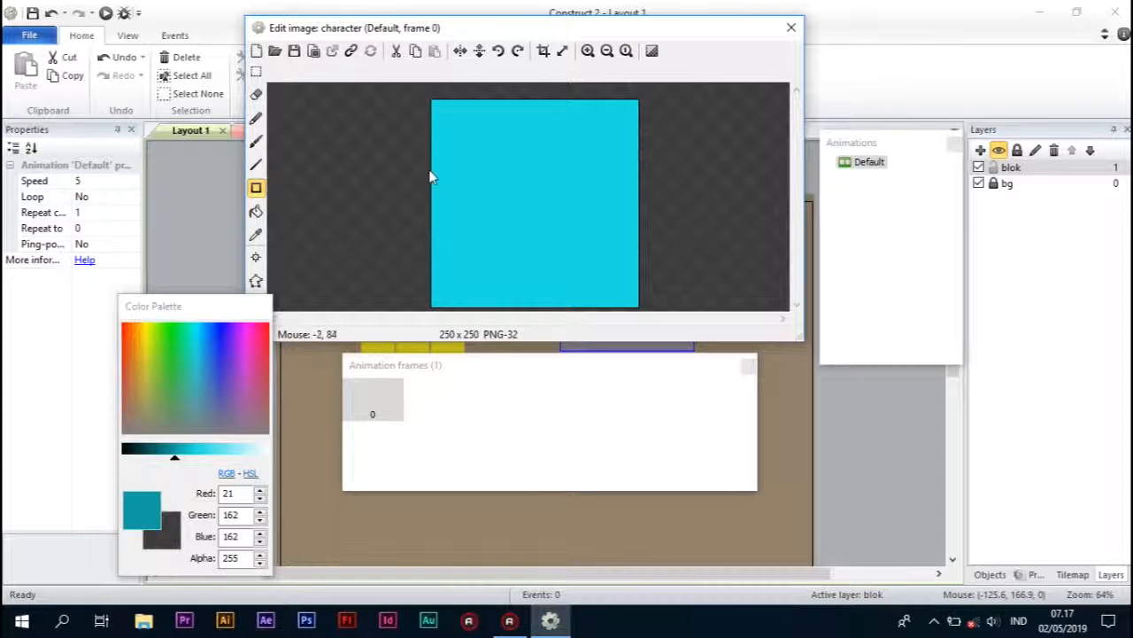
drag(431, 176, 640, 317)
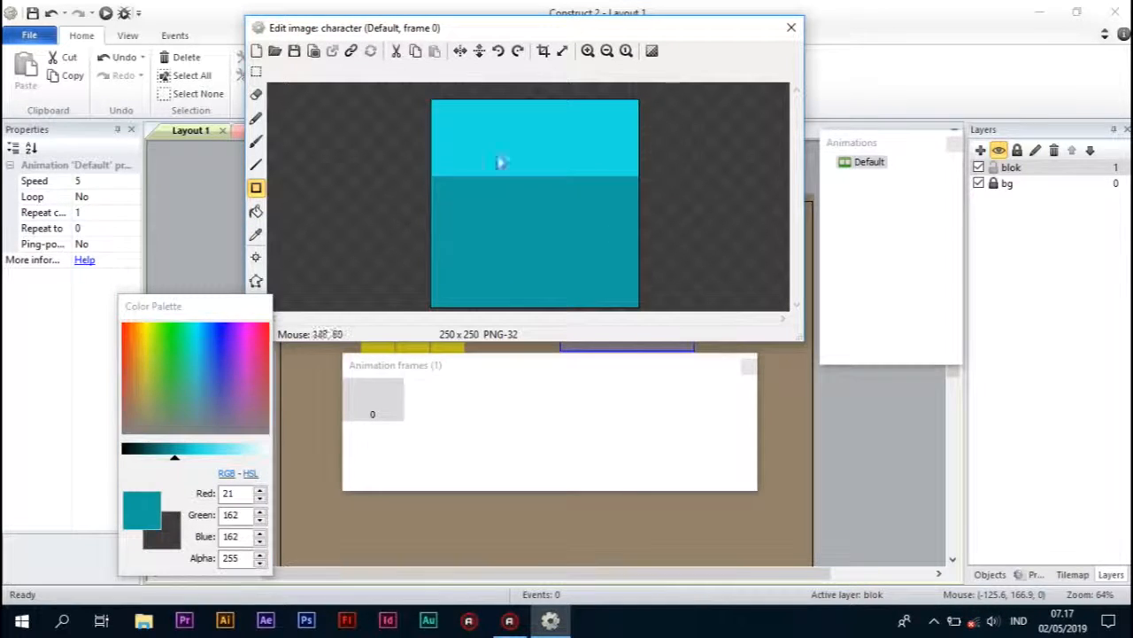
- Draw two upright near-black rectangles (RGB 1, 9, 9) as eyes on the darker part of the character image
click(125, 452)
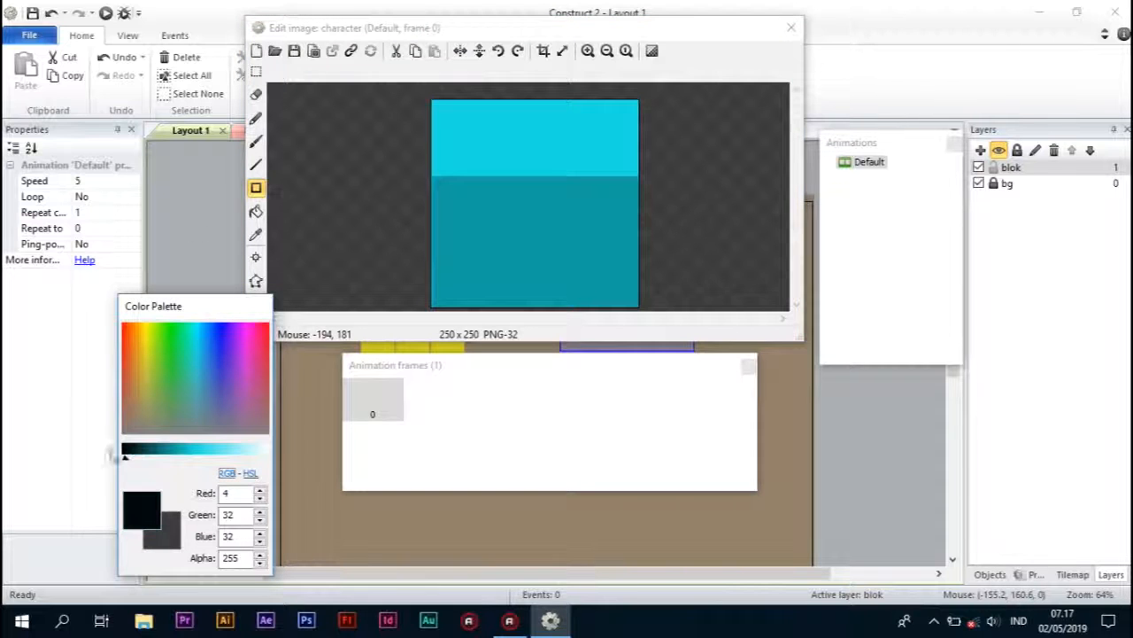
drag(454, 210, 489, 267)
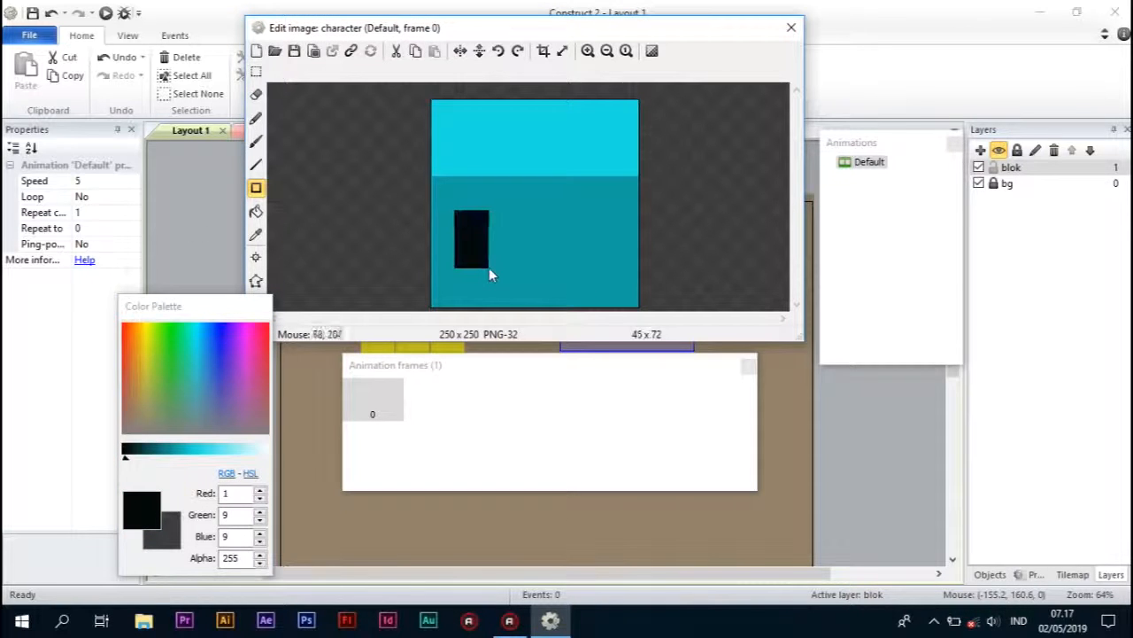
drag(587, 216, 627, 272)
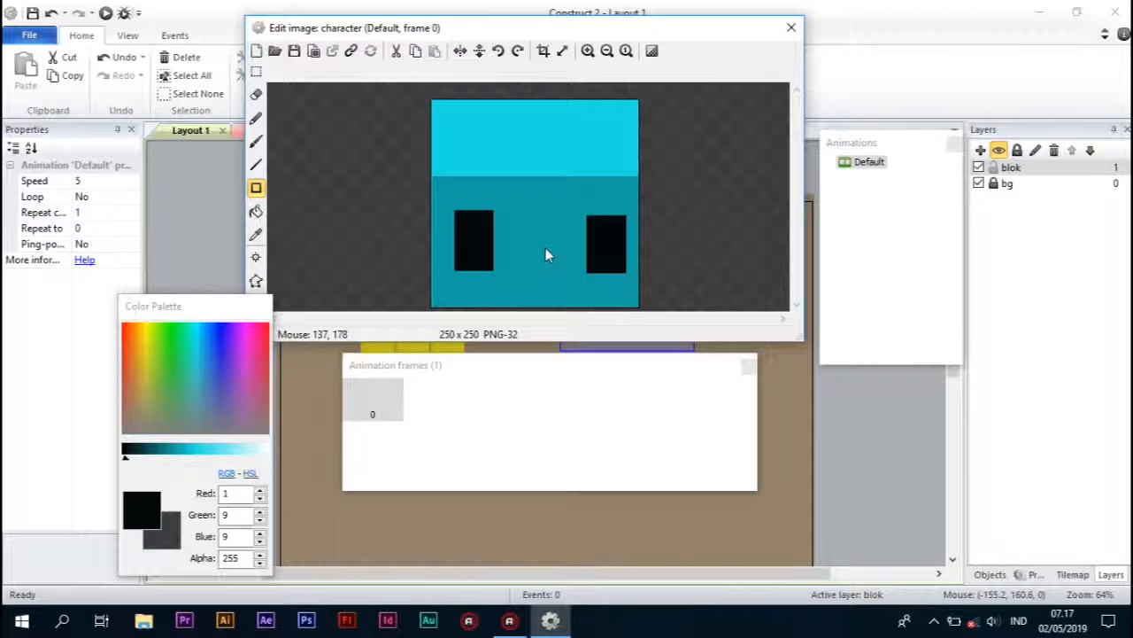
key(ctrl+z)
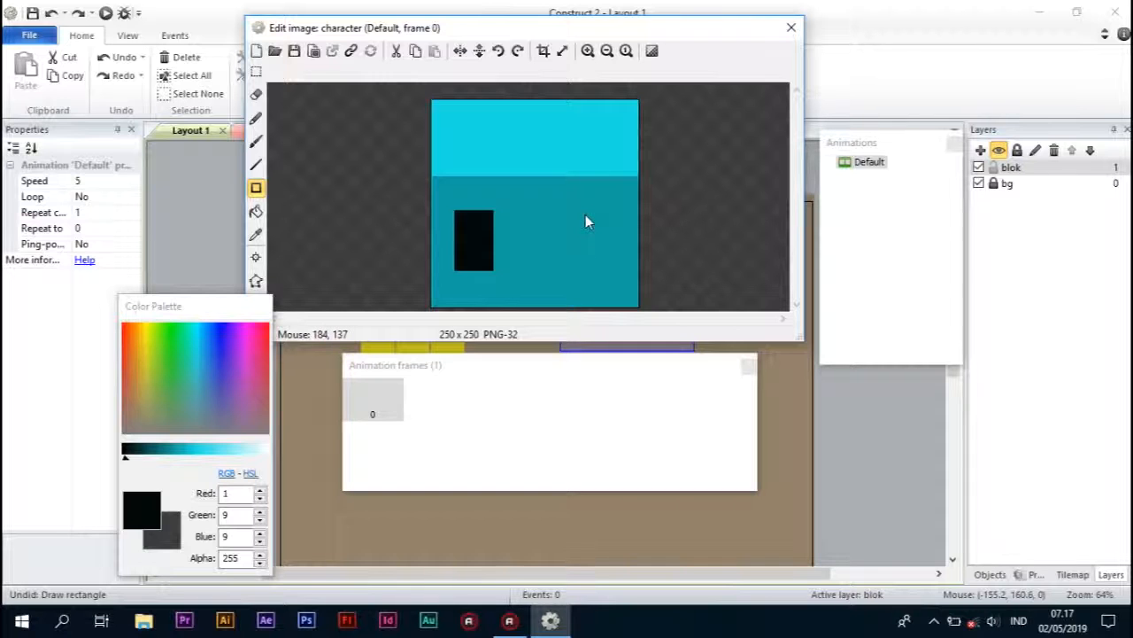
drag(580, 212, 619, 272)
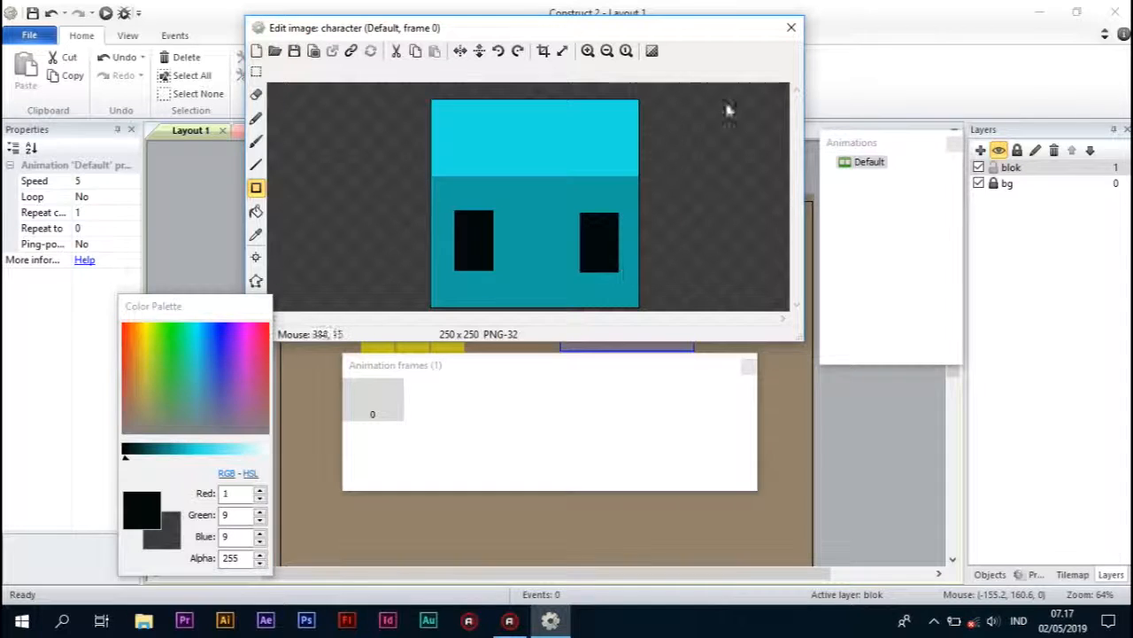
- Rename the character's Default animation as down and close the image editor
right_click(866, 164)
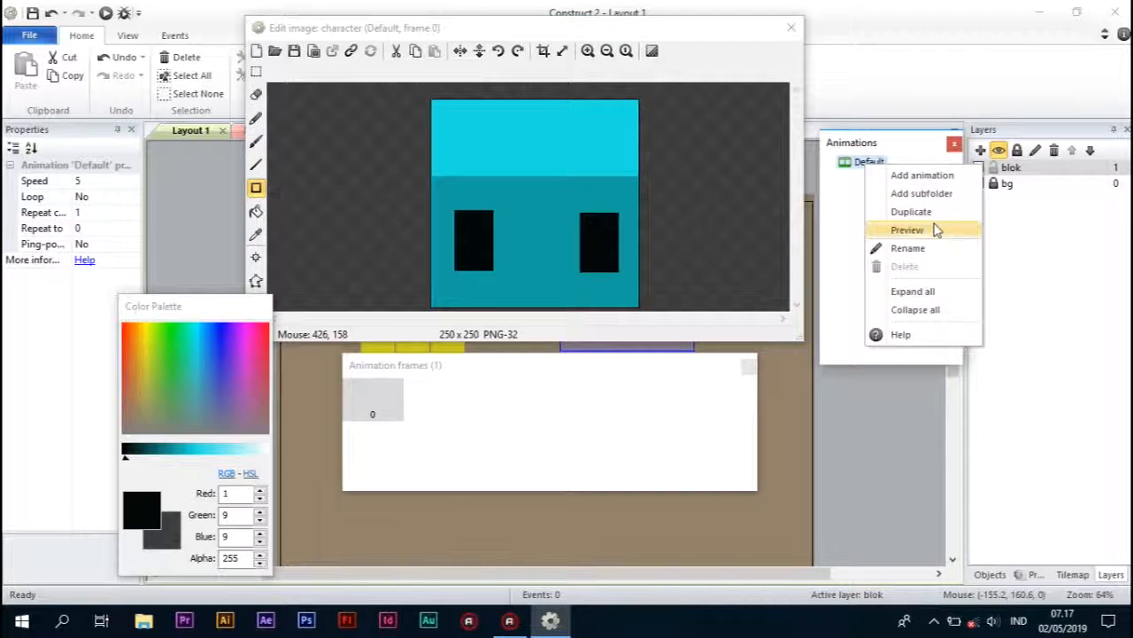
click(939, 252)
text(de)
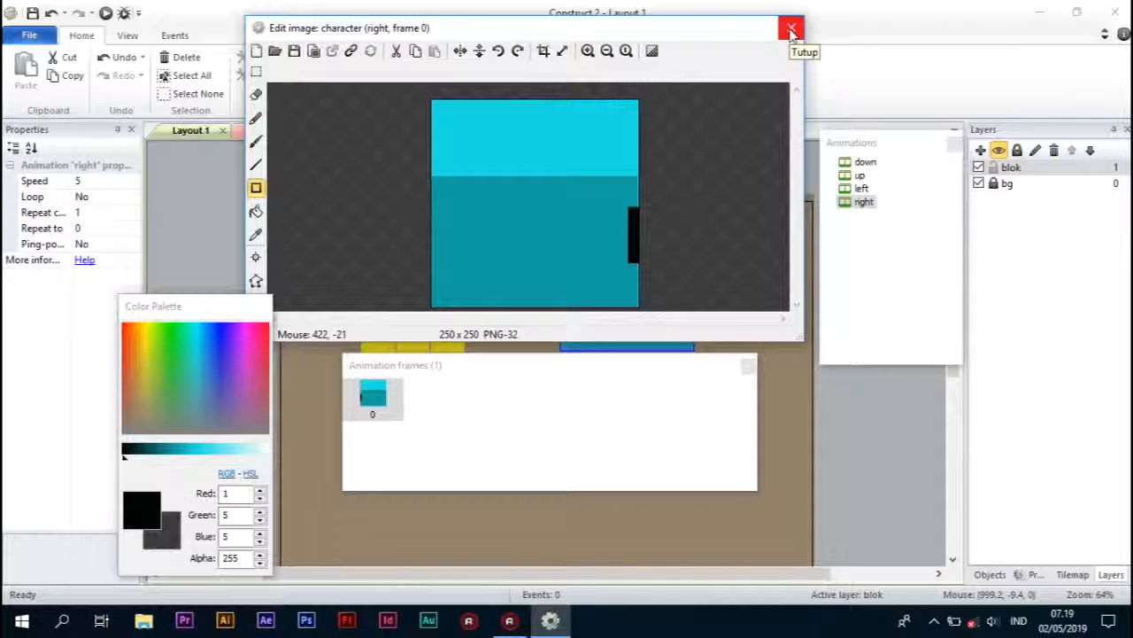
click(791, 32)
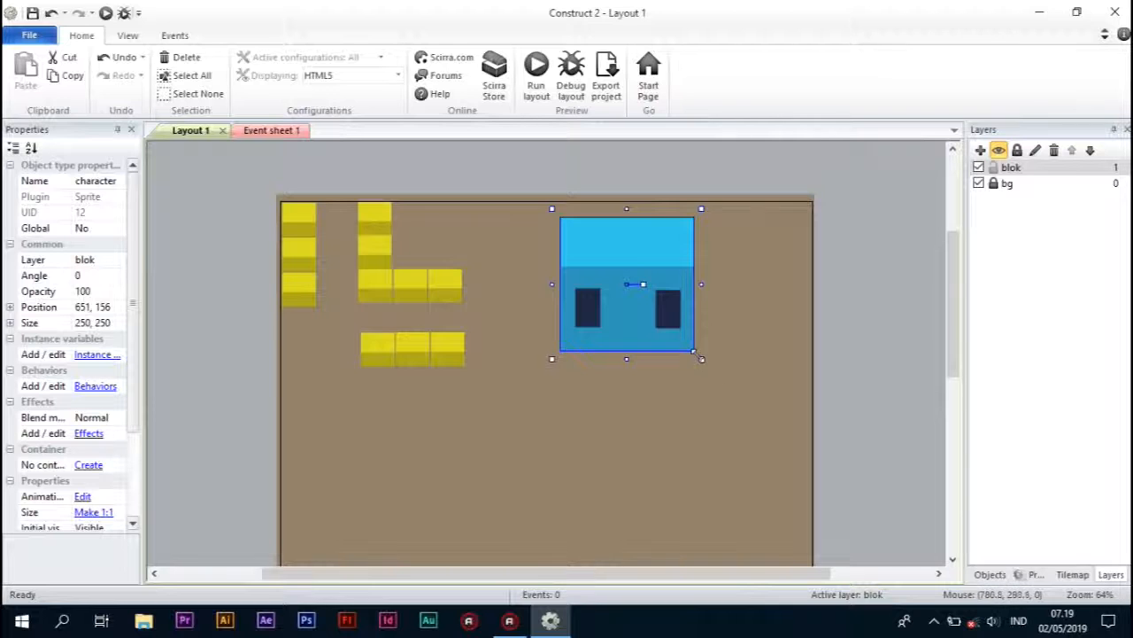
- Shrink the character sprite to about 45 by 45 and place it between the two block columns at the layout's upper edge
drag(703, 359, 350, 229)
click(593, 210)
click(320, 191)
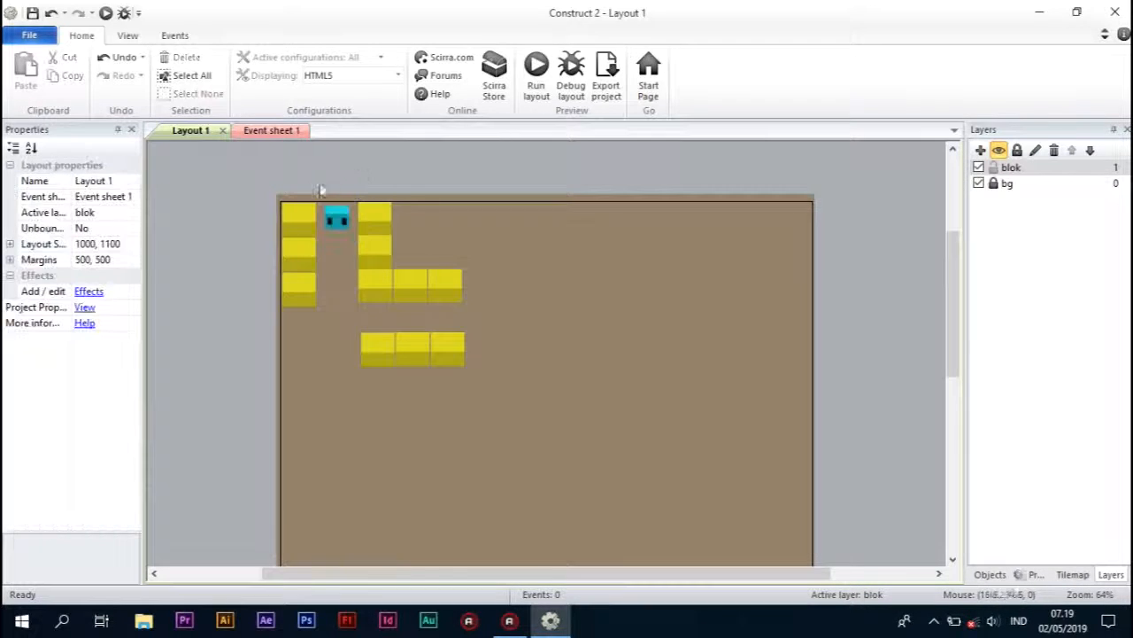
- Add the 8 Direction behavior to the character sprite
click(335, 225)
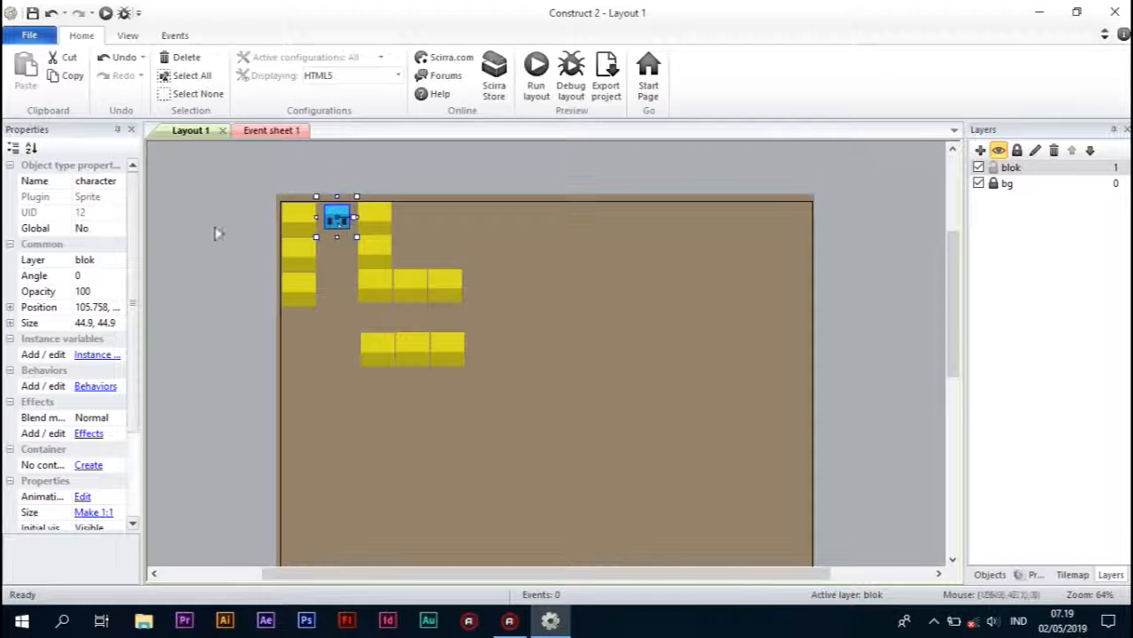
click(104, 386)
click(447, 233)
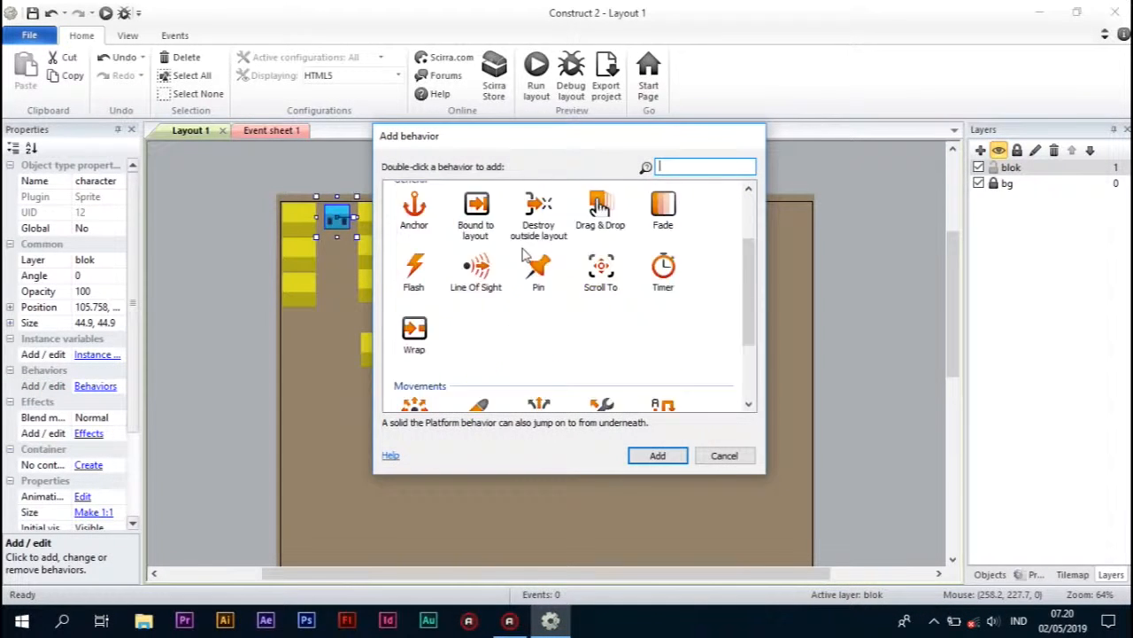
scroll(564, 313, down, 3)
double_click(414, 305)
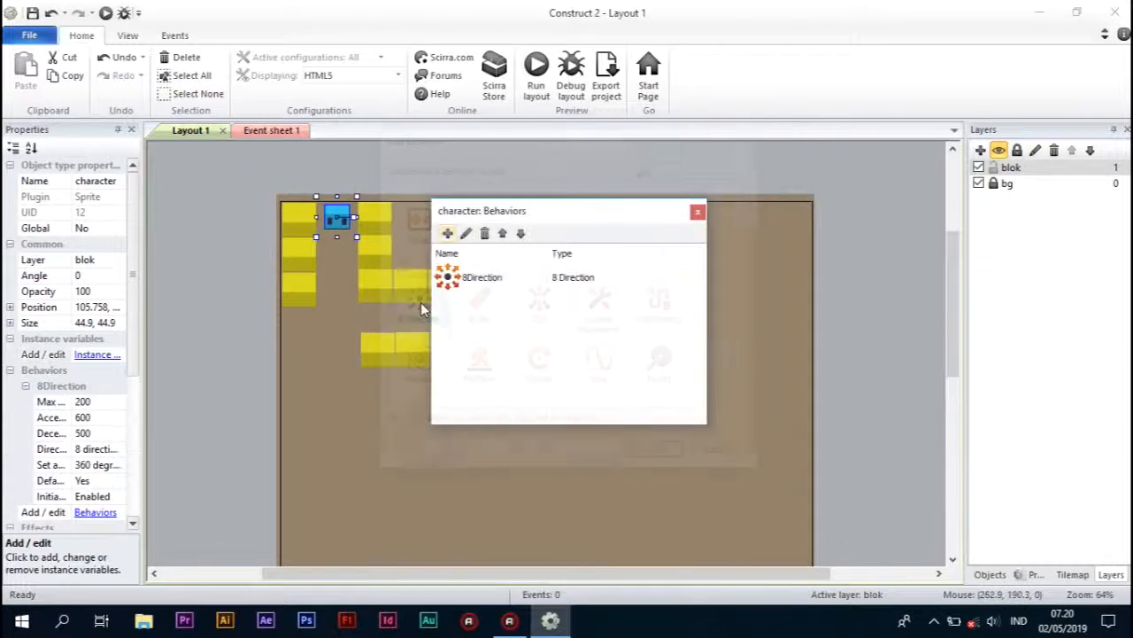
click(698, 213)
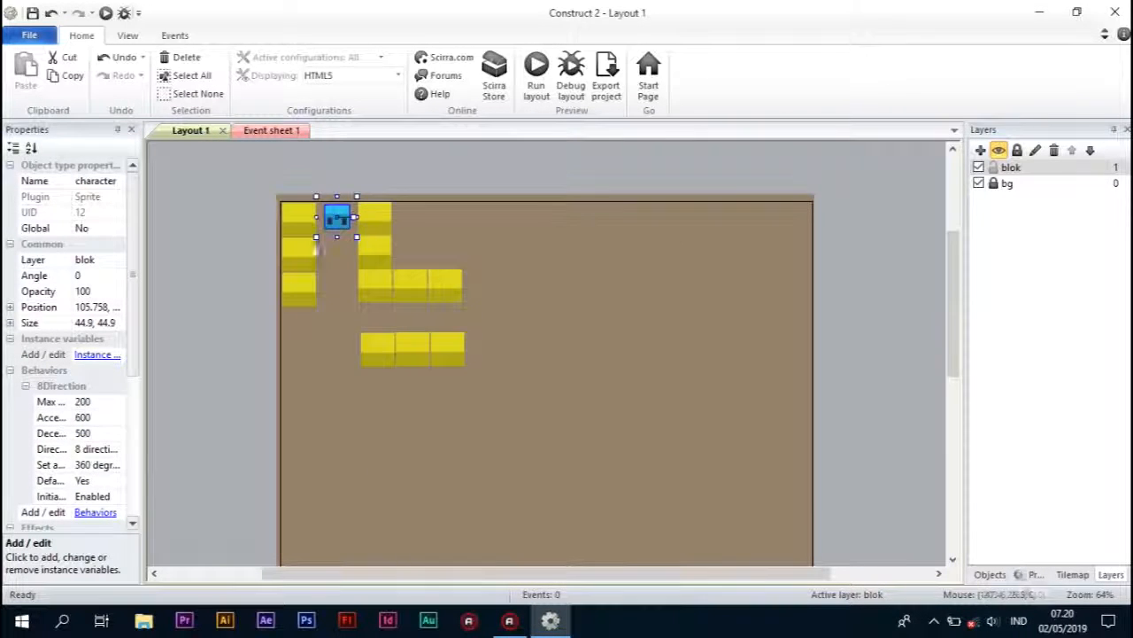
- Limit the character's 8Direction behavior to 4 directions and set its Set angle option to No
click(100, 449)
click(117, 449)
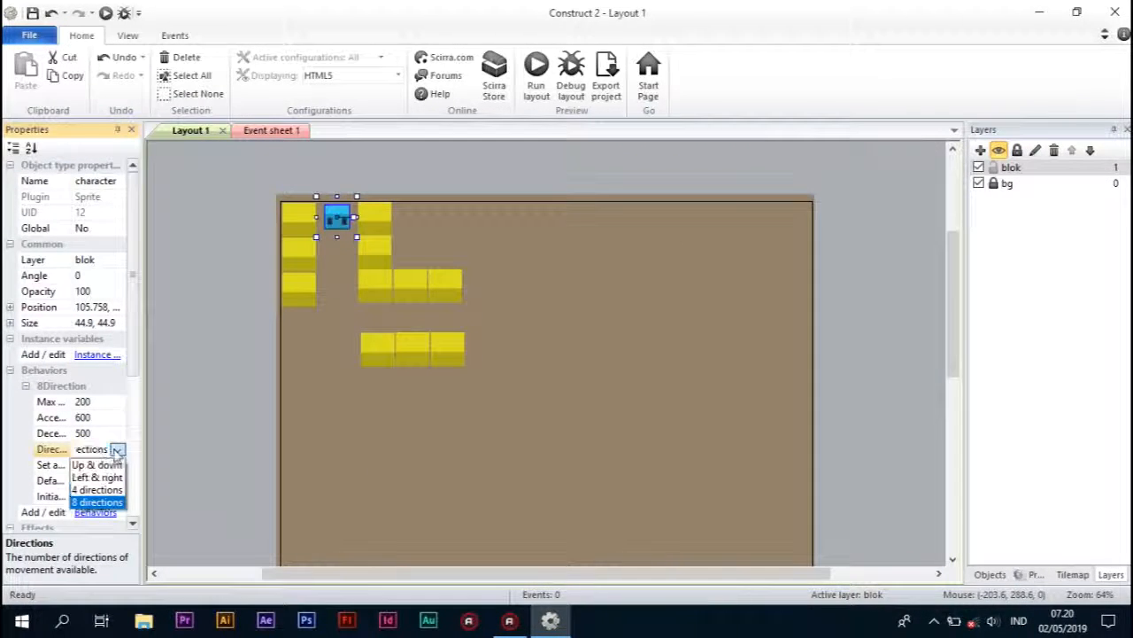
click(97, 490)
click(117, 465)
click(88, 480)
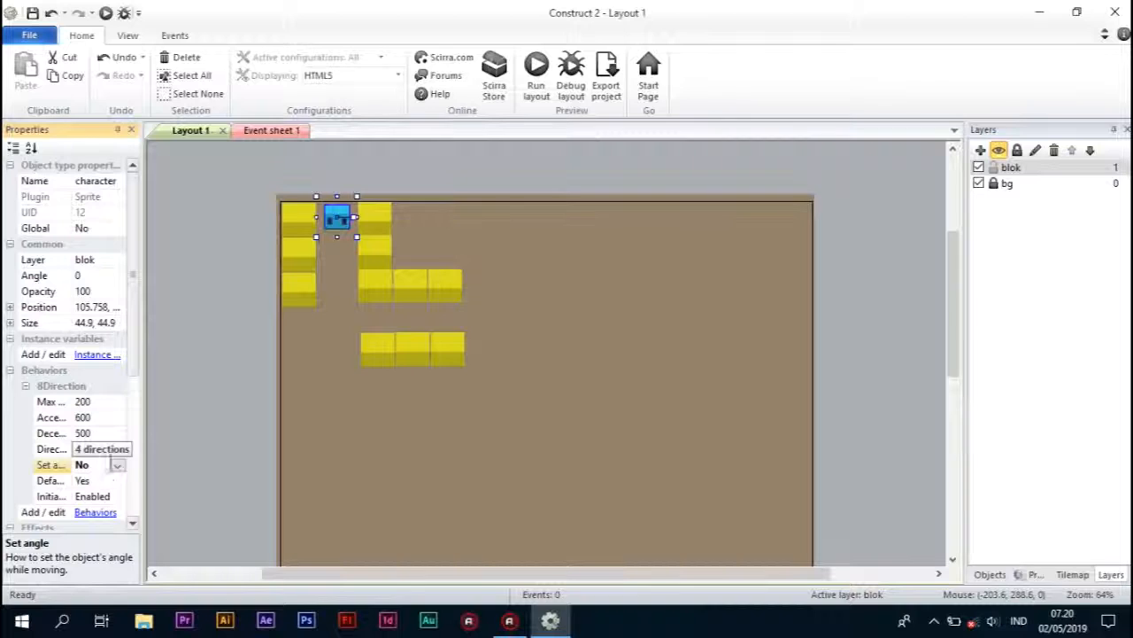
- Set the character's max speed to 400 and its deceleration to 1500
click(113, 402)
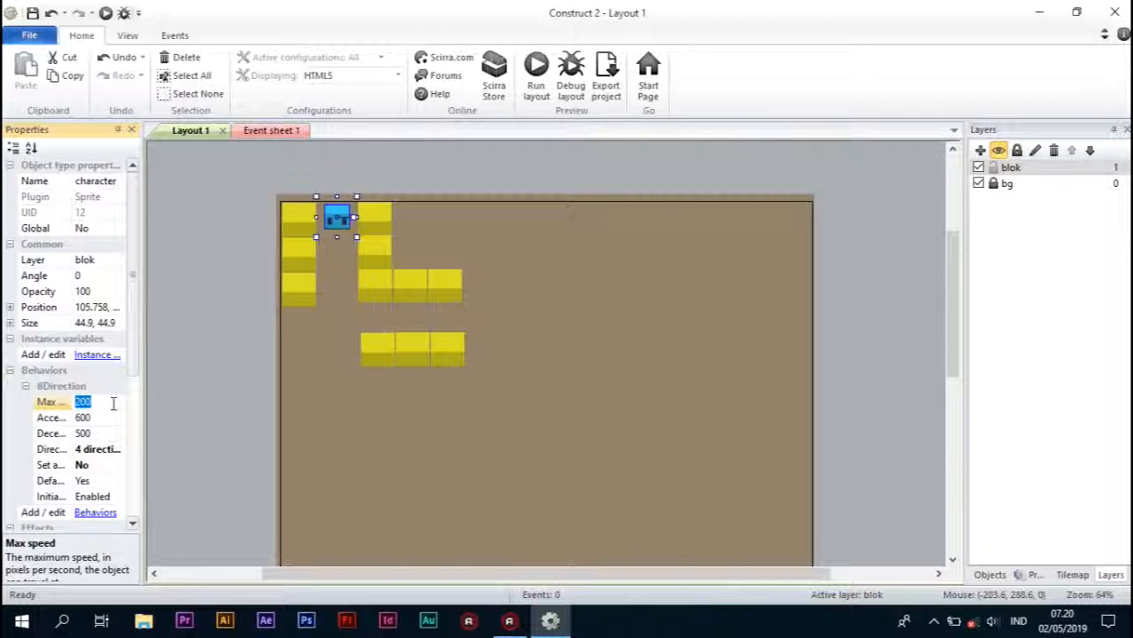
text(400)
click(118, 448)
click(110, 433)
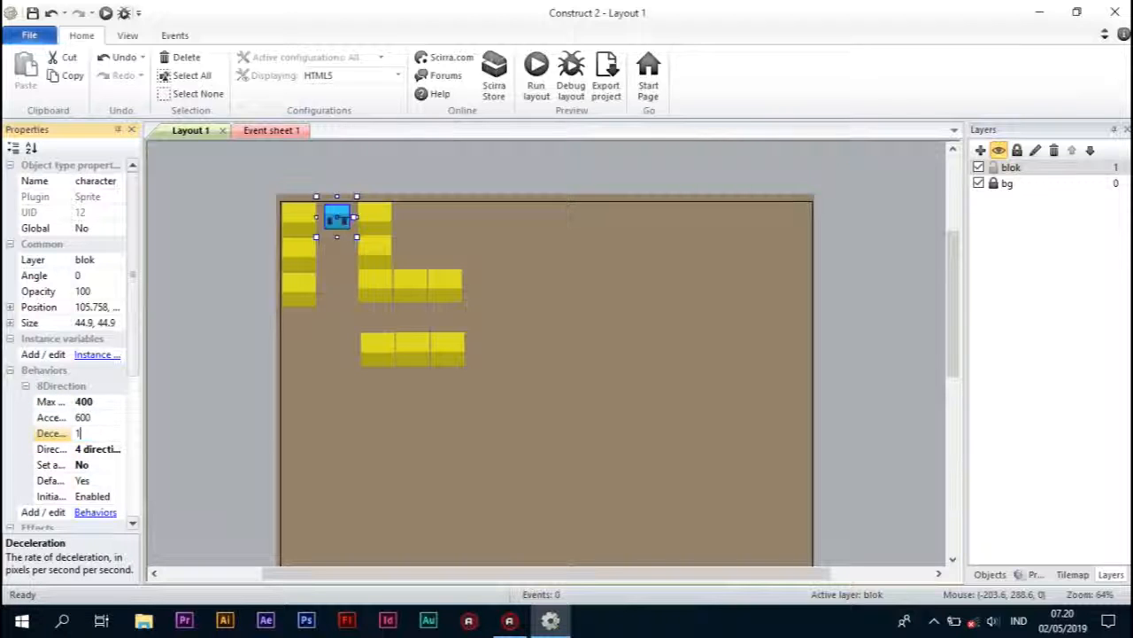
key(Return)
- Run the layout in the browser, test moving the character sideways and up, and return to Construct 2
click(542, 85)
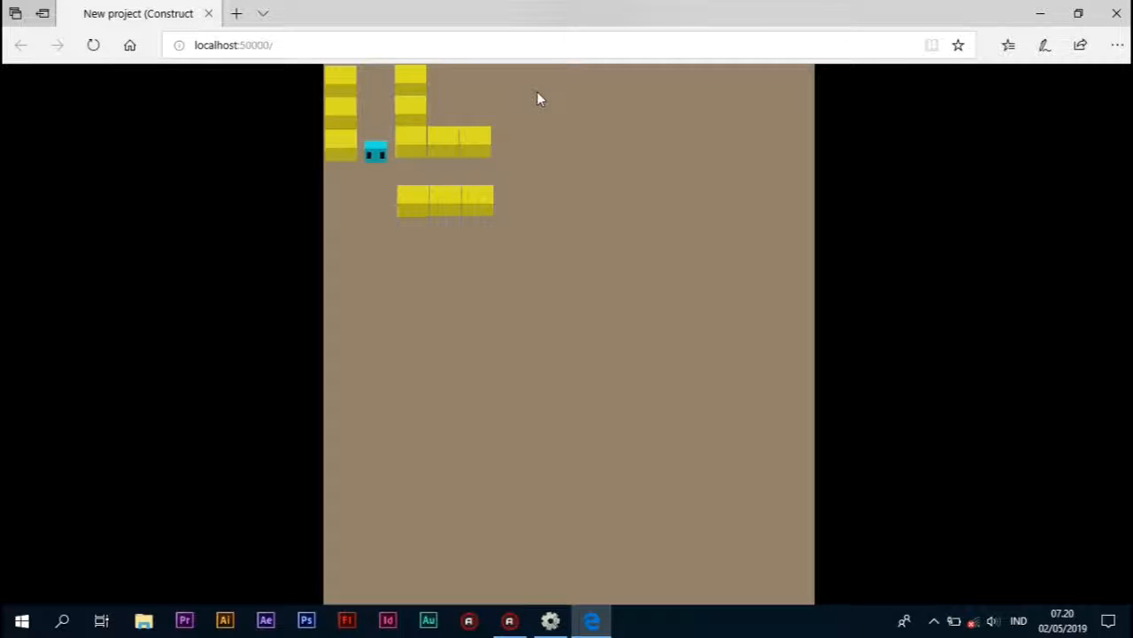
key(Right)
key(Left)
key(Left)
key(Up)
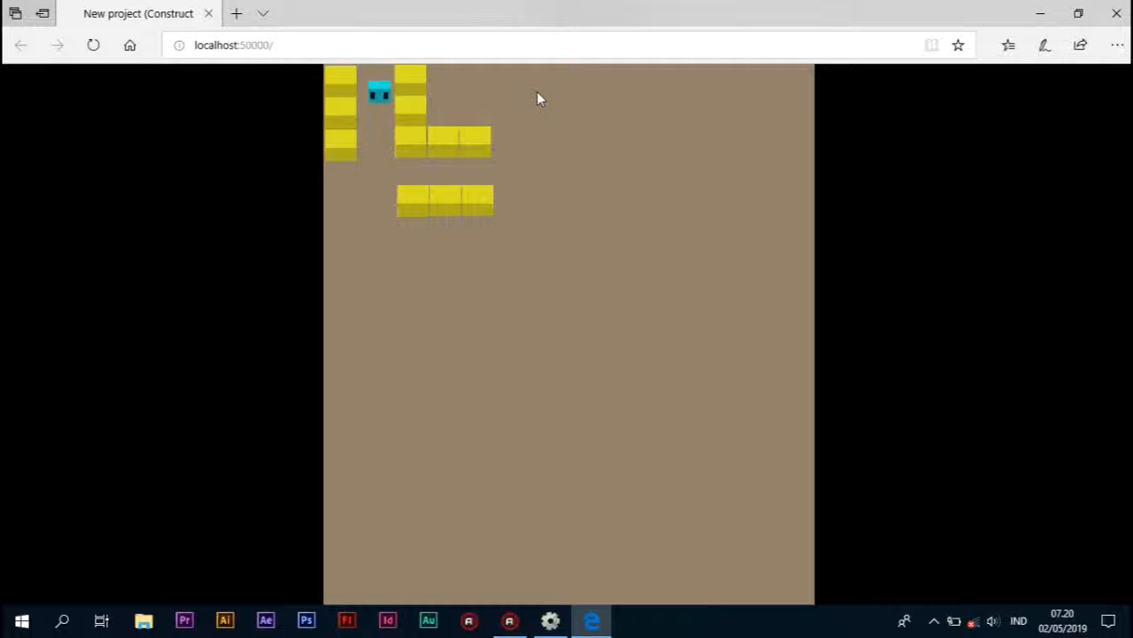
key(Right)
click(550, 620)
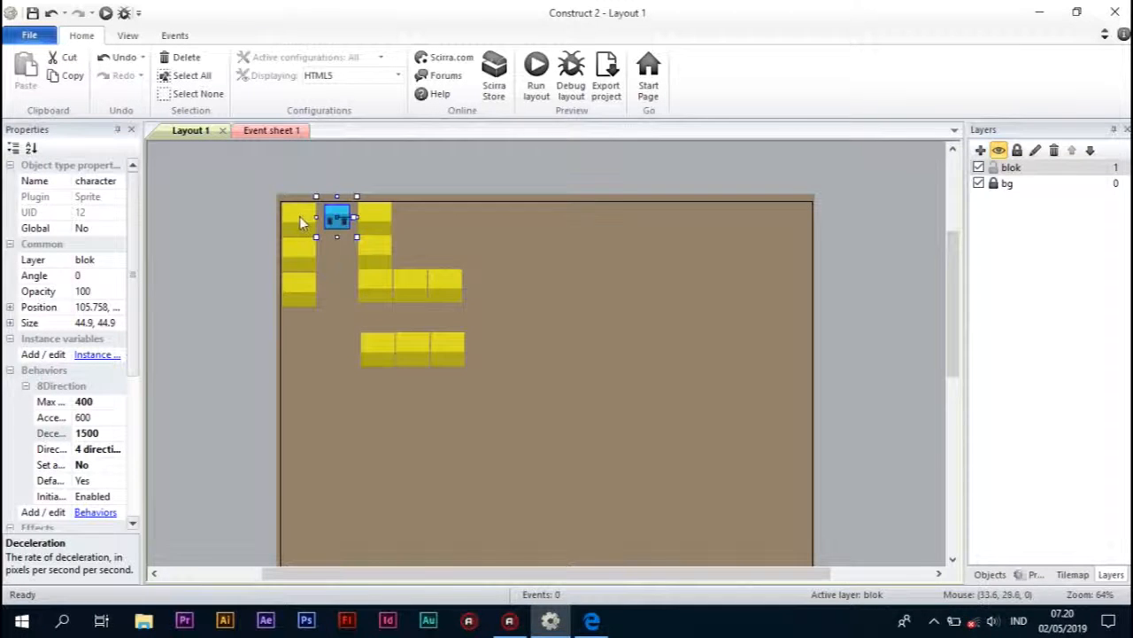
- Add the Solid behavior to the block sprite and check that another block instance has it too
click(298, 219)
click(94, 386)
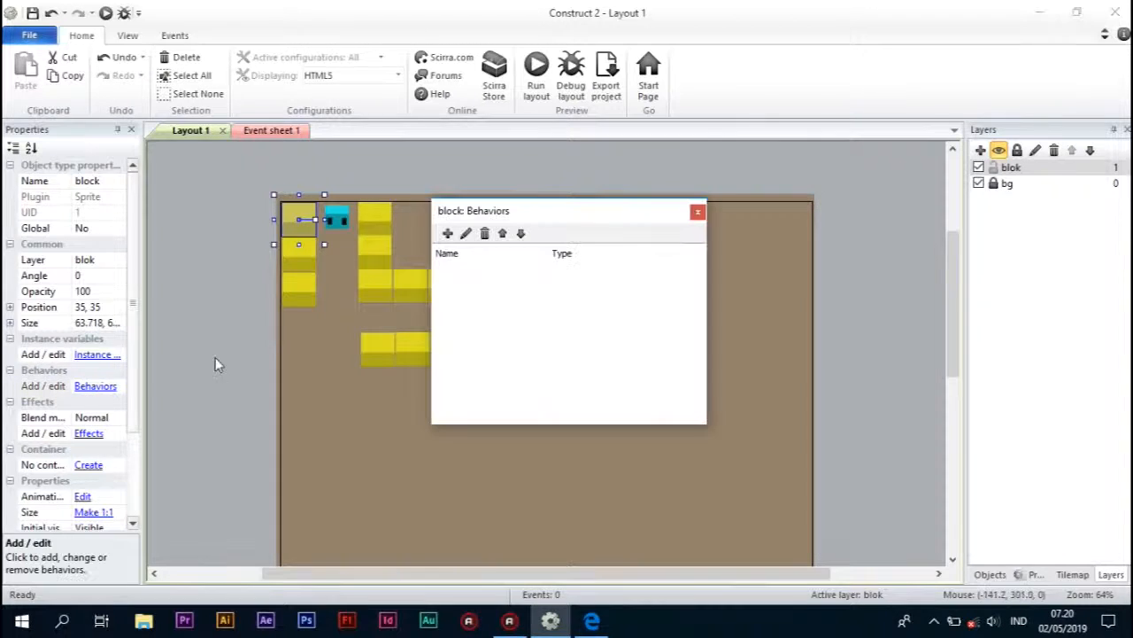
click(449, 232)
double_click(663, 220)
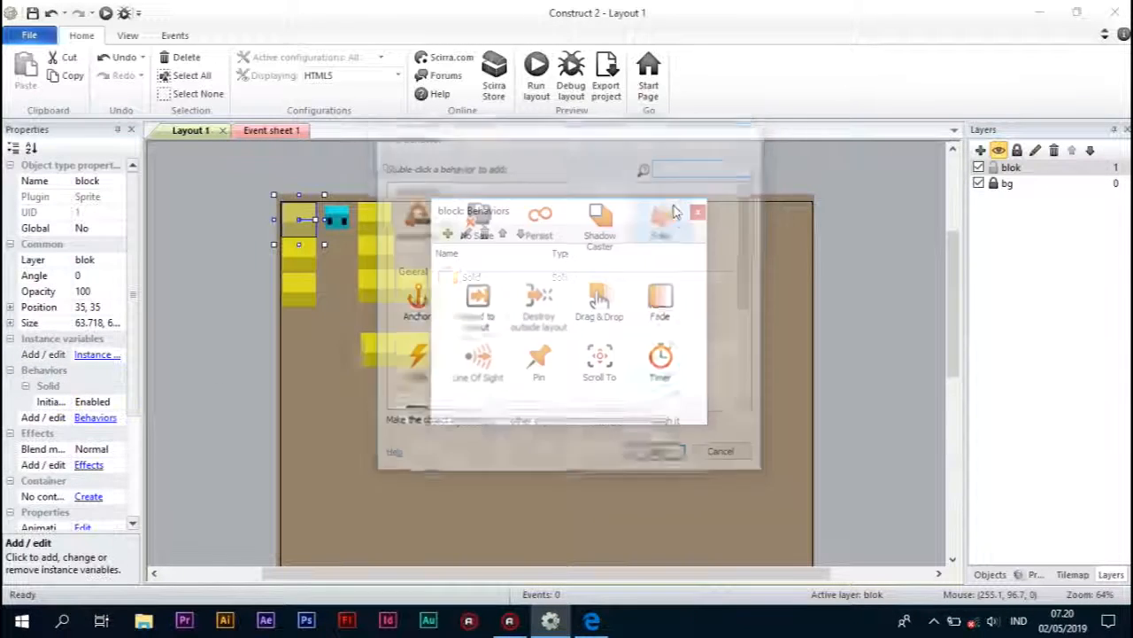
click(699, 212)
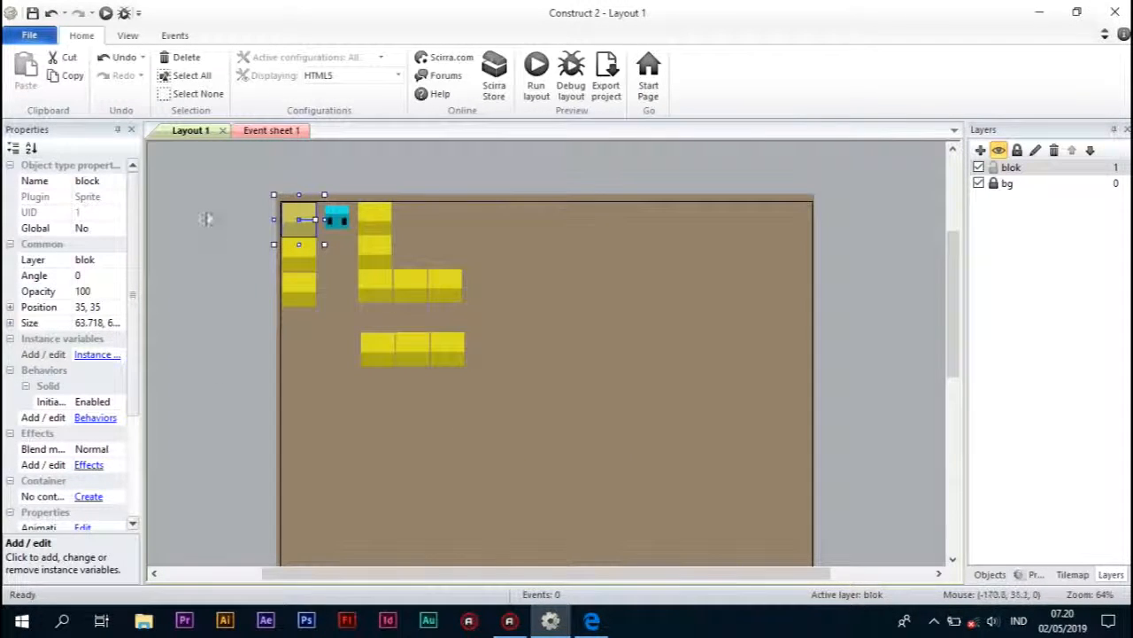
click(233, 245)
click(375, 221)
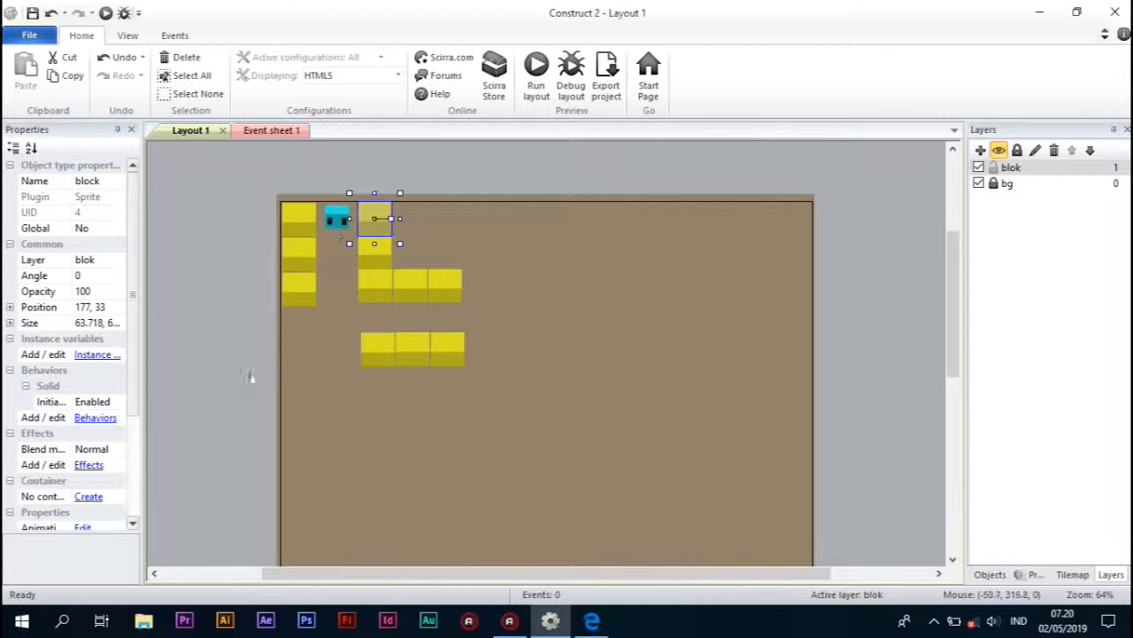
click(318, 173)
- Insert a new Sprite object named solid on the blok layer of the layout
right_click(223, 166)
click(258, 183)
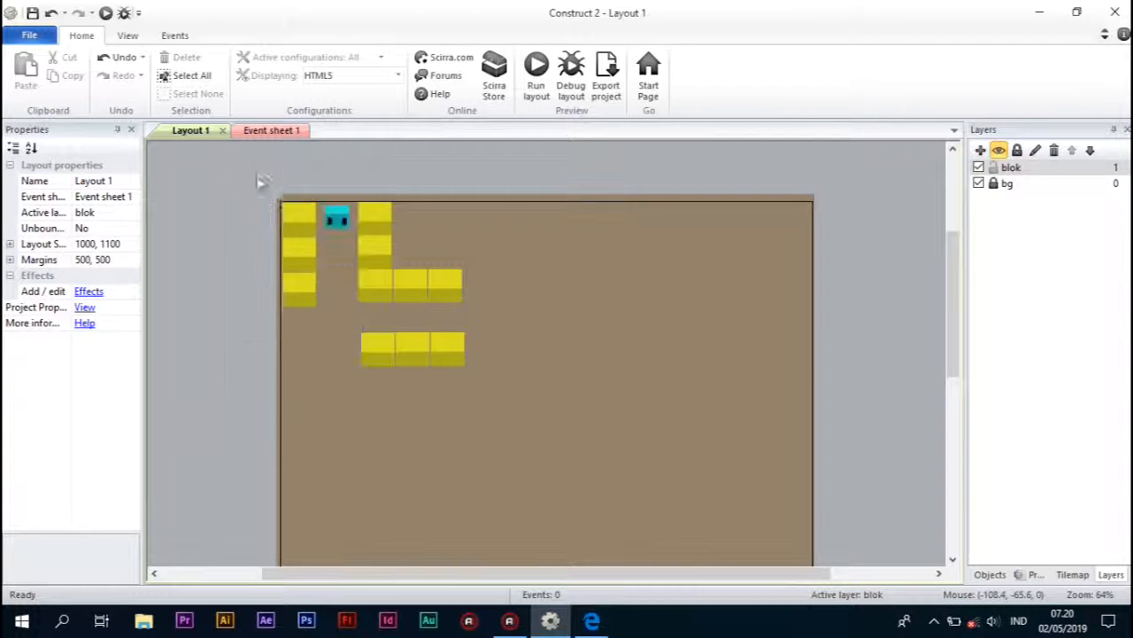
click(616, 259)
click(623, 292)
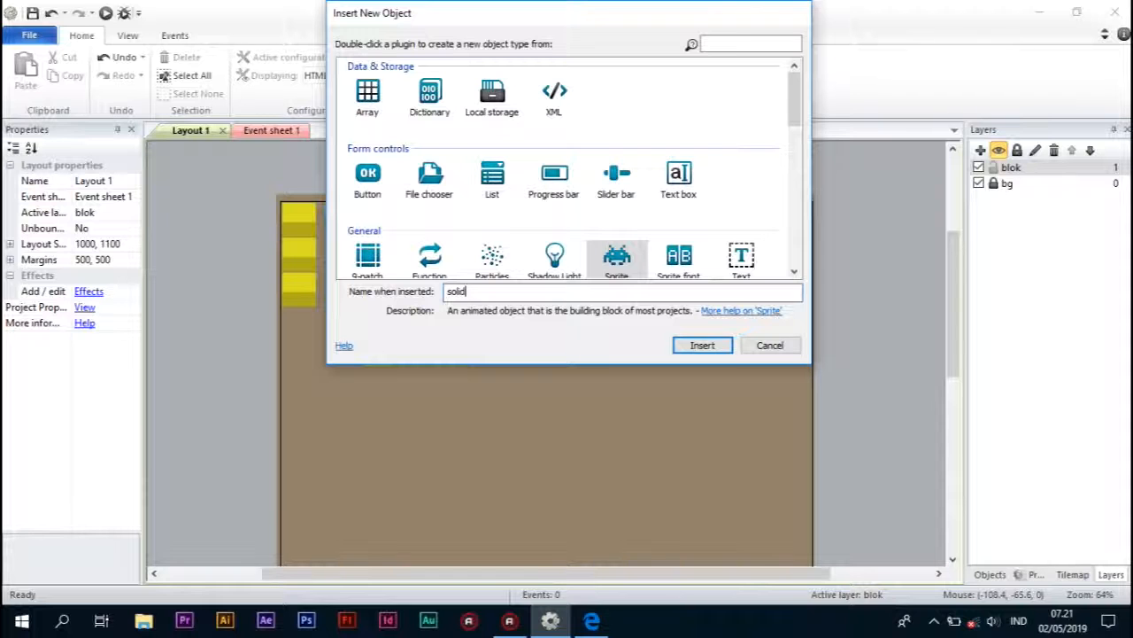
double_click(629, 254)
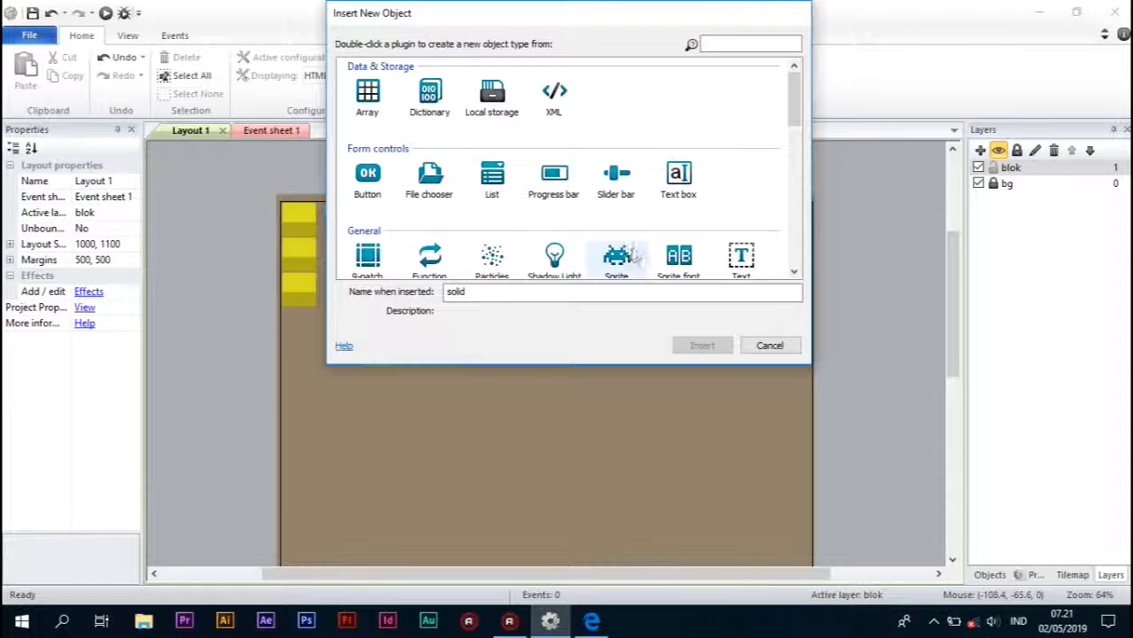
click(628, 246)
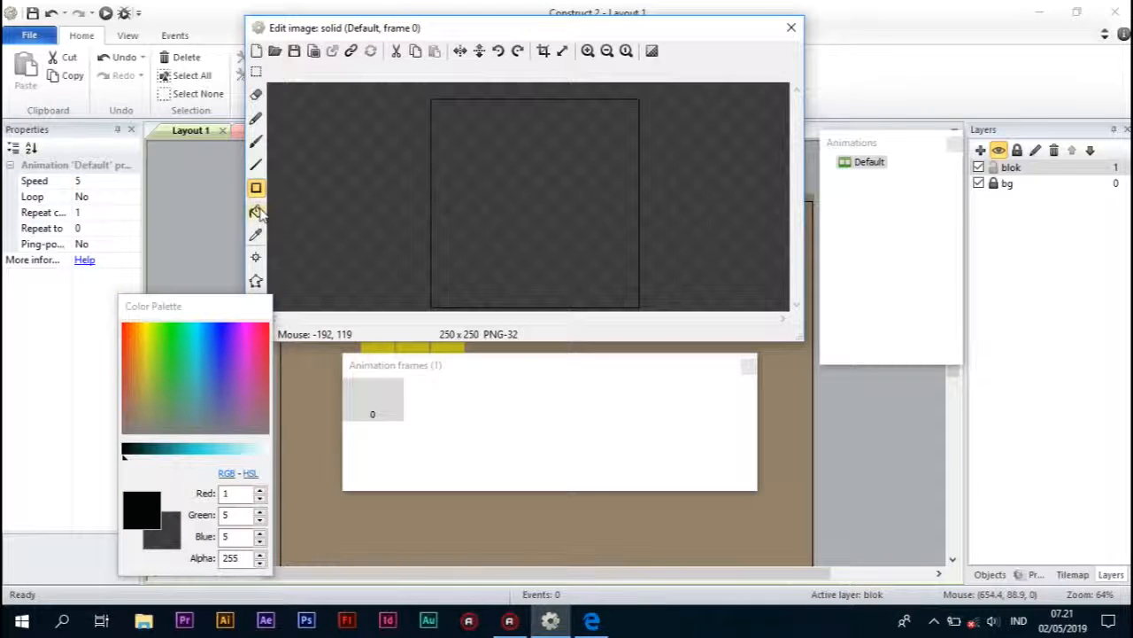
- Fill the solid sprite's image with black and close the image editor
click(256, 211)
click(549, 205)
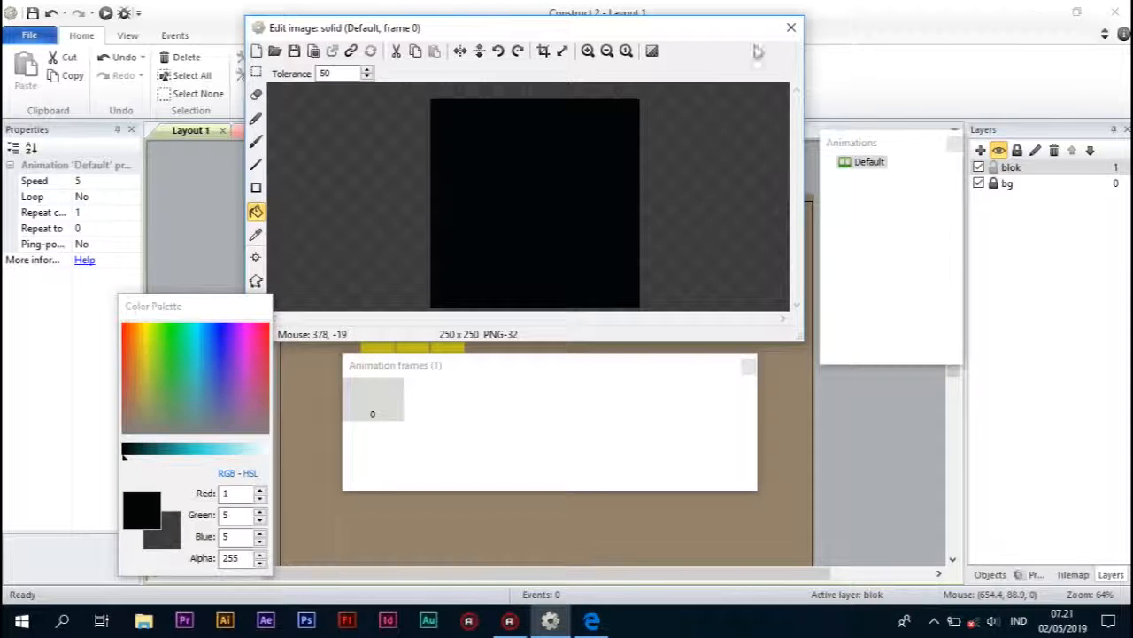
click(790, 27)
- Stretch the solid sprite into a horizontal wall of about 1060 x 63 along the layout's top edge
drag(643, 250, 824, 191)
key(ctrl+z)
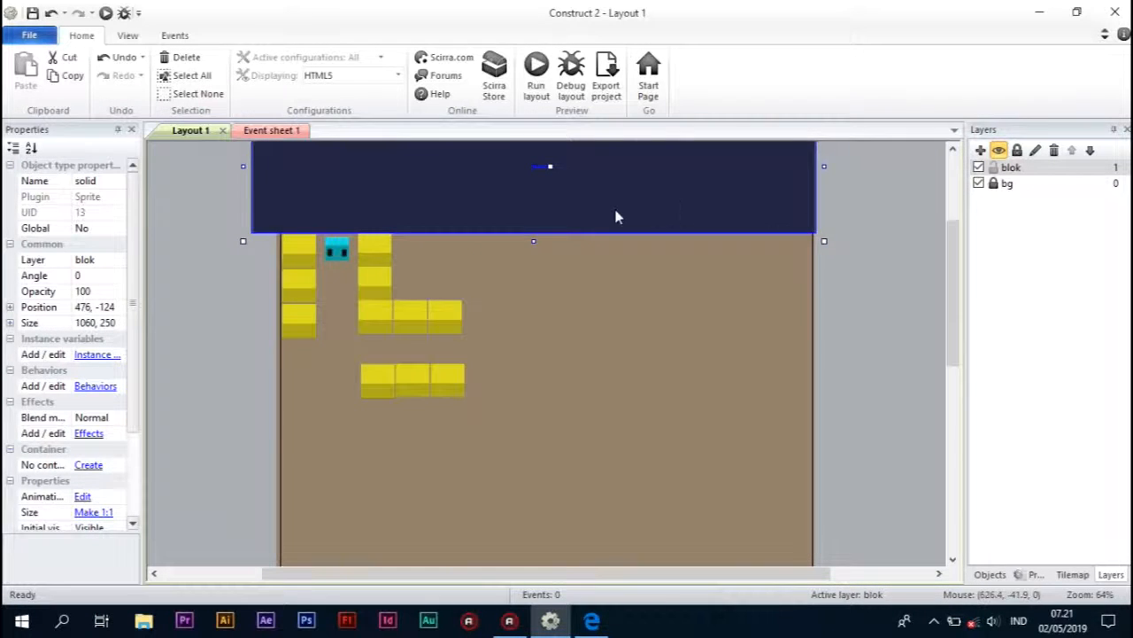
scroll(632, 210, up, 3)
drag(534, 192, 536, 292)
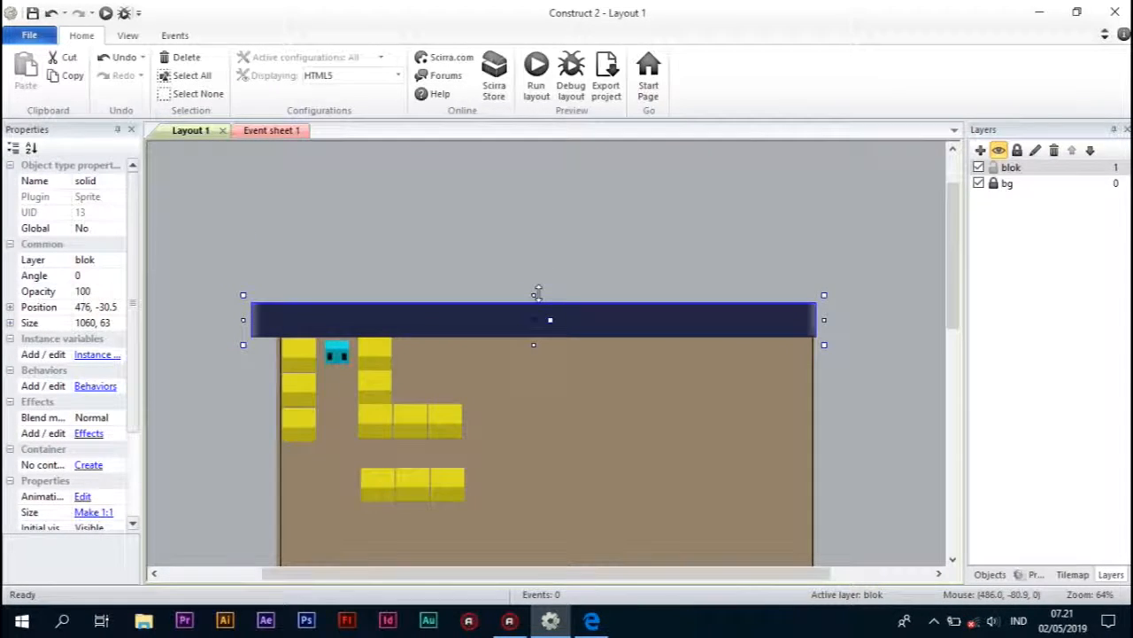
- Duplicate the top wall and reshape the copy into a vertical wall of about 50 x 1156 along the layout's left edge
key(ctrl+c)
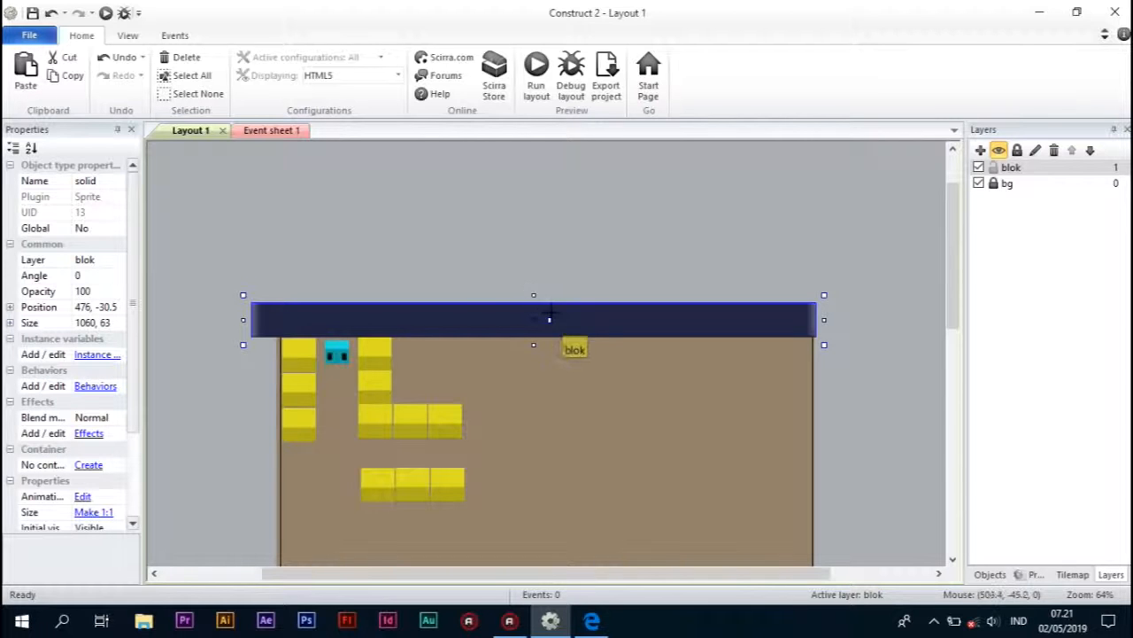
key(ctrl+v)
scroll(241, 366, down, 4)
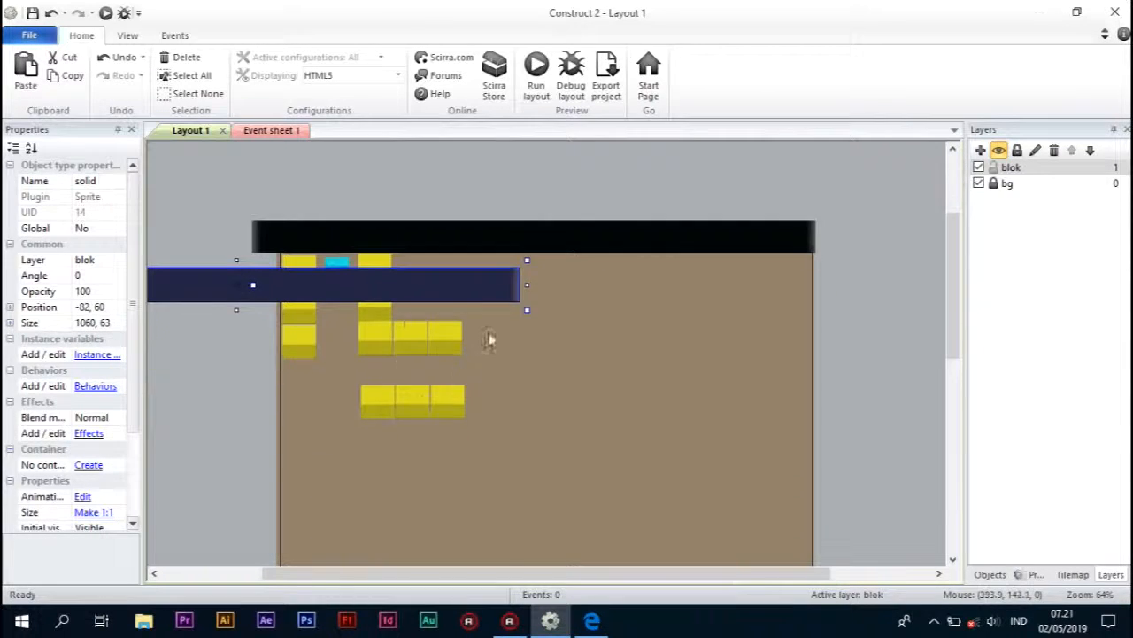
drag(237, 206, 244, 559)
scroll(337, 407, down, 2)
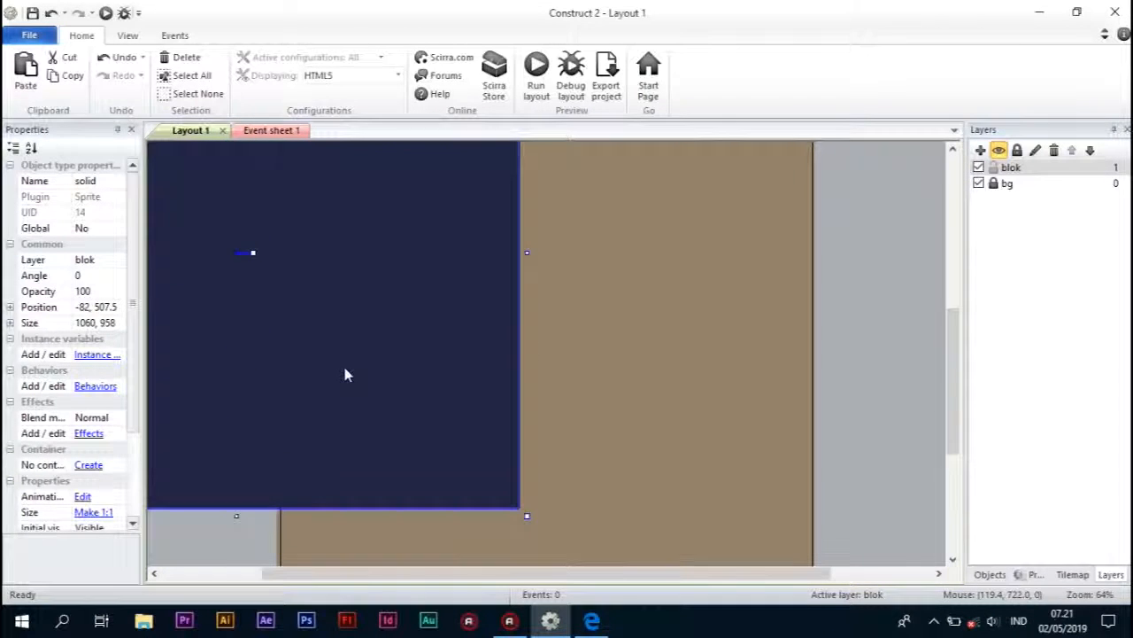
ctrl+scroll(344, 363, down, 5)
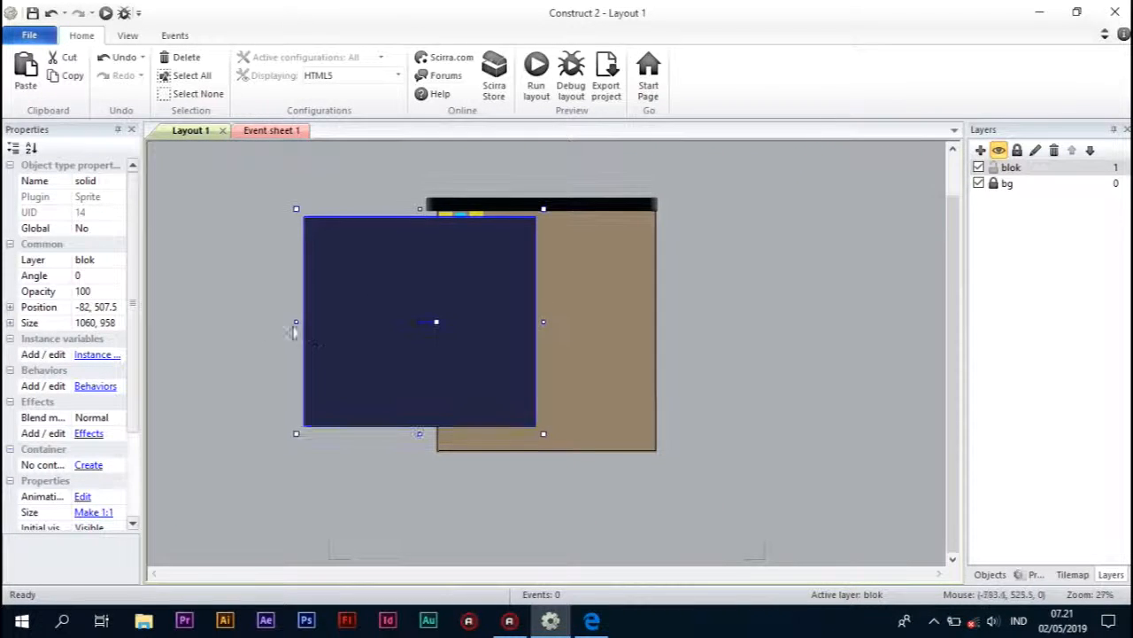
drag(294, 322, 350, 345)
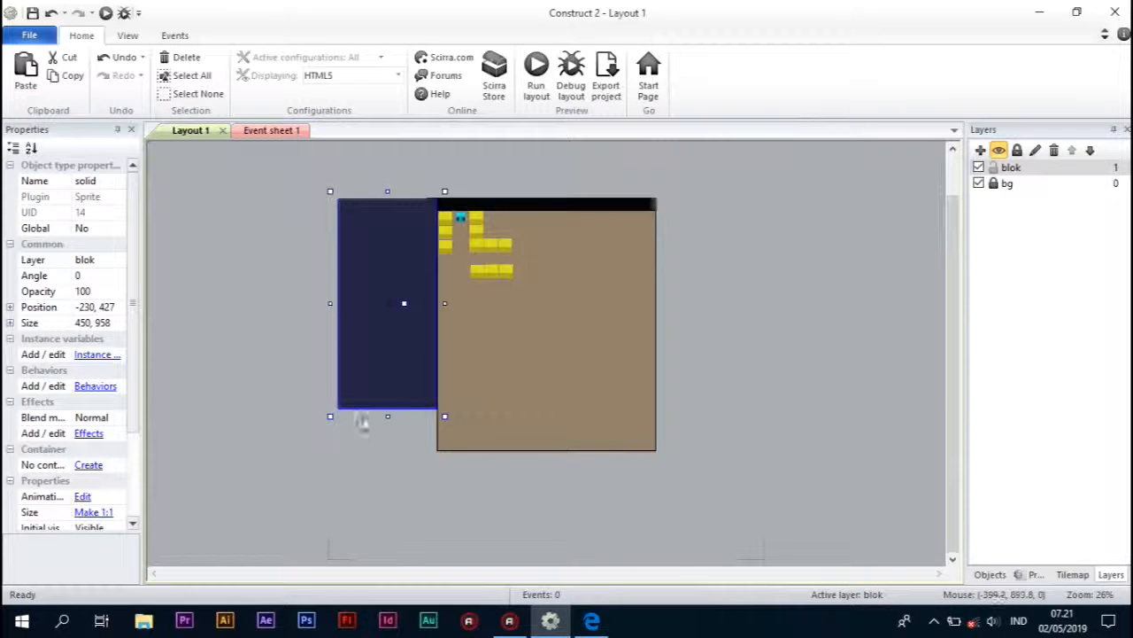
drag(386, 418, 387, 459)
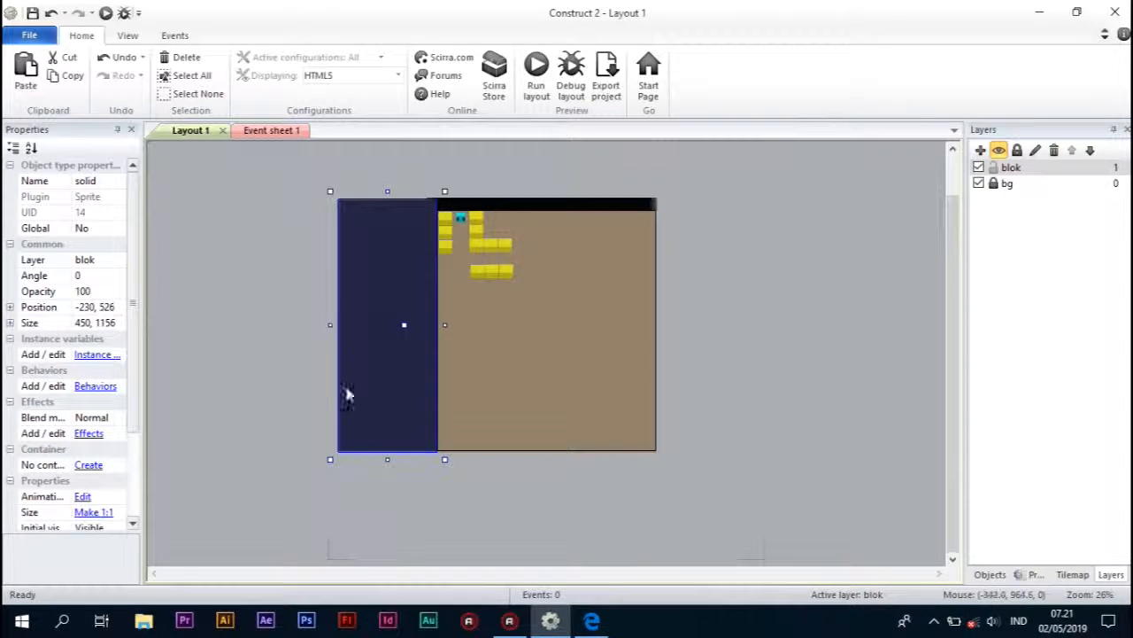
drag(326, 325, 415, 330)
- Add a copy of the vertical wall and place it along the layout's right edge
key(ctrl+v)
click(731, 300)
drag(728, 310, 656, 347)
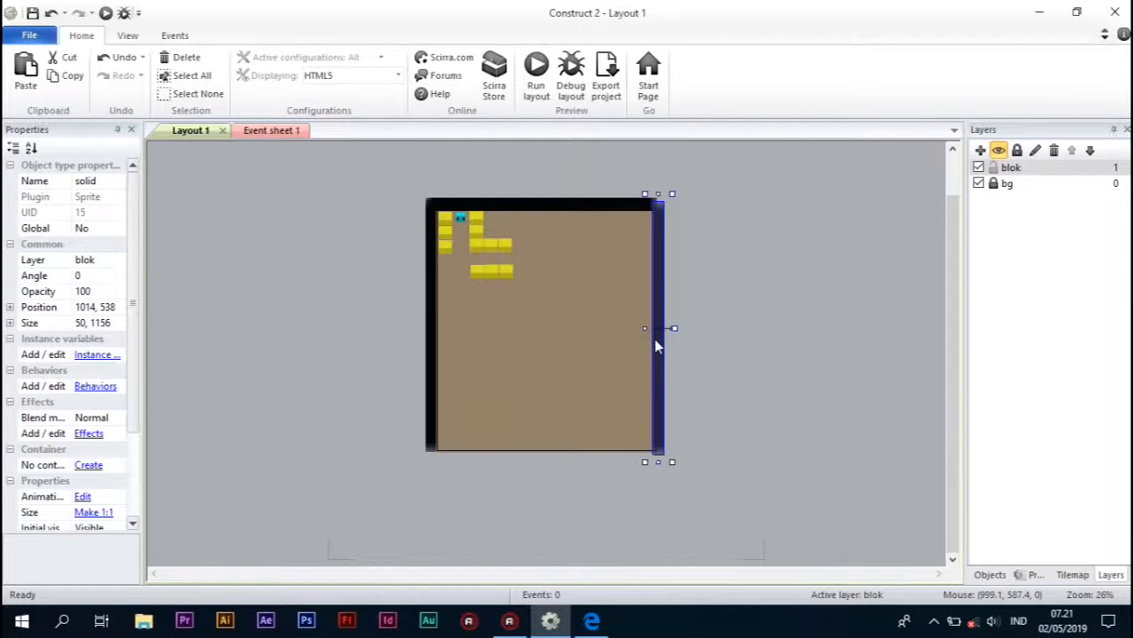
- Duplicate the top wall and place the copy along the layout's bottom edge to close the border
click(607, 247)
click(598, 213)
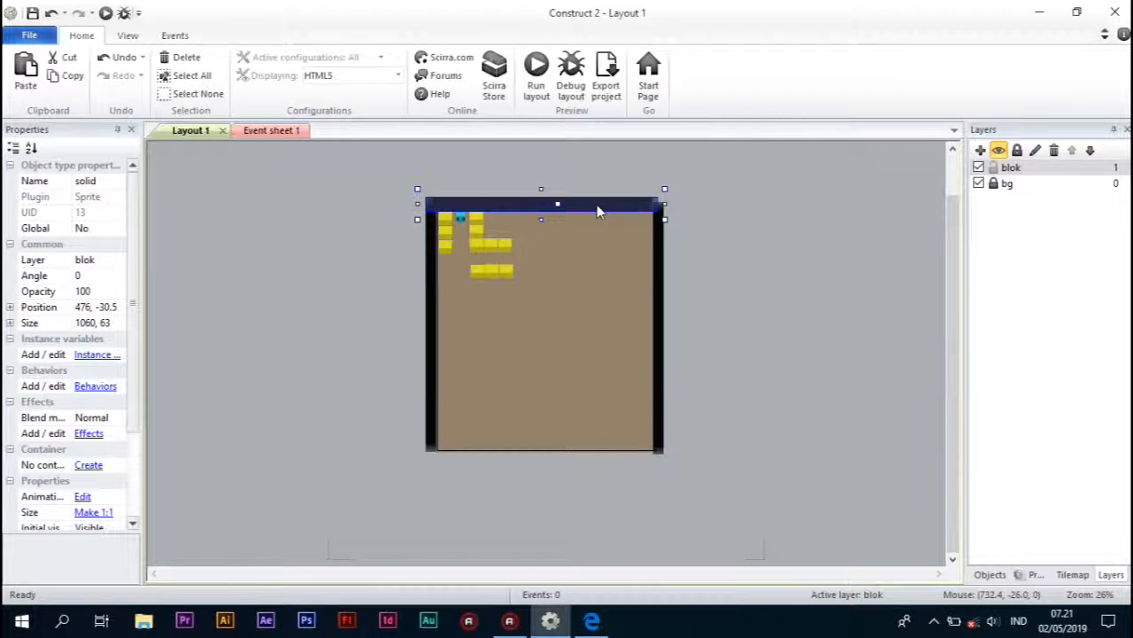
drag(597, 210, 596, 464)
click(618, 521)
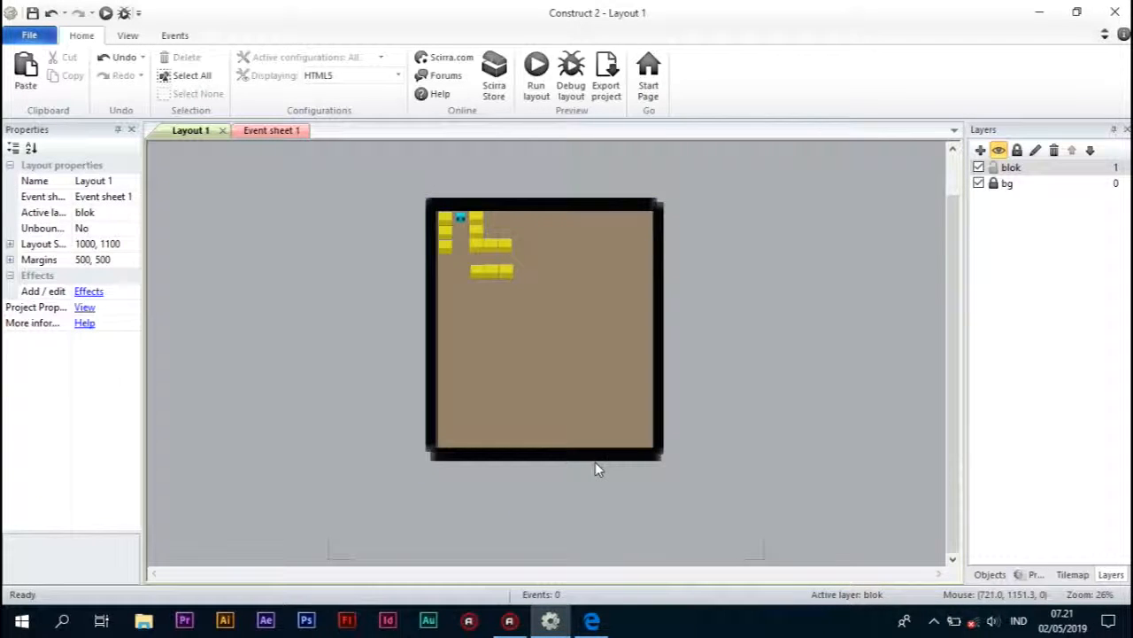
- Add the Solid behavior to the black wall sprite
click(595, 457)
click(95, 387)
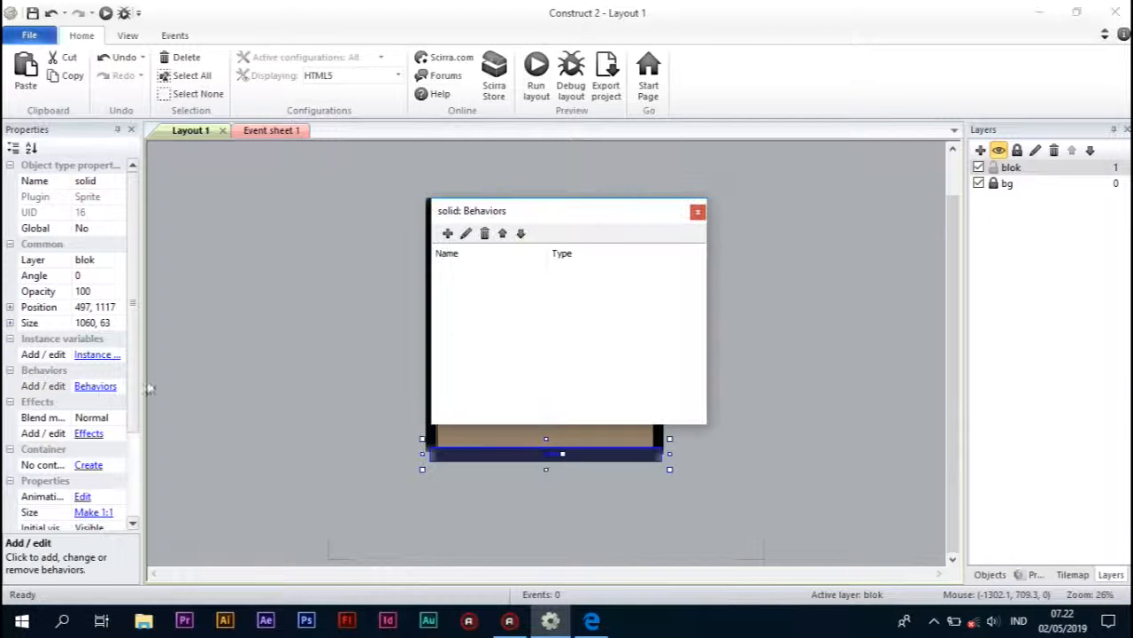
click(447, 233)
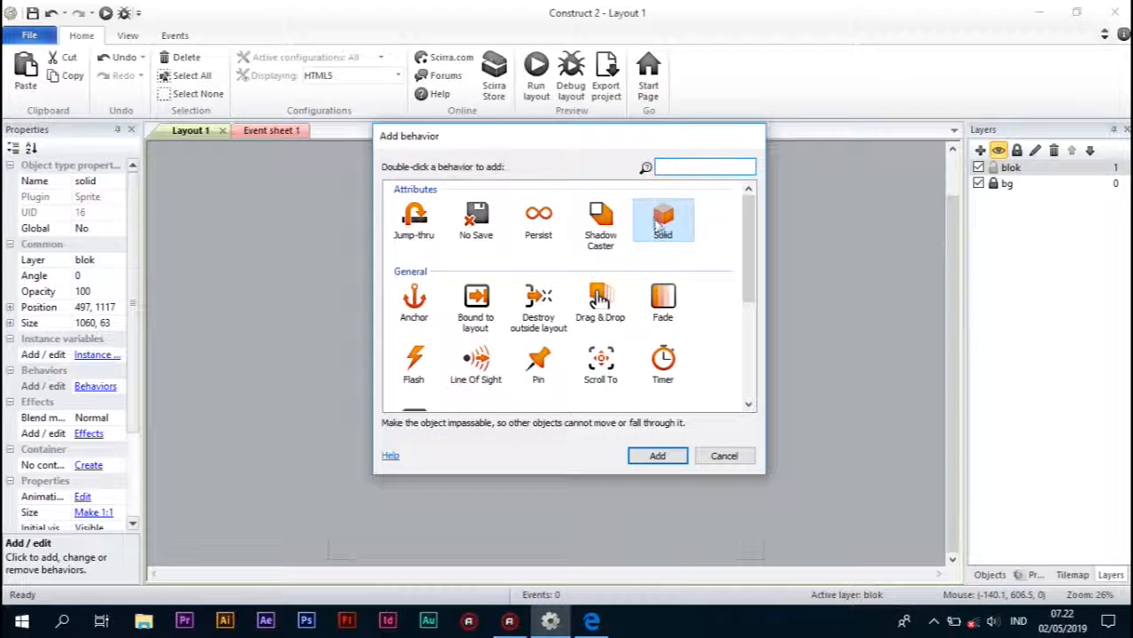
double_click(661, 225)
click(698, 214)
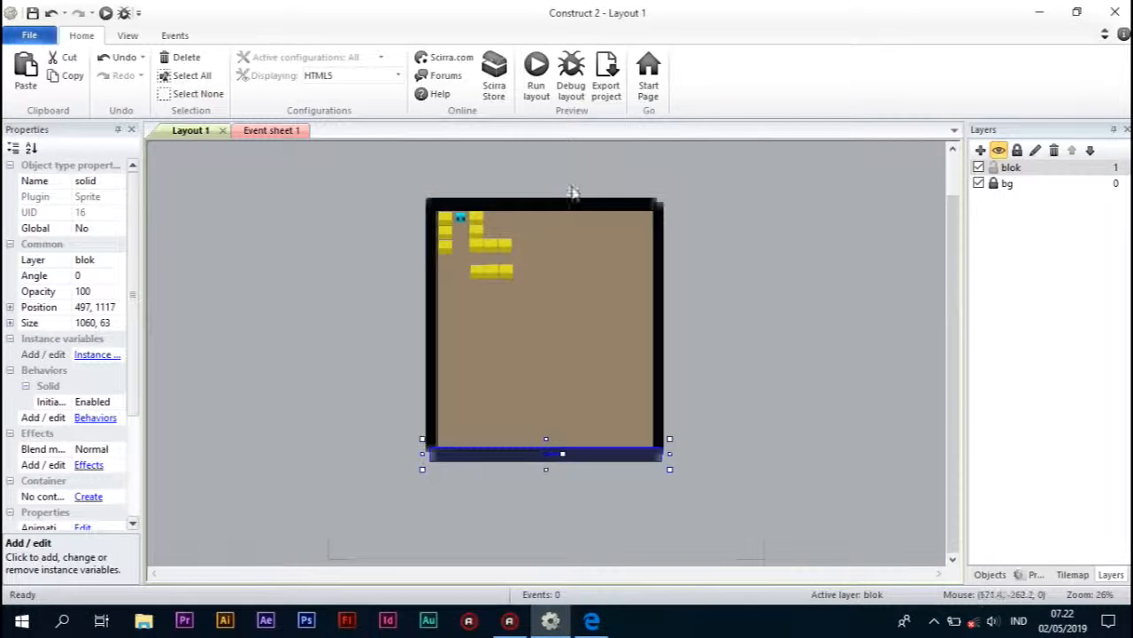
- Run the layout in the browser, test moving the character between the blocks, and return to Construct 2
click(536, 71)
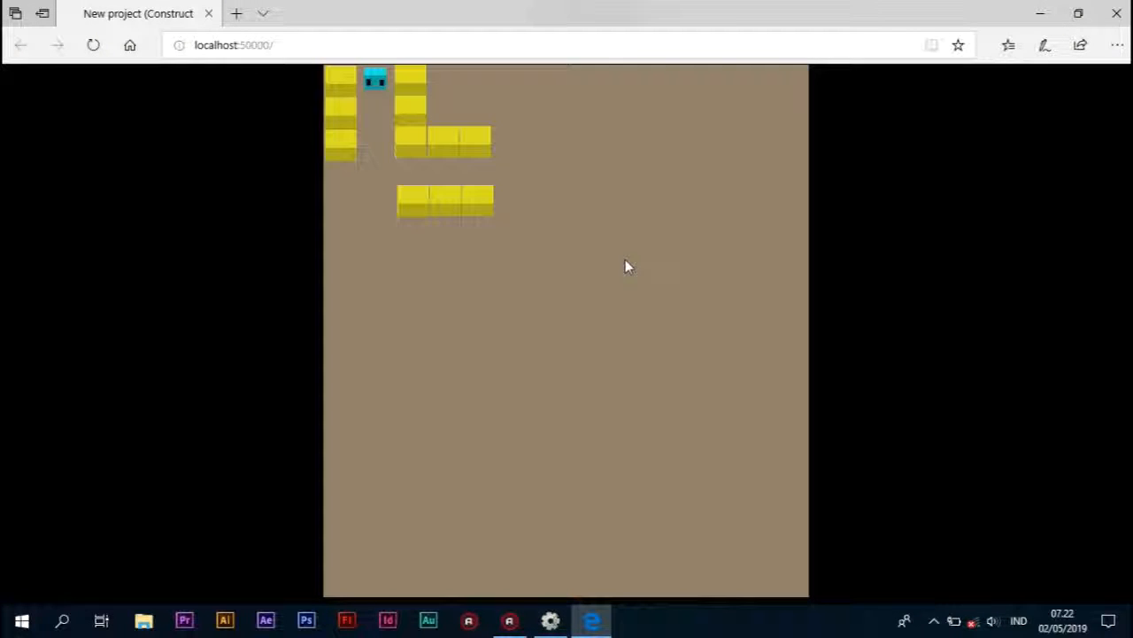
key(Left)
key(Right)
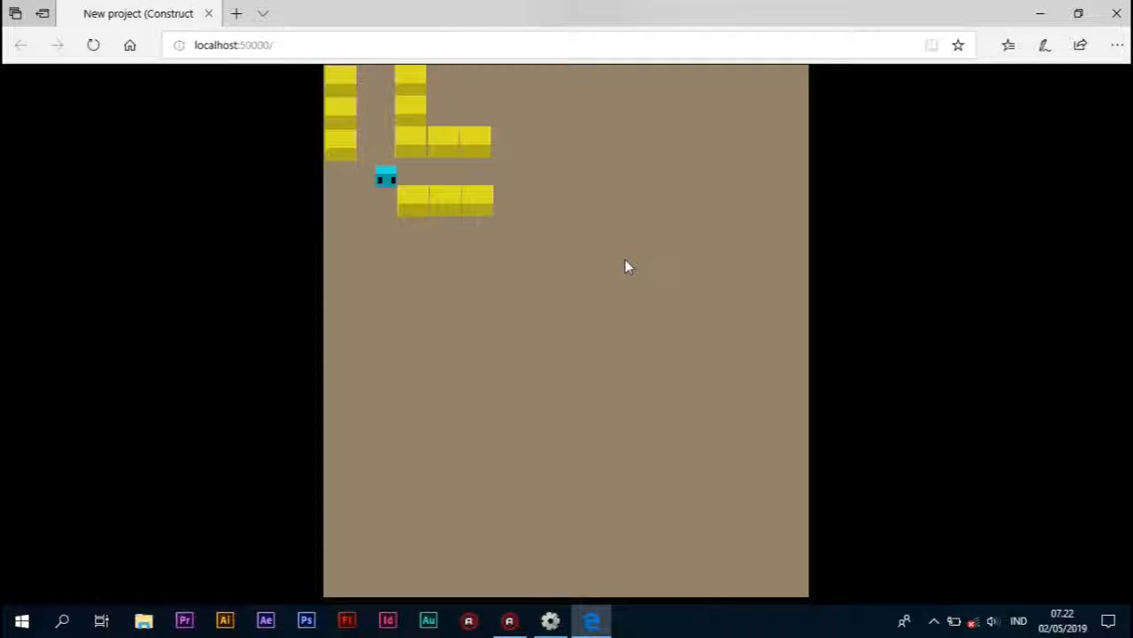
key(Right)
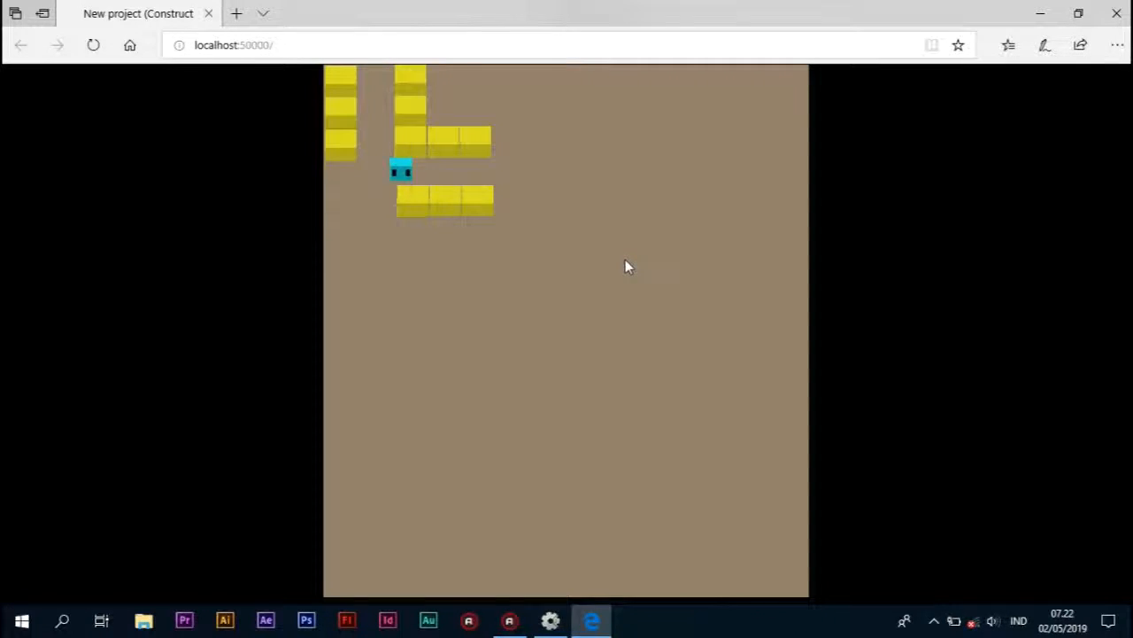
click(550, 620)
click(460, 218)
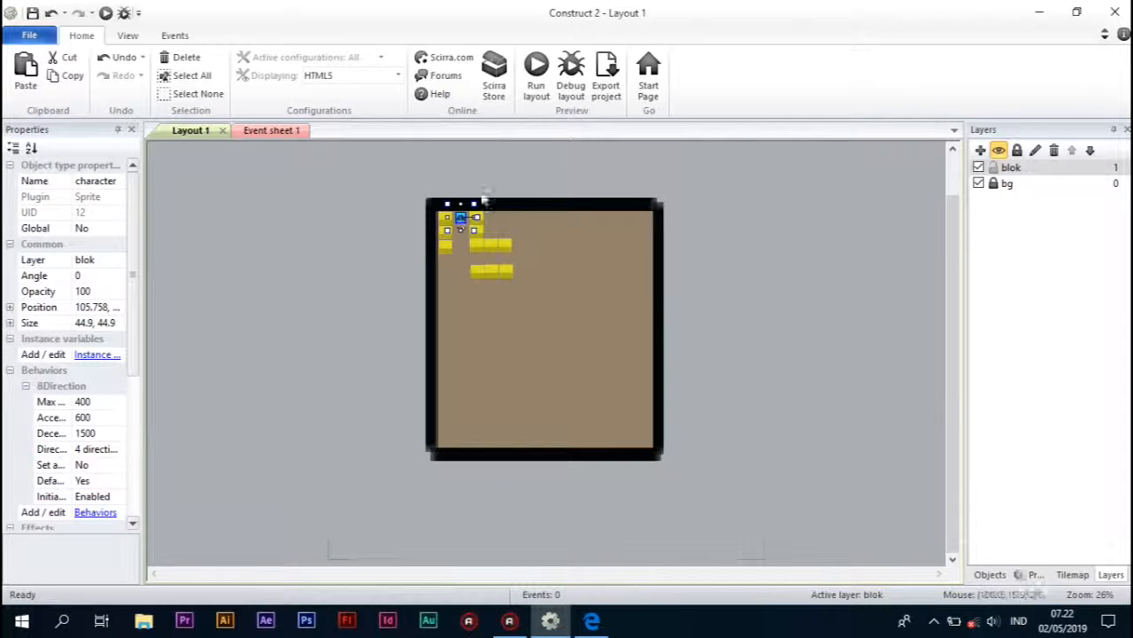
click(283, 132)
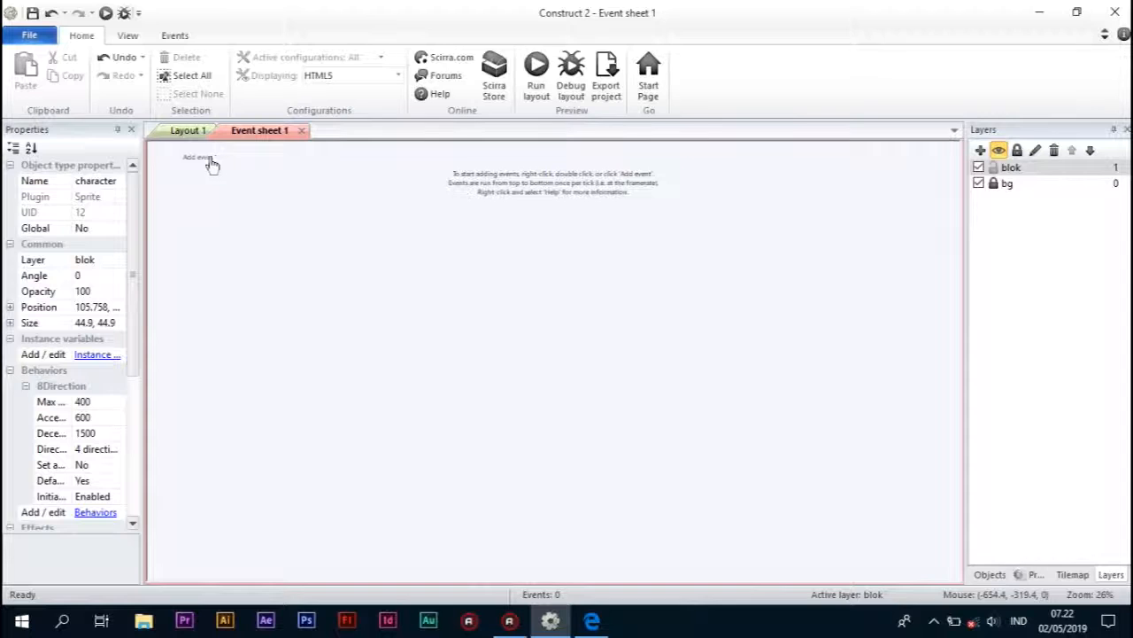
click(186, 131)
click(447, 320)
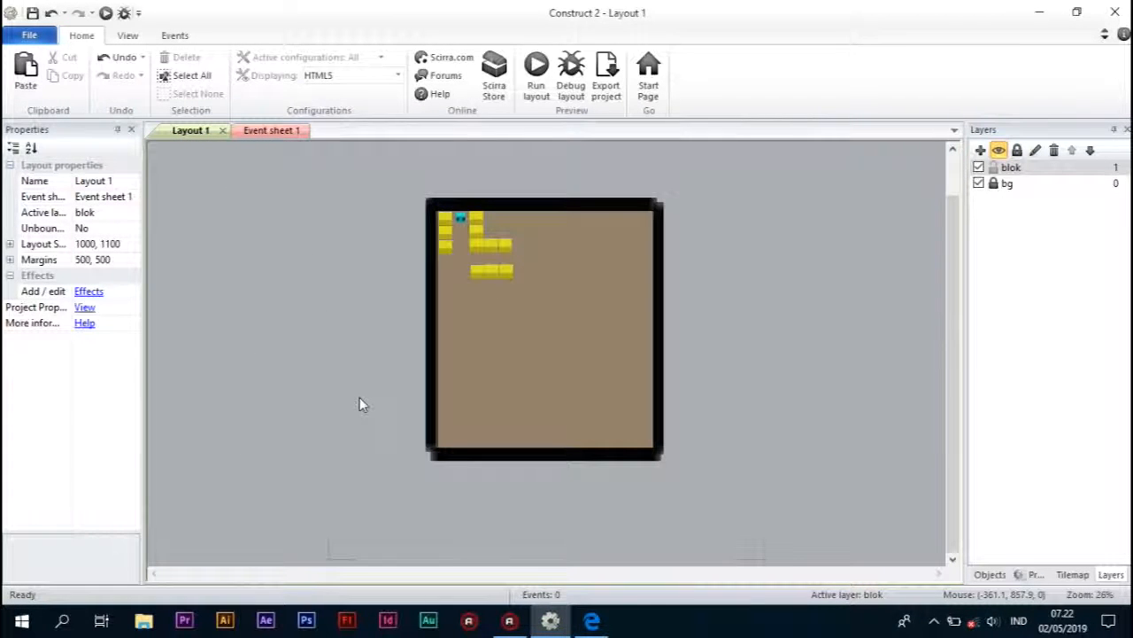
- Extend the maze with more yellow blocks, lengthening the lower row to nine and adding a stepped group in the upper right area
ctrl+scroll(360, 404, up, 5)
scroll(478, 184, up, 3)
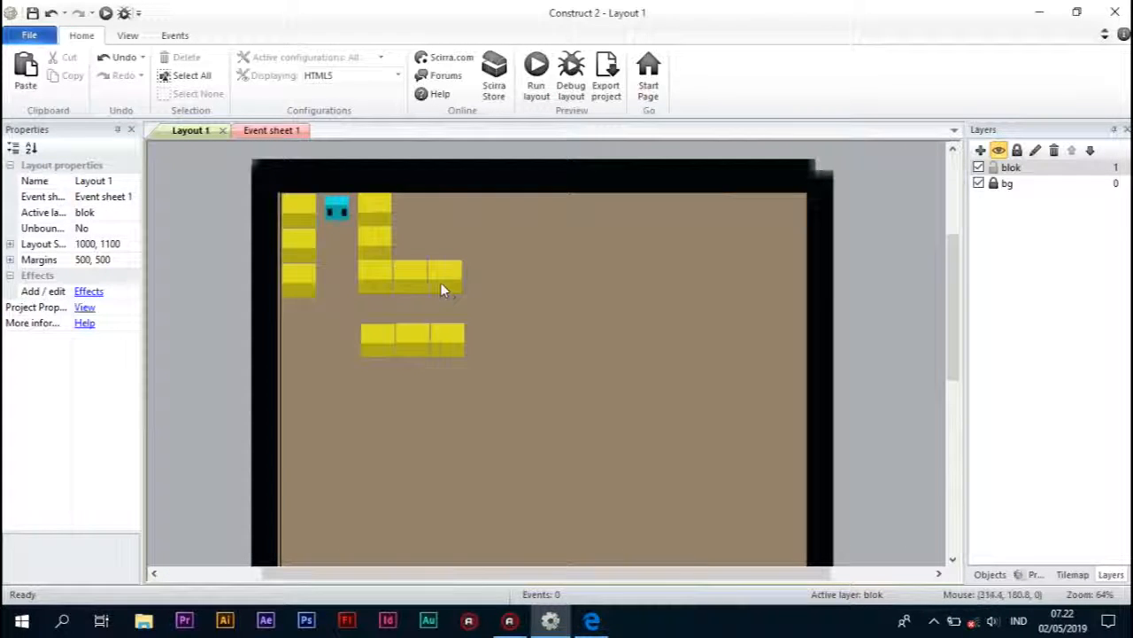
click(439, 284)
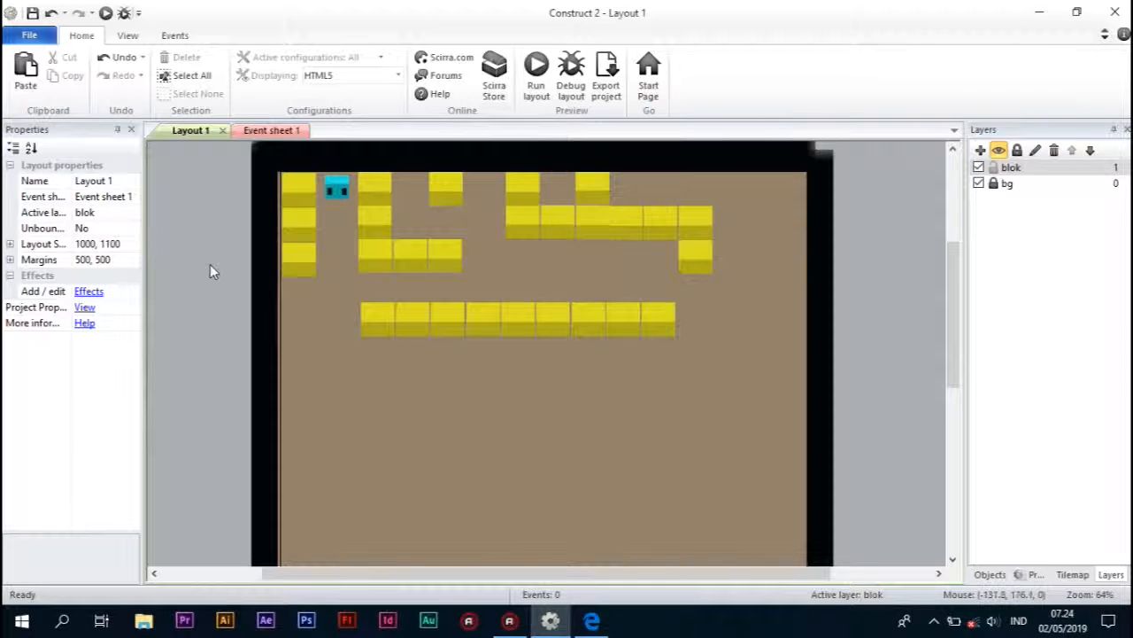
- Add a new layer named item above the others and lock the blok layer
click(980, 149)
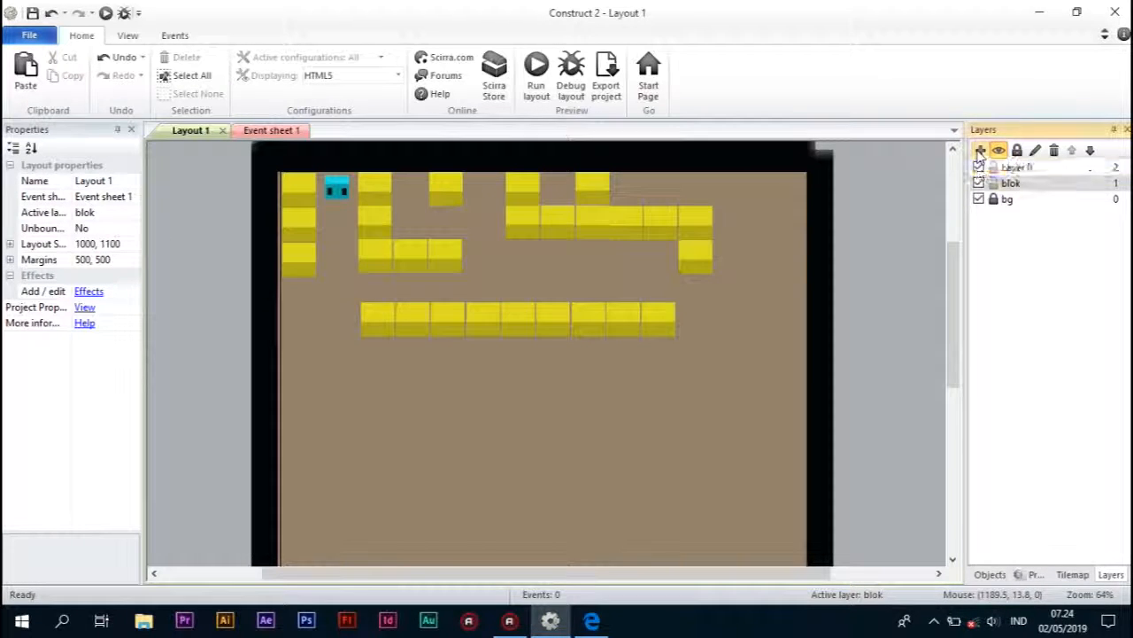
click(1025, 168)
click(1034, 149)
text(item)
key(Return)
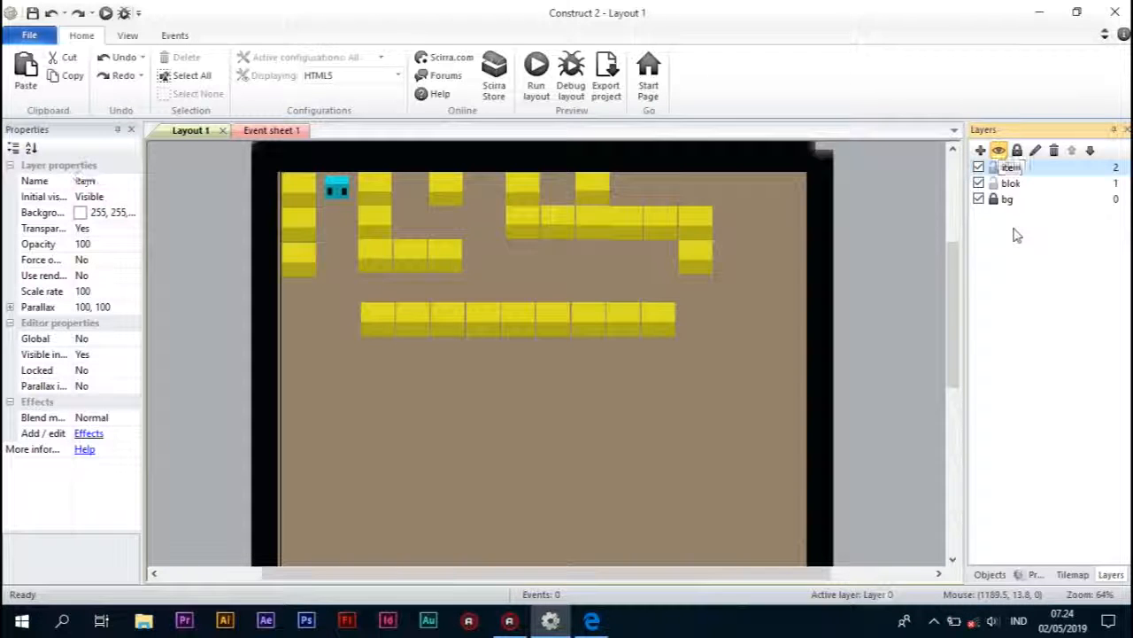
click(994, 183)
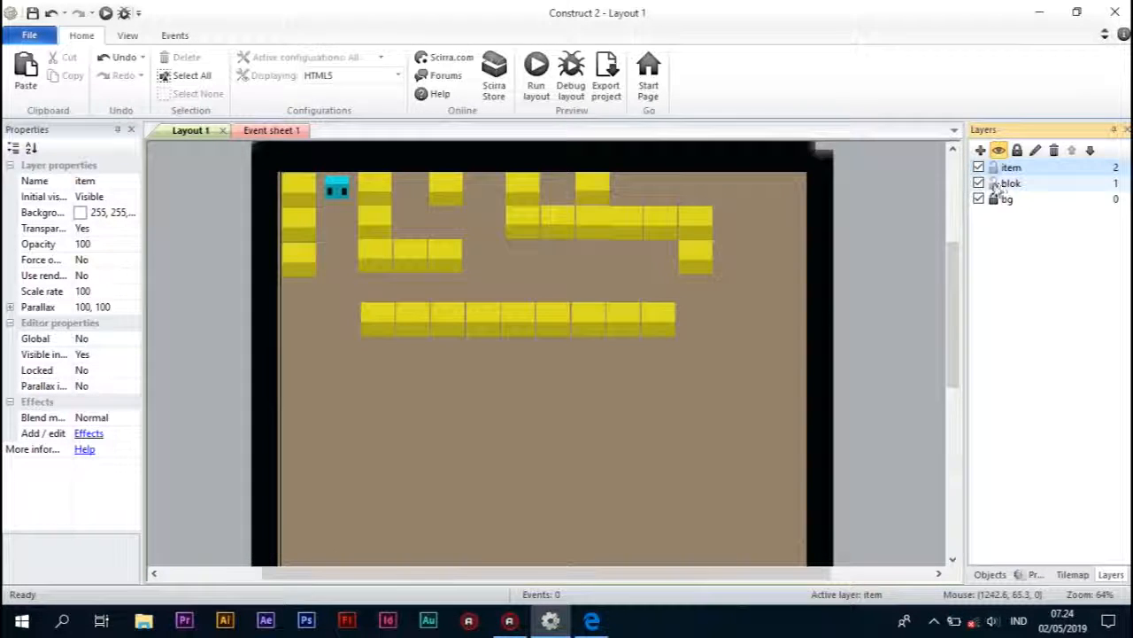
- Insert a new Sprite object named bomb on the item layer, near the right end of the nine-block row
right_click(668, 275)
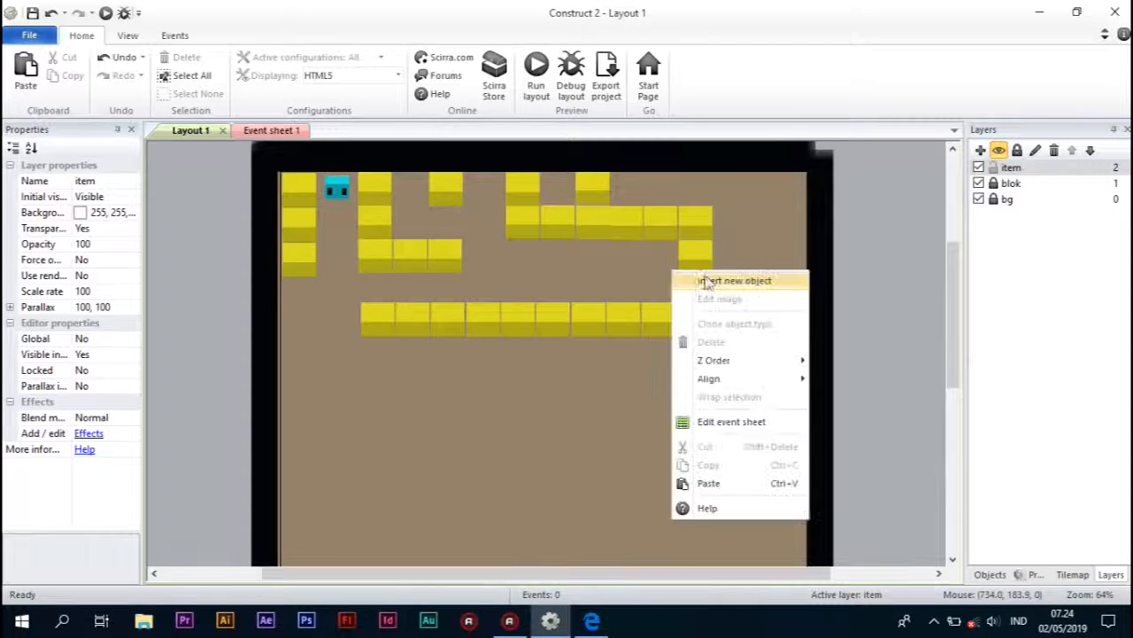
click(710, 280)
click(630, 293)
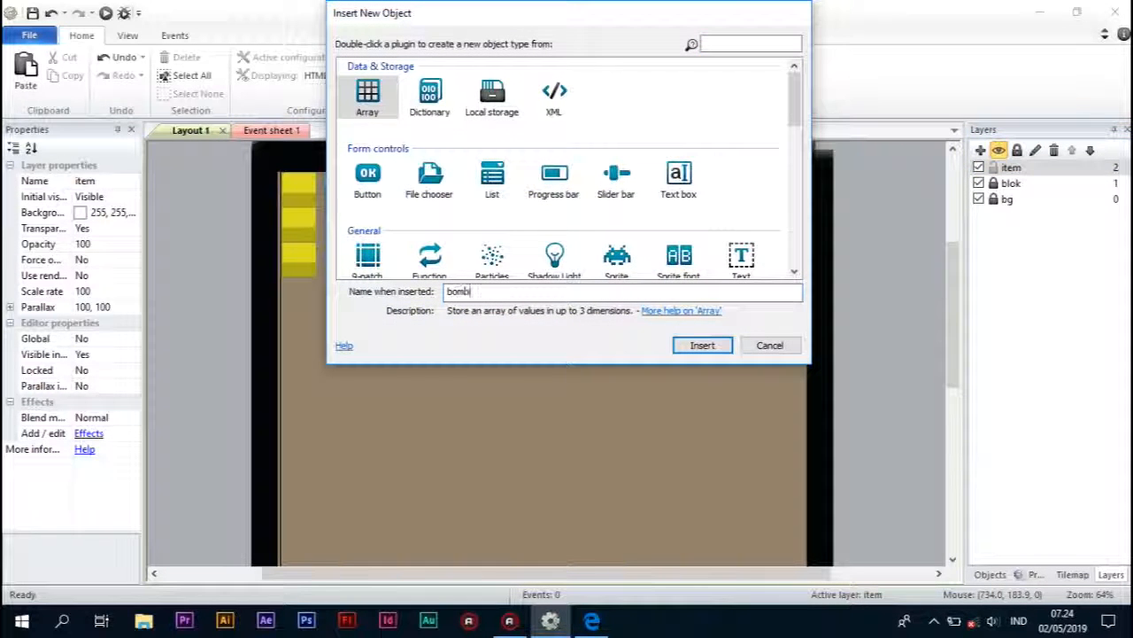
double_click(617, 257)
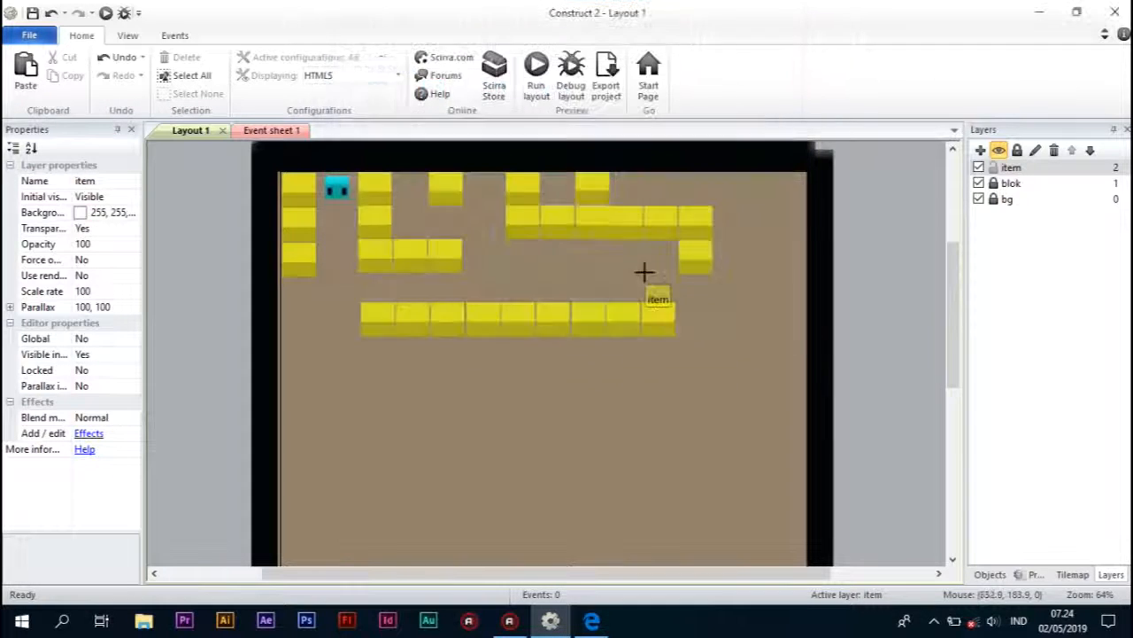
click(644, 275)
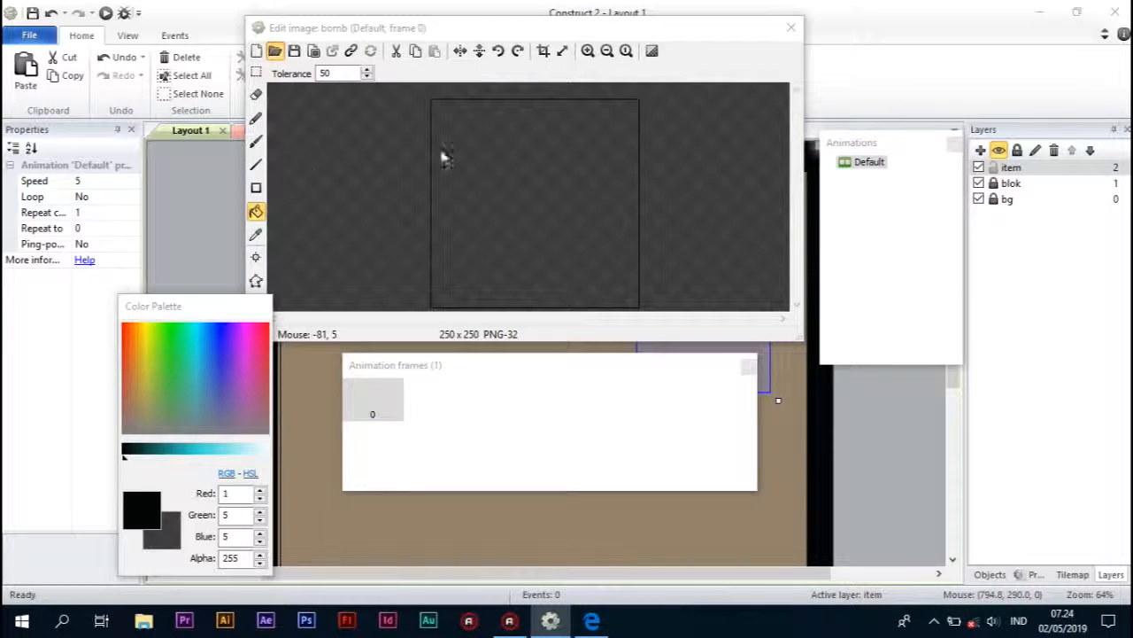
- Load the bomb picture from the documents folder into the bomb sprite and resize the image to 2452 x 3223 pixels with Stretch
click(265, 47)
scroll(778, 319, up, 5)
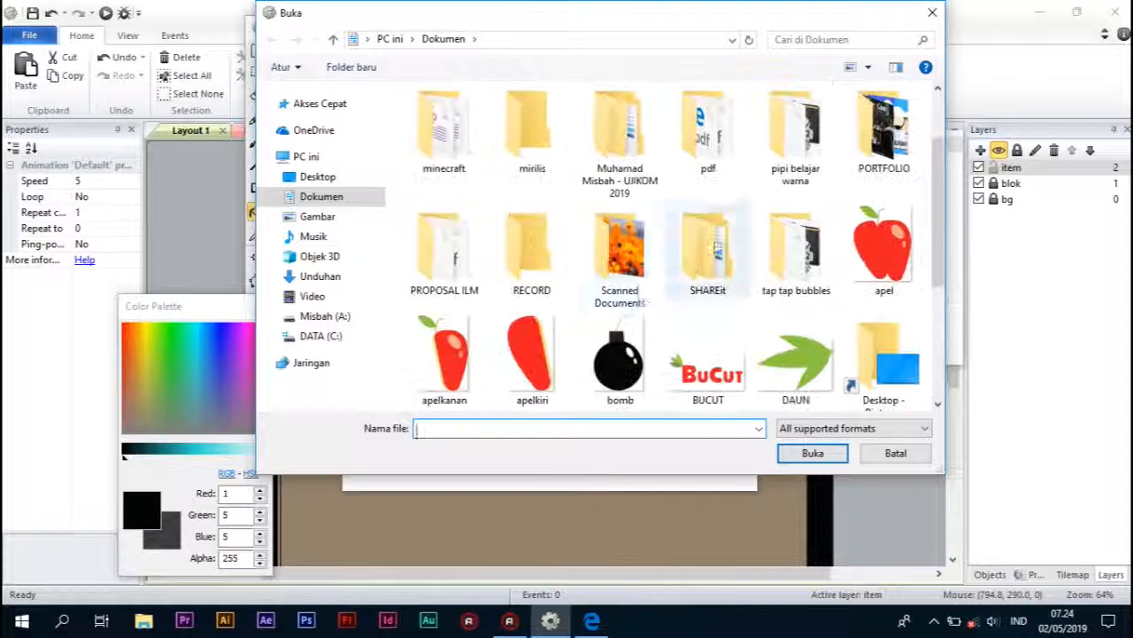
double_click(627, 374)
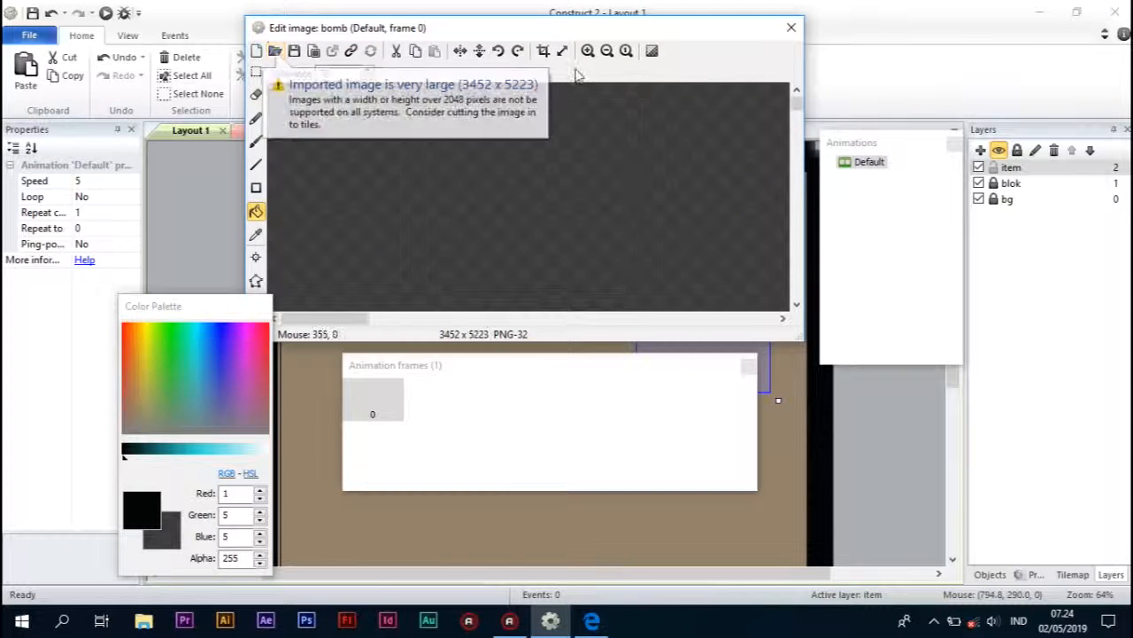
click(562, 51)
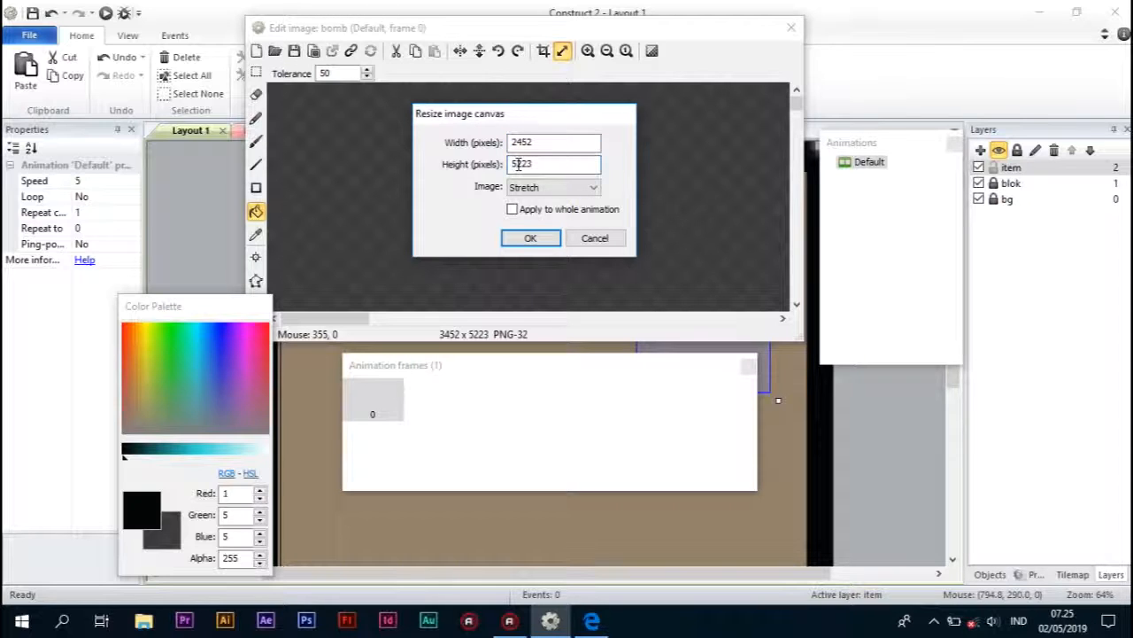
click(547, 236)
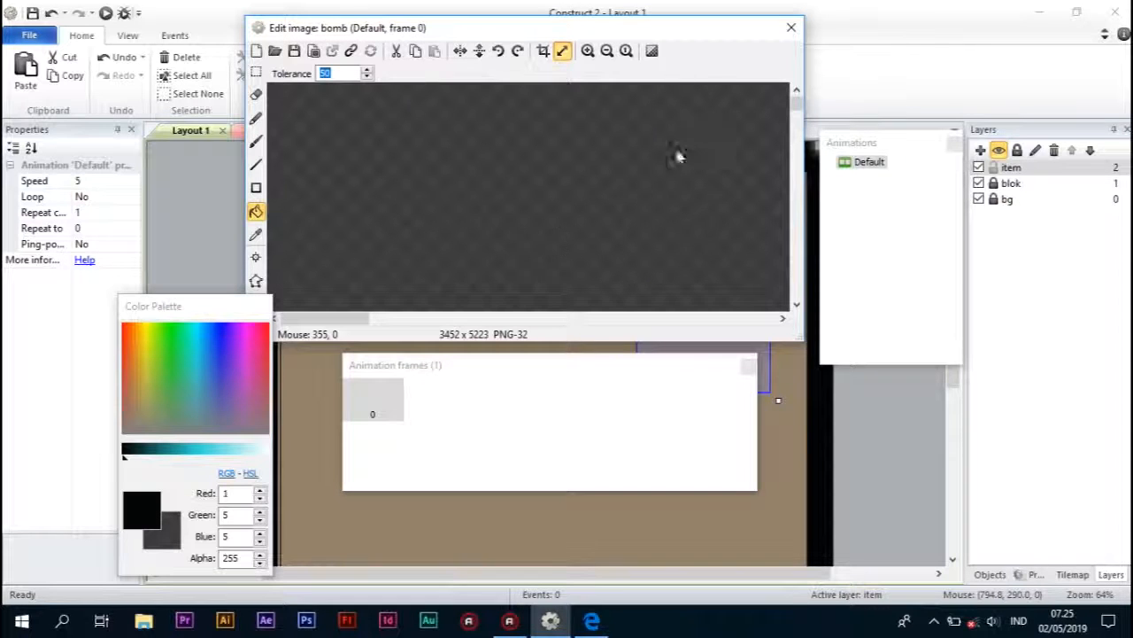
click(792, 29)
- Shrink the oversized bomb sprite to about 22 pixels wide and move it into the maze near the nine-block row
ctrl+scroll(774, 177, down, 5)
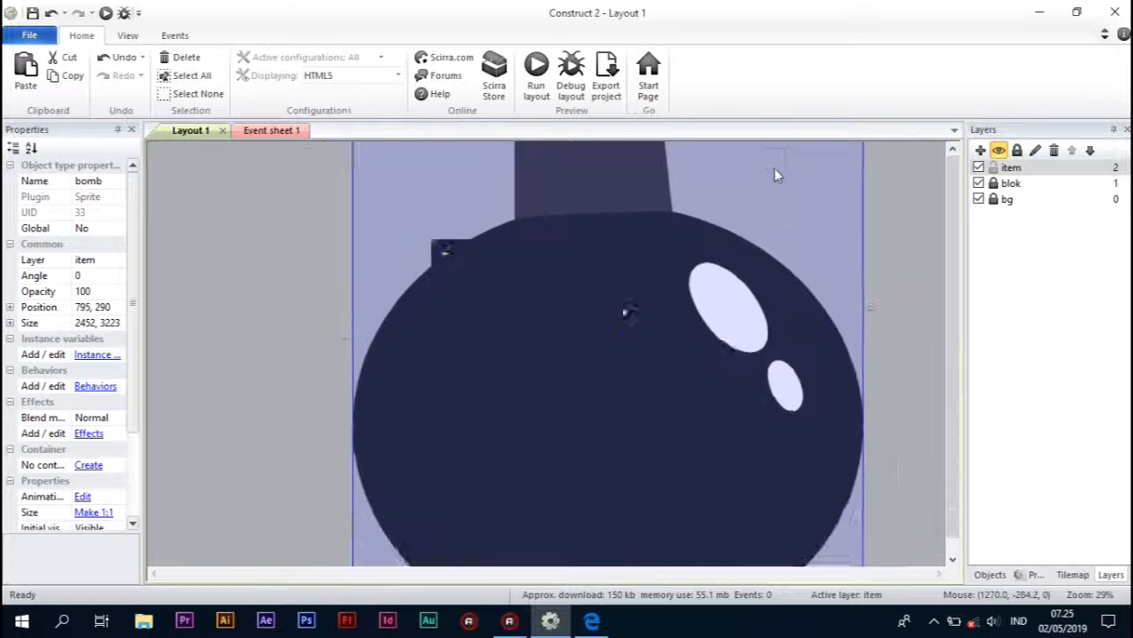
drag(688, 298, 639, 263)
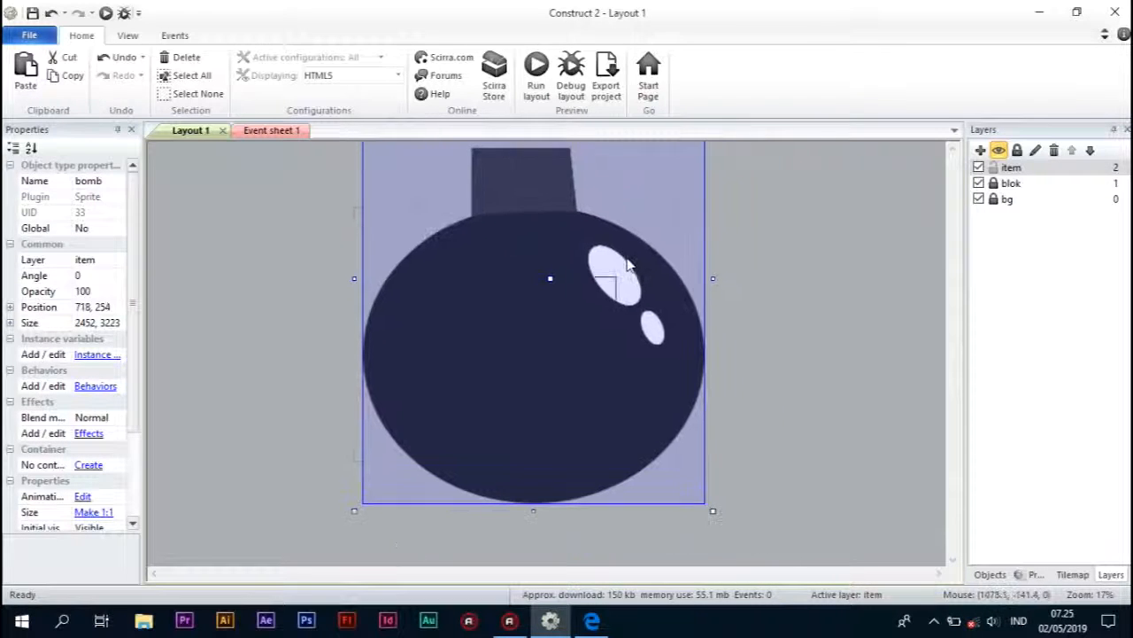
drag(716, 513, 394, 255)
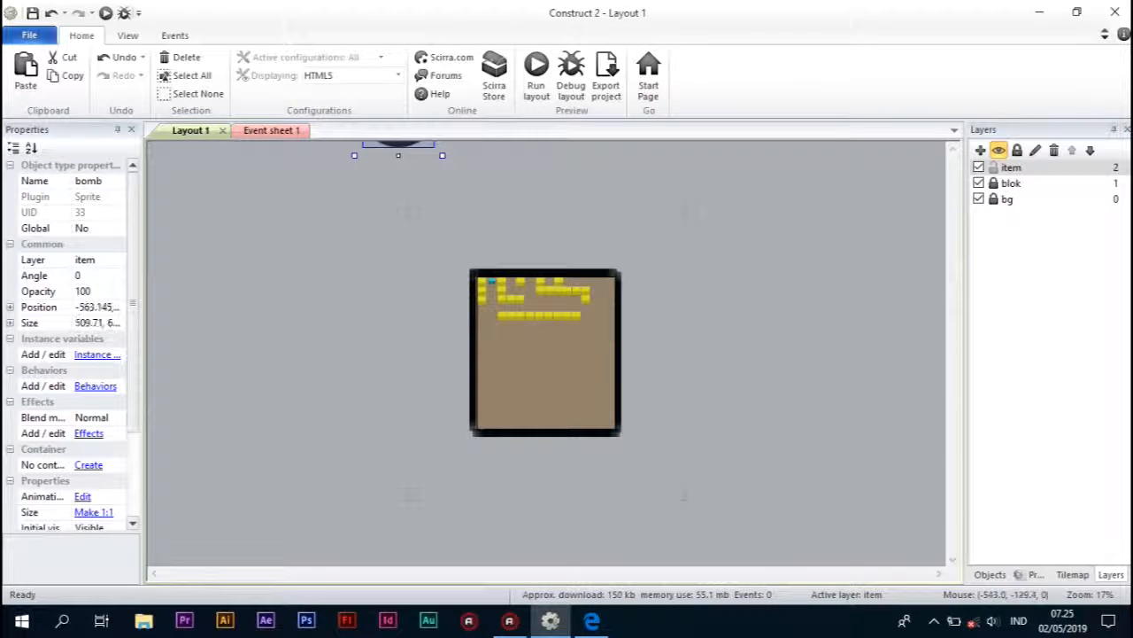
click(433, 174)
drag(410, 147, 527, 346)
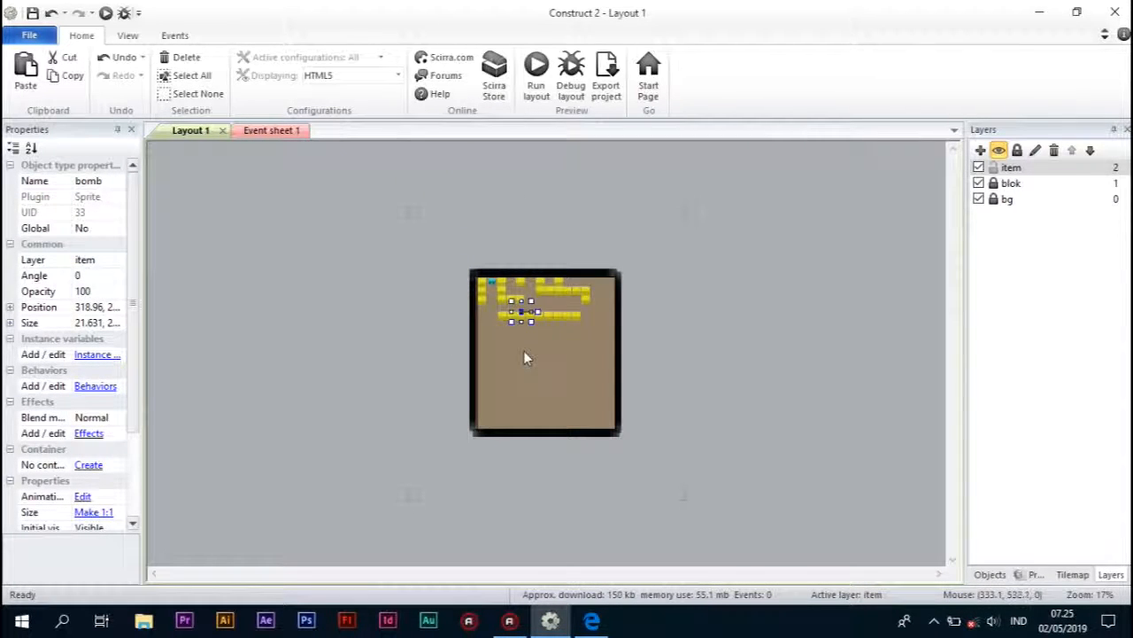
- Resize the bomb to about 35 pixels wide and place it at 248, 32 in the top-row gap between two yellow blocks
ctrl+scroll(523, 351, up, 10)
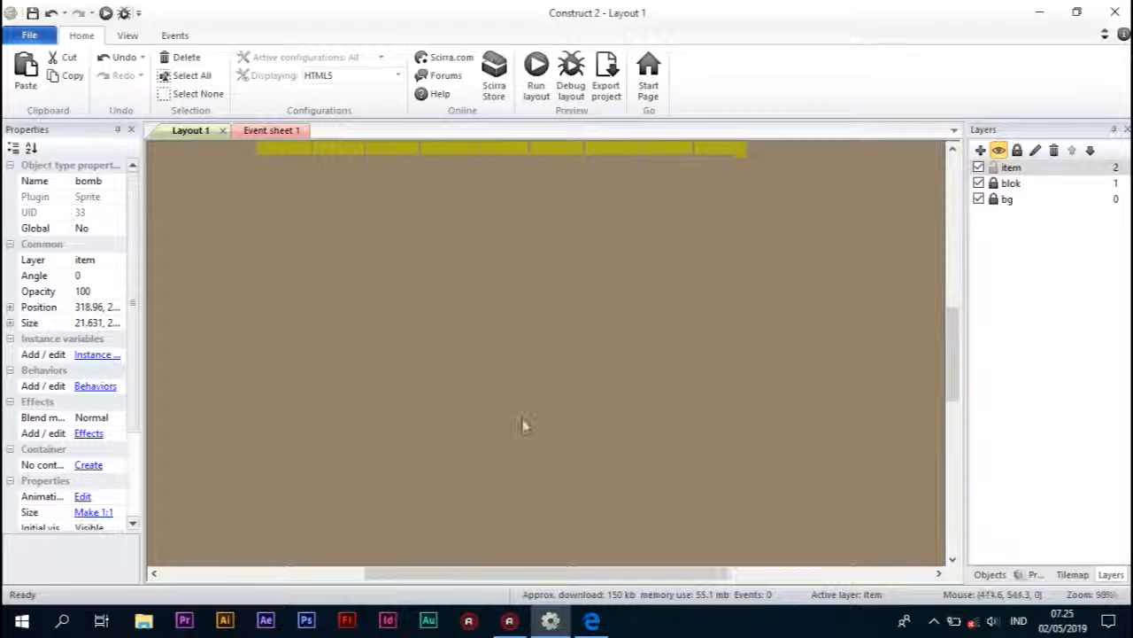
scroll(524, 426, up, 5)
drag(396, 416, 360, 270)
double_click(341, 253)
click(255, 213)
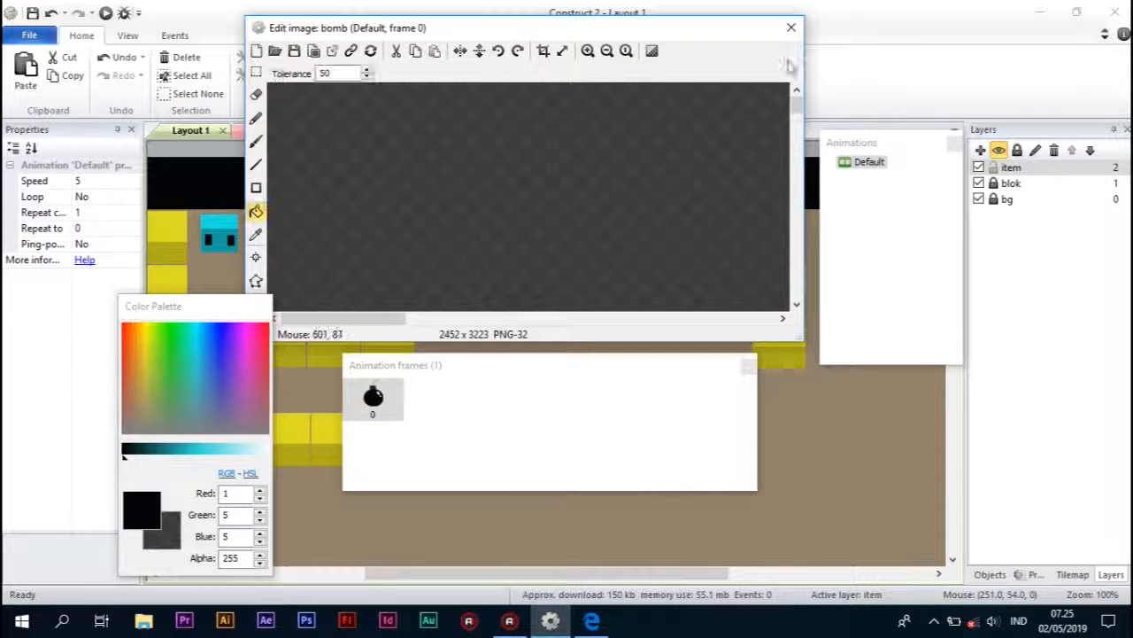
click(791, 28)
drag(341, 253, 339, 245)
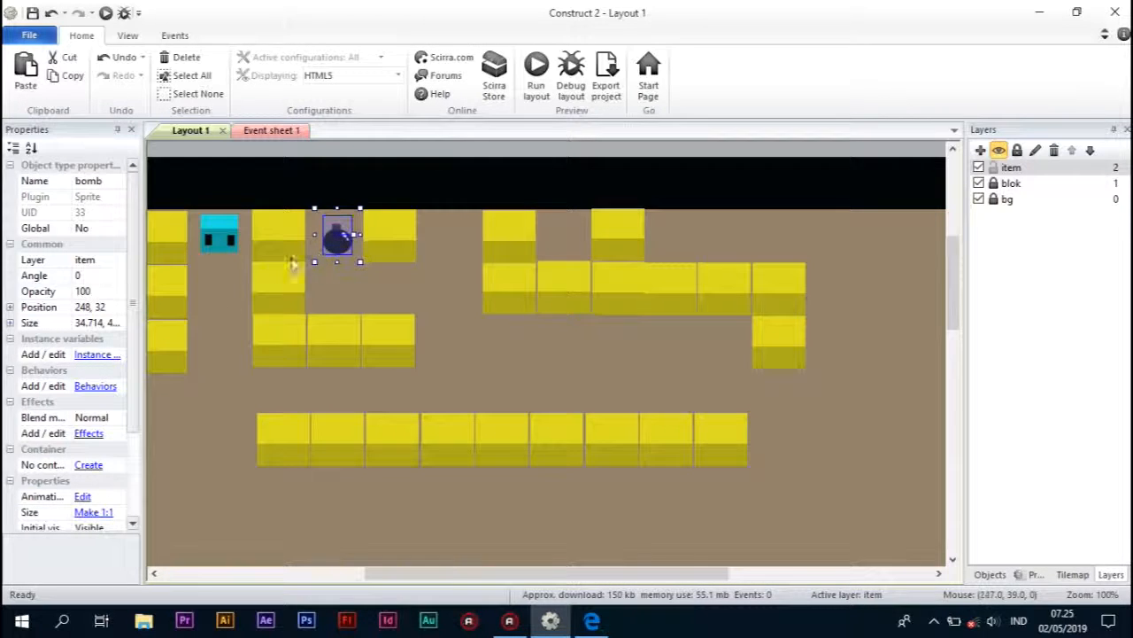
scroll(372, 306, up, 2)
click(380, 199)
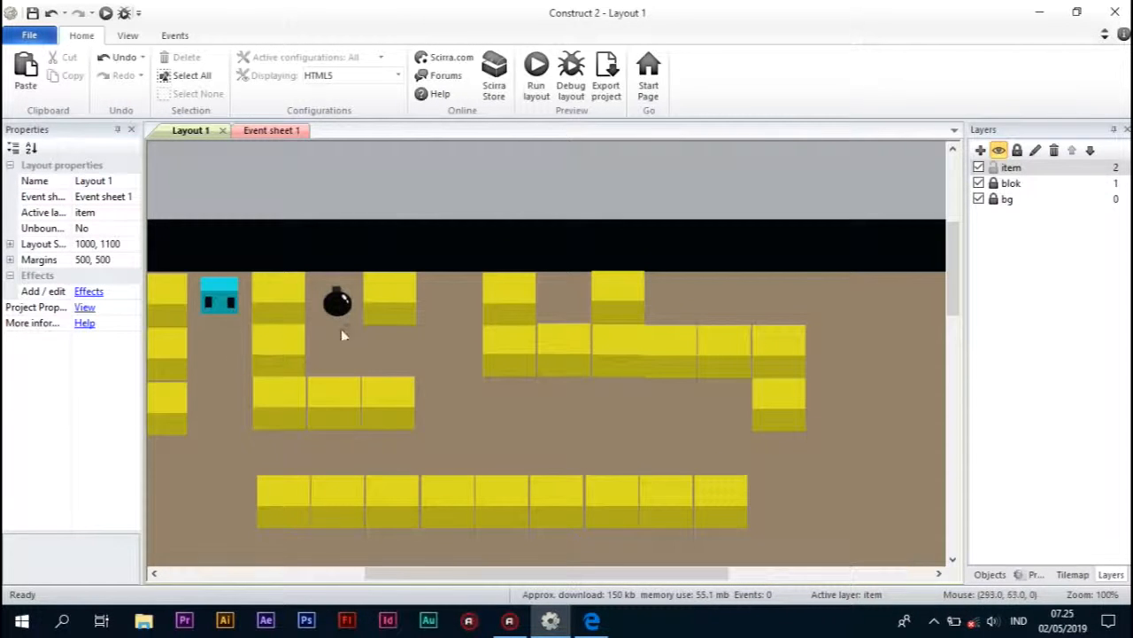
- Add the Sine behavior to the bomb sprite
click(339, 303)
scroll(98, 354, down, 2)
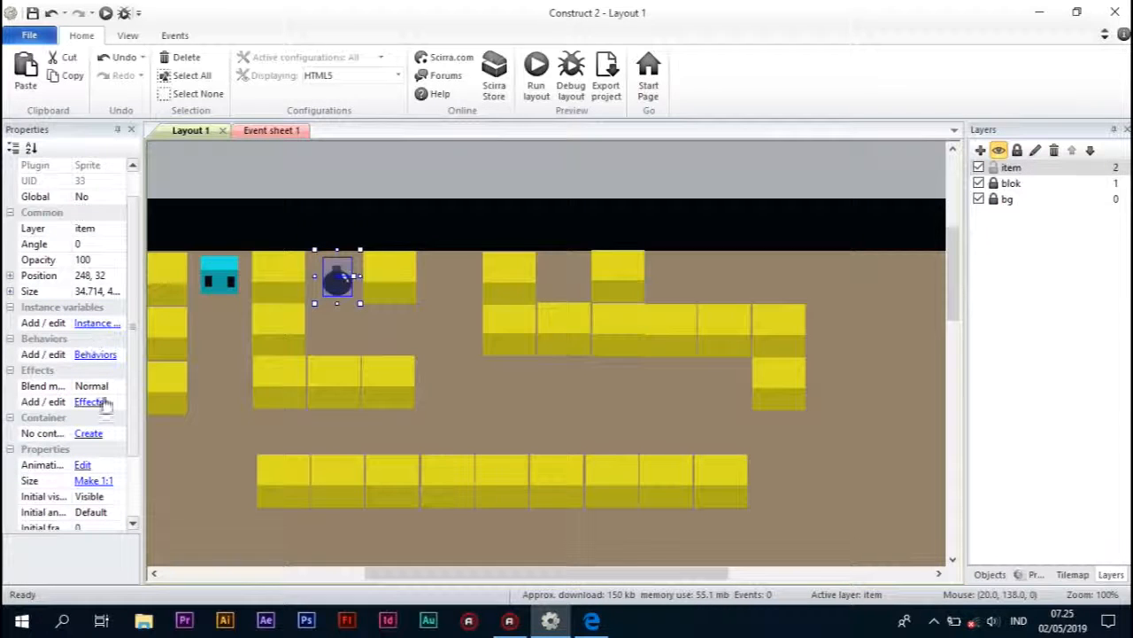
click(94, 354)
click(450, 233)
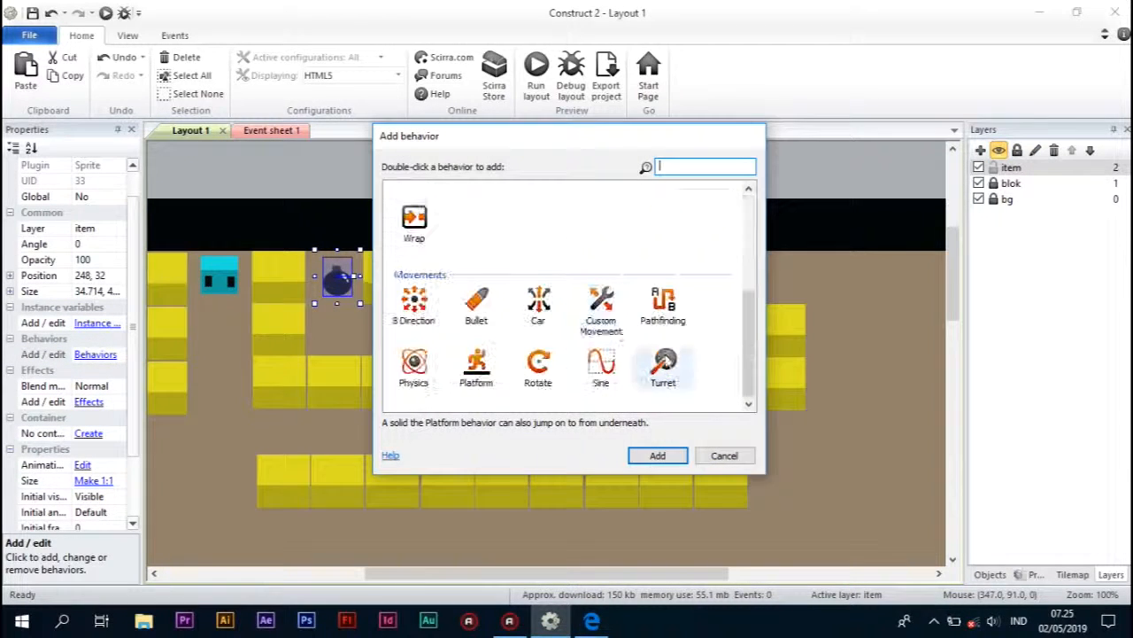
double_click(601, 363)
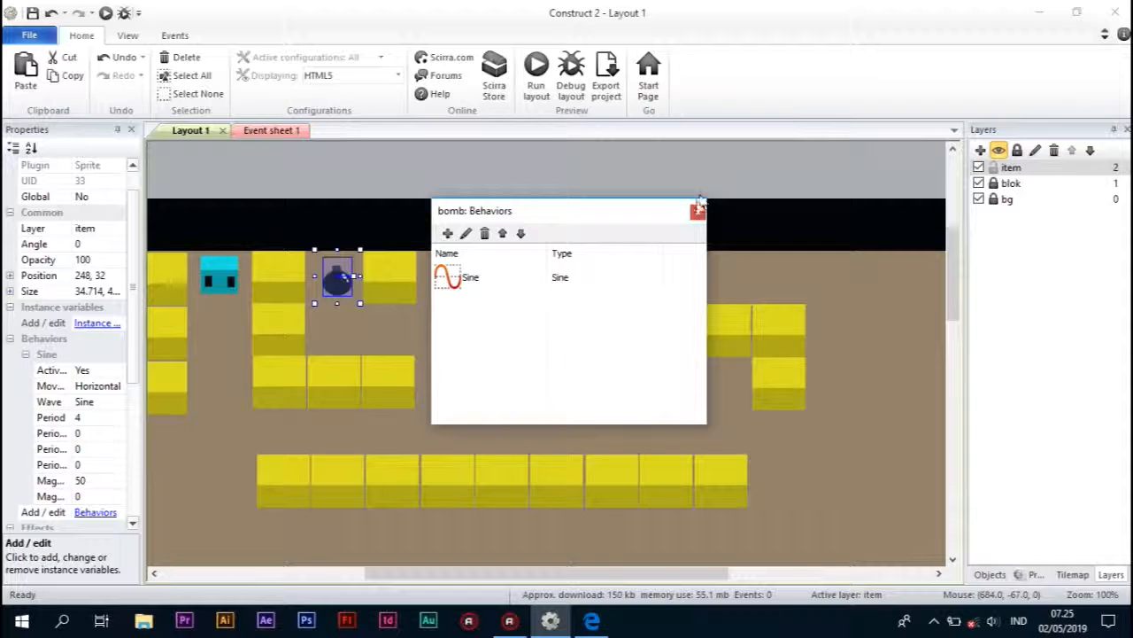
click(697, 213)
- Set the bomb's Sine movement to Vertical with a period of 2 seconds
click(119, 401)
click(115, 398)
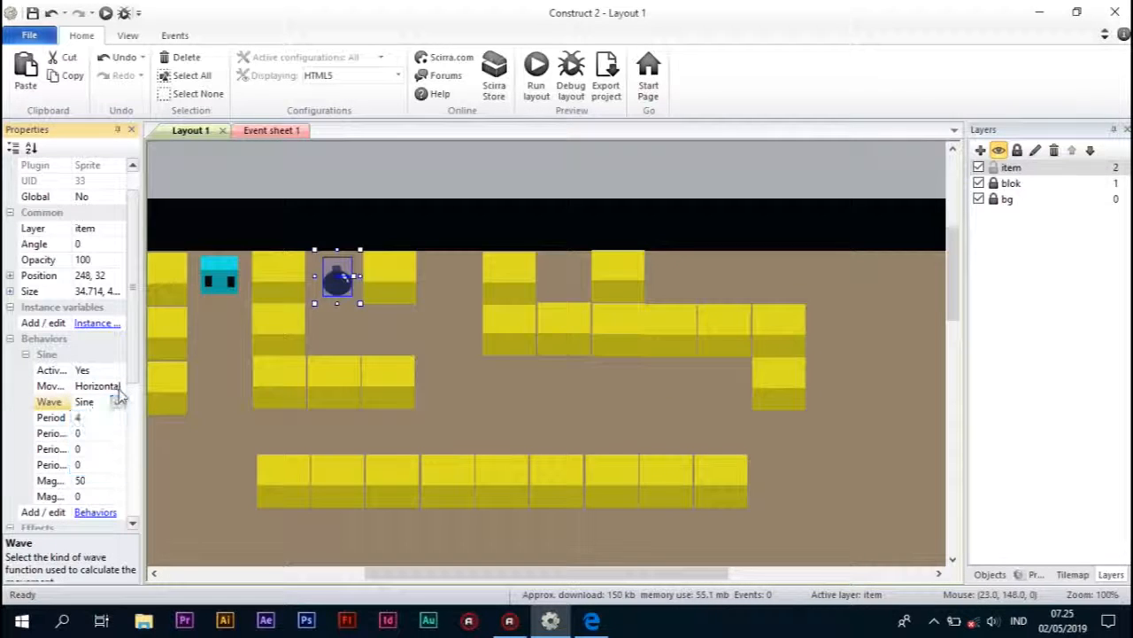
click(118, 387)
click(88, 413)
click(108, 415)
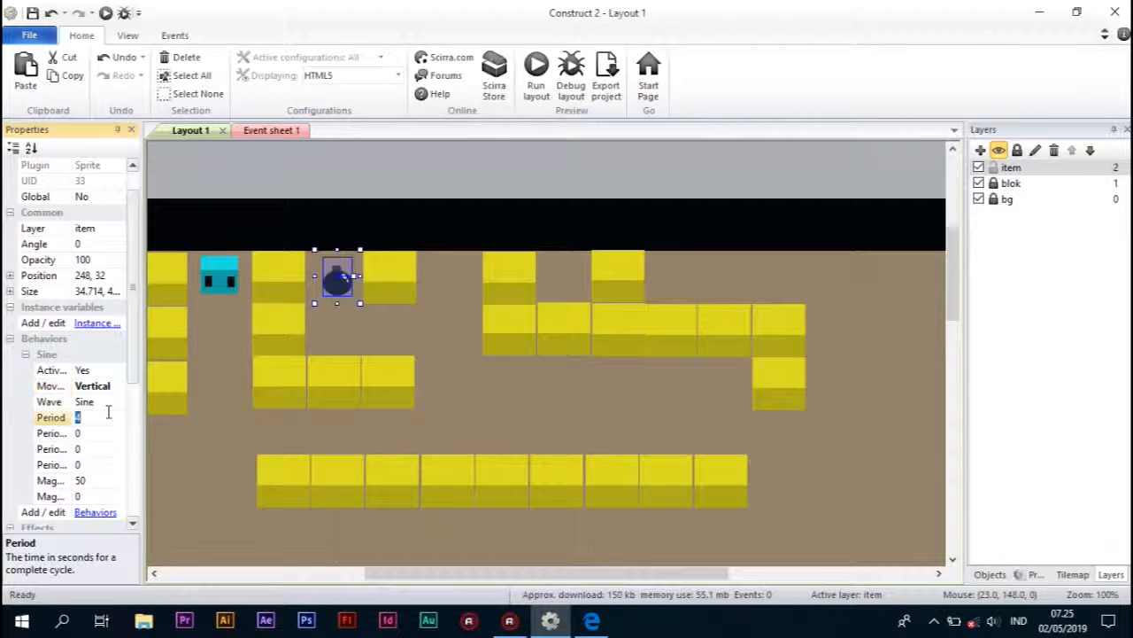
click(110, 481)
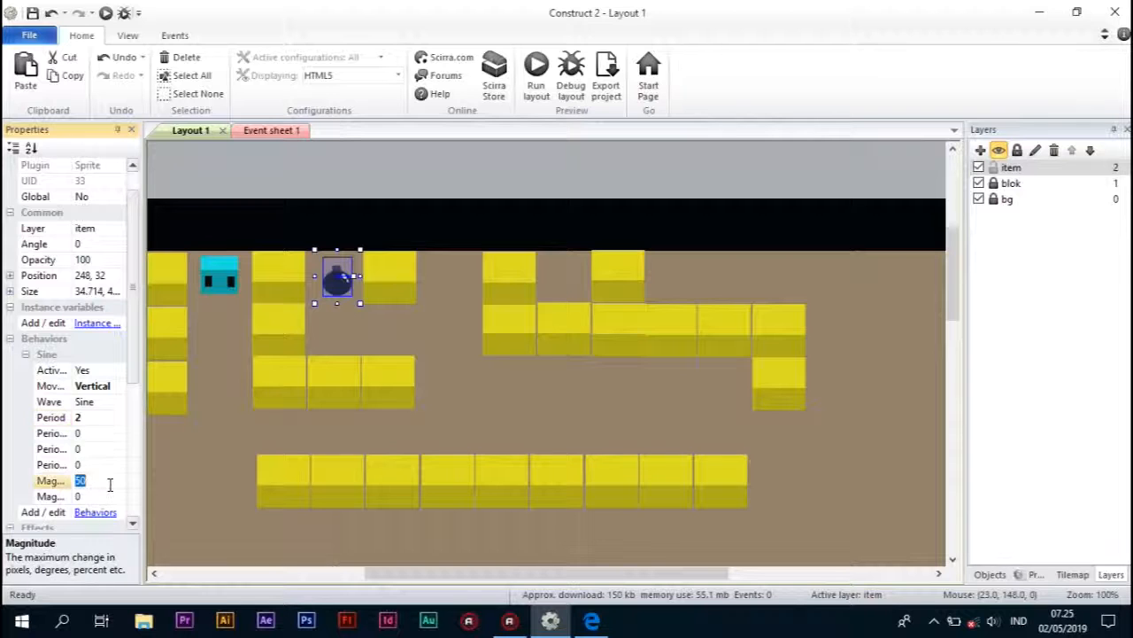
click(306, 190)
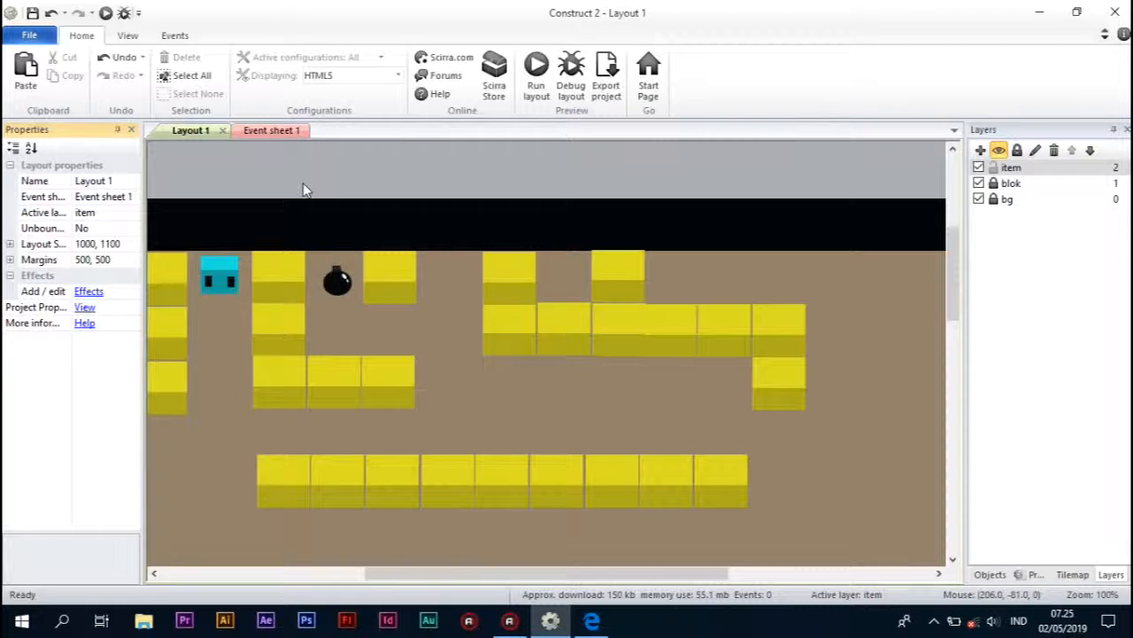
click(337, 297)
click(280, 288)
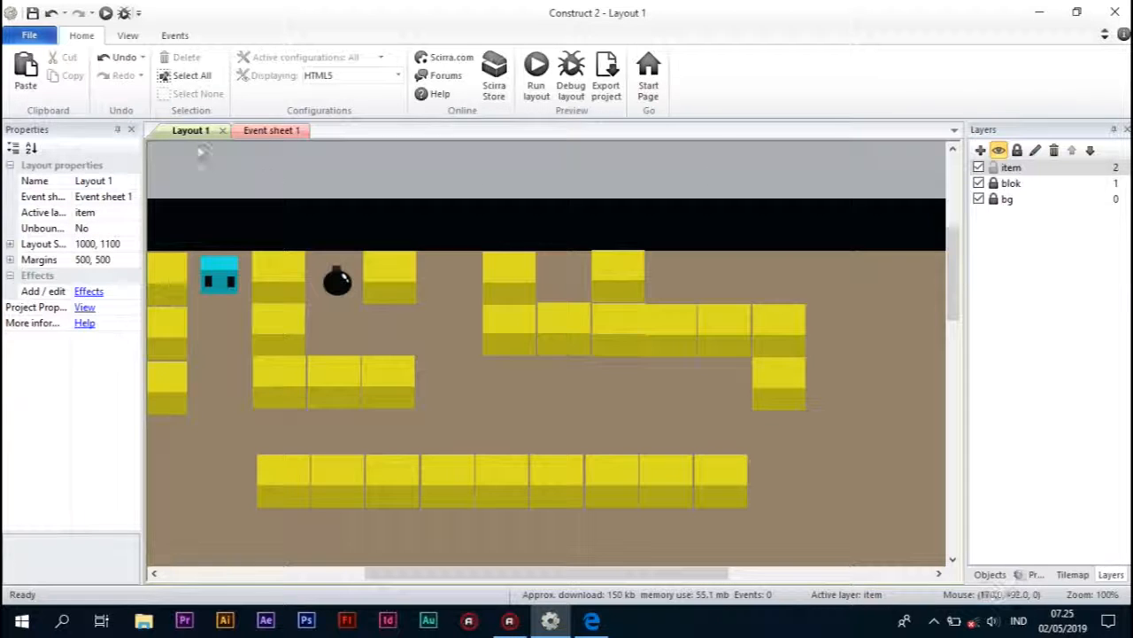
- Insert a Keyboard object into the project
right_click(410, 209)
click(450, 223)
double_click(425, 144)
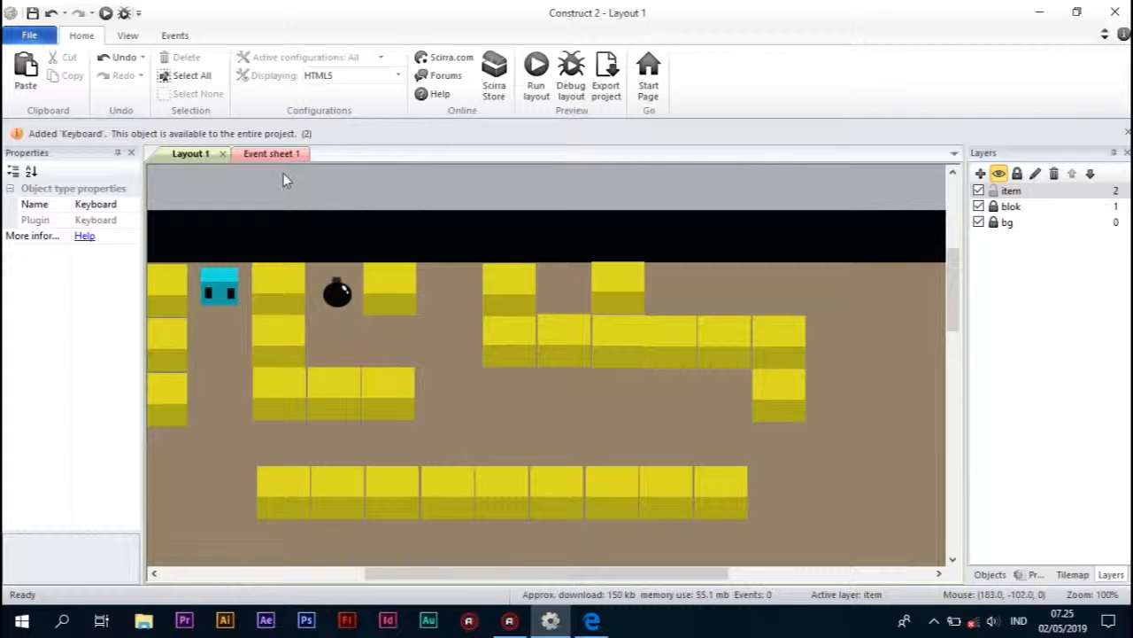
- Add a Keyboard On key pressed event for the Down arrow in Event sheet 1
click(278, 131)
click(200, 157)
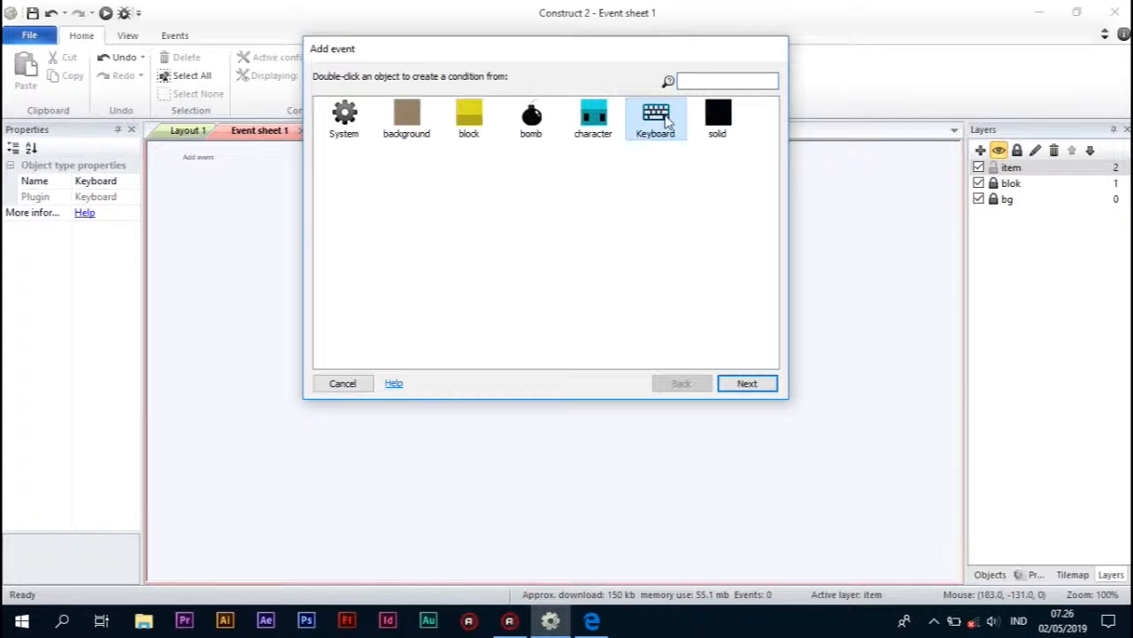
double_click(666, 122)
double_click(542, 200)
click(623, 279)
key(Down)
click(666, 342)
click(832, 332)
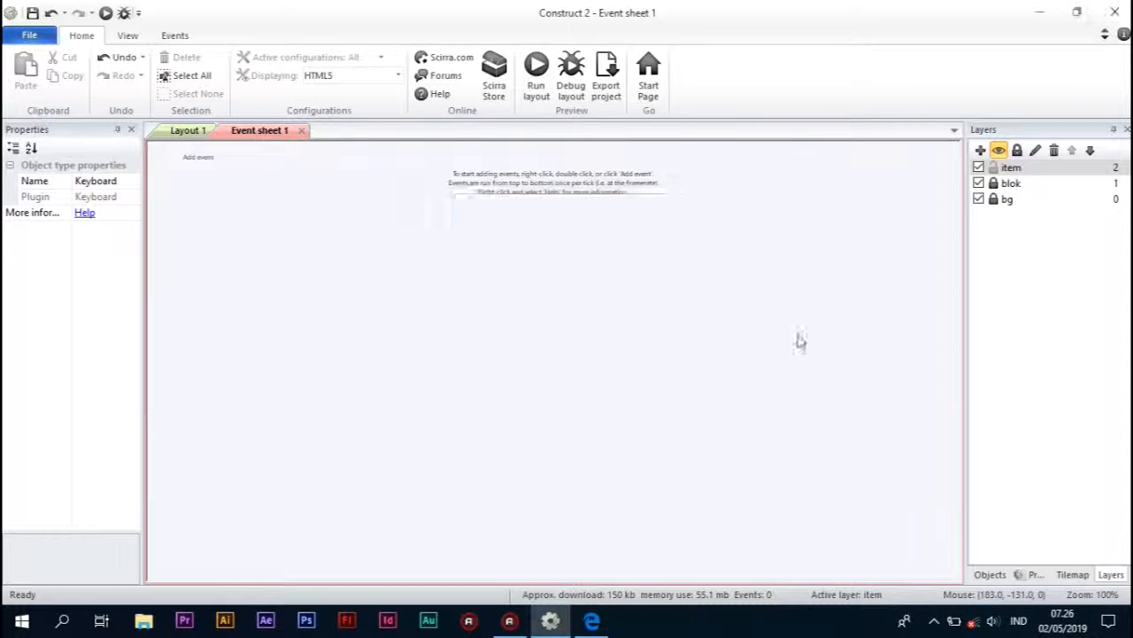
- Duplicate the Down arrow event three times to make four keyboard events
key(ctrl+c)
key(ctrl+v)
key(ctrl+v)
key(ctrl+v)
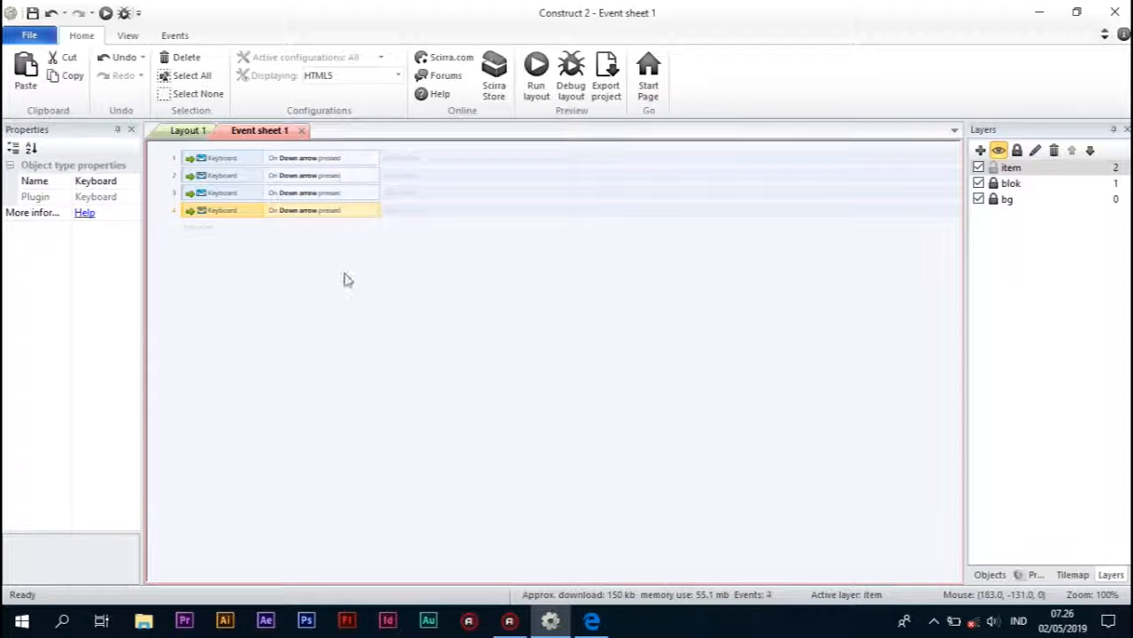
- Add a character Set animation action with "down" from the beginning to the first keyboard event
click(399, 158)
double_click(602, 124)
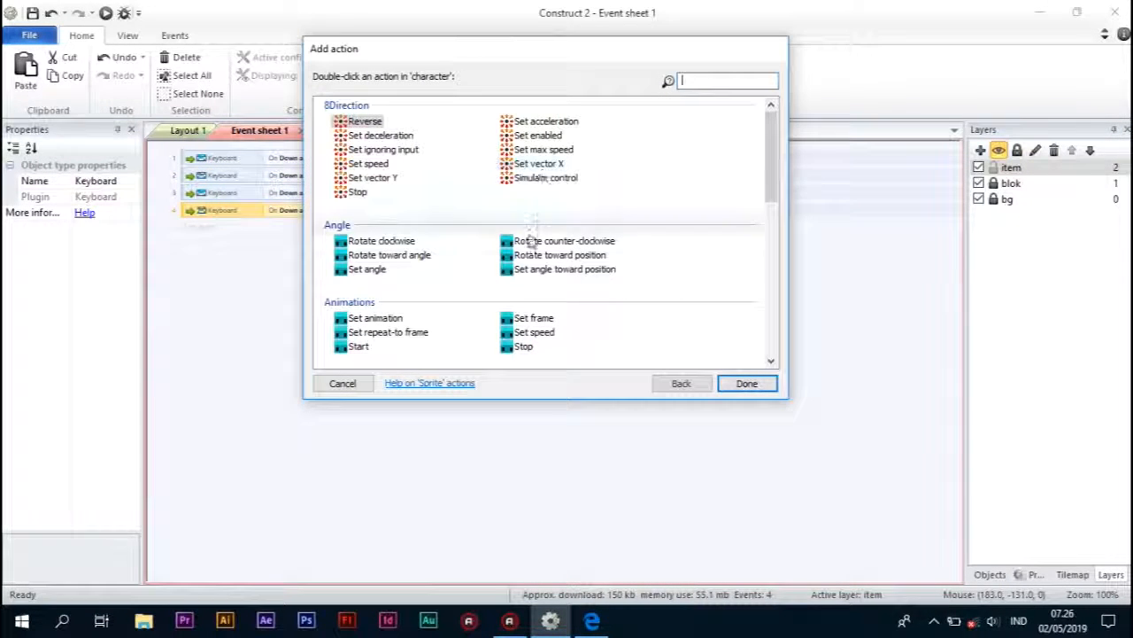
double_click(363, 319)
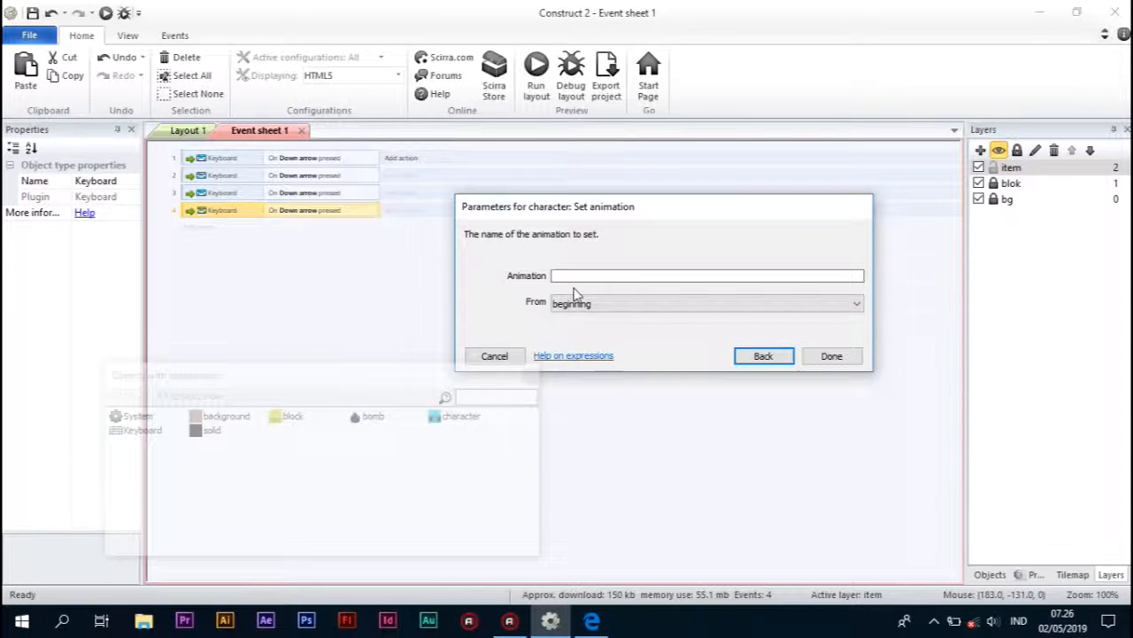
text("down")
key(Return)
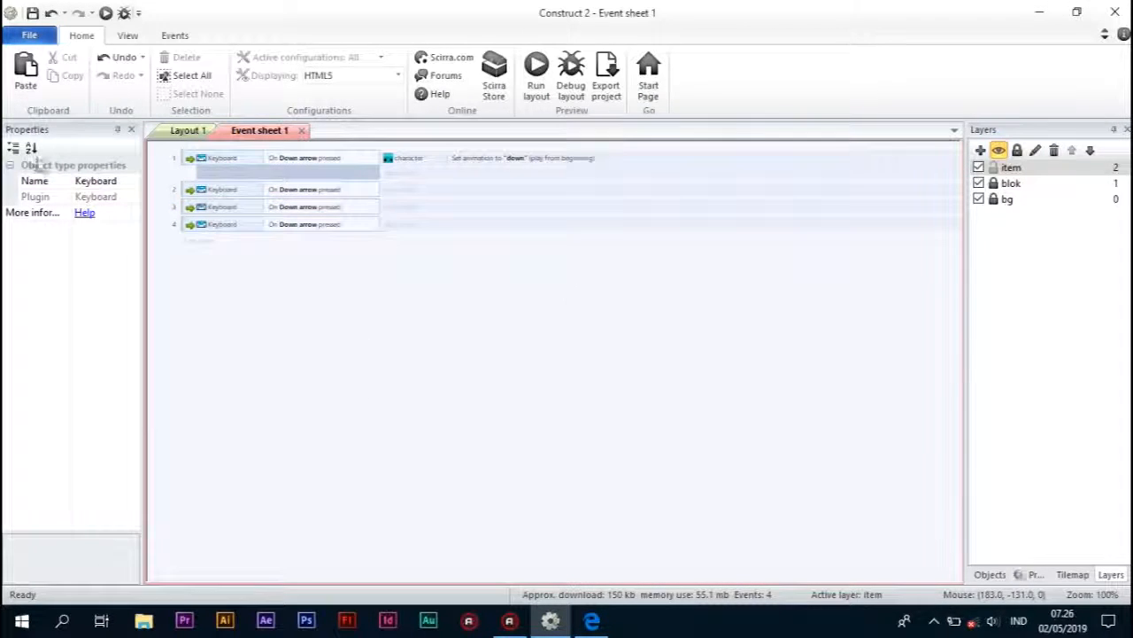
- Change the key of the second keyboard event to Up arrow
double_click(295, 190)
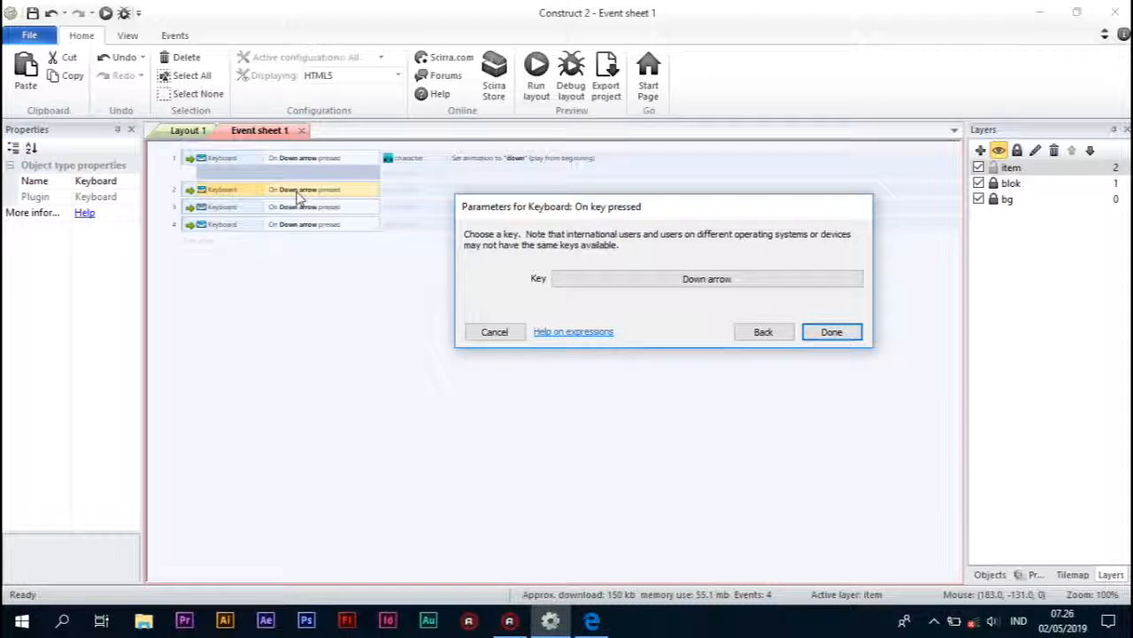
click(727, 278)
key(Up)
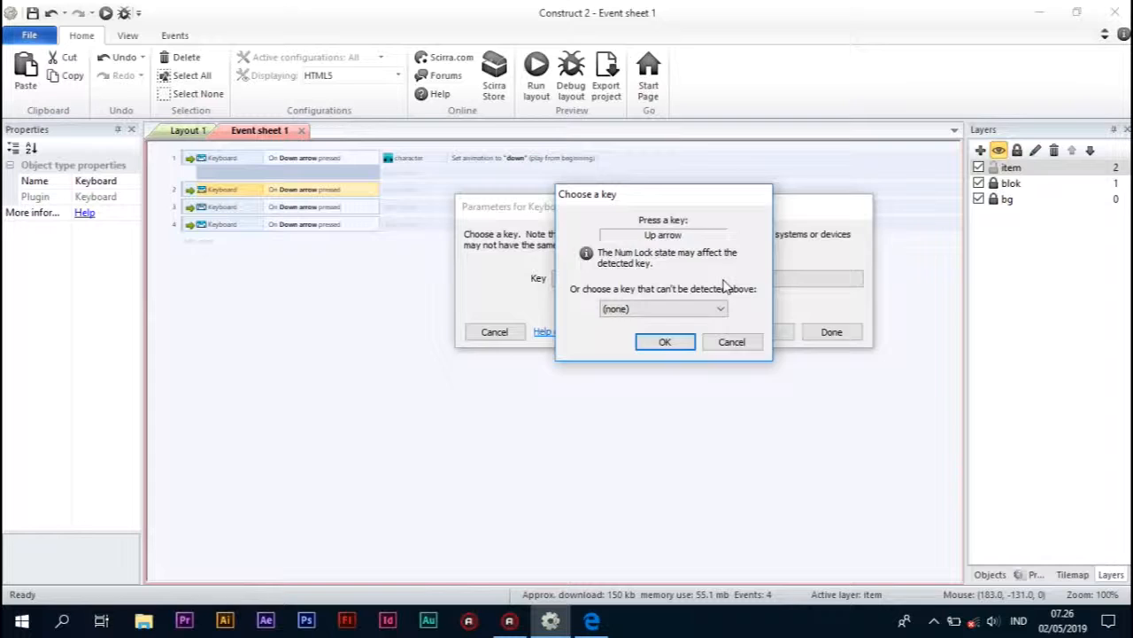
key(Return)
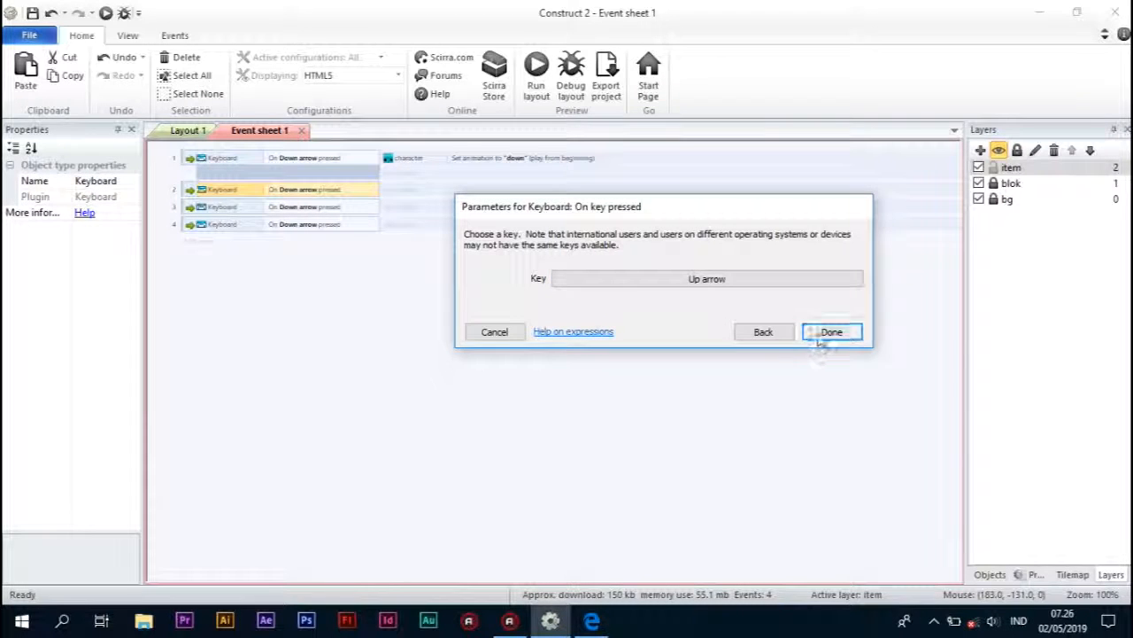
click(825, 338)
- Add a character Set animation action with "up" from the beginning to the Up arrow event
click(413, 189)
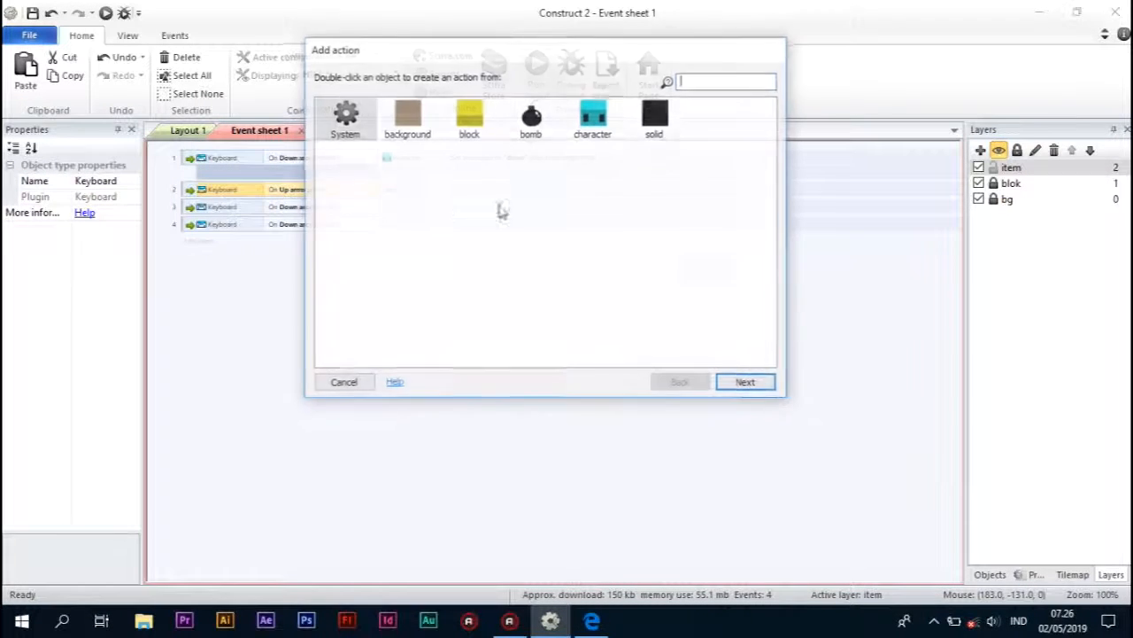
double_click(585, 124)
double_click(374, 318)
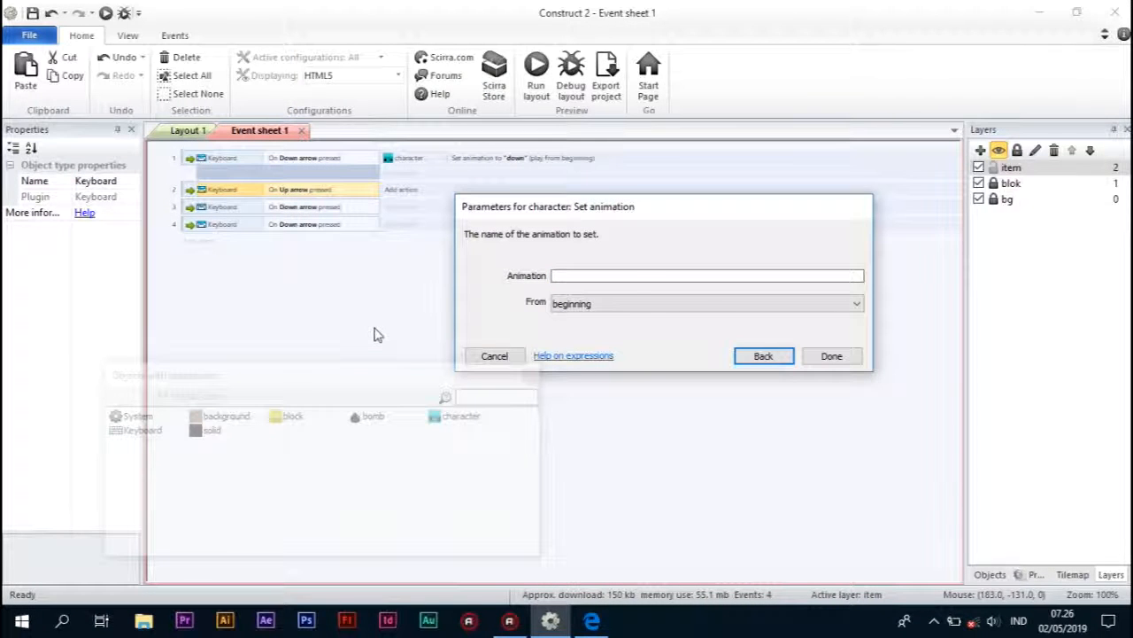
text(")
key(Down)
key(Down)
key(Down)
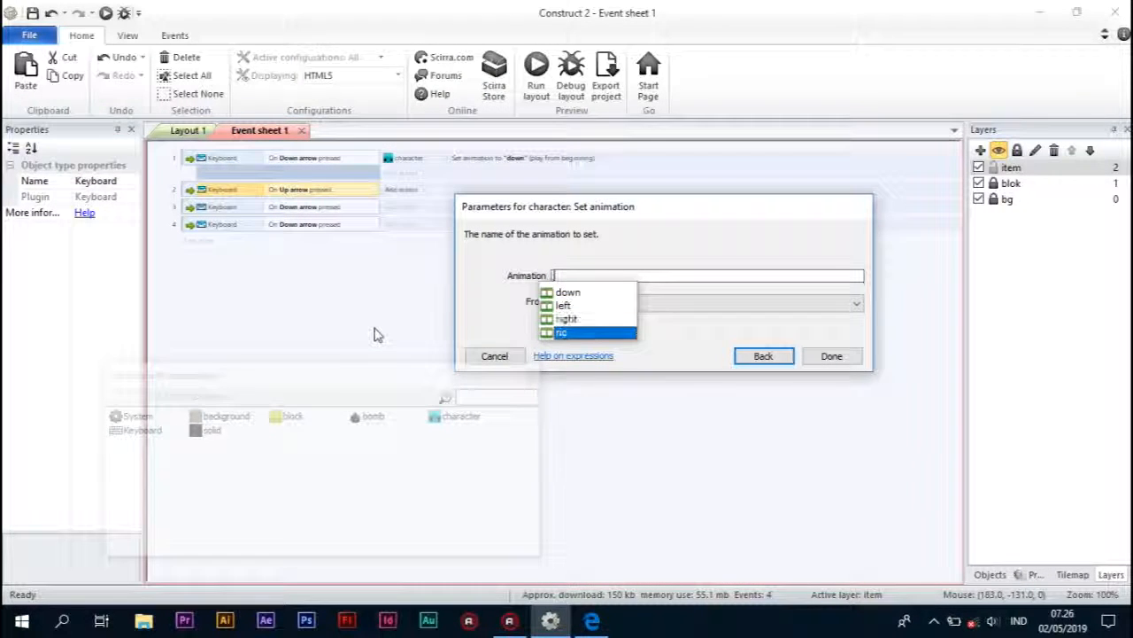
key(Return)
key(Return)
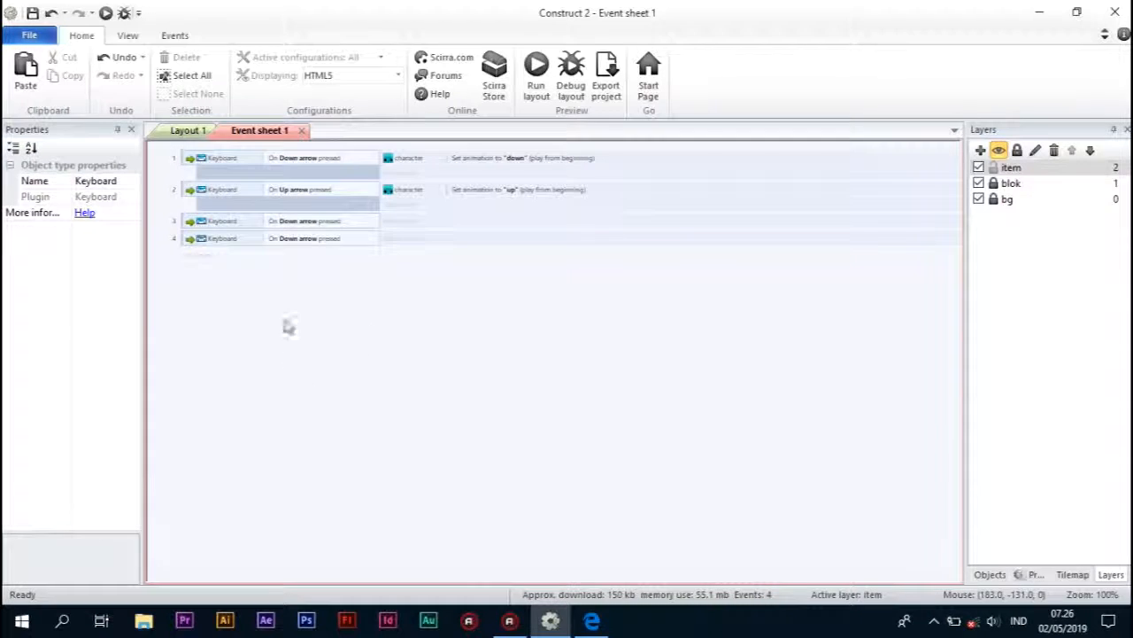
- Change the key of the third keyboard event to Right arrow
double_click(300, 223)
click(698, 279)
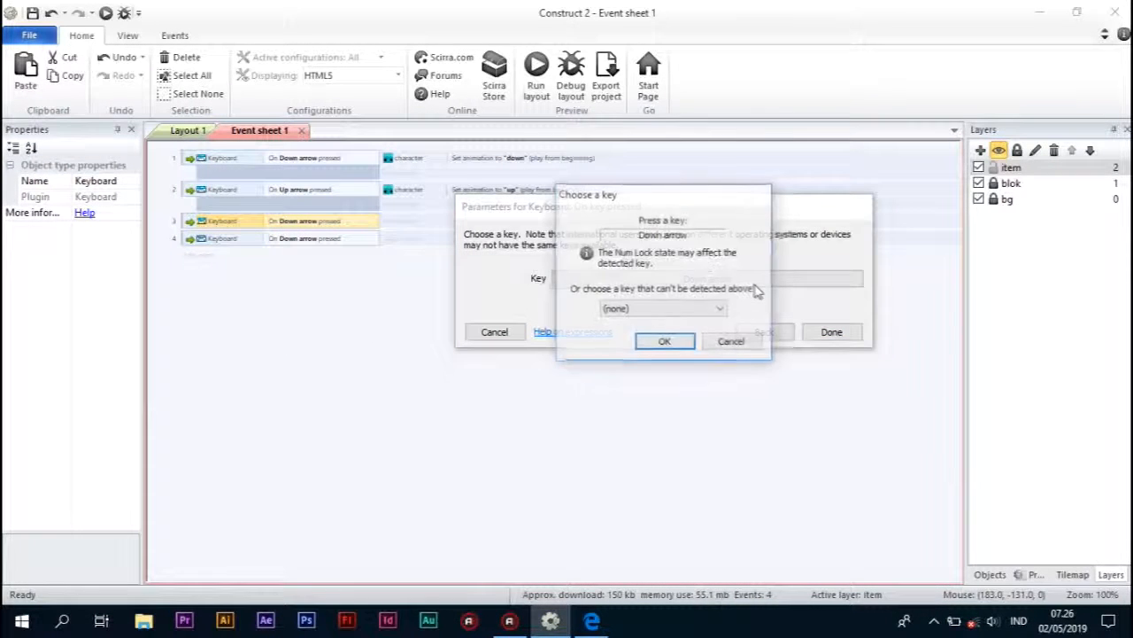
click(669, 344)
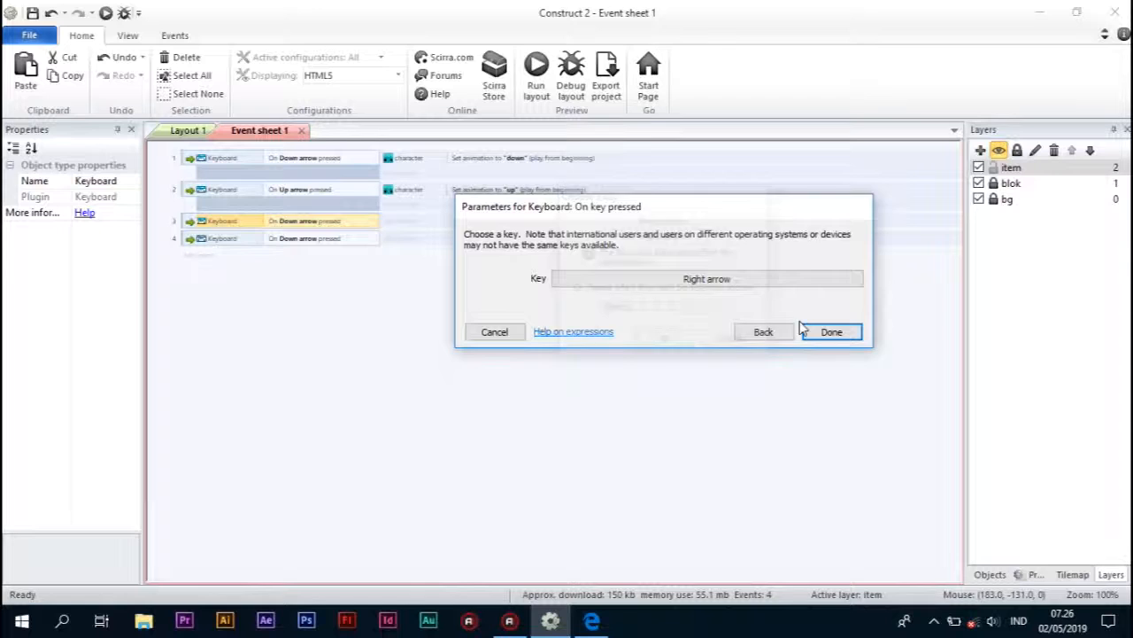
click(808, 329)
- Add a character Set animation action with "right" from the beginning to the Right arrow event
click(397, 224)
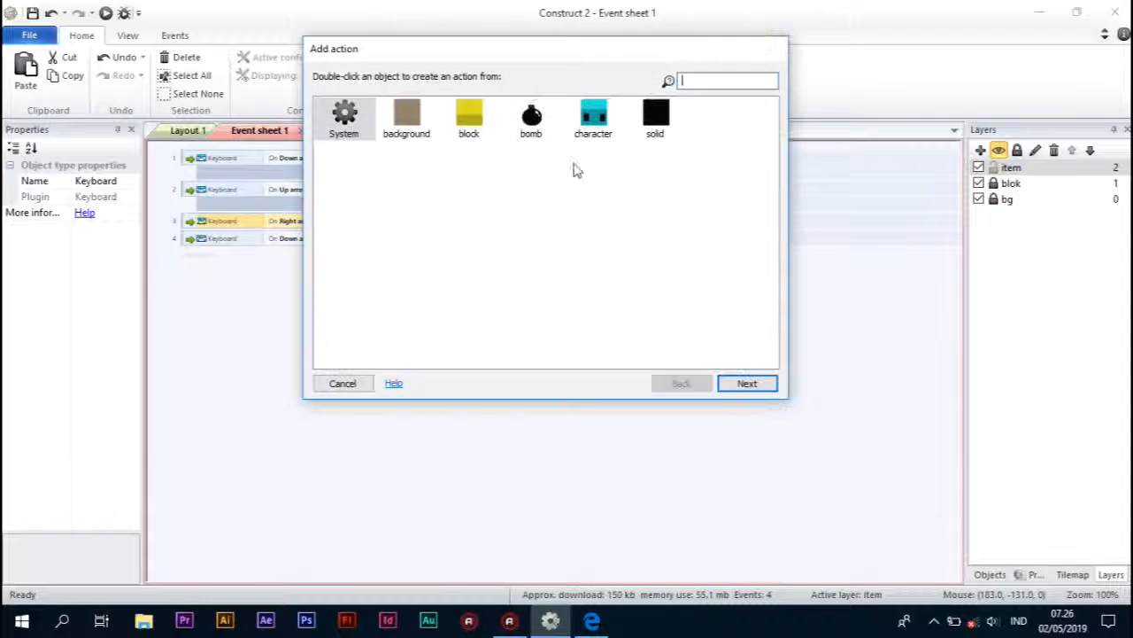
double_click(592, 116)
double_click(376, 318)
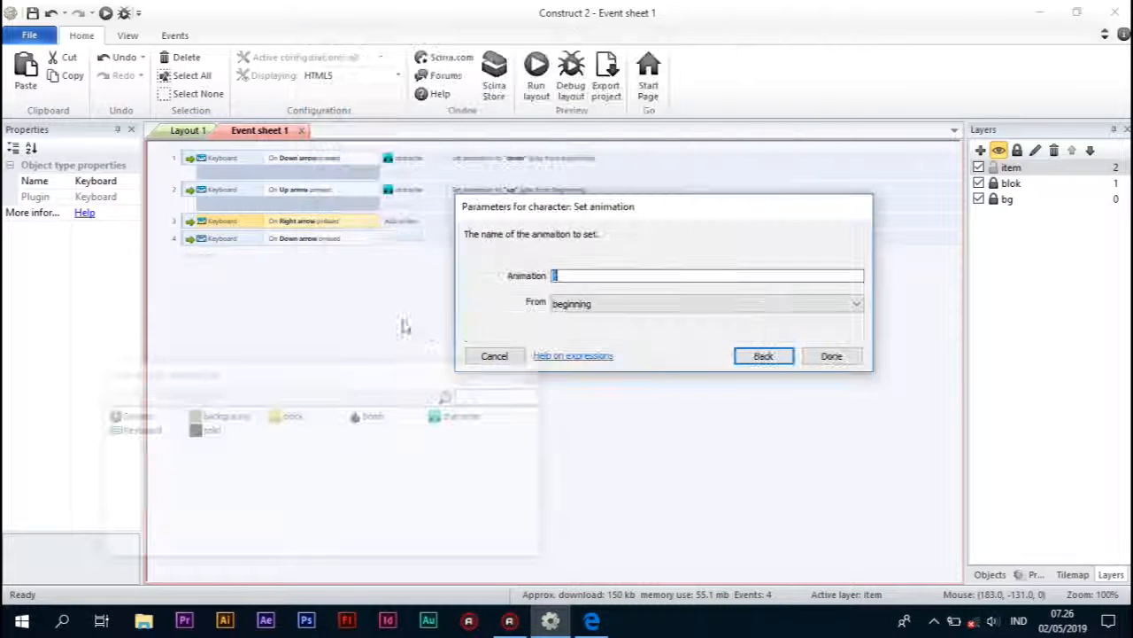
text(")
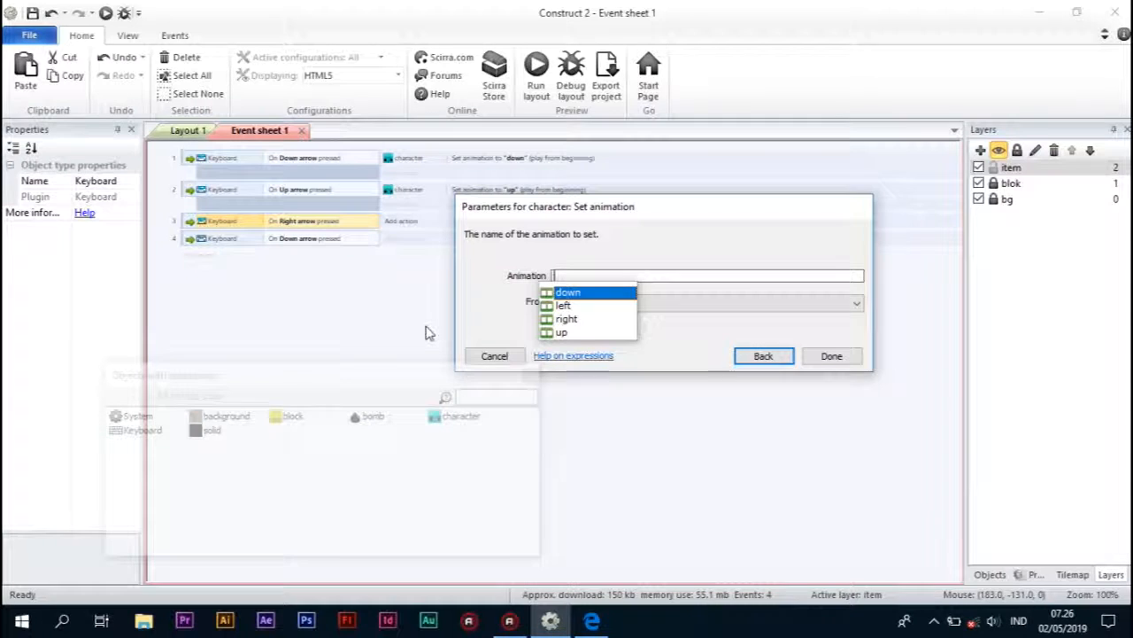
key(Down)
key(Down)
key(Return)
key(Return)
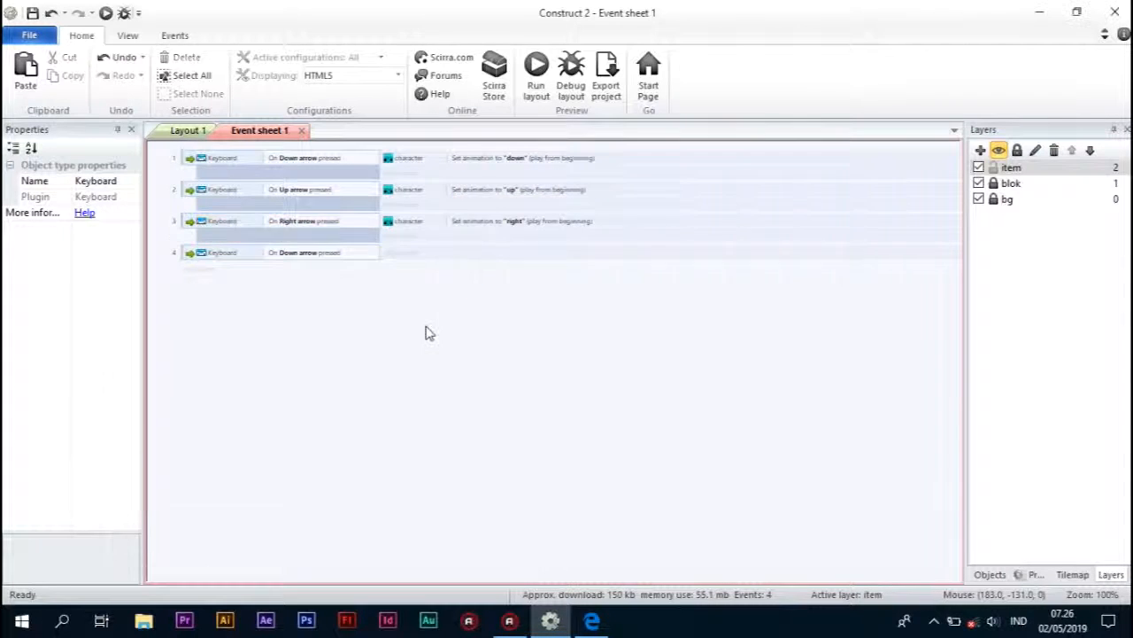
- Change the key of the fourth keyboard event to Left arrow
double_click(328, 252)
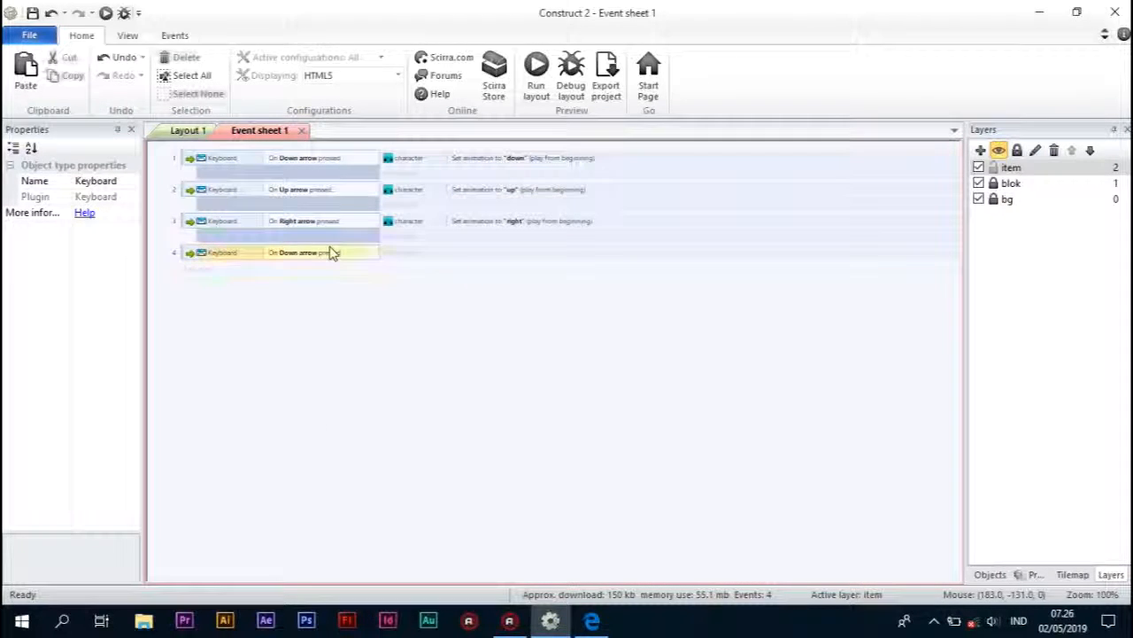
click(633, 279)
key(Left)
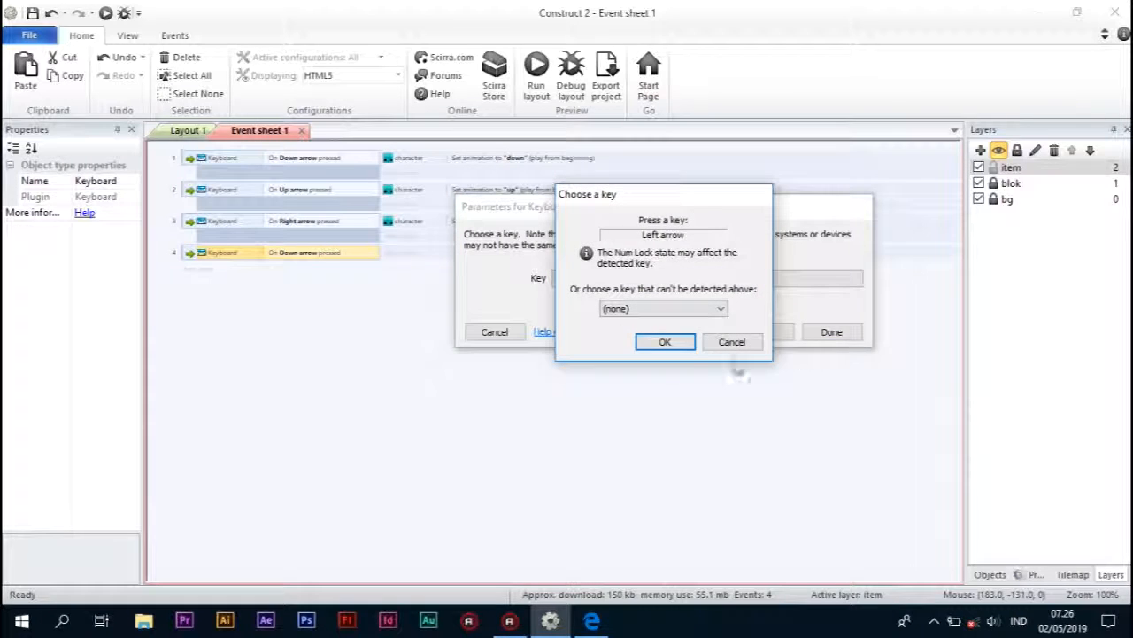
click(665, 342)
click(831, 332)
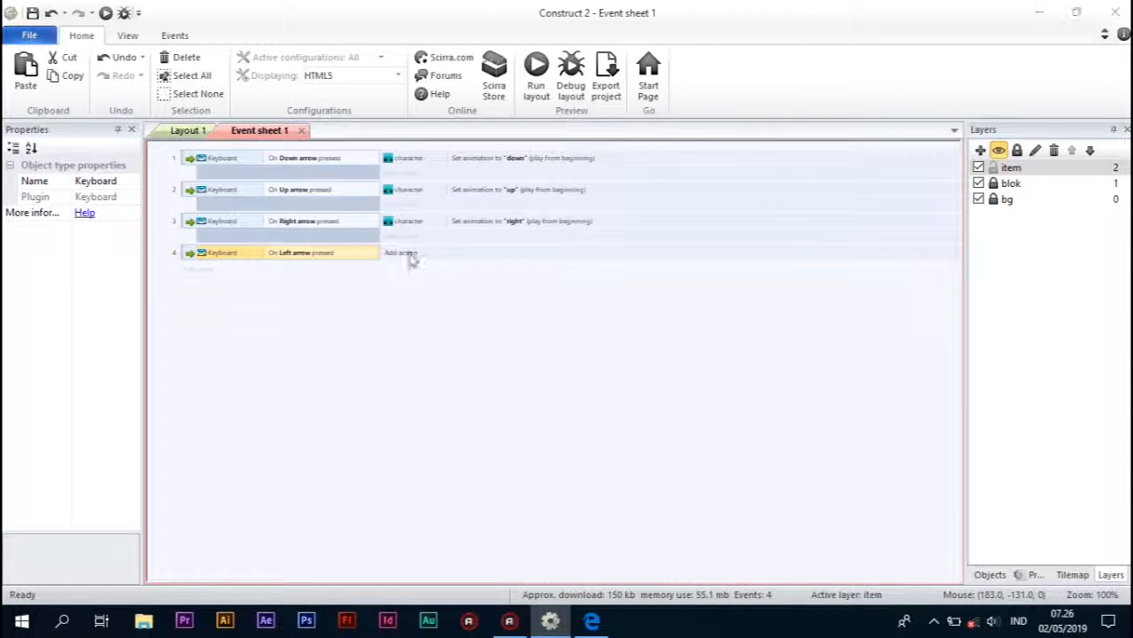
- Add a character Set animation action with "left" from the beginning to the Left arrow event
click(410, 256)
double_click(589, 119)
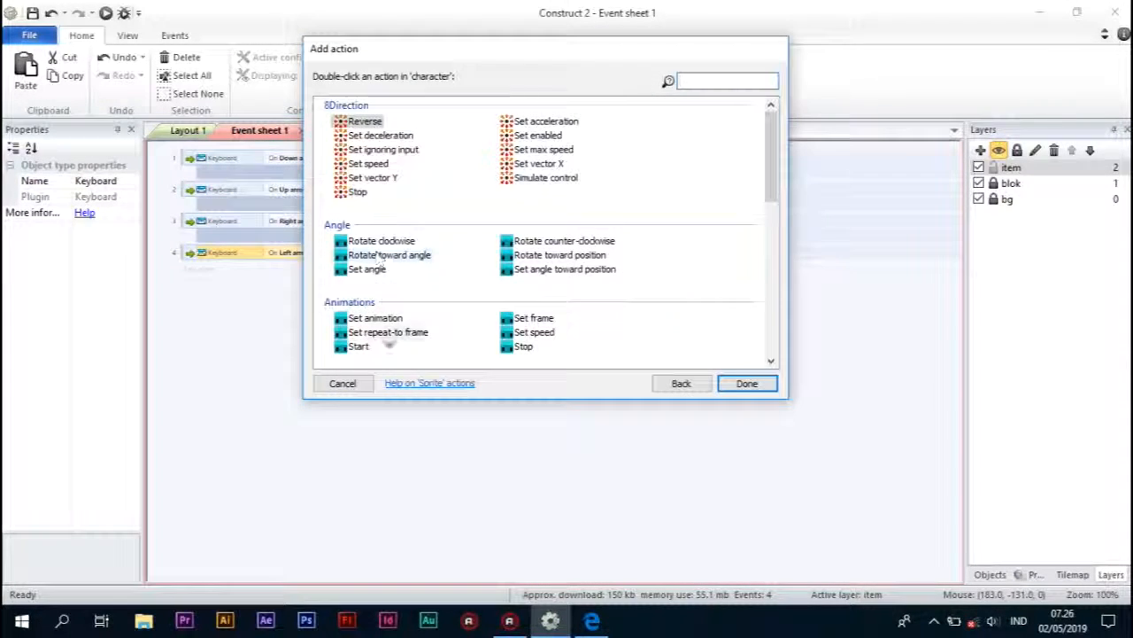
double_click(376, 318)
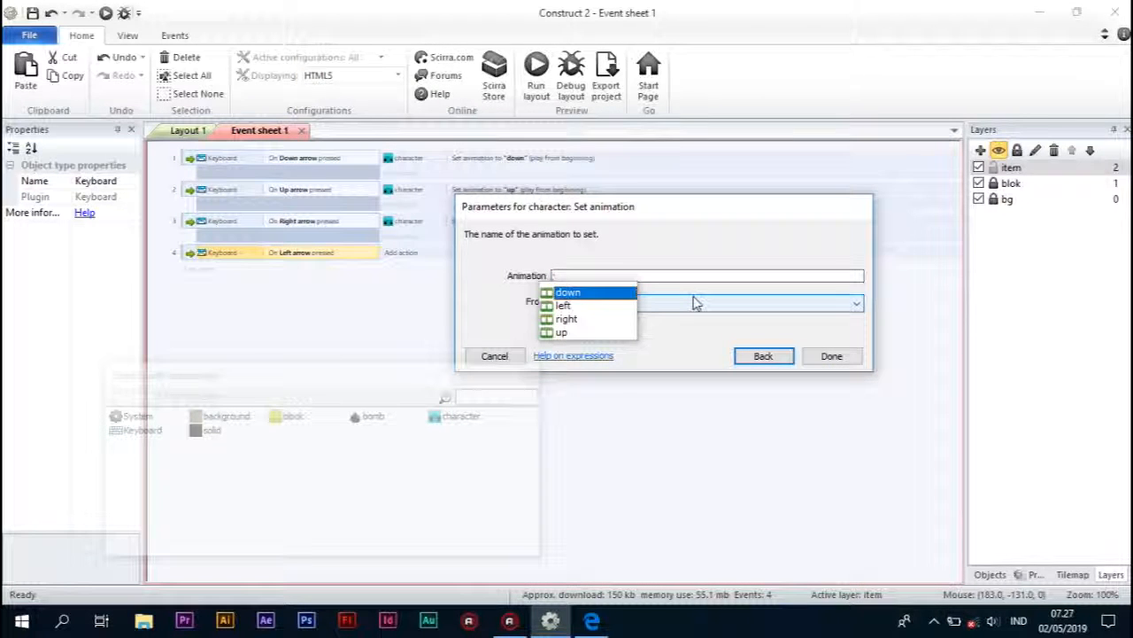
key(Down)
key(Return)
key(Return)
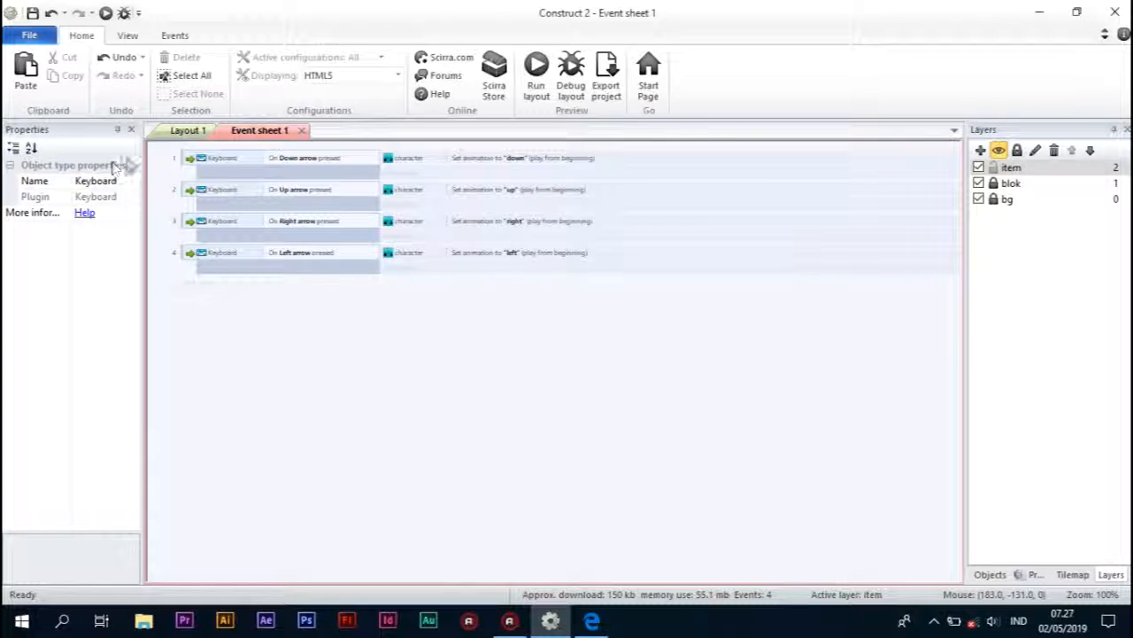
- Run Layout 1 in the browser and steer the character through the maze in all four directions to test its animations
click(188, 131)
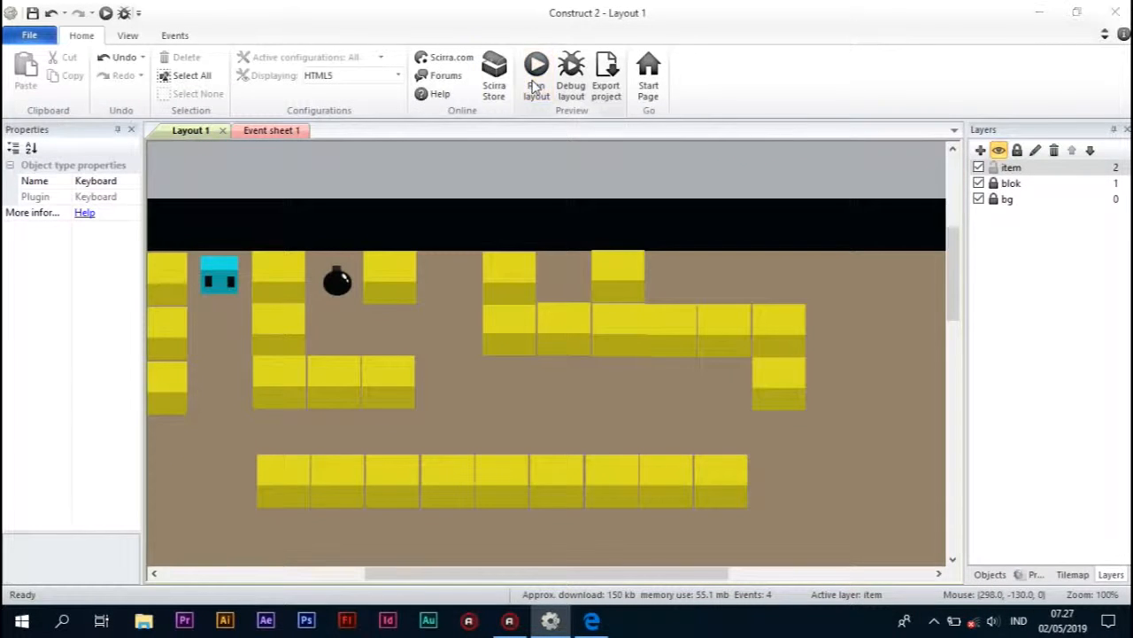
click(535, 81)
key(Down)
key(Right)
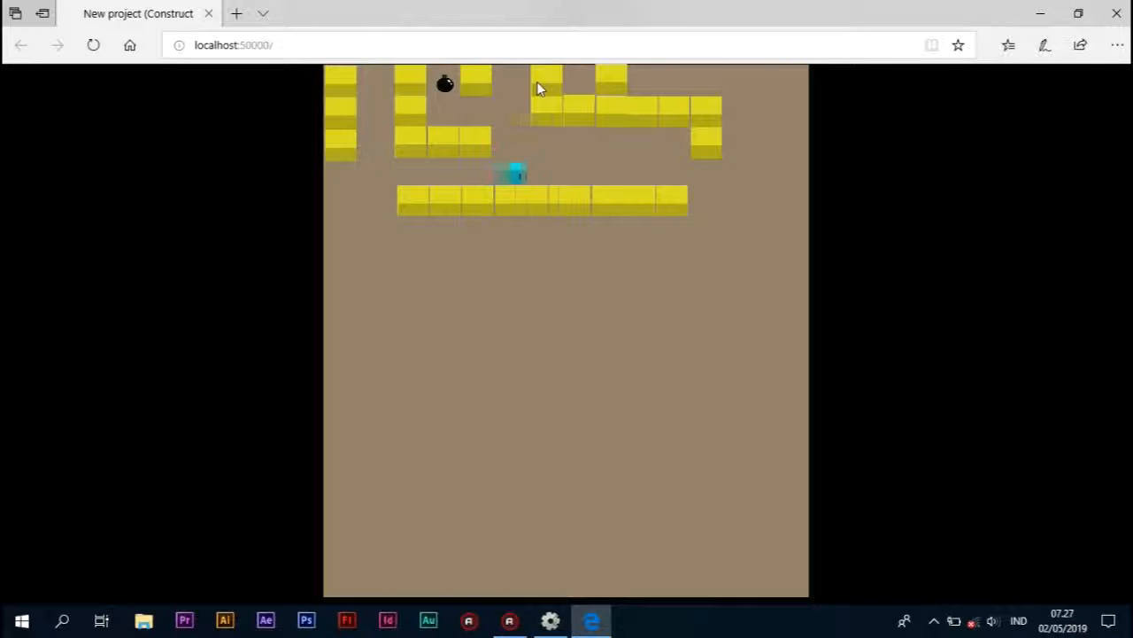
key(Left)
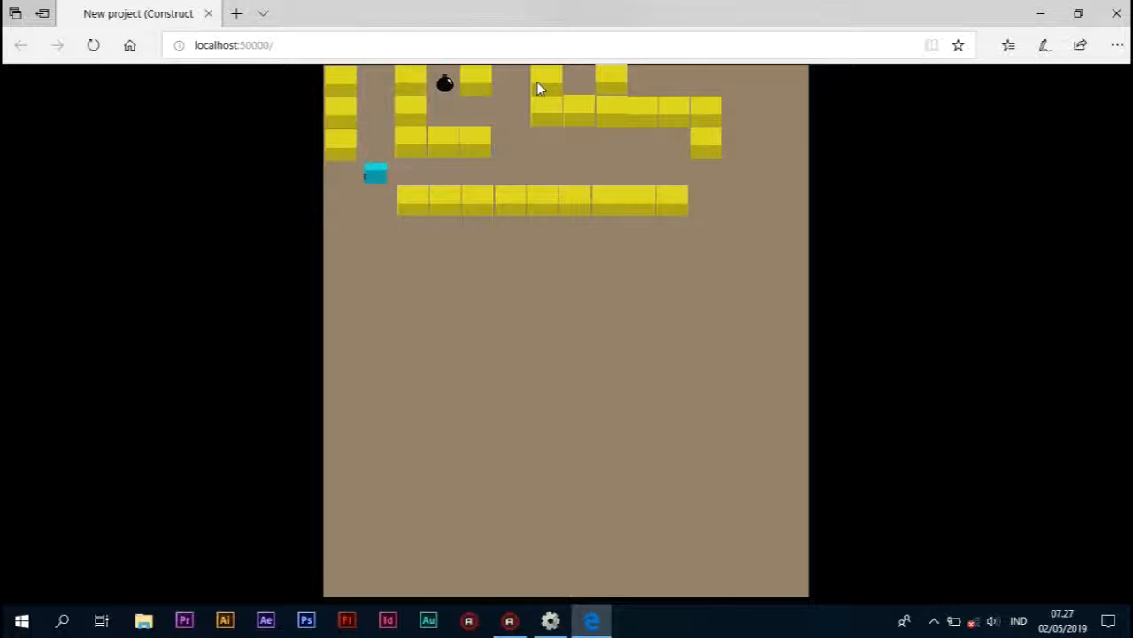
key(Down)
key(Up)
key(Down)
key(Right)
key(Right)
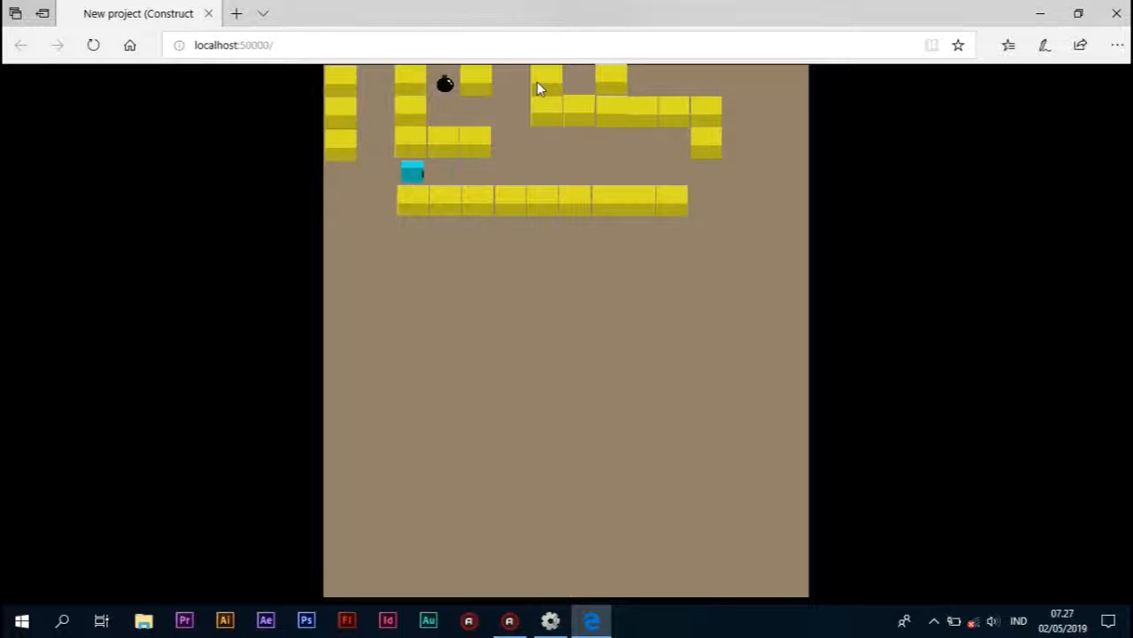
key(Left)
key(Right)
key(Left)
key(Up)
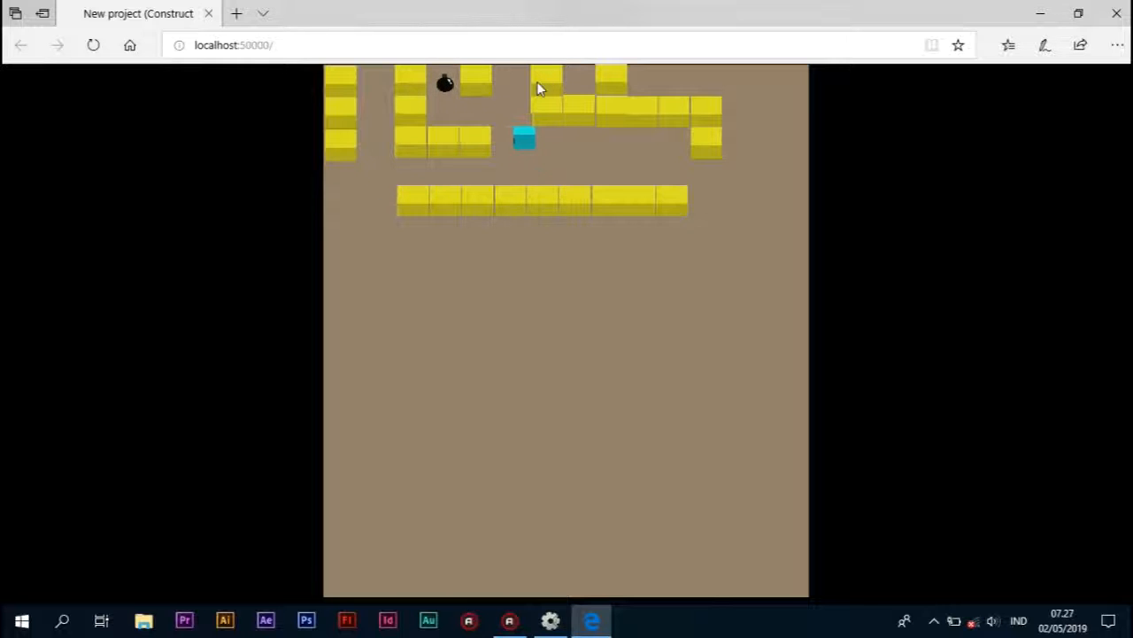
key(Left)
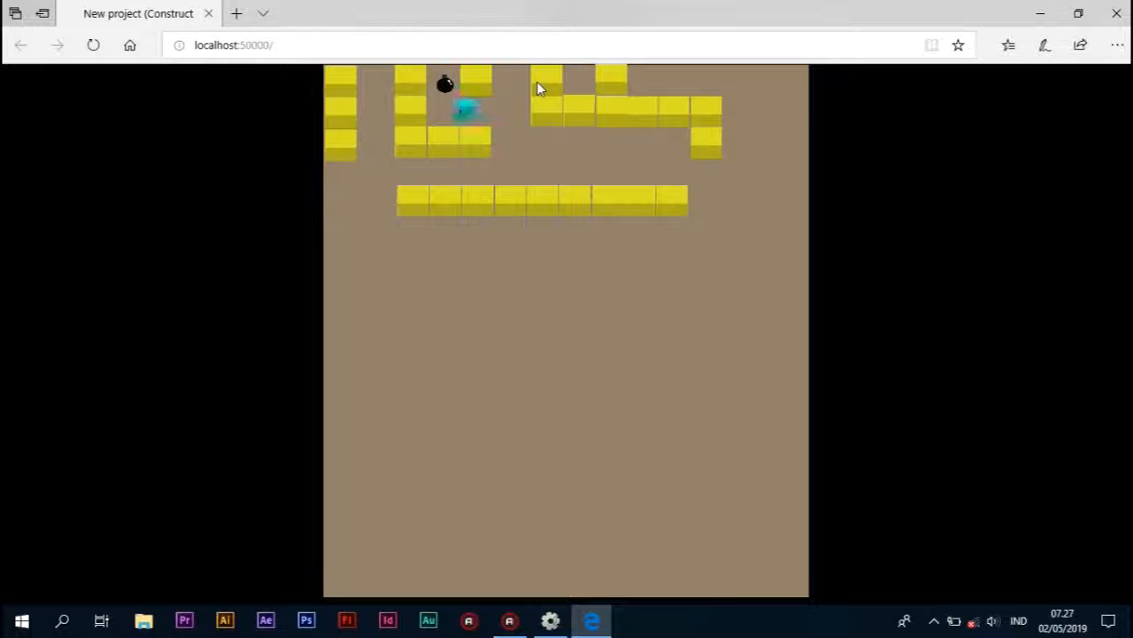
key(Right)
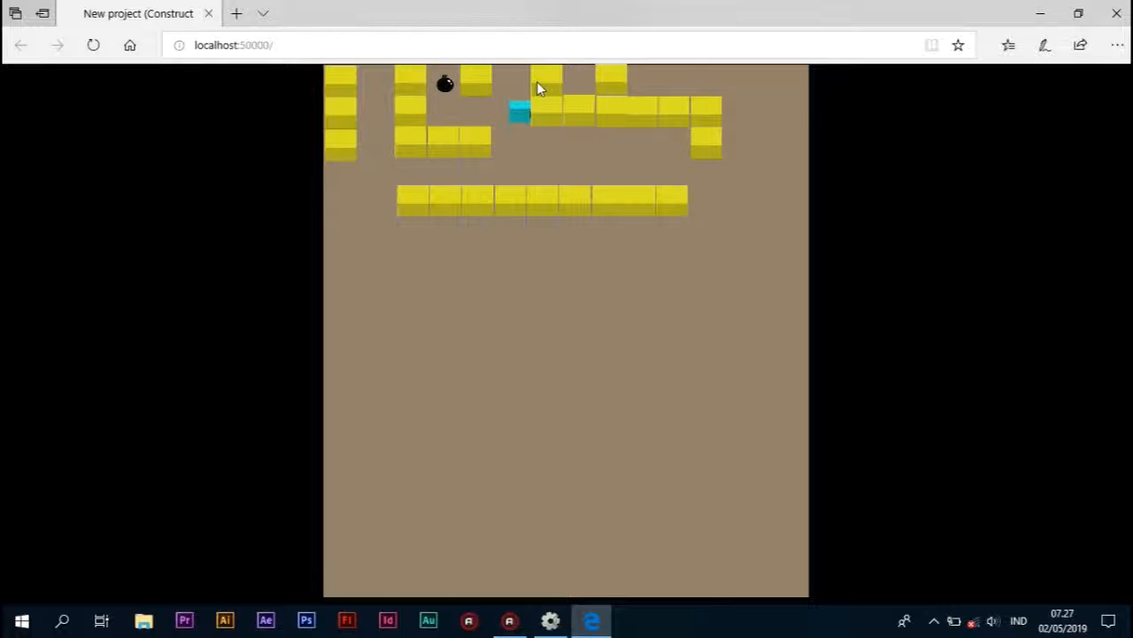
key(Left)
key(Down)
key(Left)
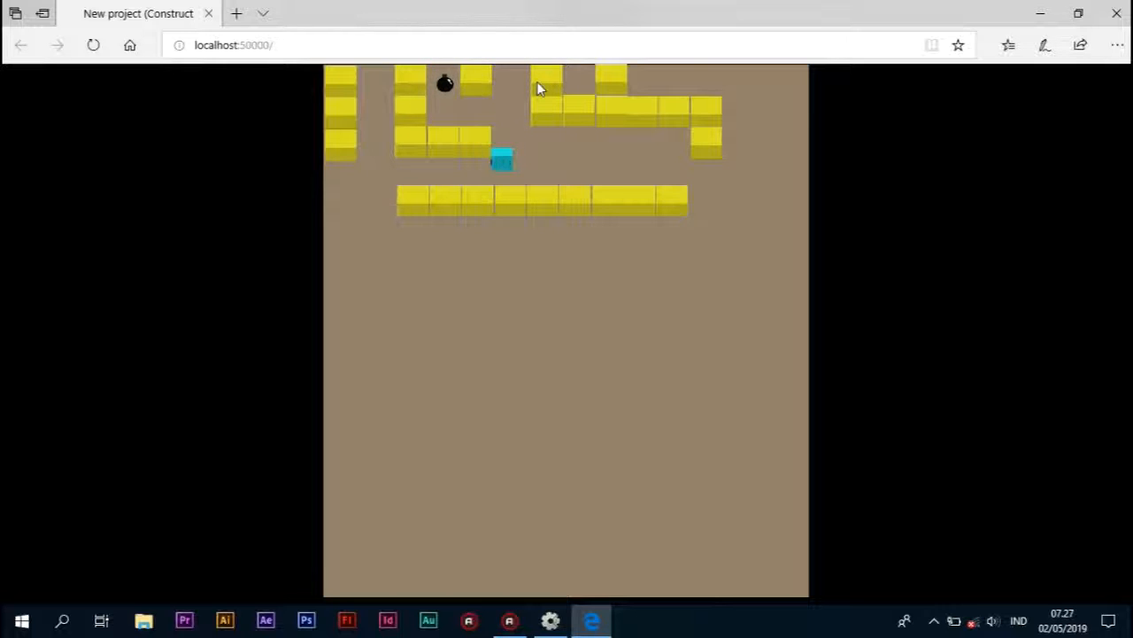
key(Left)
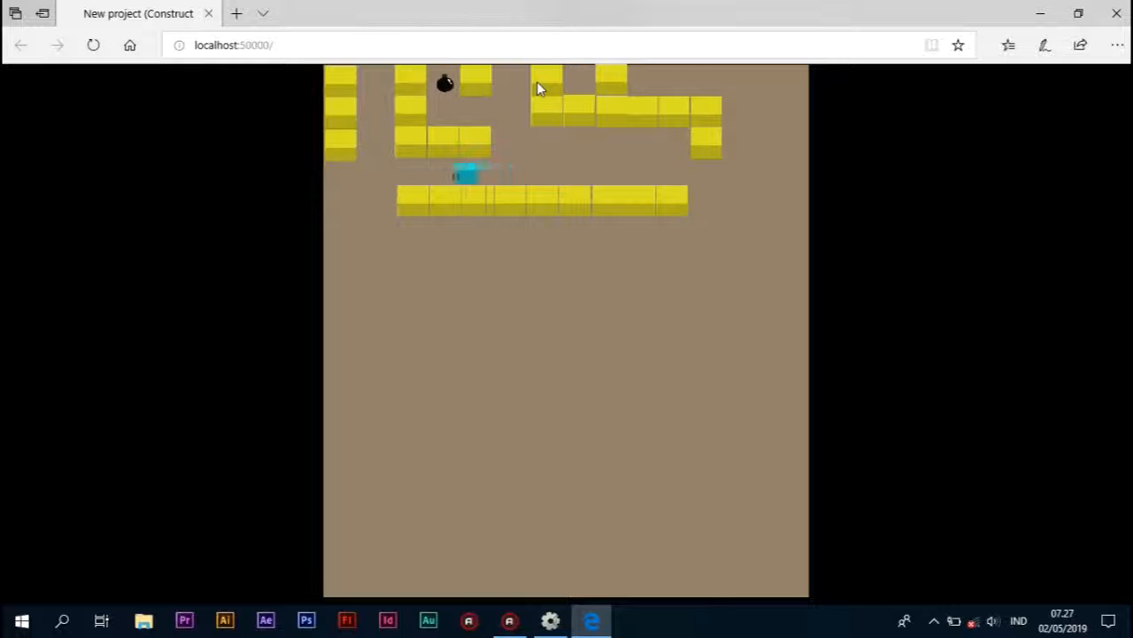
- Switch back to Construct 2, unlock the blok layer and pick a block in the long upper wall row
click(551, 620)
click(668, 333)
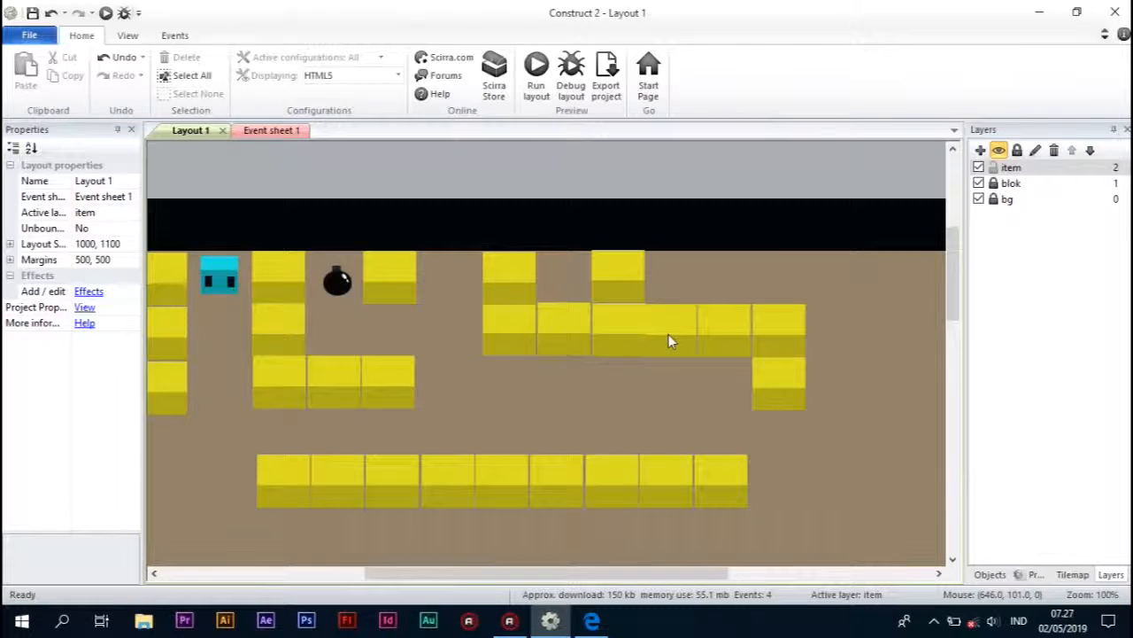
click(994, 183)
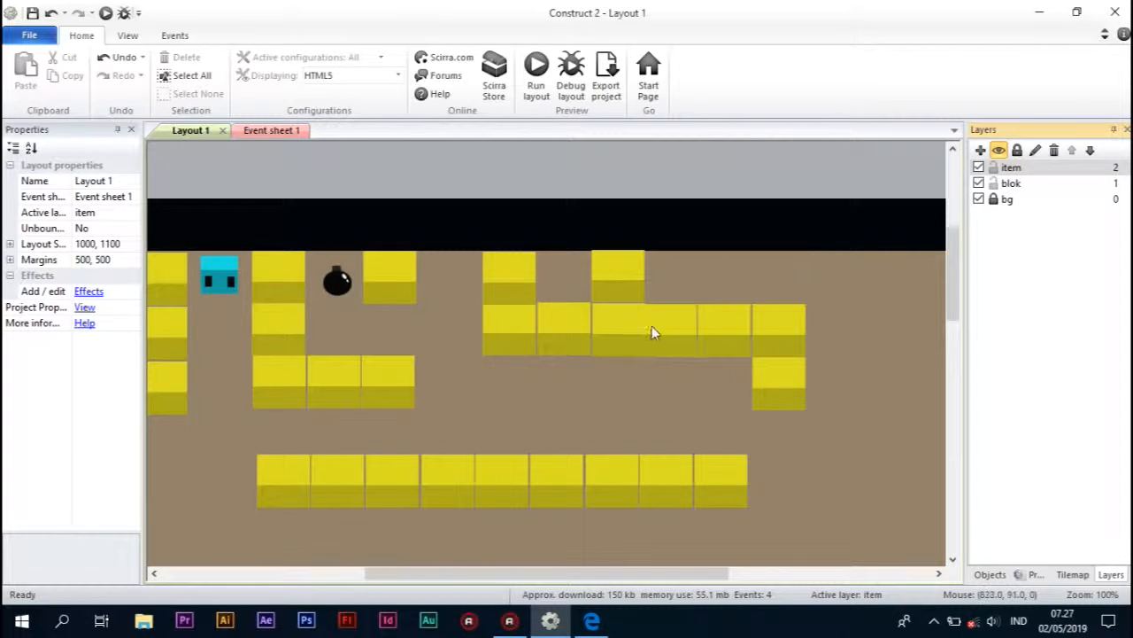
click(681, 329)
- Insert a new Sprite object named bomSpawn in the empty area above the maze
right_click(379, 172)
click(434, 181)
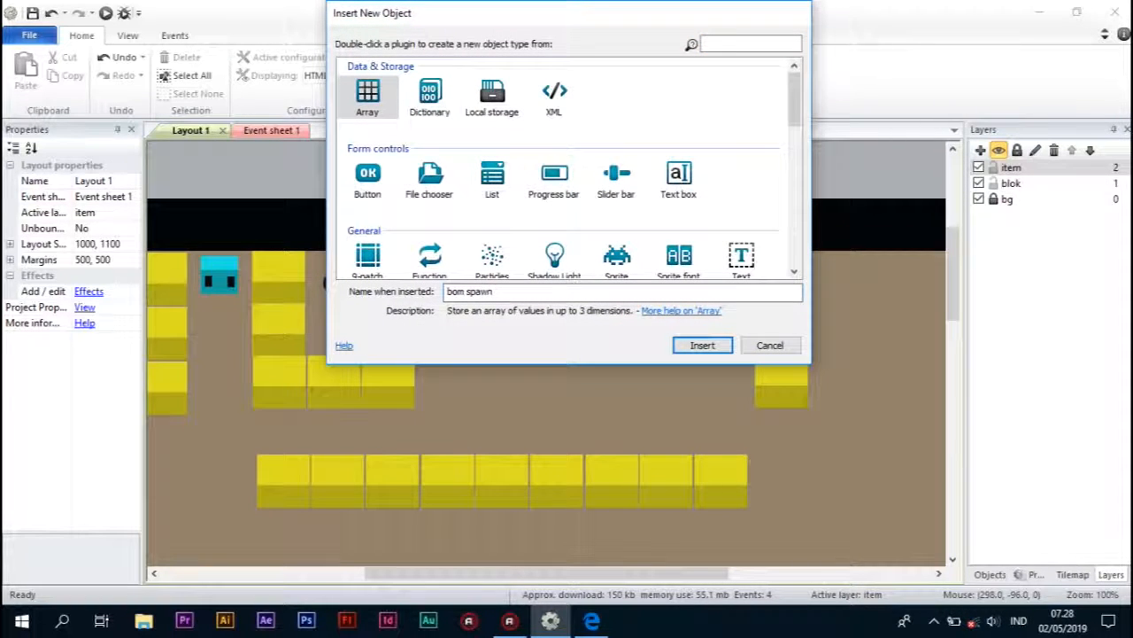
double_click(620, 255)
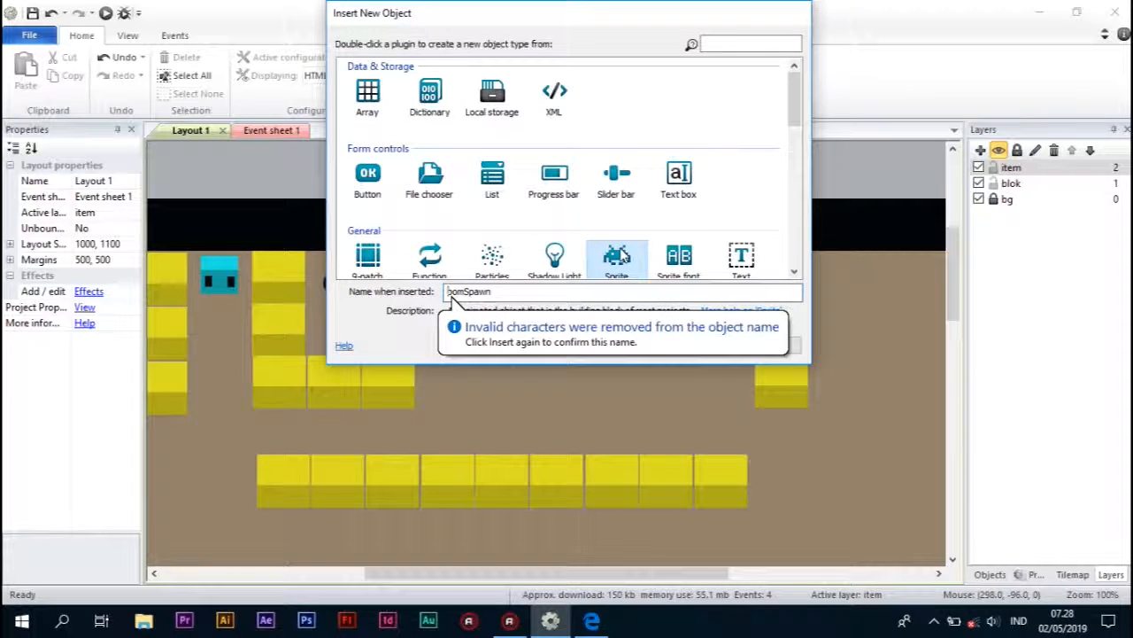
double_click(620, 256)
click(623, 162)
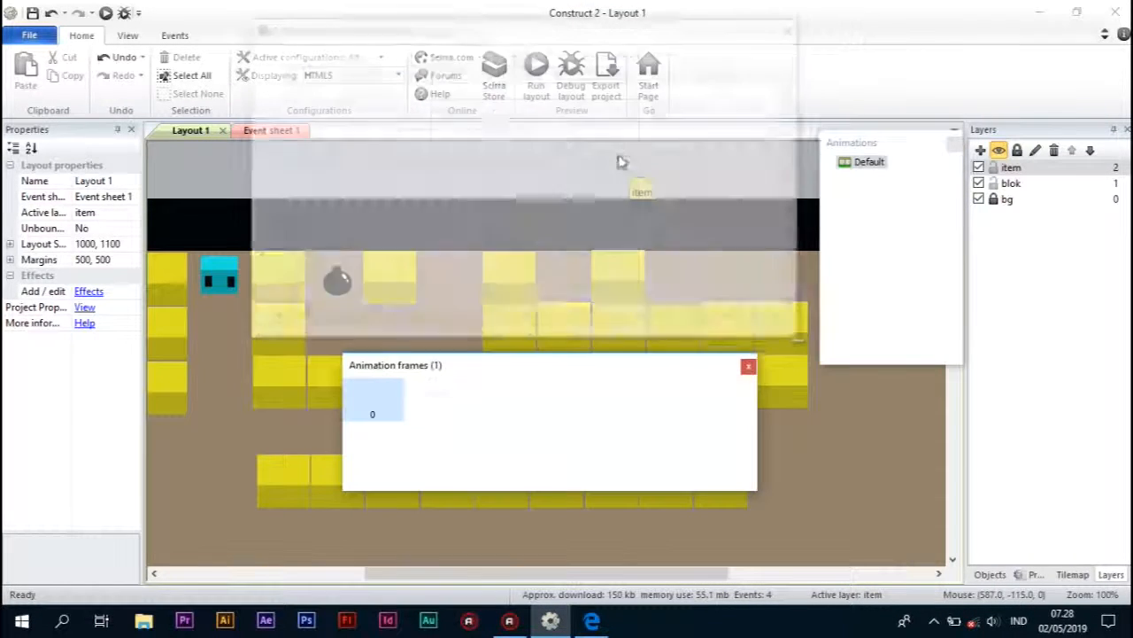
- Load the bomb image from the Dokumen folder into the bomSpawn sprite's default frame
click(275, 51)
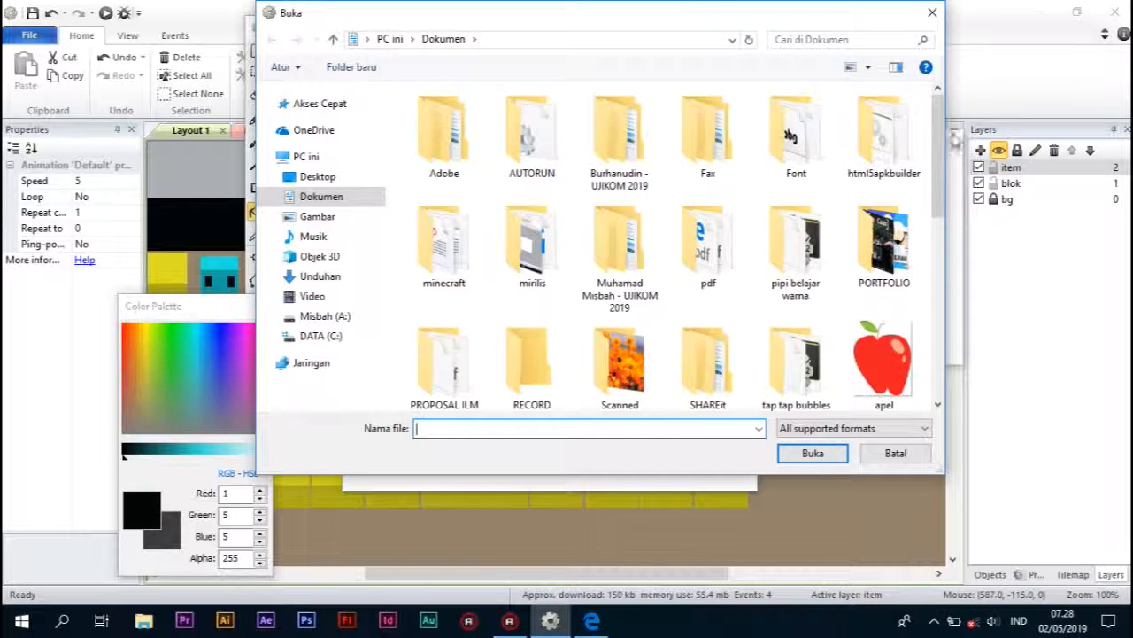
scroll(894, 222, down, 3)
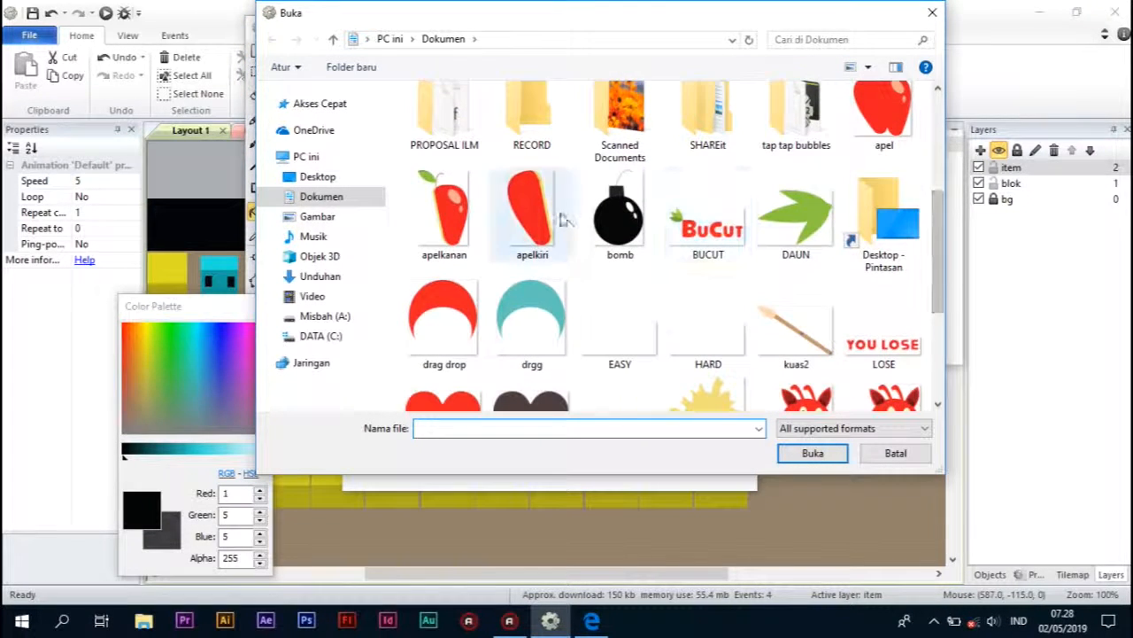
double_click(600, 237)
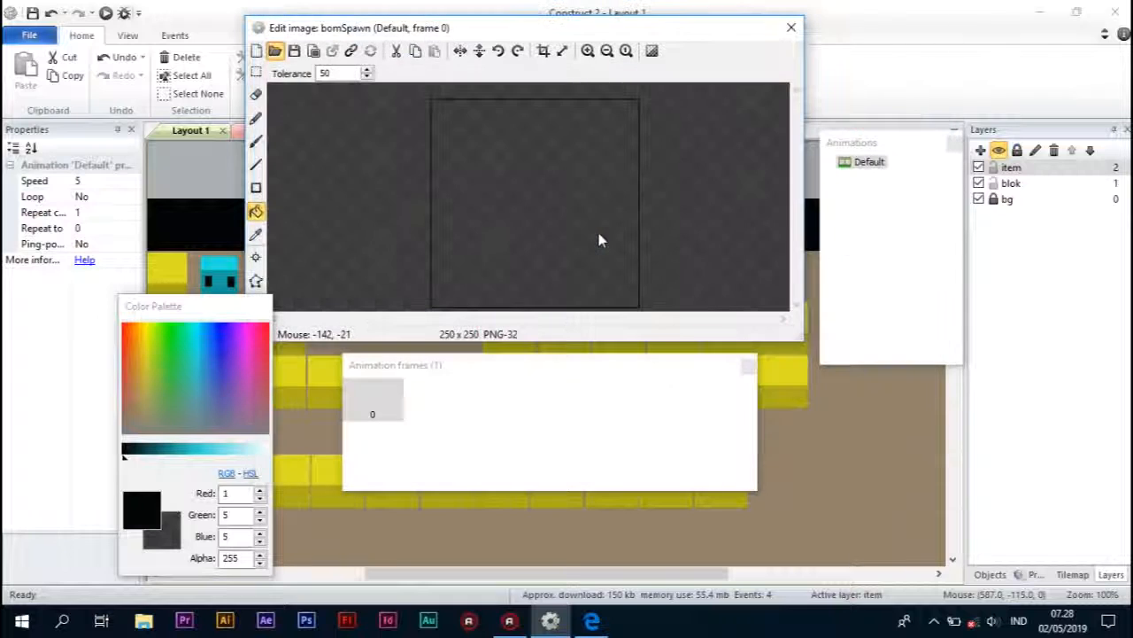
- Resize the bomSpawn image canvas to 2452 x 4223 pixels with Stretch and close the image editor
click(563, 51)
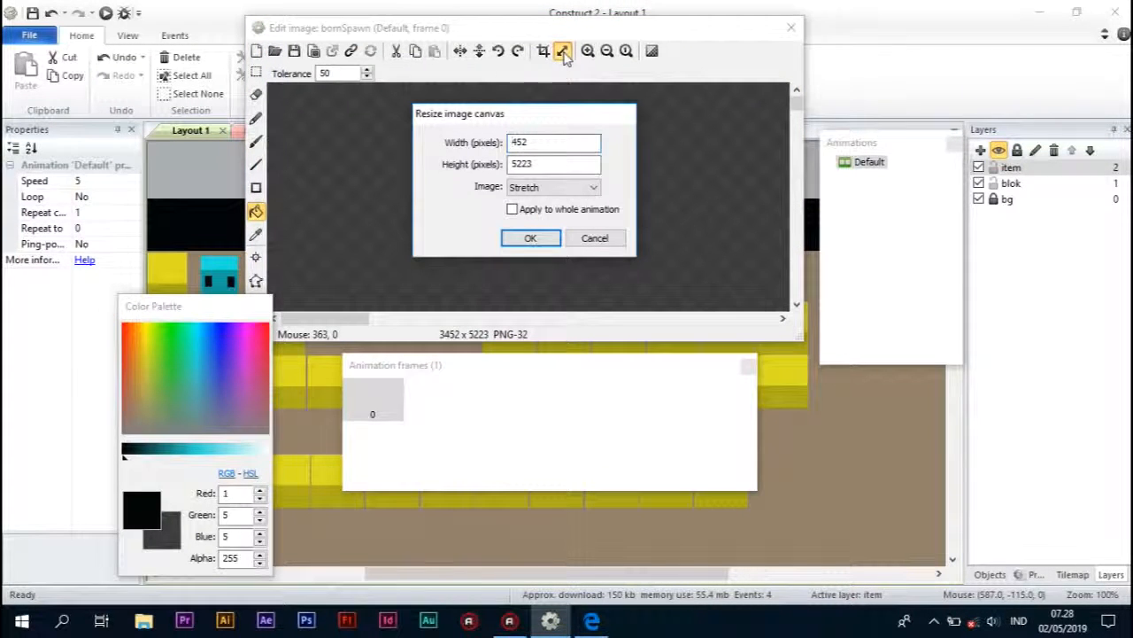
click(513, 166)
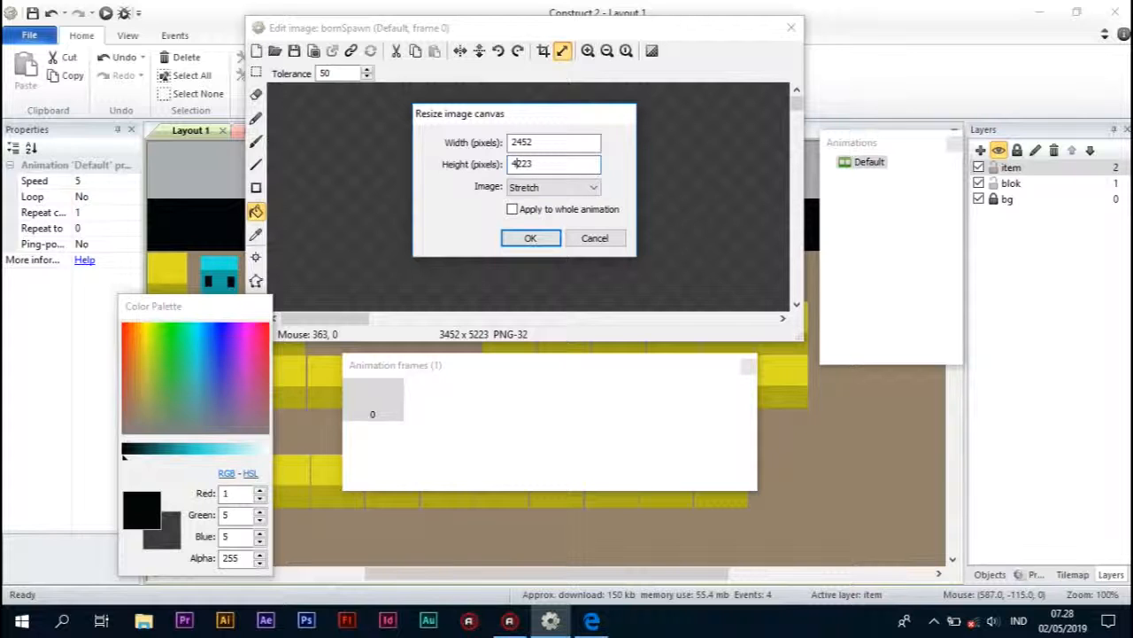
key(Return)
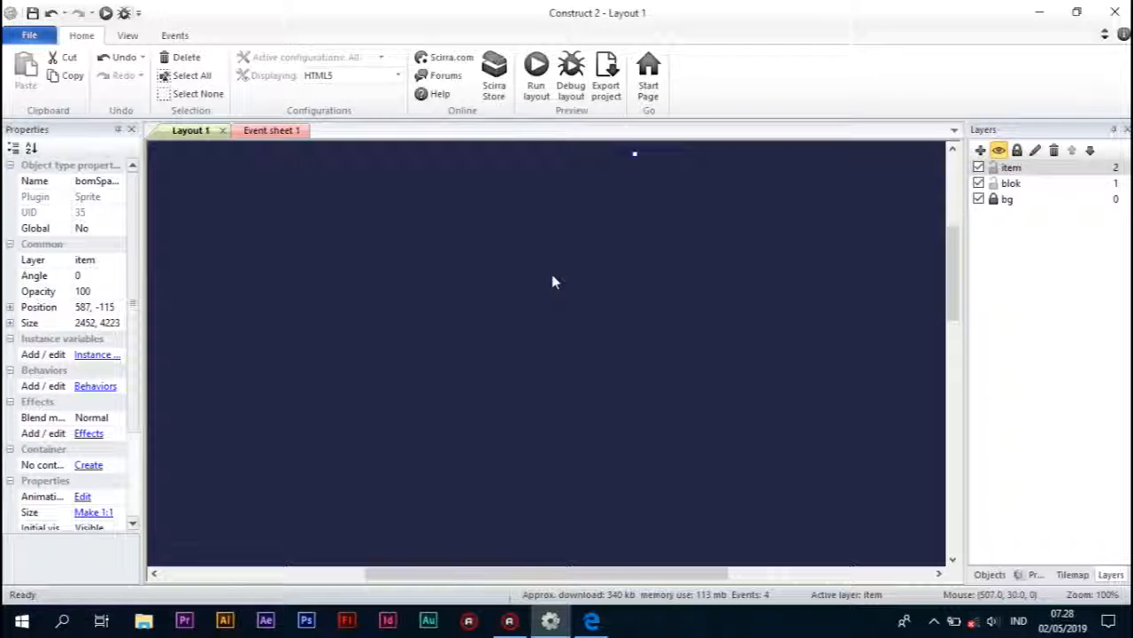
- Shrink the bomSpawn sprite to about 105 pixels wide and place it near the maze's right wall at about X 876
ctrl+scroll(551, 282, down, 5)
ctrl+scroll(555, 278, down, 4)
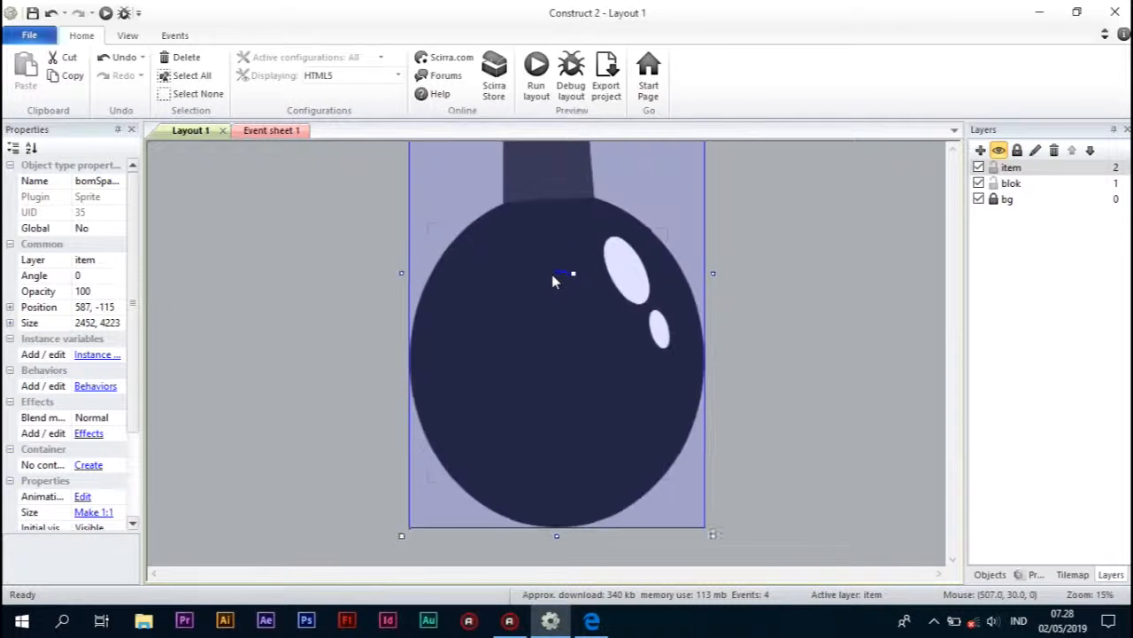
drag(673, 491, 591, 355)
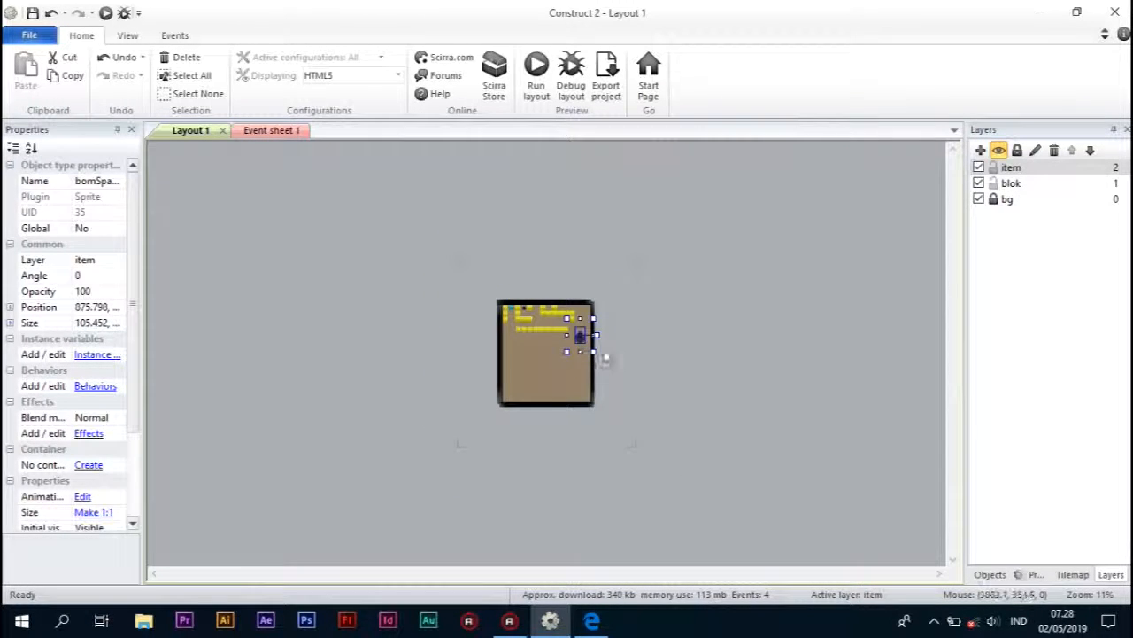
click(574, 316)
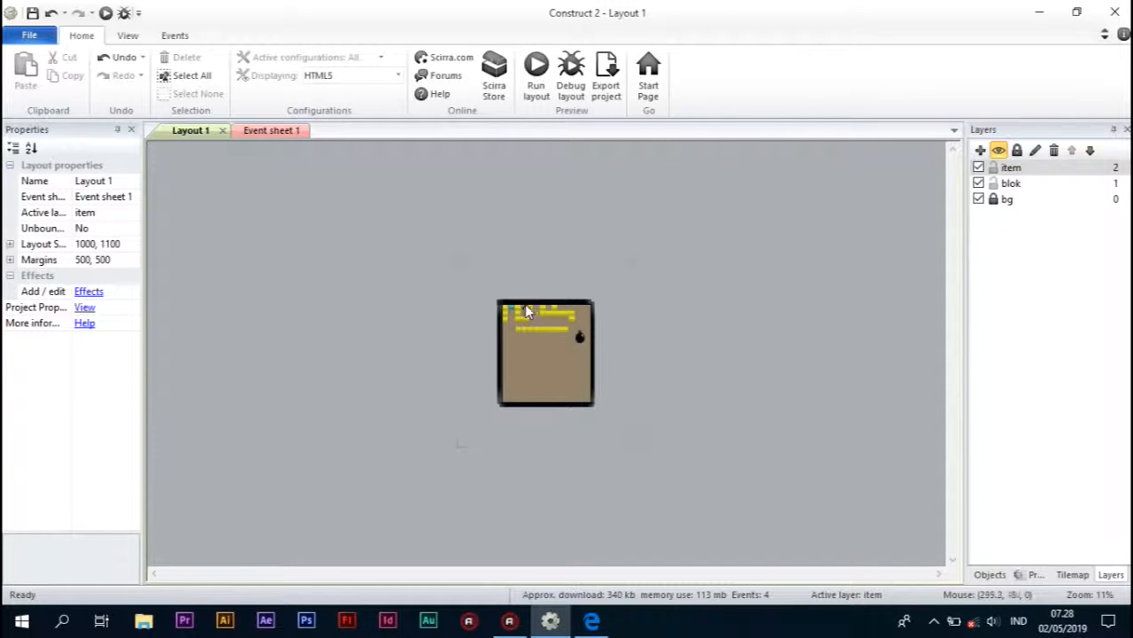
- Copy the bomb sprite's size, 34.714 by about 45.63, onto the bomSpawn sprite and undo the stray edit
click(529, 311)
click(105, 322)
key(ctrl+c)
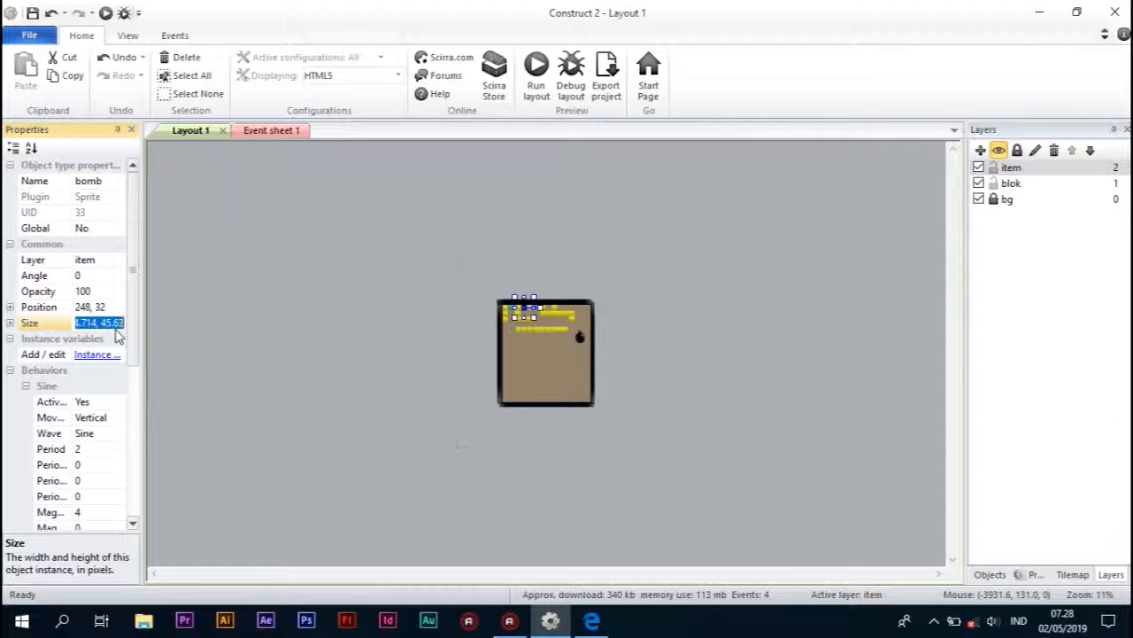
click(722, 443)
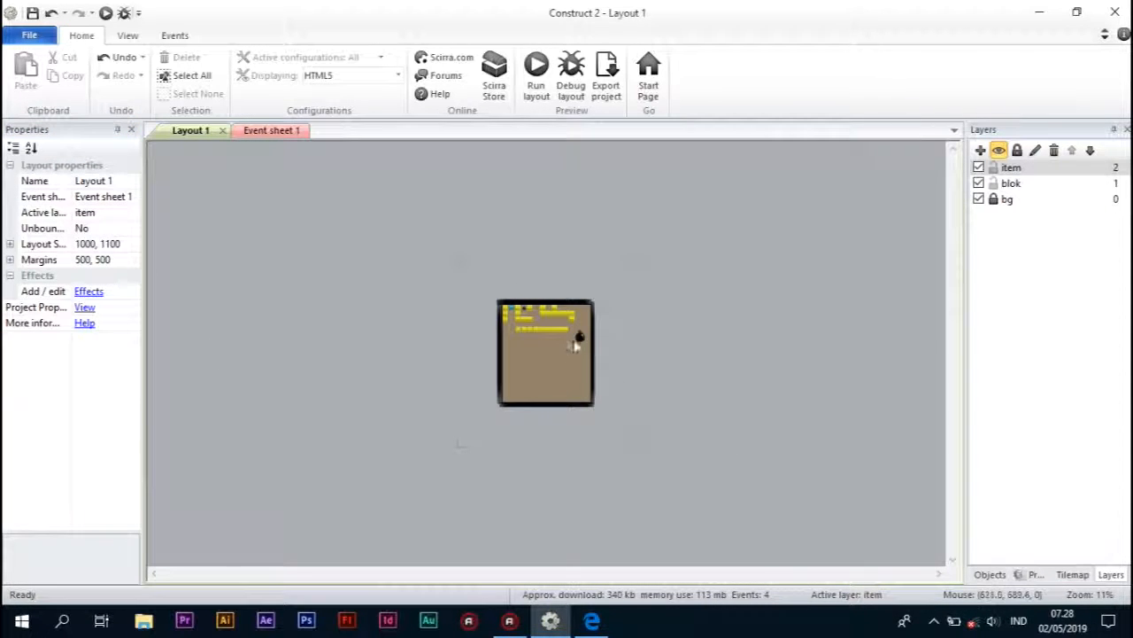
click(581, 338)
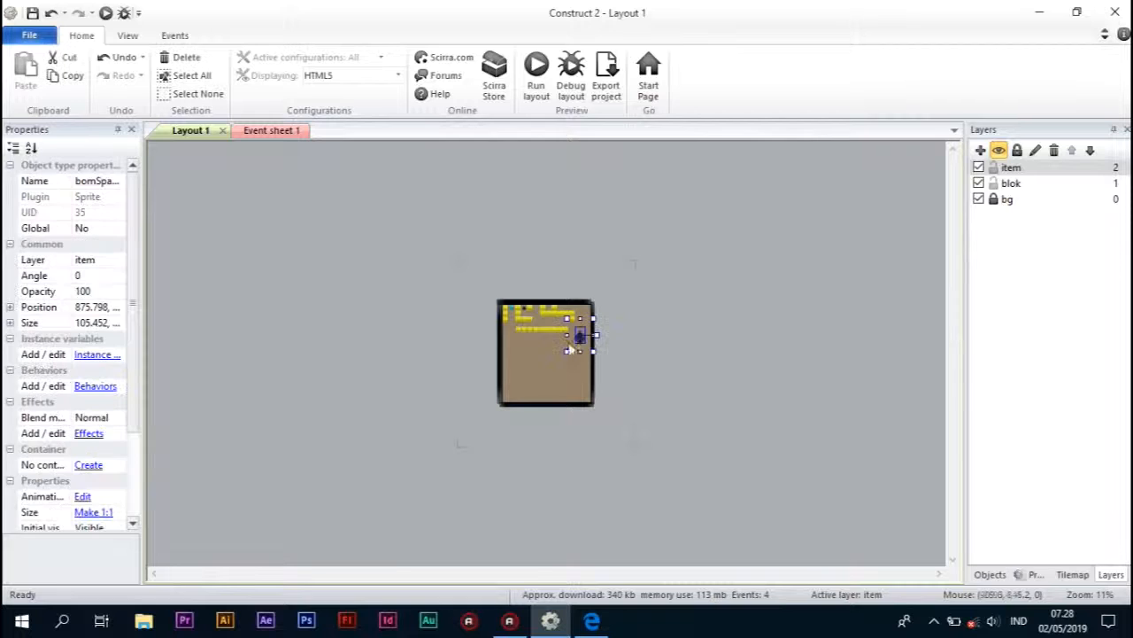
click(105, 323)
key(ctrl+v)
key(Return)
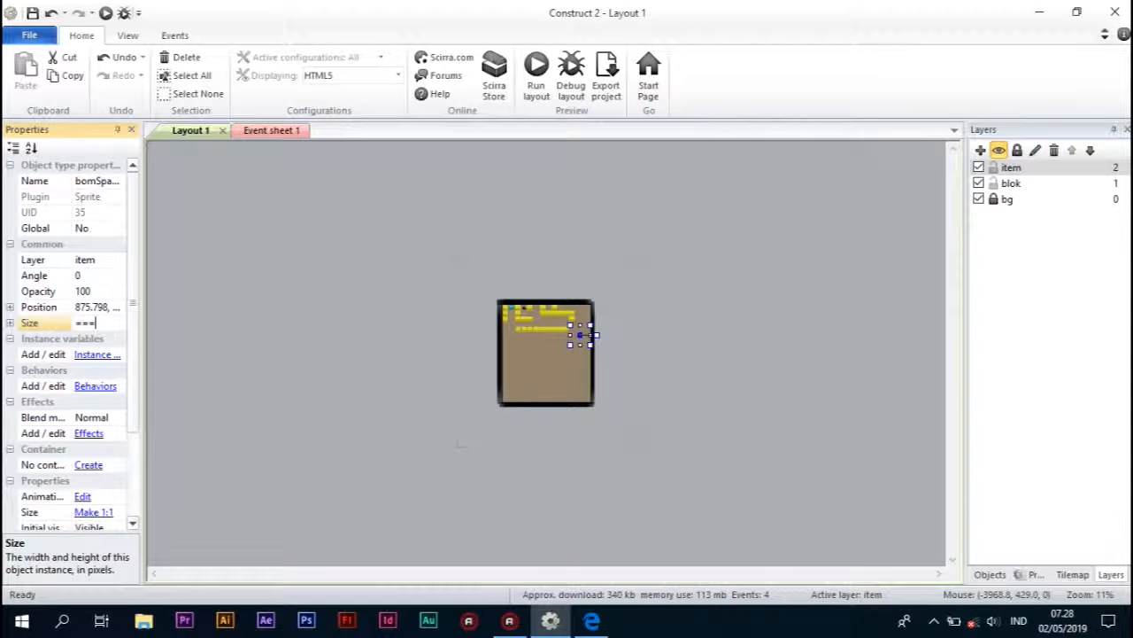
click(619, 229)
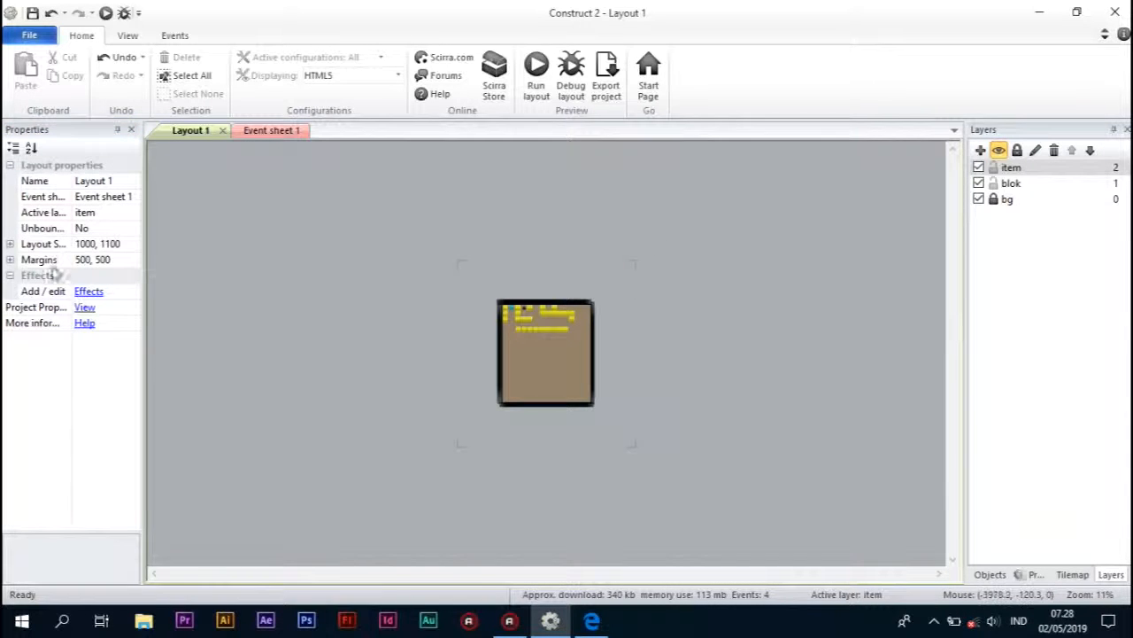
key(ctrl+z)
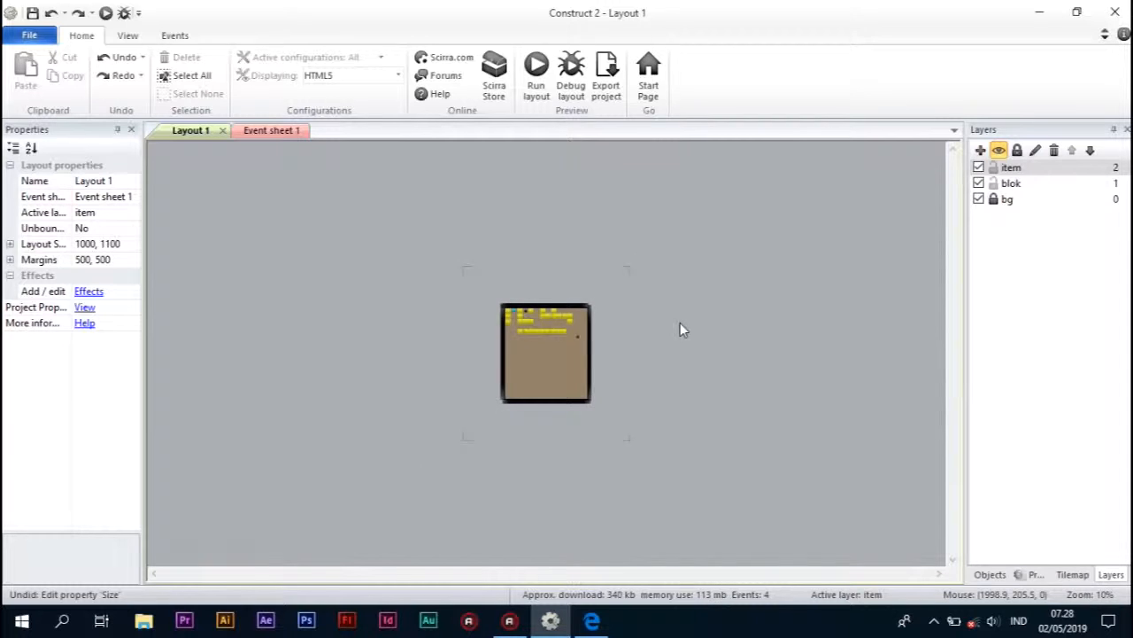
- Move the bomSpawn sprite outside the layout, beyond the maze's upper-right corner at about X 1180, Y -76
ctrl+scroll(680, 329, up, 2)
ctrl+scroll(680, 329, up, 4)
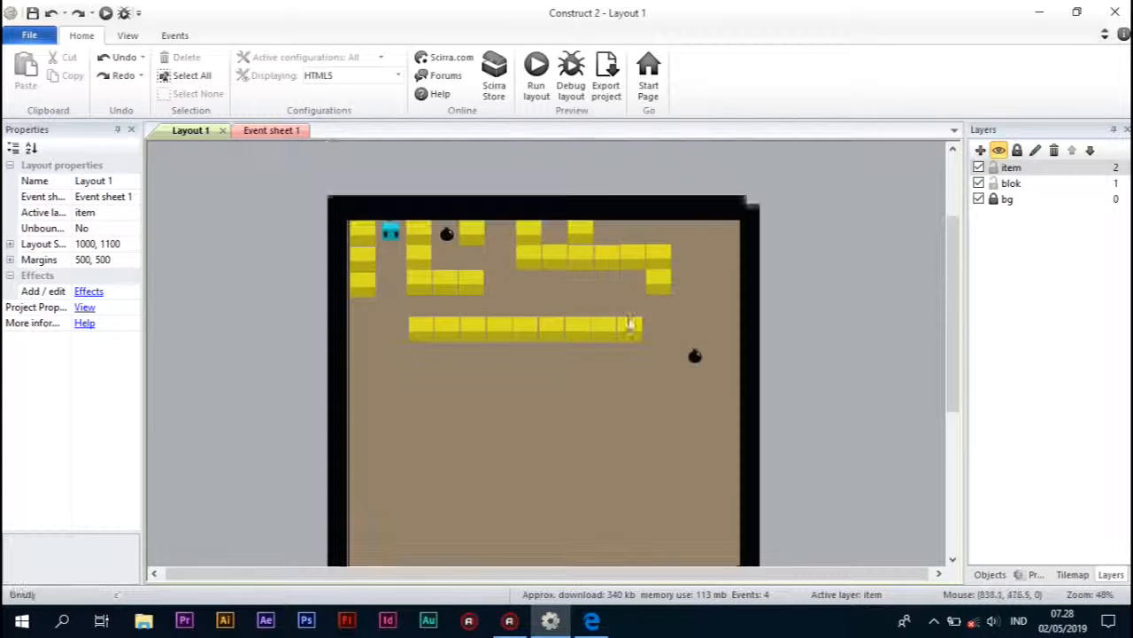
drag(697, 368, 818, 201)
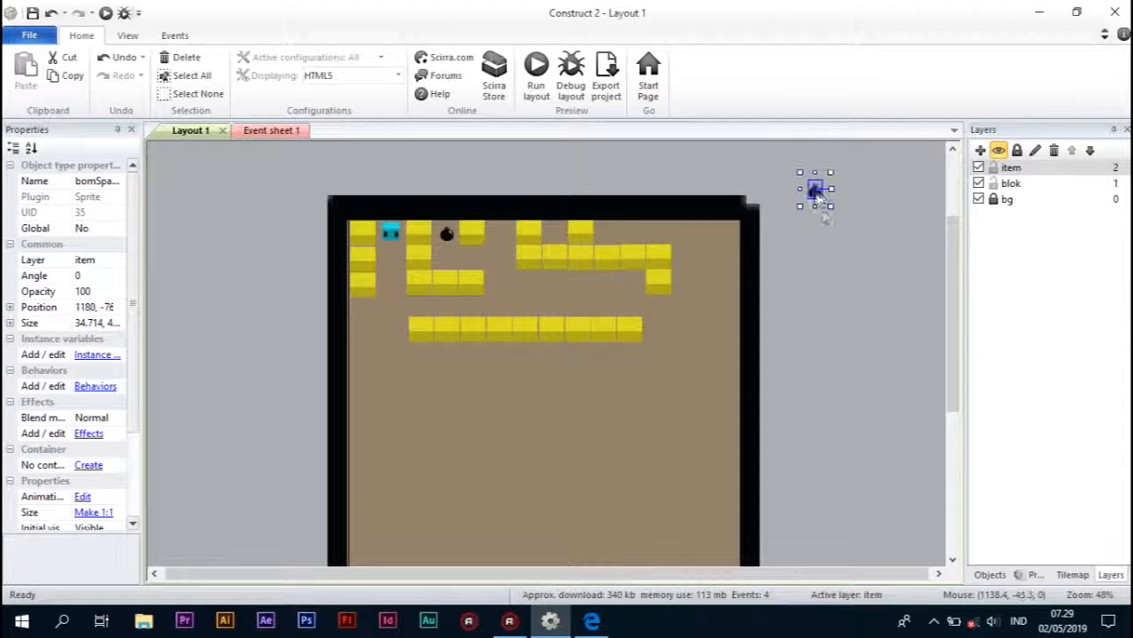
click(844, 272)
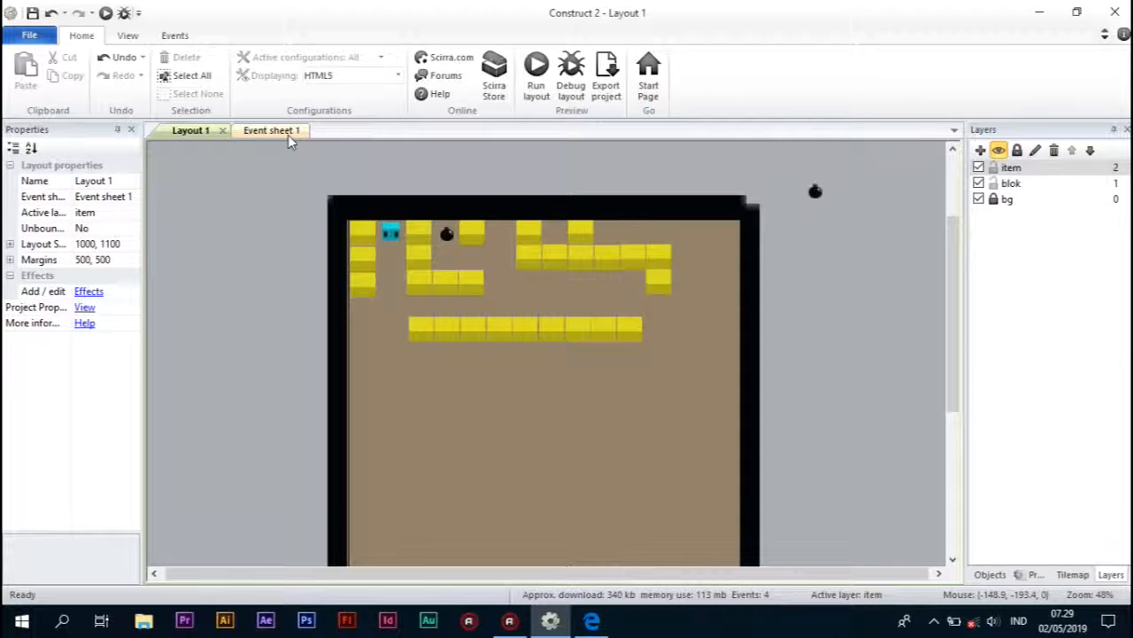
- Unlock the bg layer, select the whole maze with its background and shift it down to free a strip above it
scroll(339, 181, up, 3)
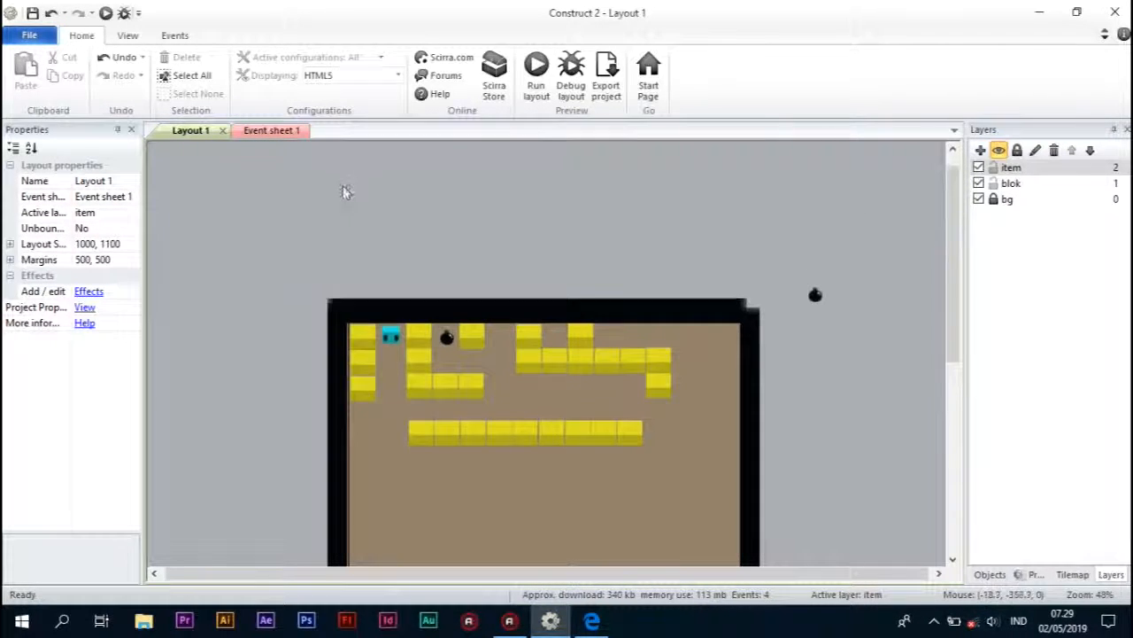
scroll(340, 181, down, 4)
click(127, 35)
scroll(747, 177, down, 3)
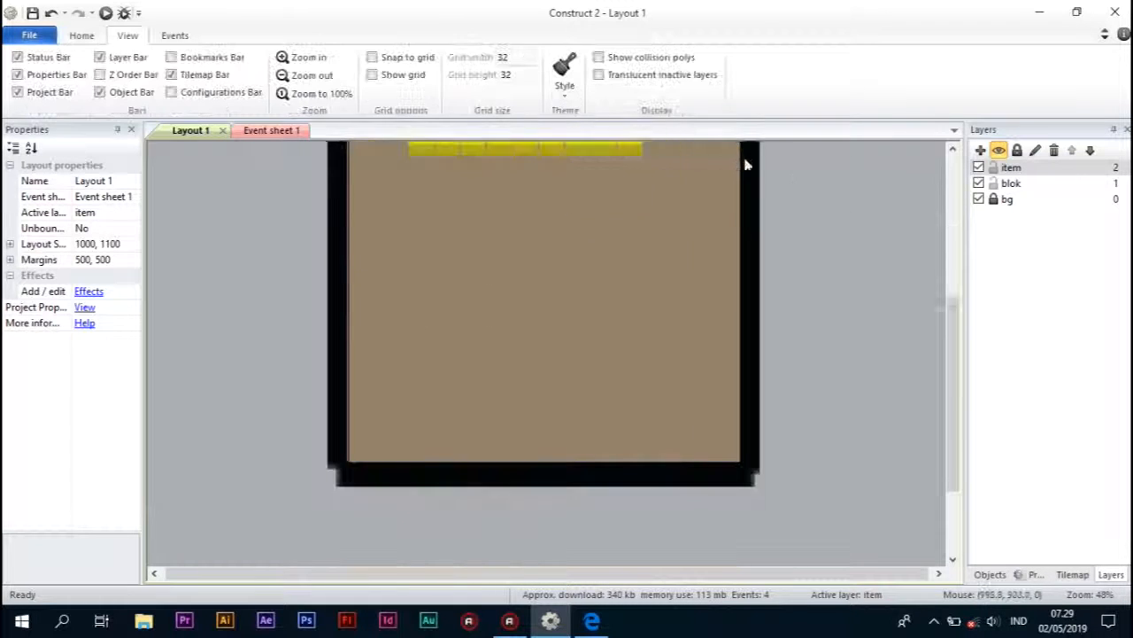
scroll(747, 209, up, 4)
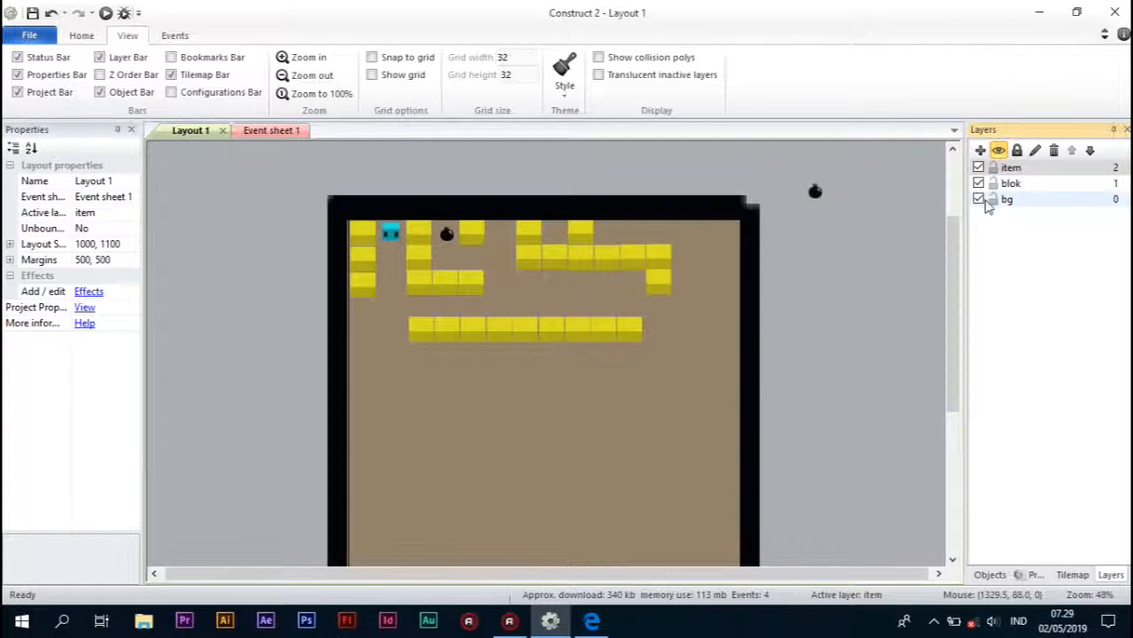
scroll(690, 231, up, 3)
drag(278, 203, 792, 496)
scroll(791, 443, up, 5)
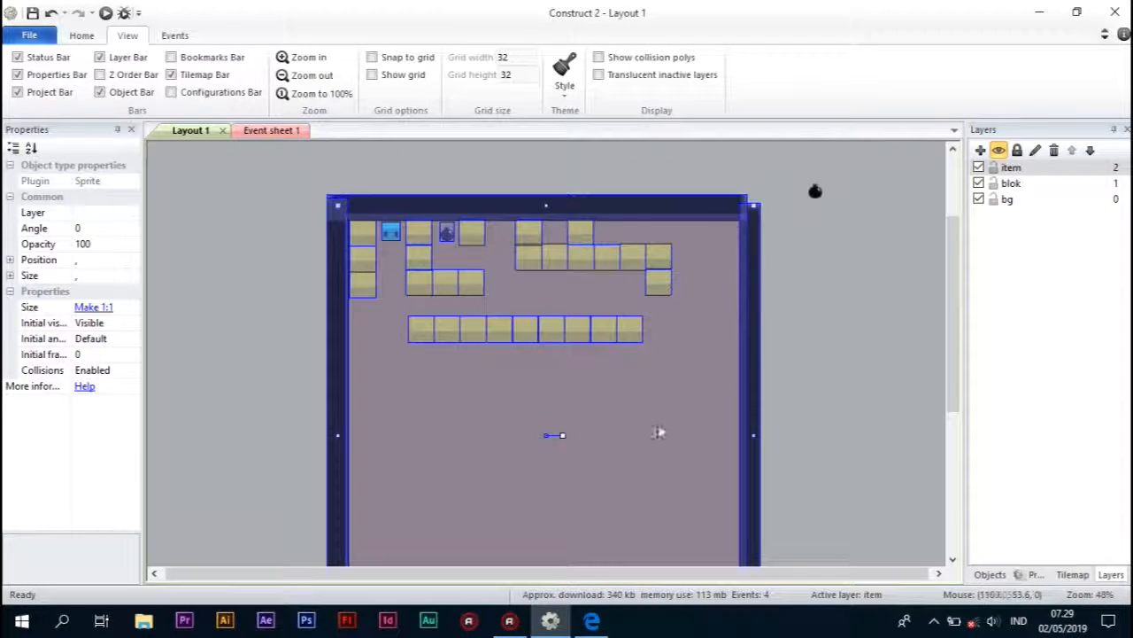
drag(592, 448, 598, 526)
drag(659, 449, 656, 455)
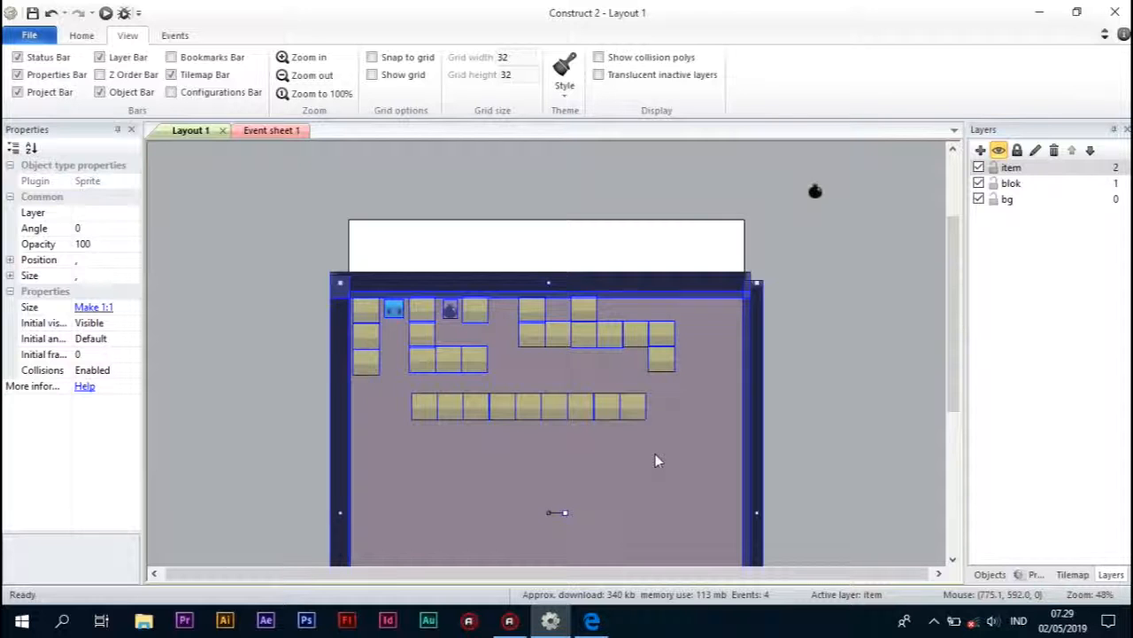
click(815, 376)
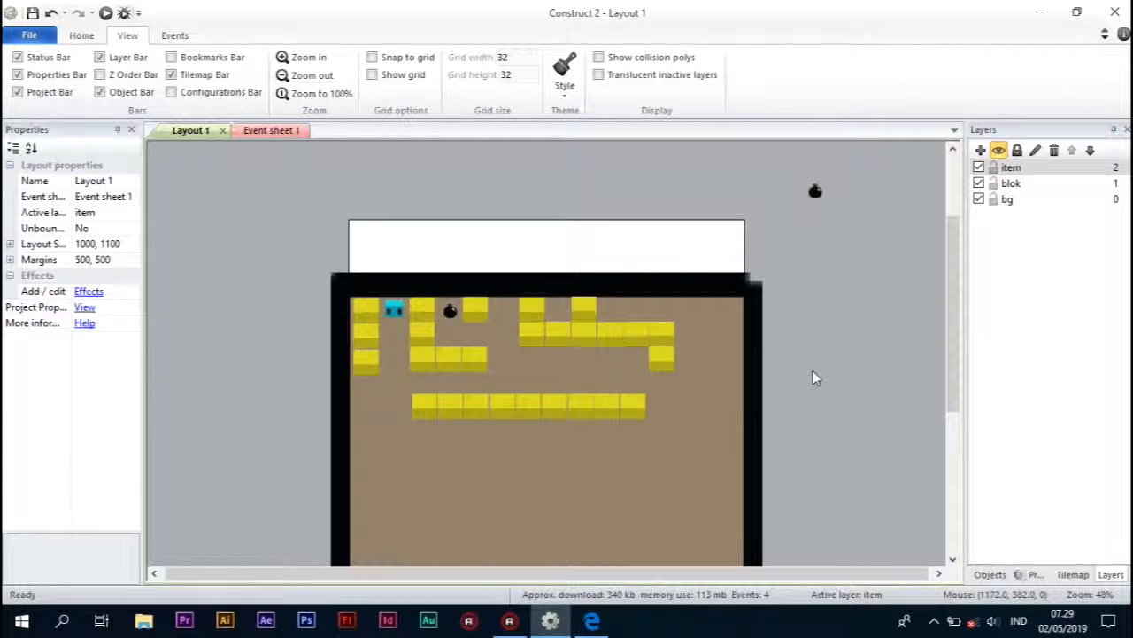
- Set the initial visibility of the four black border walls around the maze to Invisible
click(675, 292)
ctrl+click(744, 382)
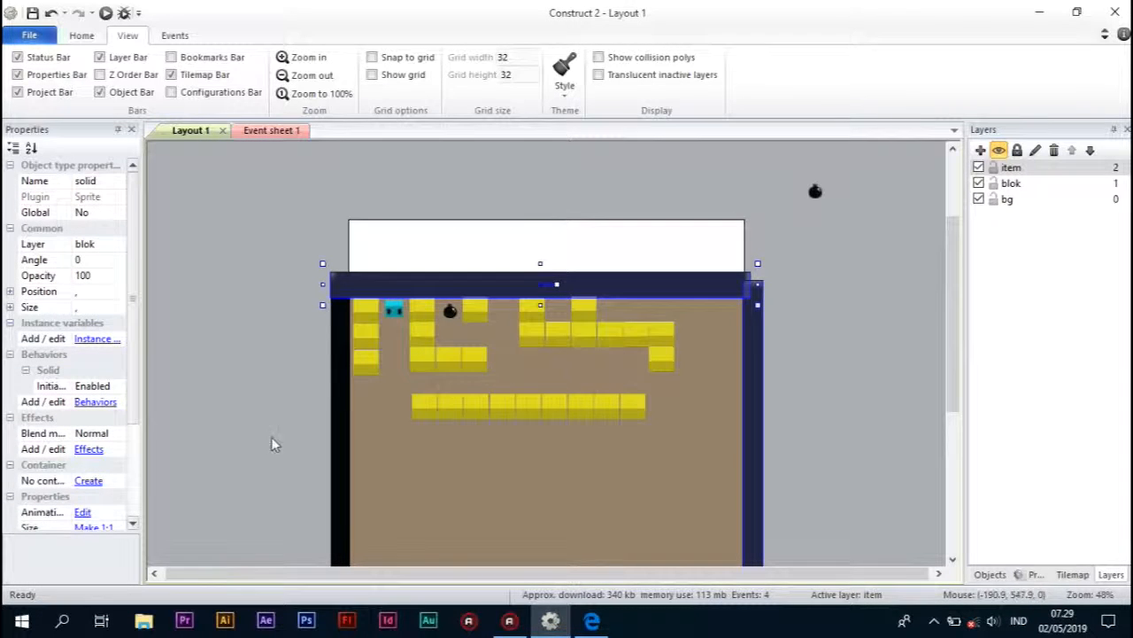
ctrl+click(342, 466)
scroll(514, 440, down, 5)
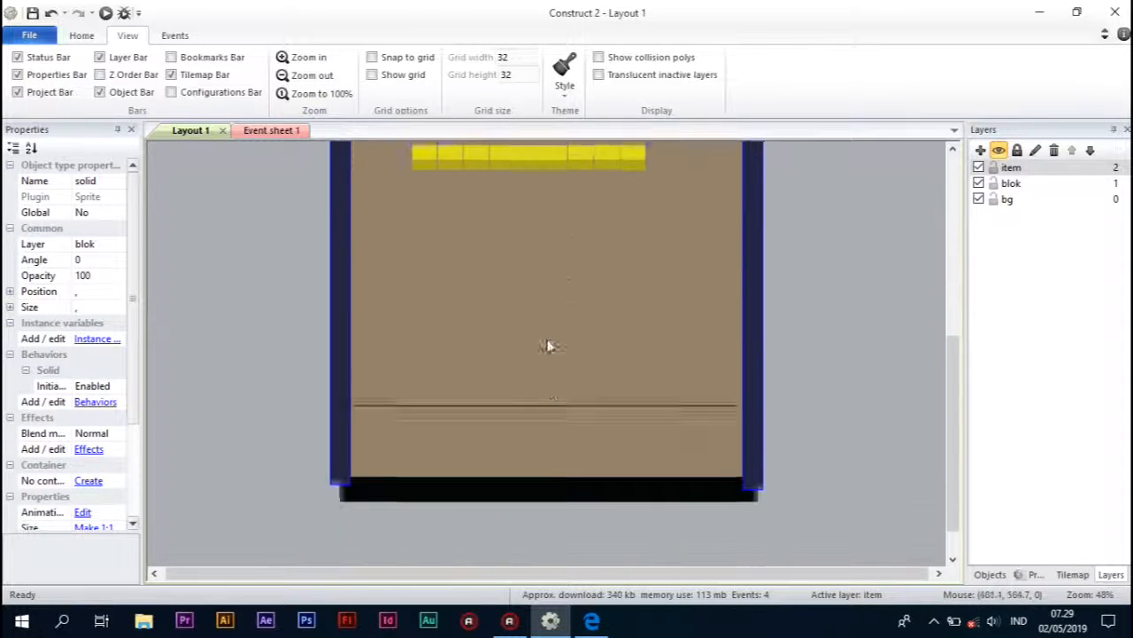
ctrl+click(513, 451)
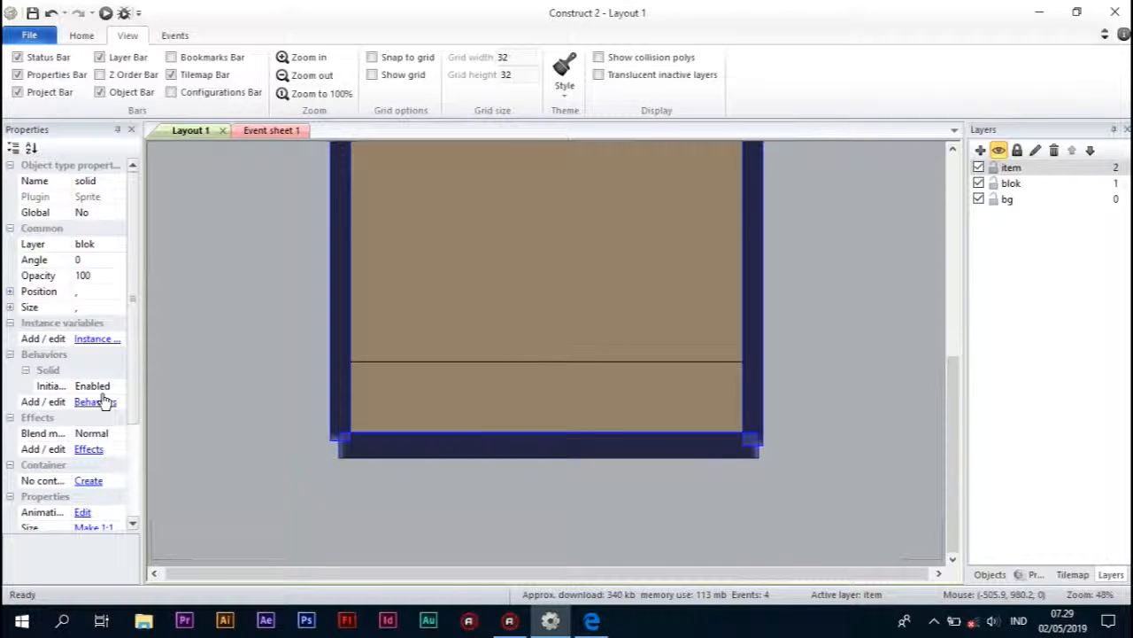
scroll(101, 469, down, 2)
click(106, 498)
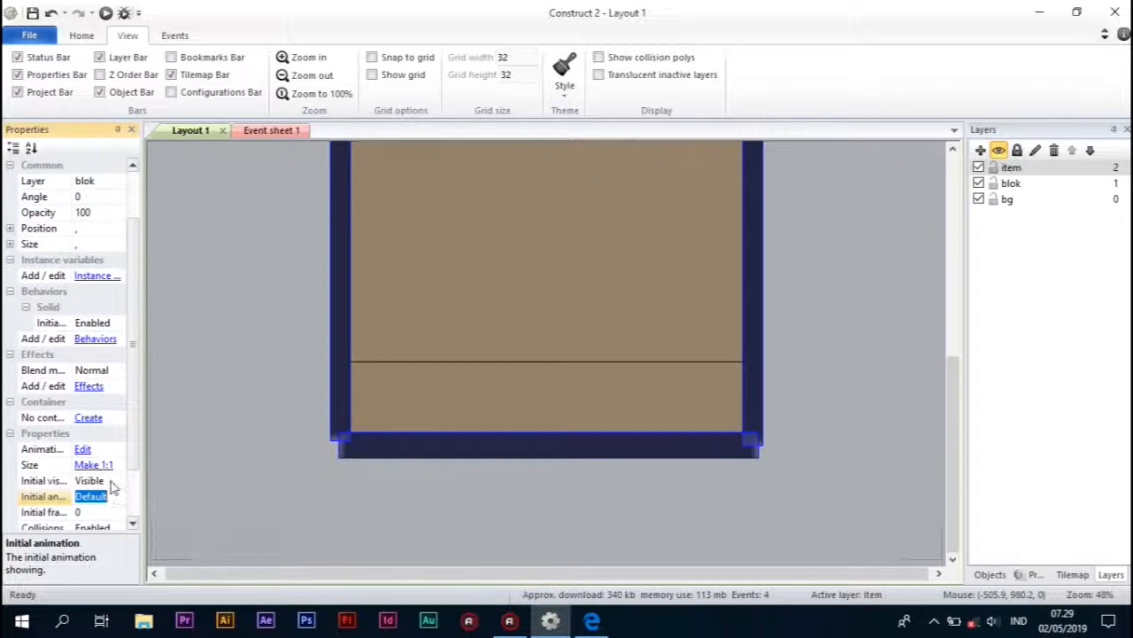
click(113, 481)
click(97, 502)
- Set the opacity of the four border walls to 0
click(113, 217)
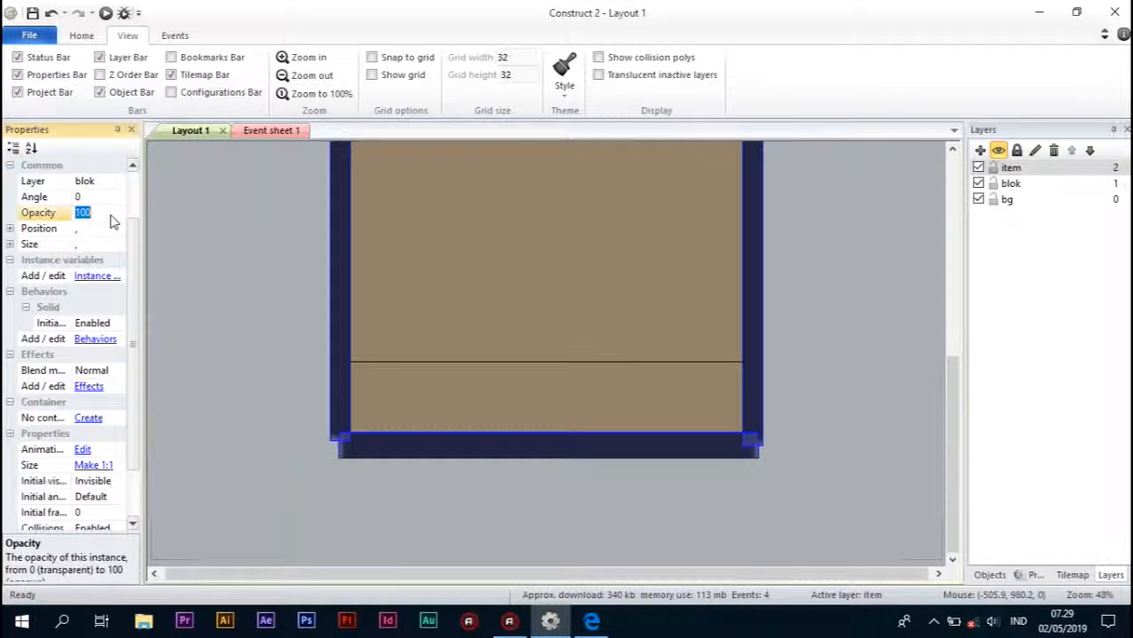
text(0)
key(Return)
click(238, 217)
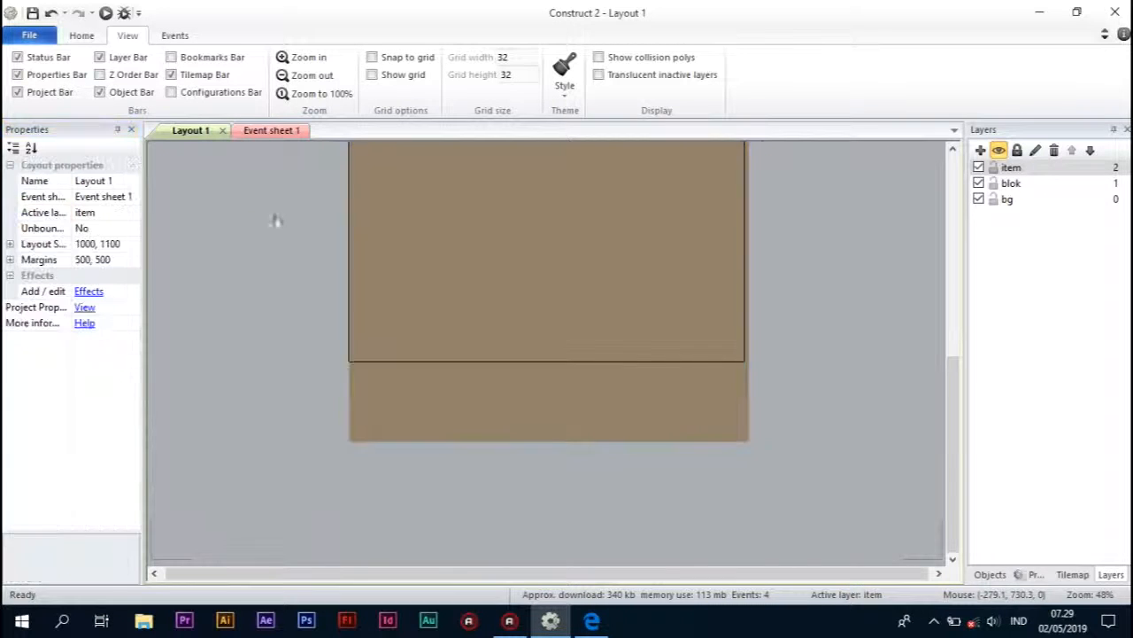
- Insert a new Sprite object with its default name in the empty area beside the maze's upper-left corner
scroll(494, 356, up, 4)
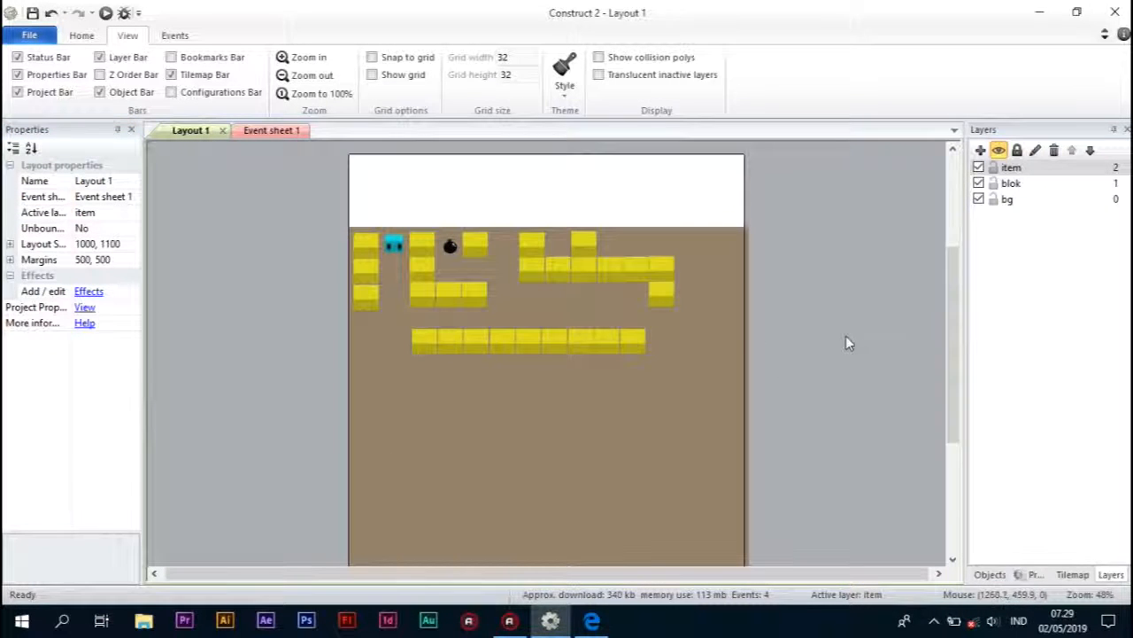
scroll(845, 344, up, 2)
right_click(225, 210)
click(243, 221)
click(616, 266)
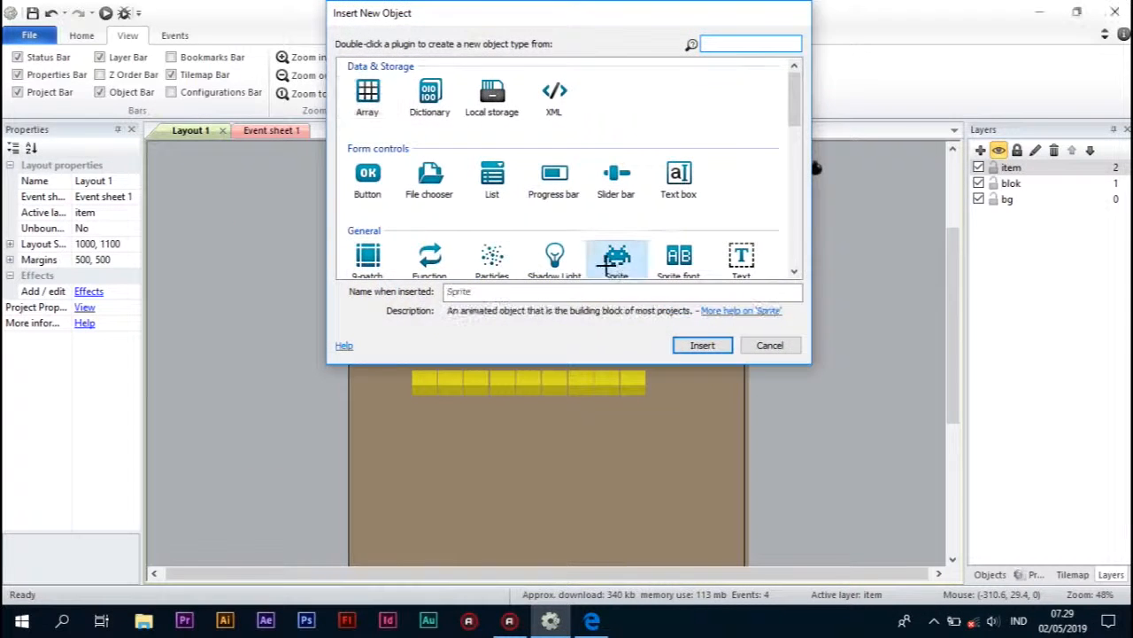
double_click(614, 266)
click(283, 256)
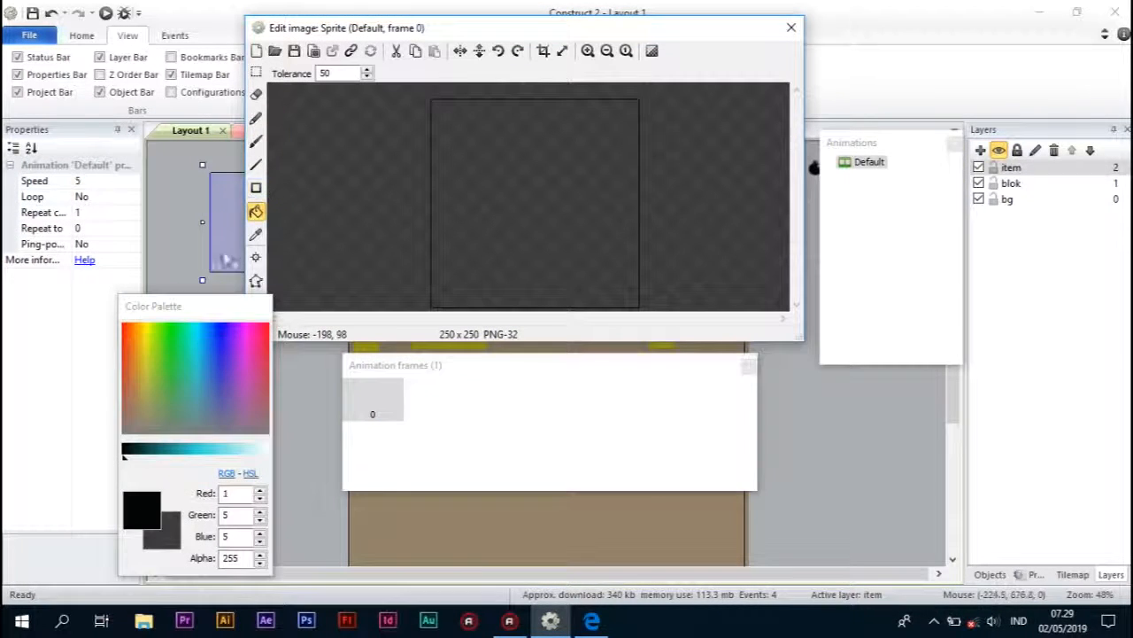
- Fill the new sprite's image with yellow-green (213, 245, 9)
click(151, 329)
click(148, 325)
click(575, 243)
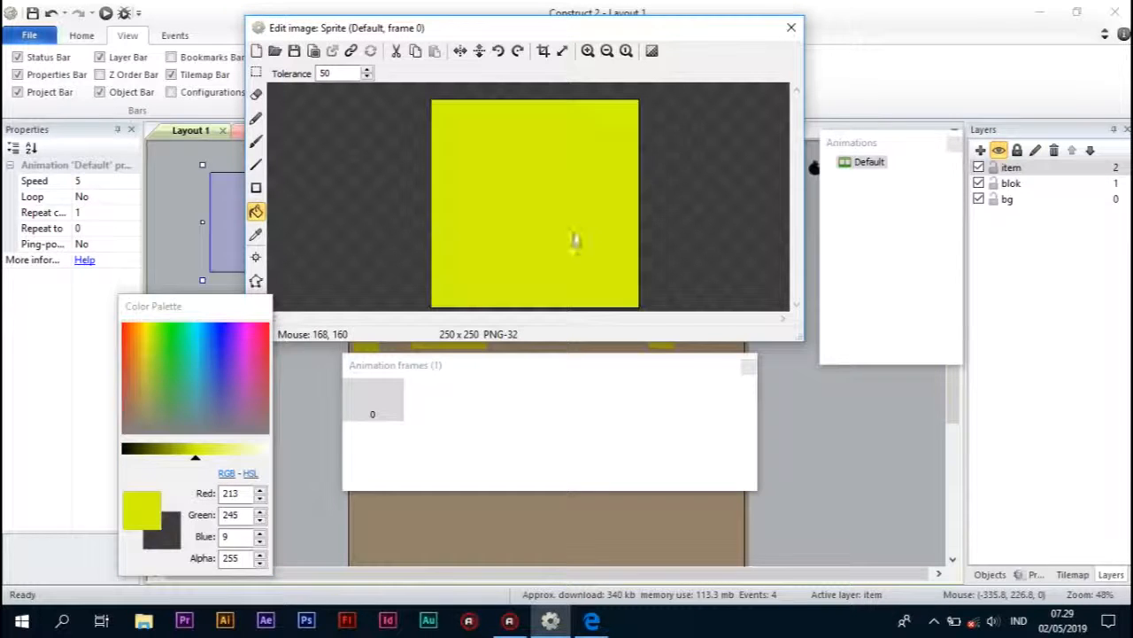
- Fill the new sprite's image with orange (234, 141, 20) and close the image editor
click(196, 377)
click(170, 360)
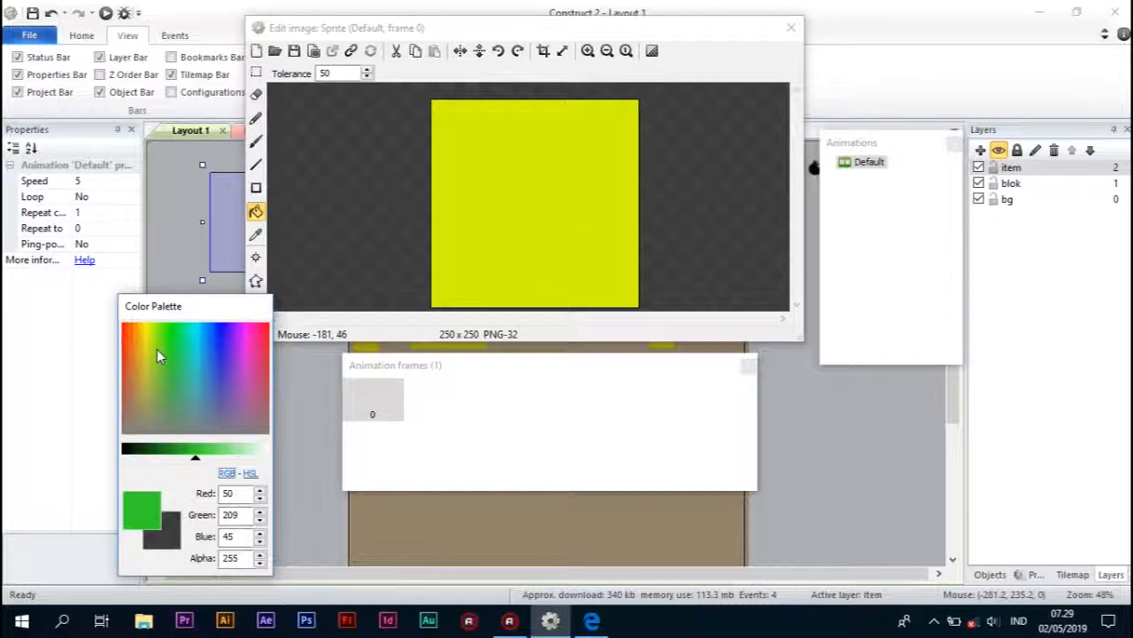
click(148, 344)
click(138, 338)
click(135, 338)
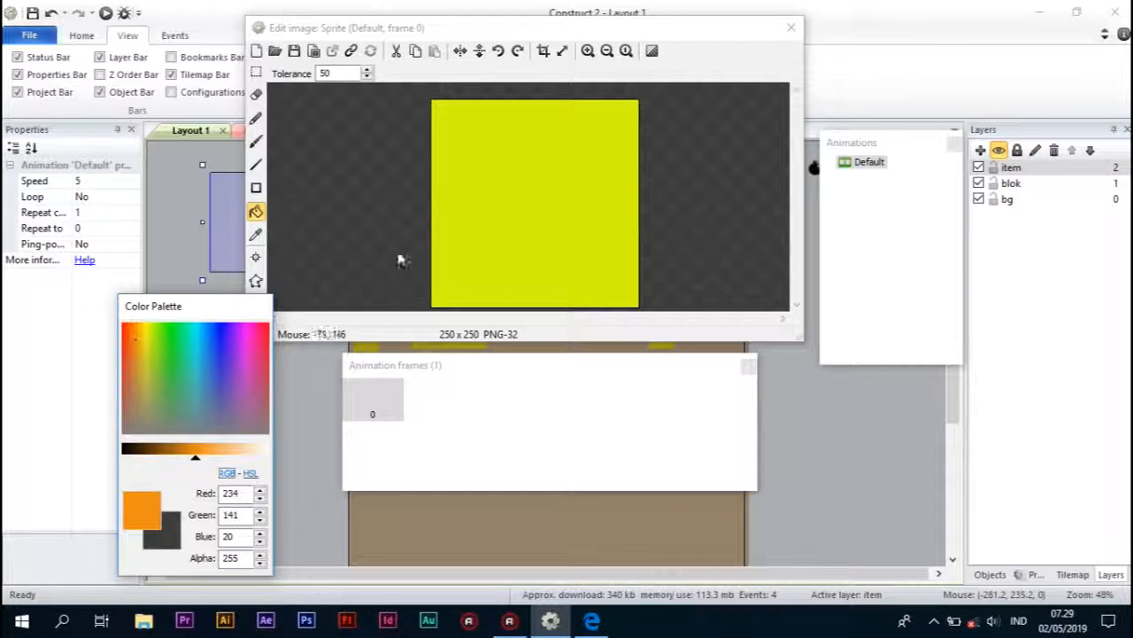
click(586, 180)
click(791, 27)
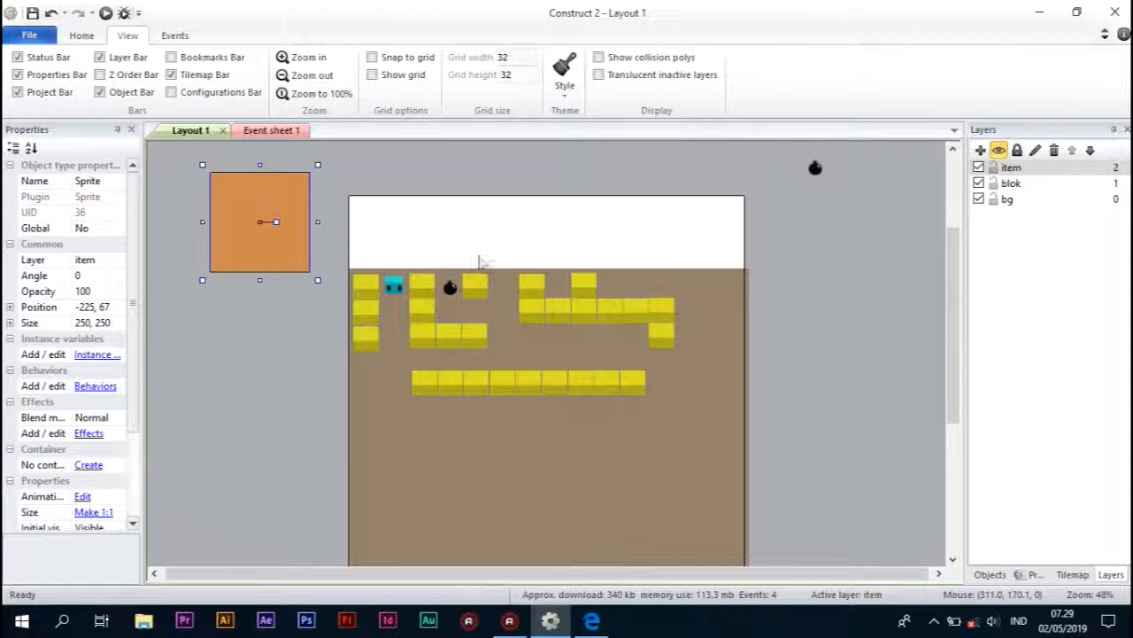
- Place the orange sprite over the layout's upper-left corner and stretch it into a banner across the full width above the maze
drag(304, 223, 396, 245)
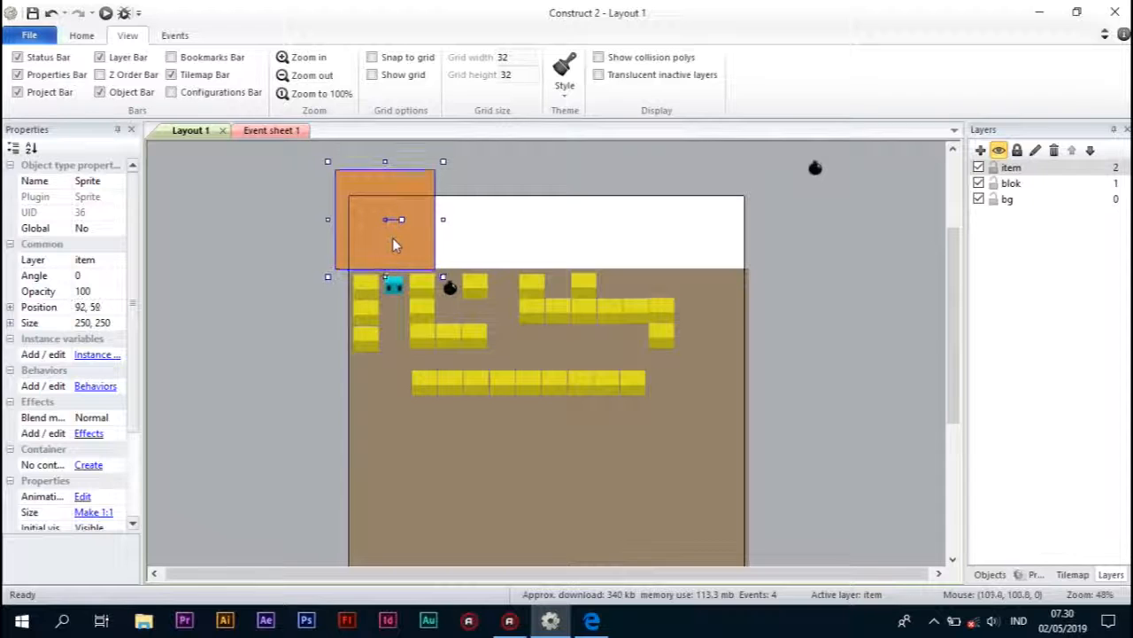
drag(445, 212, 633, 217)
click(394, 219)
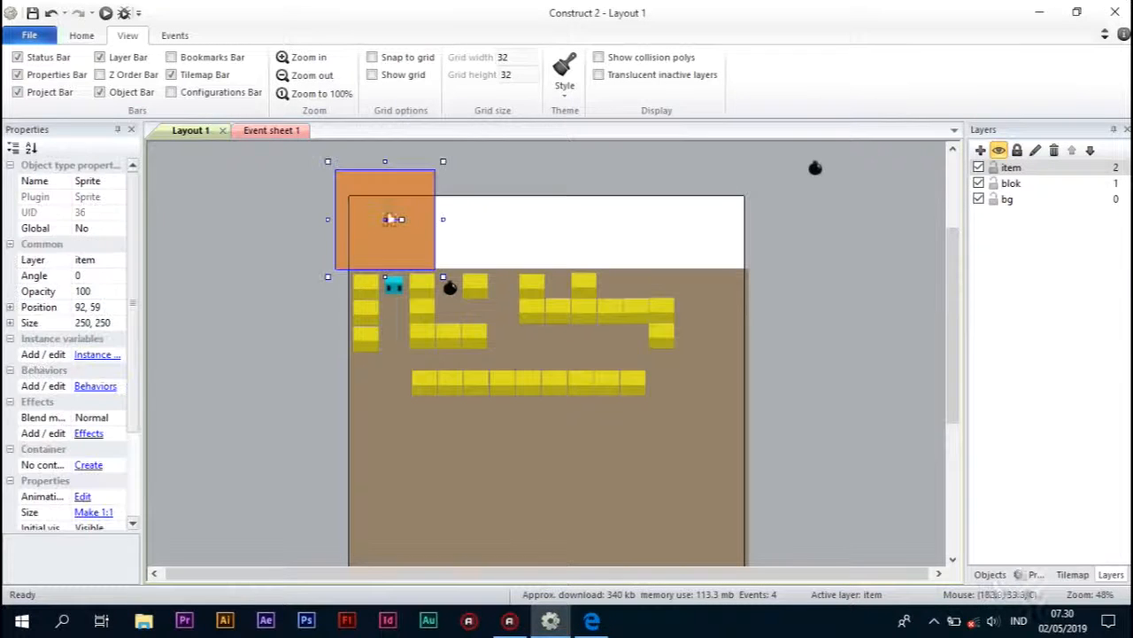
drag(443, 222, 760, 222)
click(802, 248)
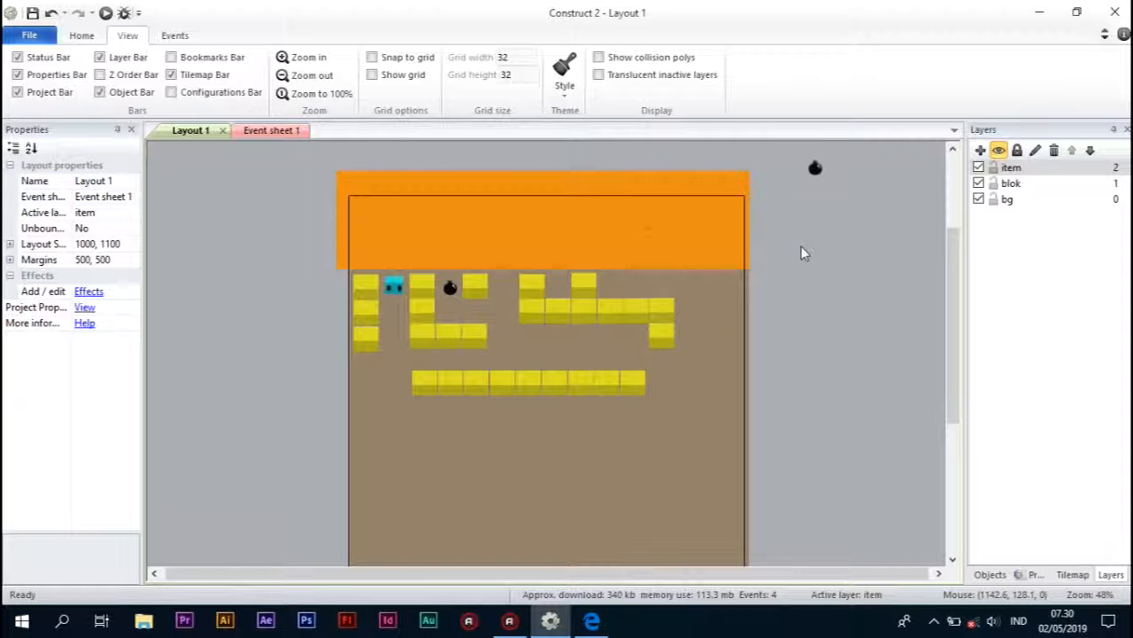
- Copy the whole bomb image from the bomSpawn sprite's image editor and close the editor
scroll(826, 296, up, 1)
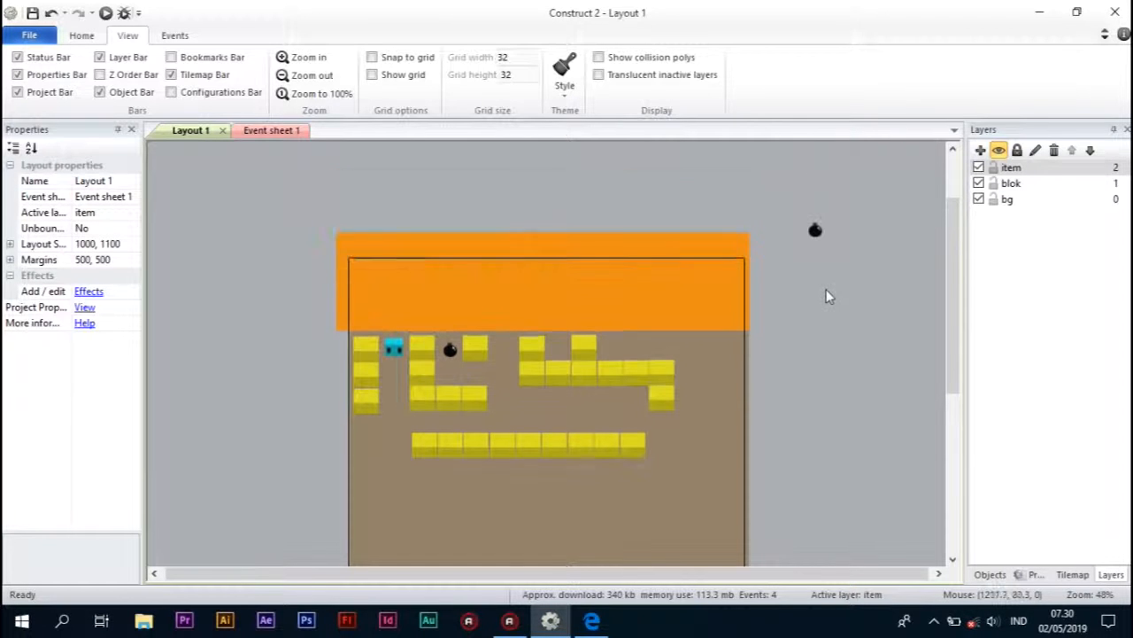
click(815, 232)
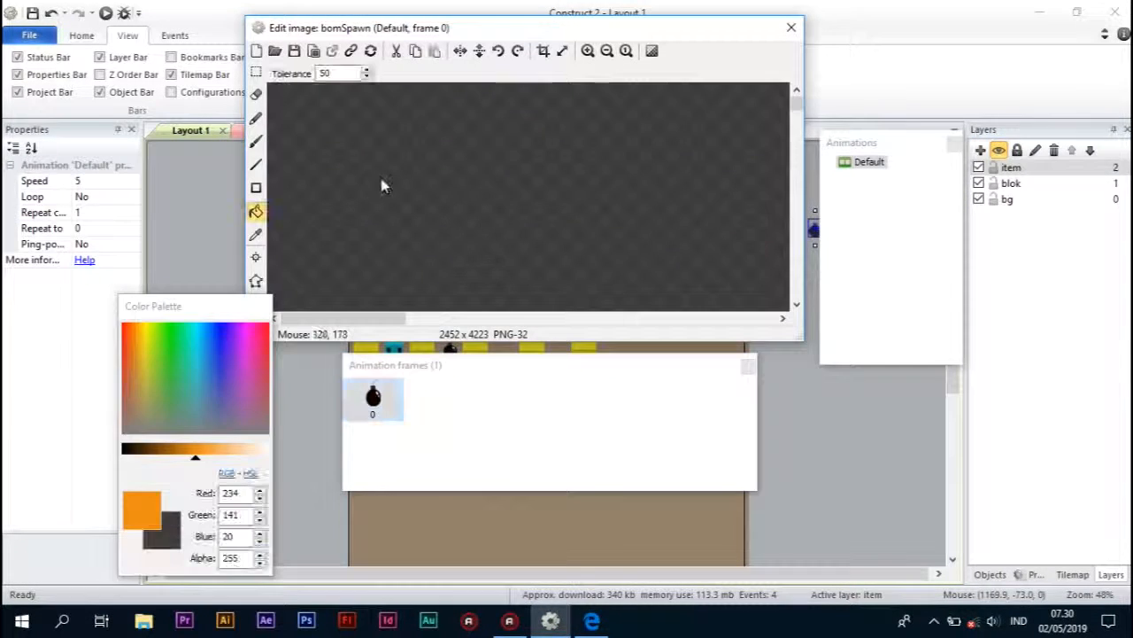
click(608, 51)
click(608, 50)
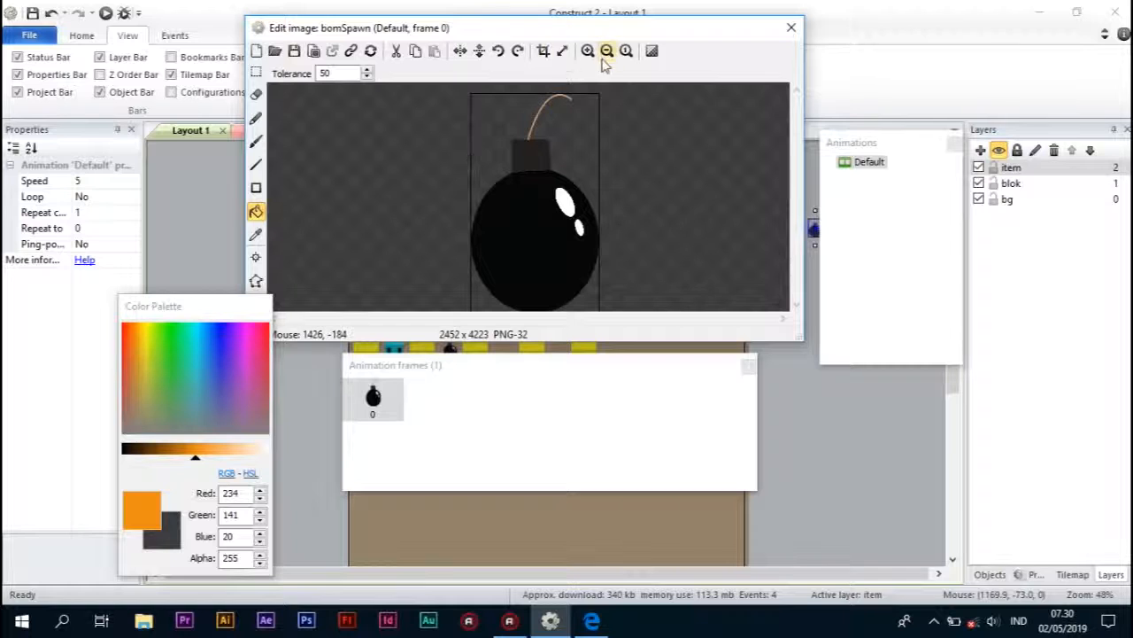
click(256, 74)
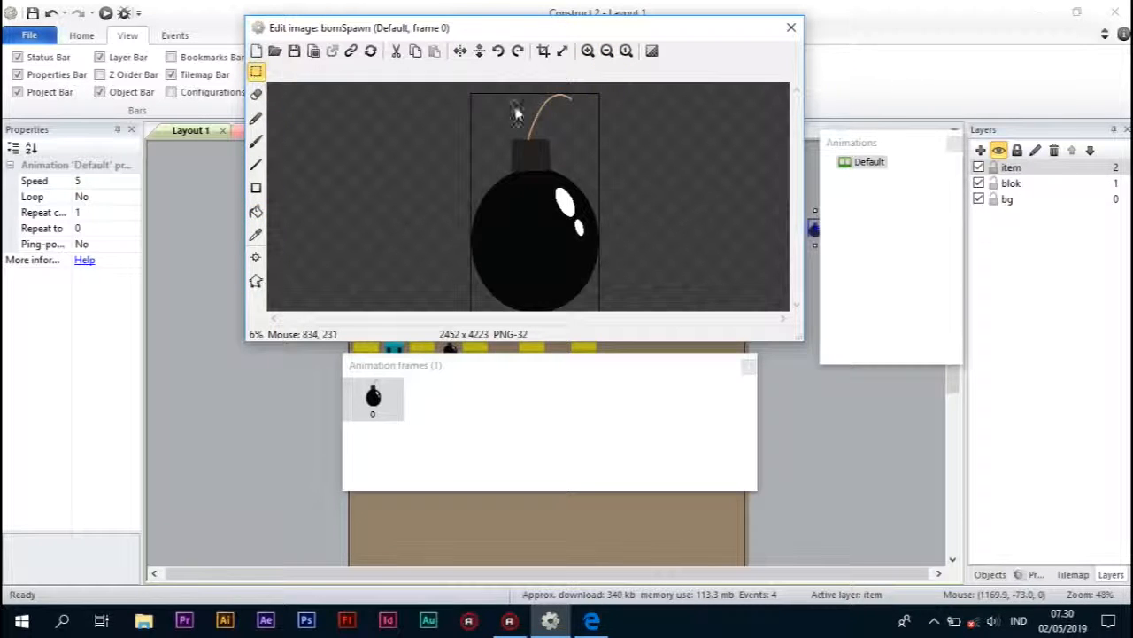
drag(463, 120, 620, 328)
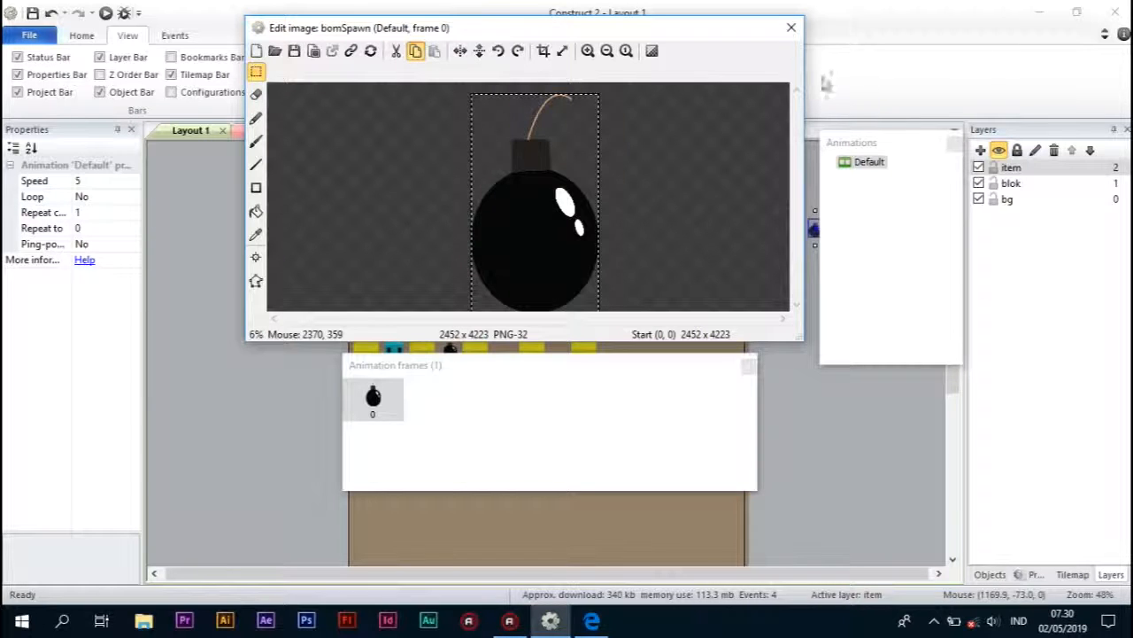
click(791, 28)
- Insert another Sprite object over the banner area, paste the copied bomb image into it and close the image editor
right_click(647, 168)
click(686, 177)
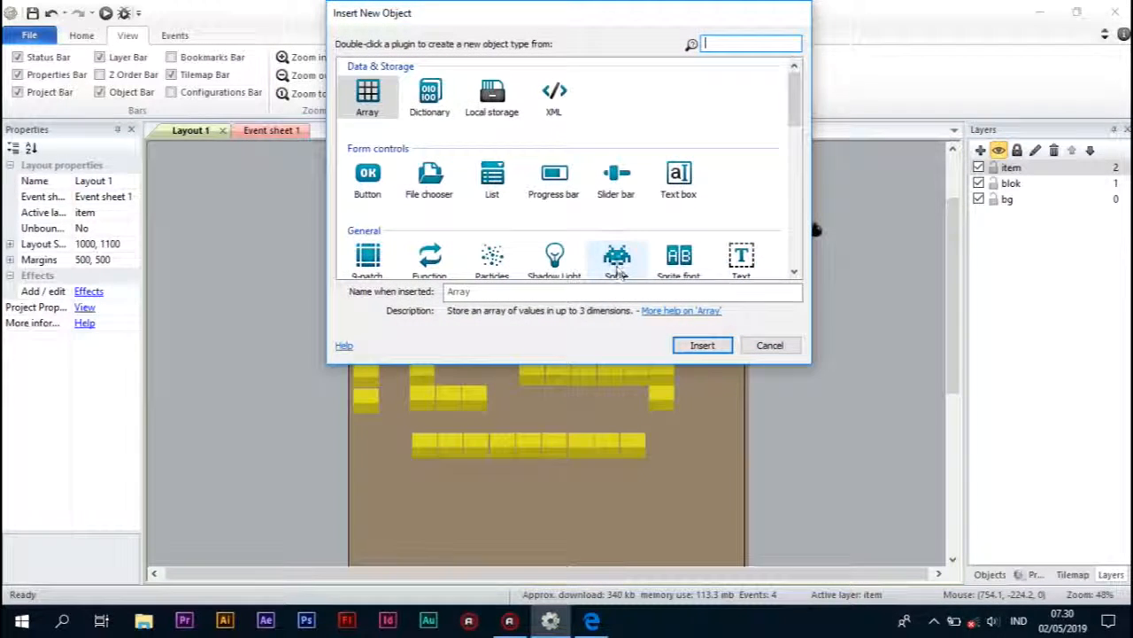
double_click(616, 259)
click(508, 201)
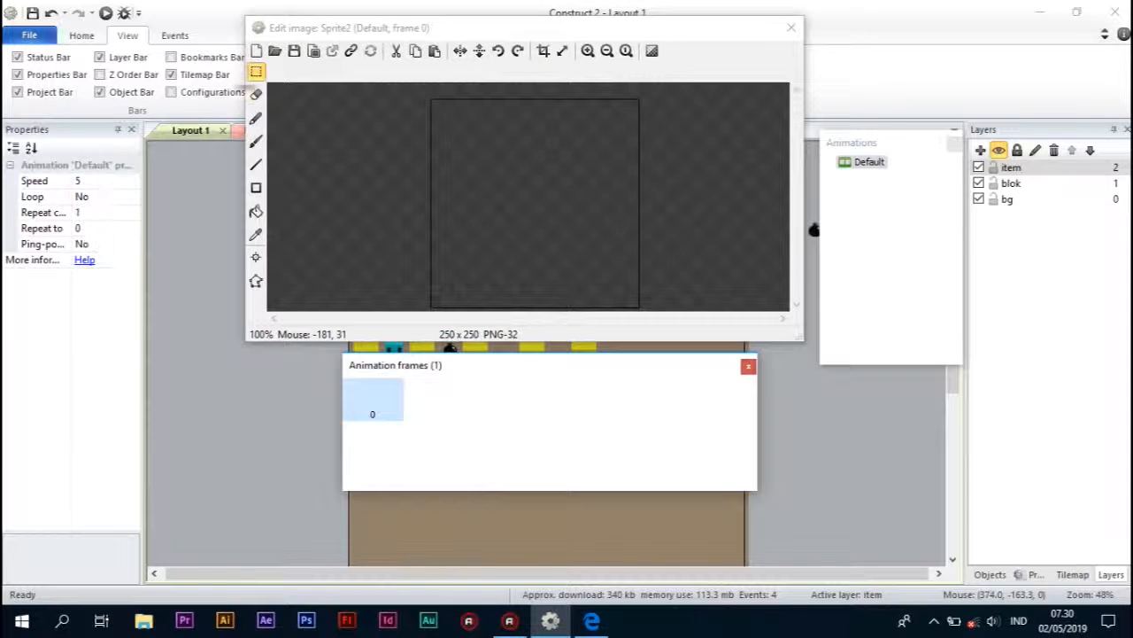
click(433, 51)
click(568, 275)
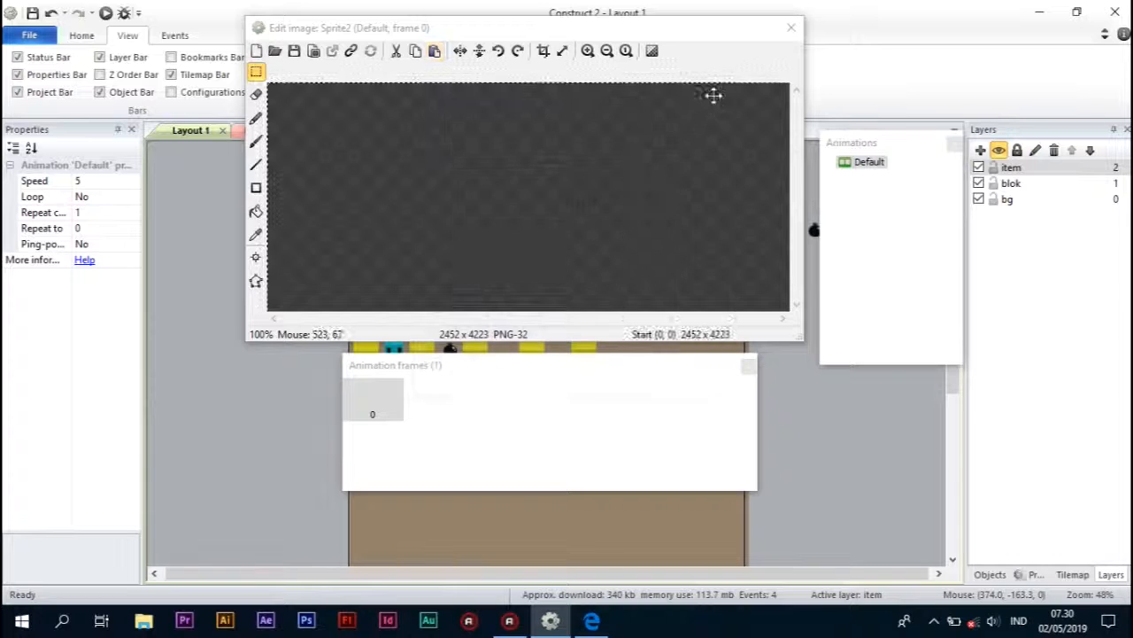
click(790, 29)
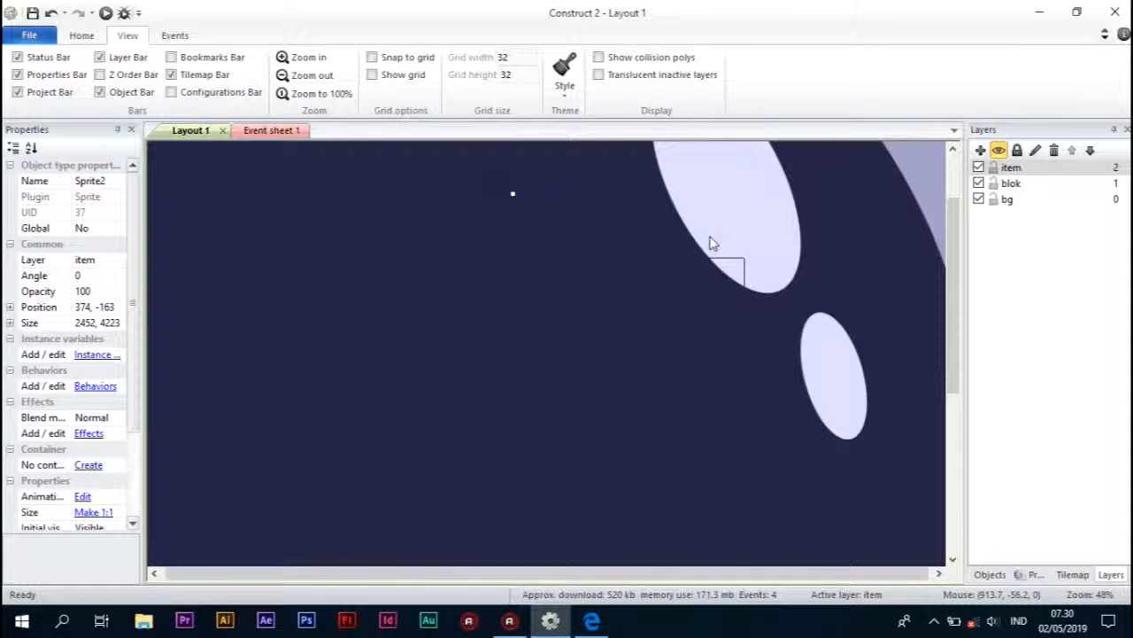
- Shrink the oversized bomb sprite to a small icon about 73 px wide and place it at the orange banner's left end
ctrl+scroll(714, 243, down, 6)
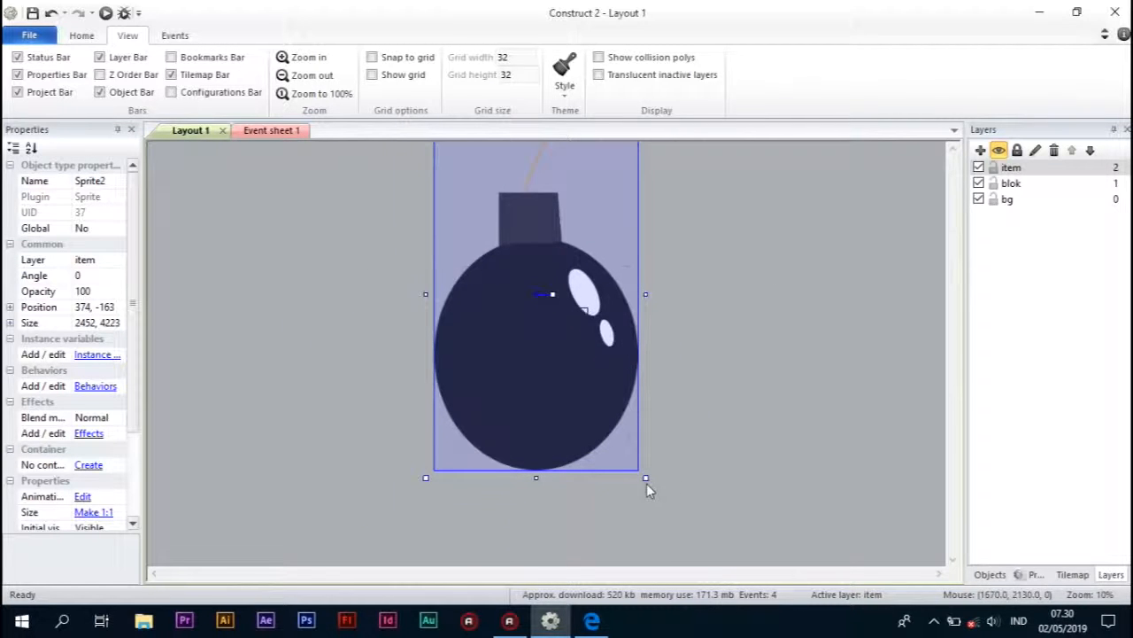
drag(644, 477, 498, 226)
drag(456, 211, 486, 306)
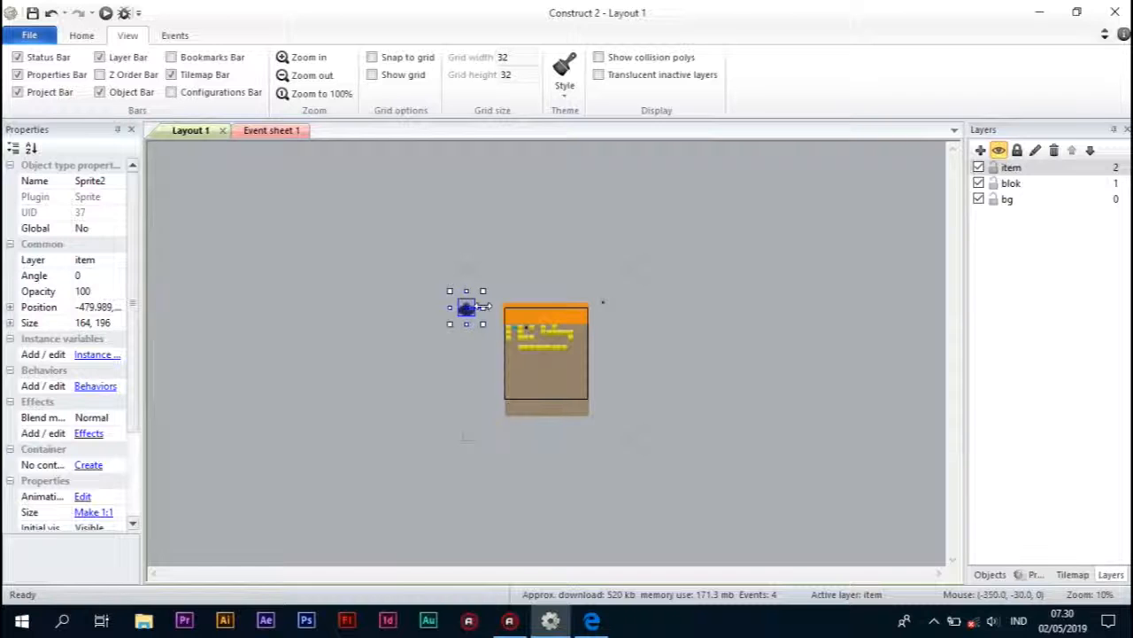
drag(480, 325, 475, 317)
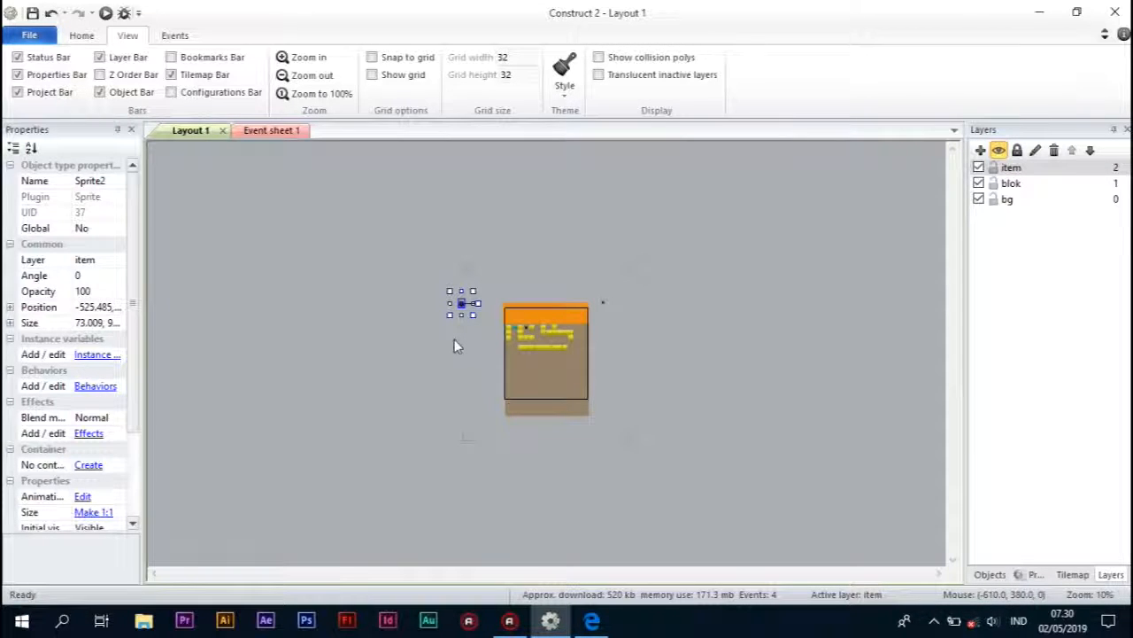
click(382, 309)
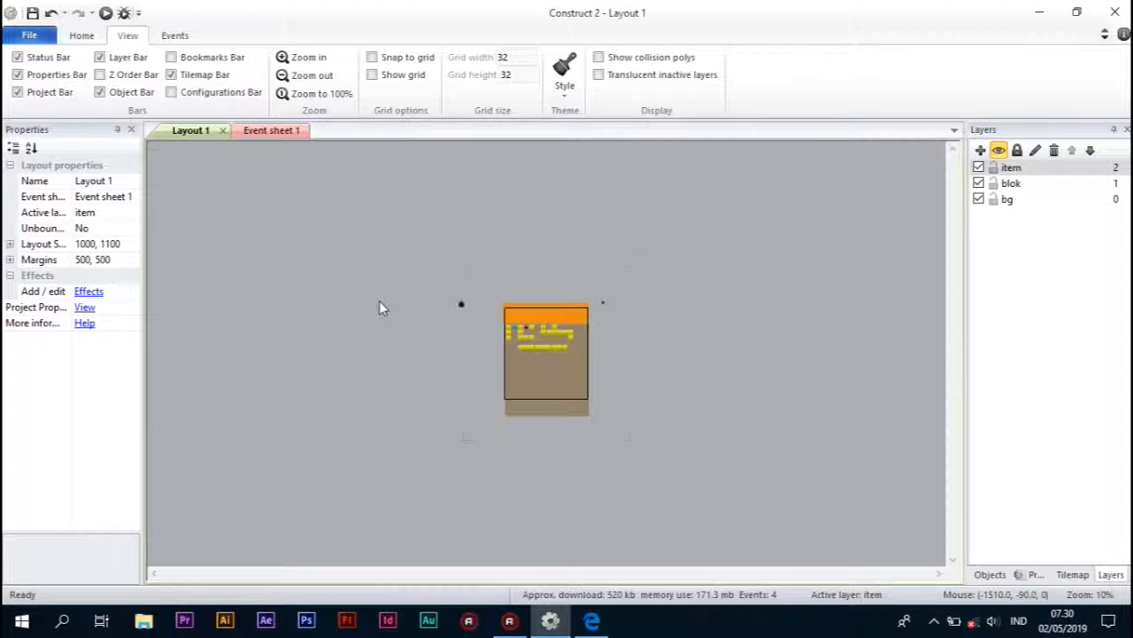
ctrl+scroll(379, 307, up, 3)
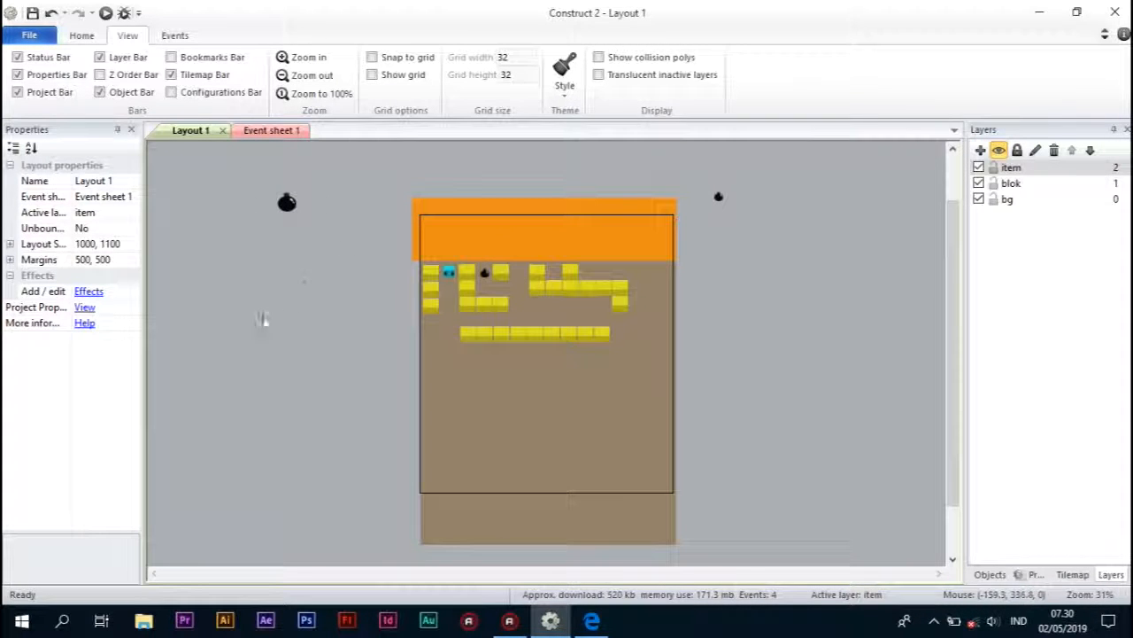
drag(286, 206, 442, 242)
click(332, 265)
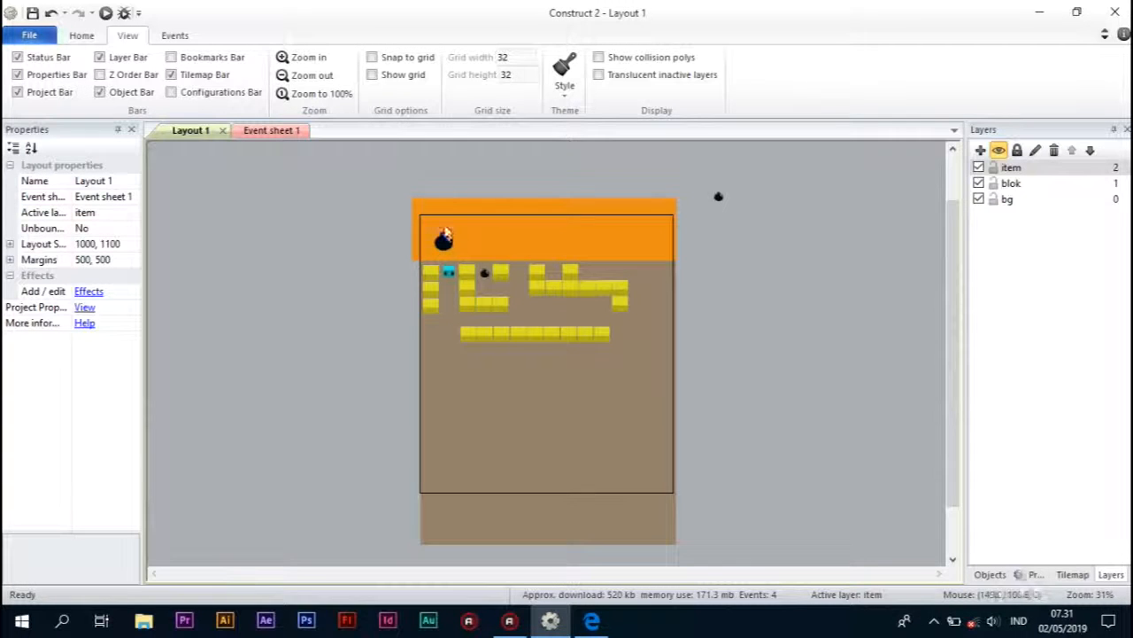
- Insert a Text object with its default name in the empty area beside the maze's right edge
right_click(264, 221)
click(301, 230)
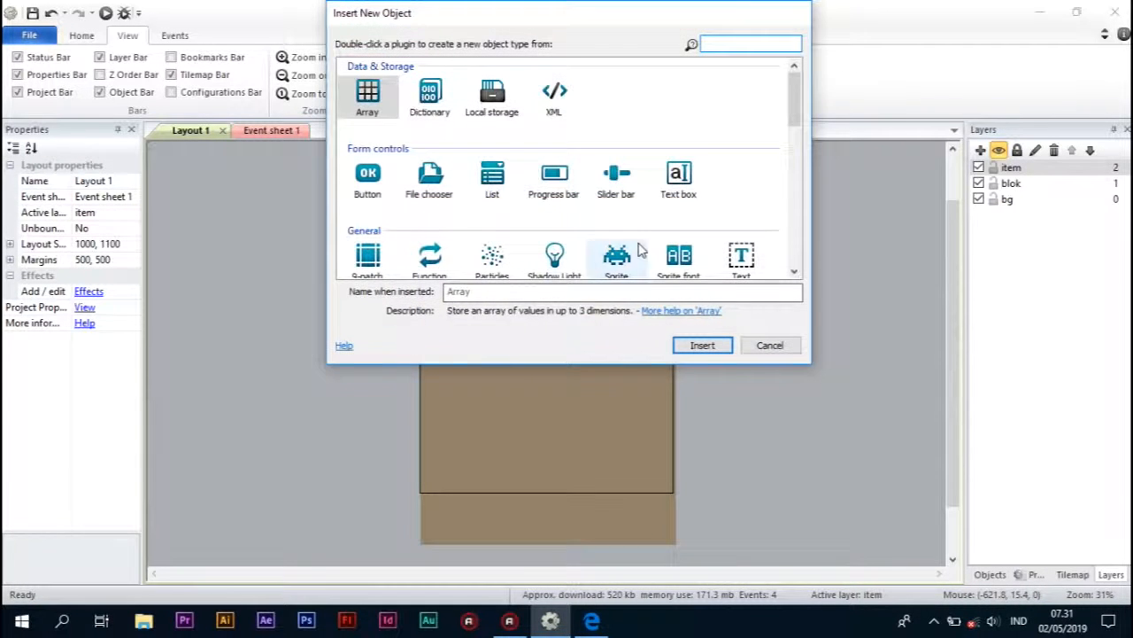
click(741, 257)
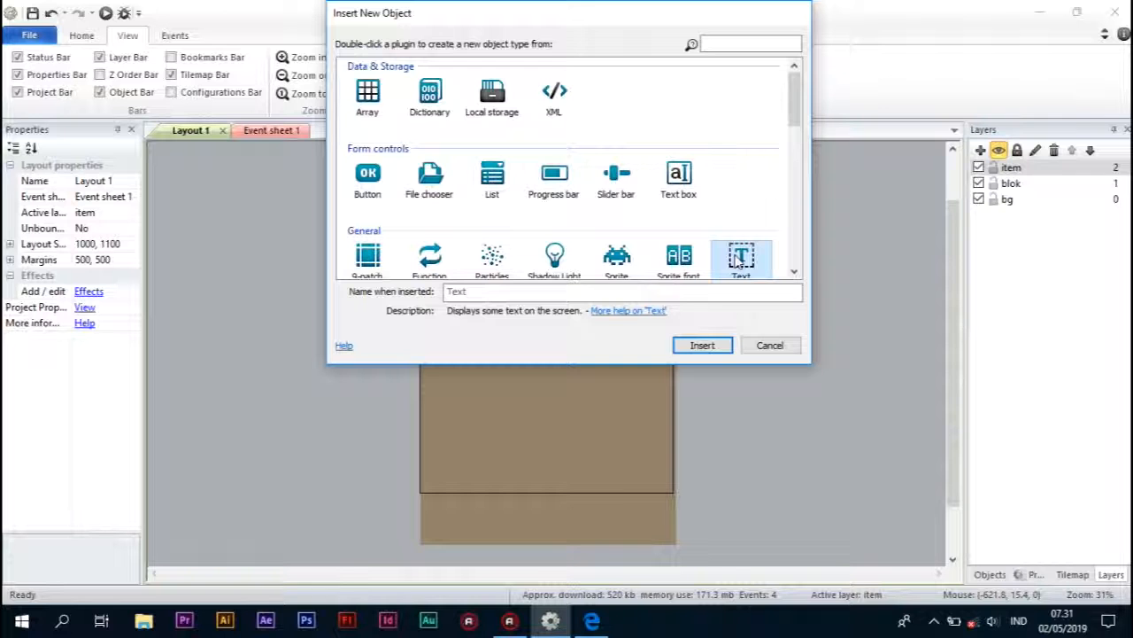
double_click(741, 257)
click(787, 268)
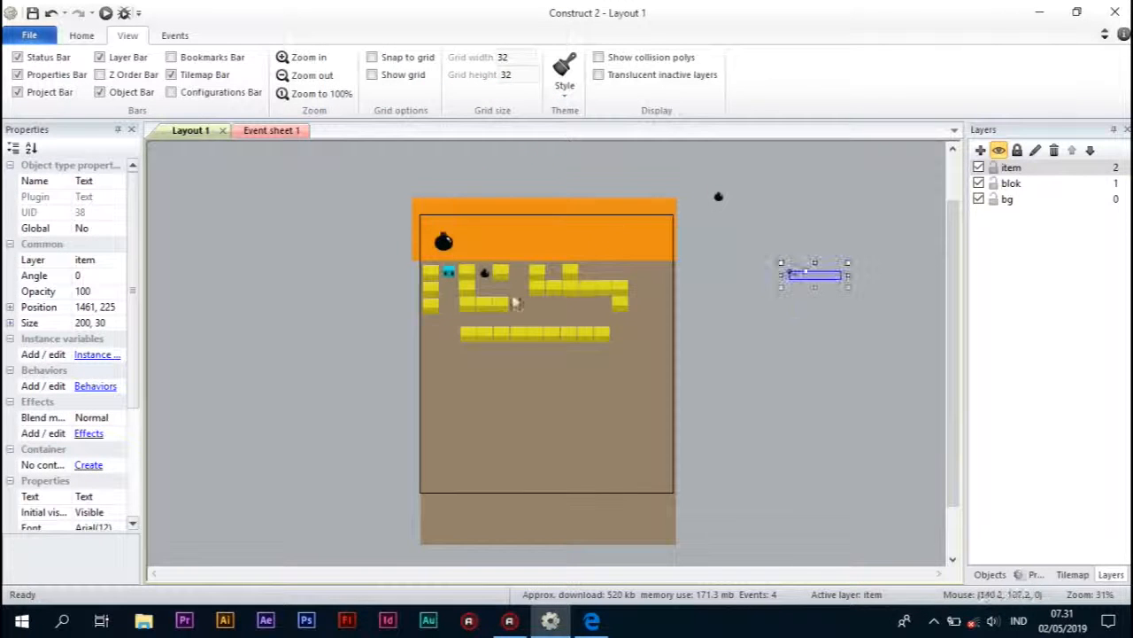
- Set the text object's font to Arial, bold (Tebal), size 28
scroll(108, 425, down, 4)
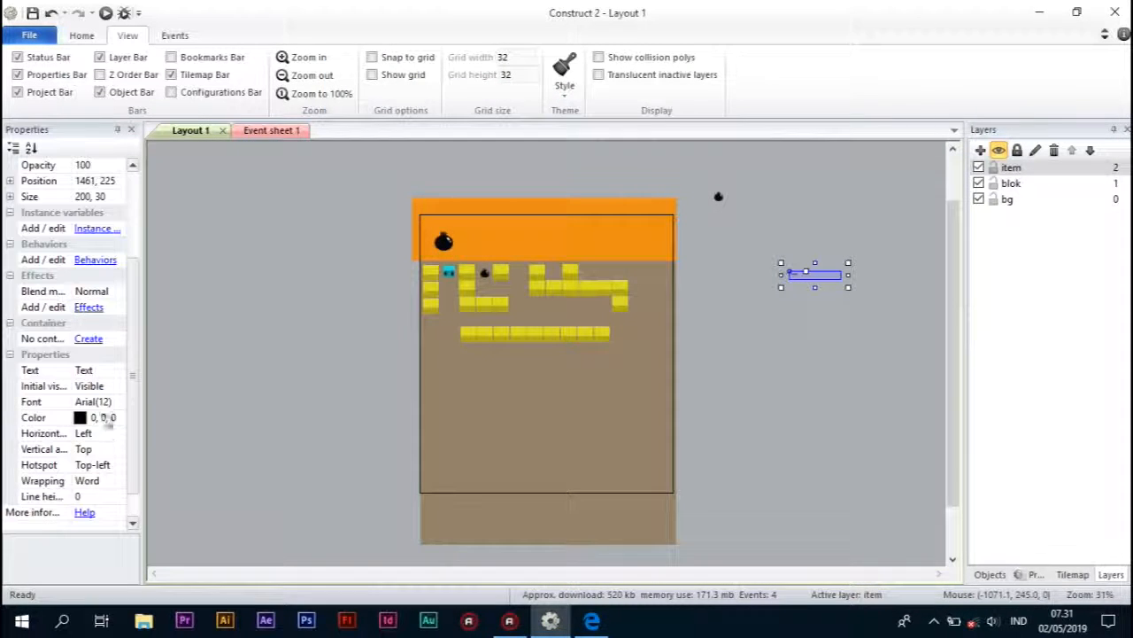
click(122, 401)
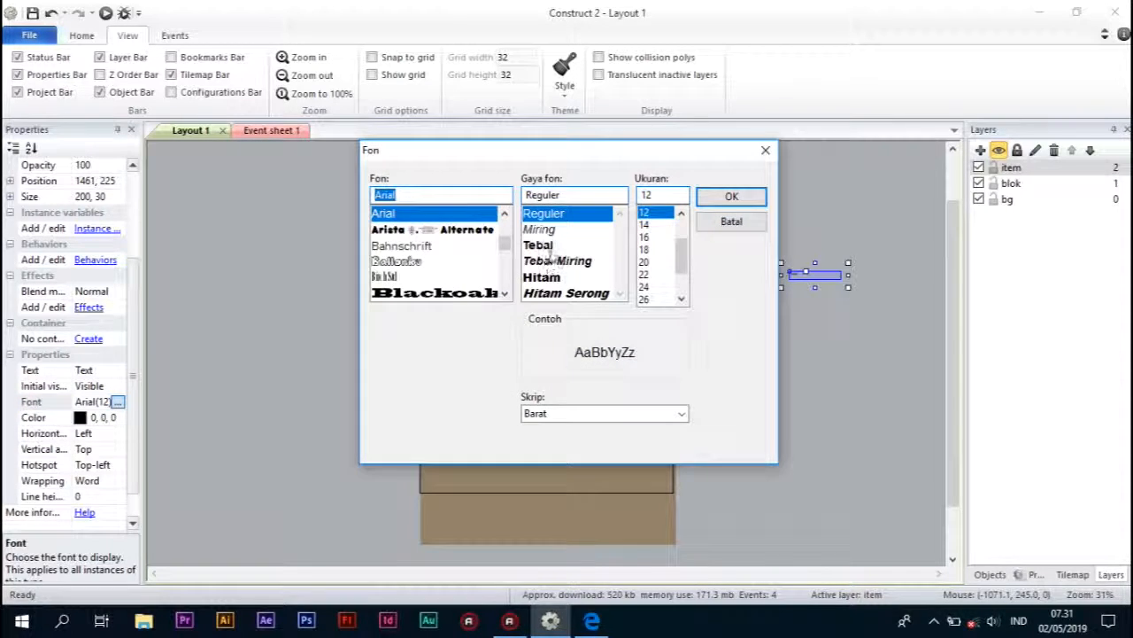
click(540, 245)
click(645, 298)
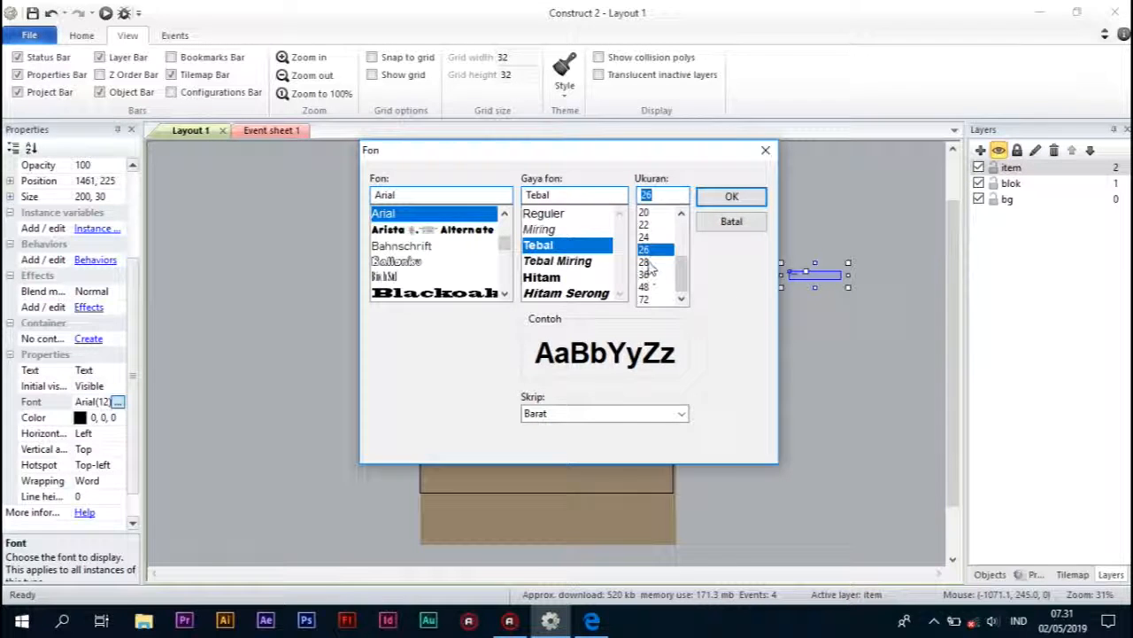
click(645, 262)
click(731, 196)
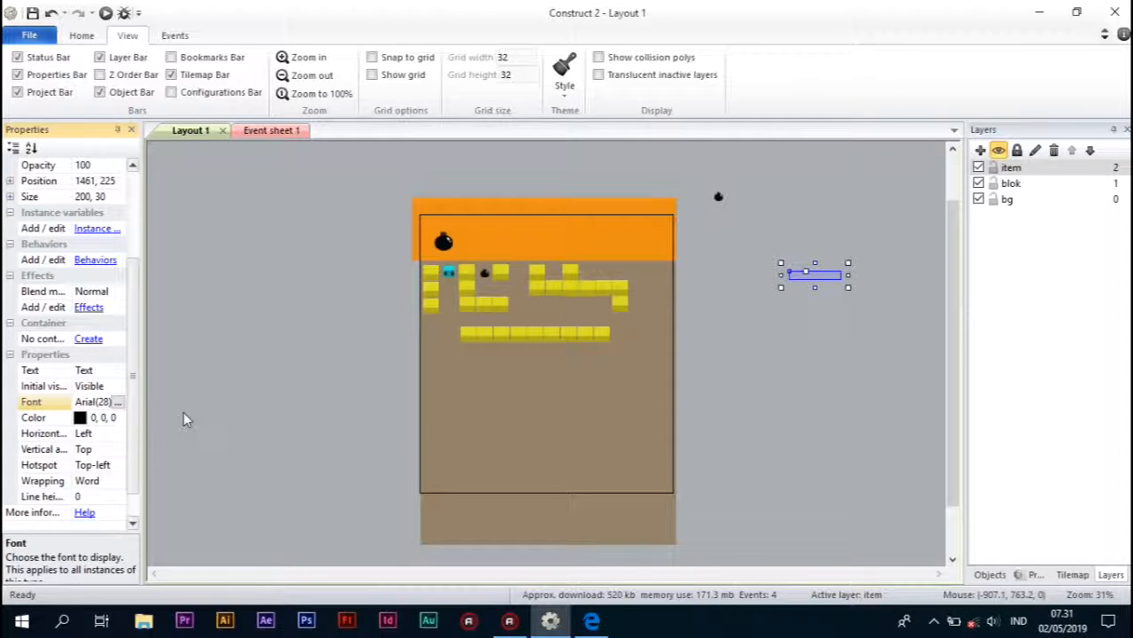
- Enlarge the text box to about 200 × 92 and place it on the banner just right of the bomb icon
click(117, 433)
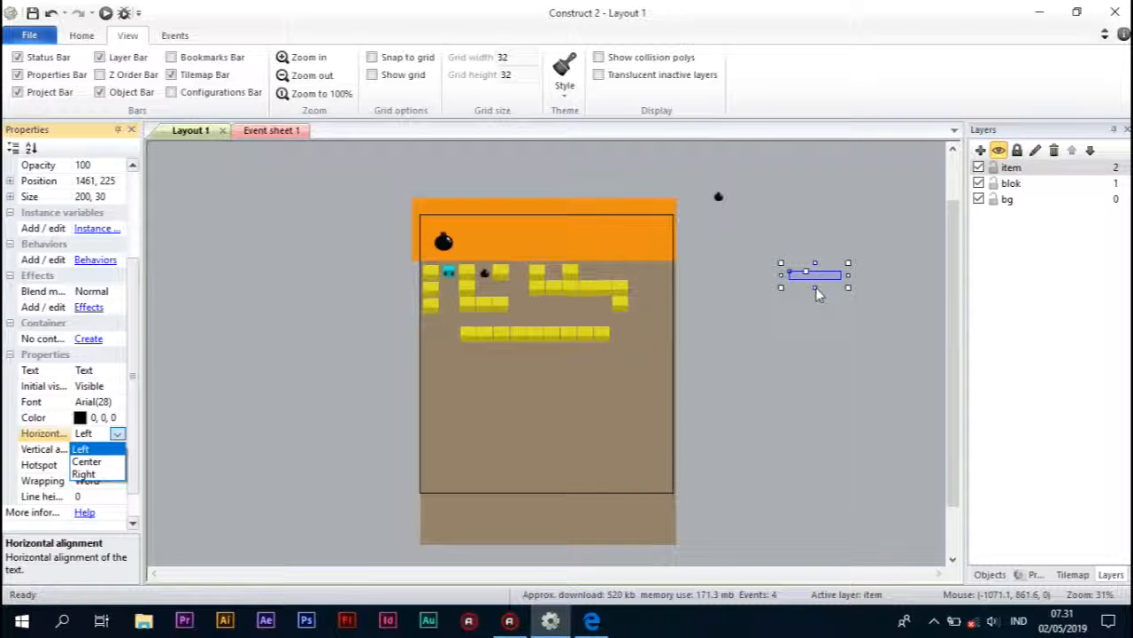
click(816, 290)
drag(814, 287, 484, 253)
- Try to give the text object on the banner a new name
scroll(125, 193, up, 3)
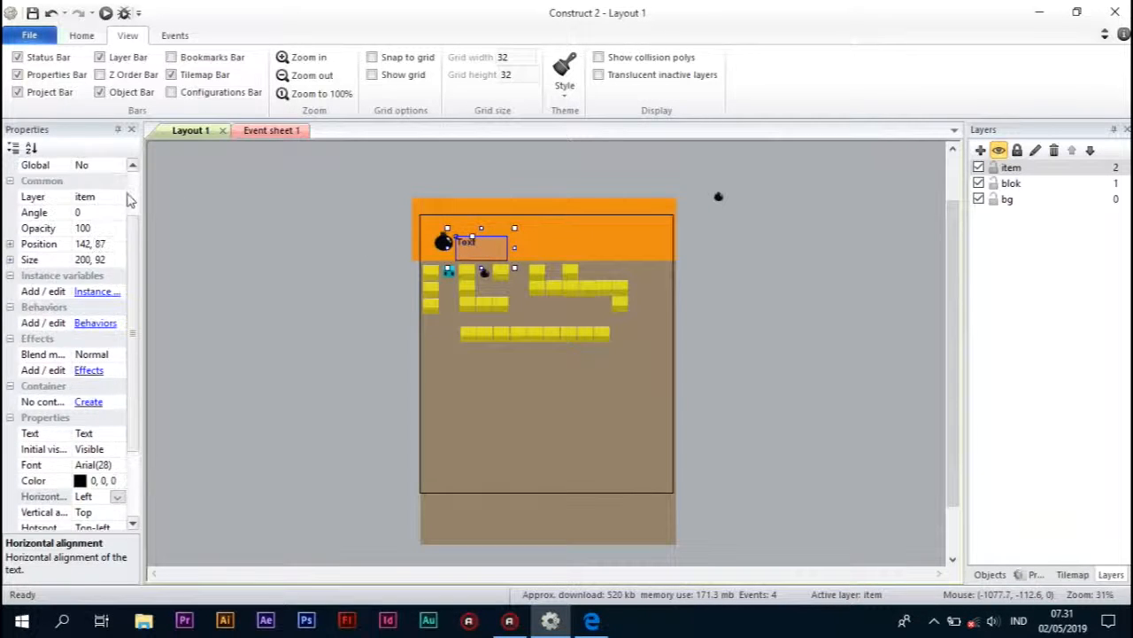
click(109, 181)
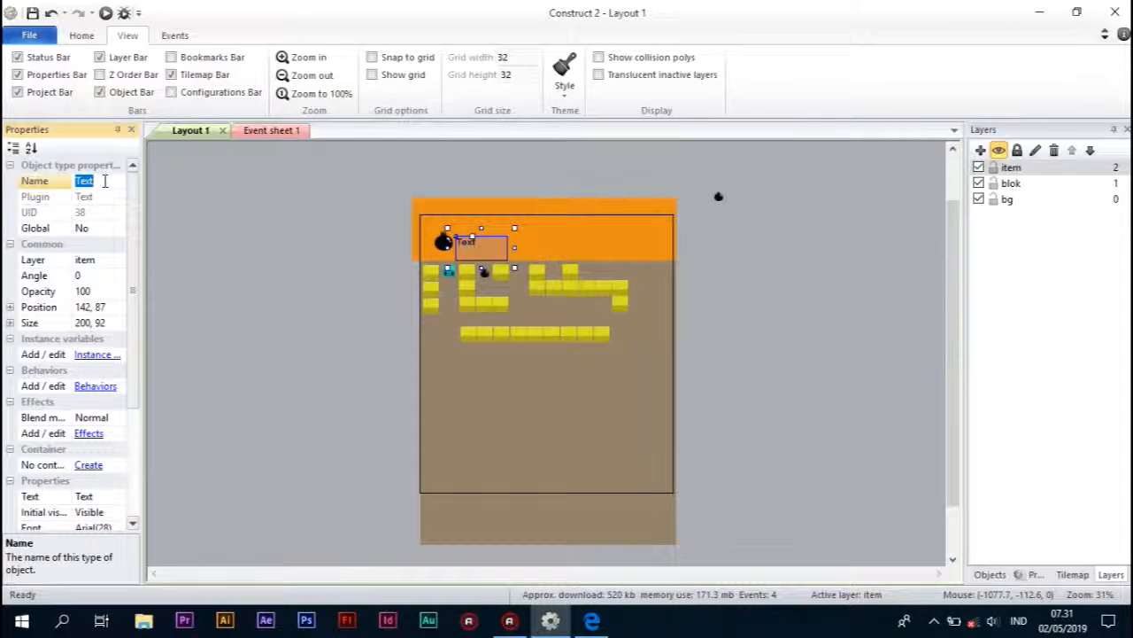
text(bo)
click(400, 236)
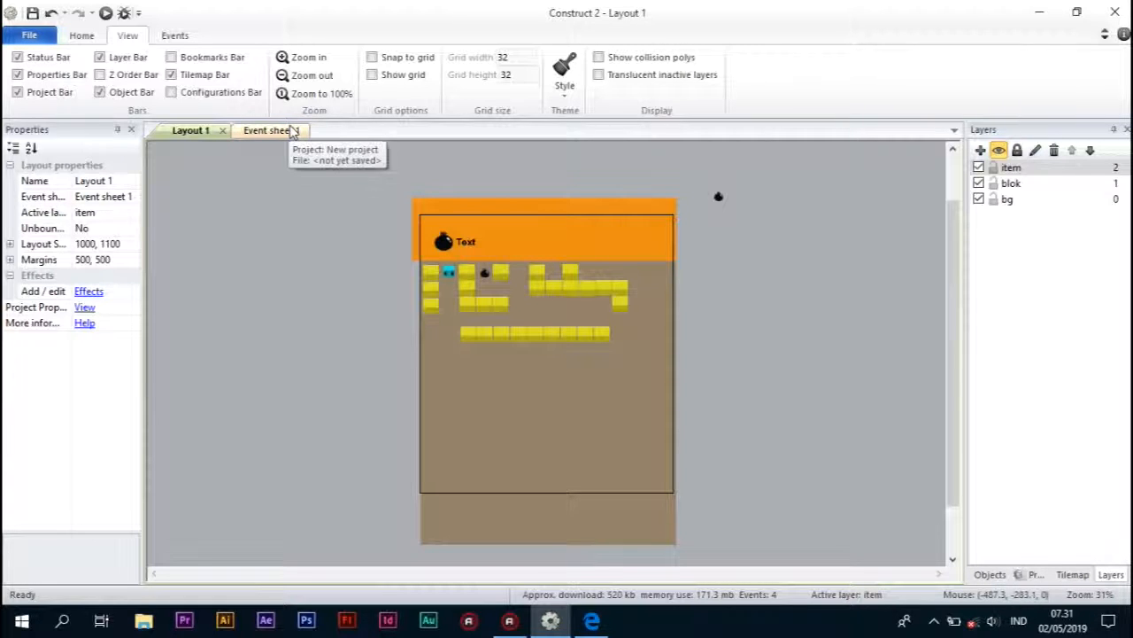
- Add a global number variable named bomb with initial value 0 to Event sheet 1
click(291, 131)
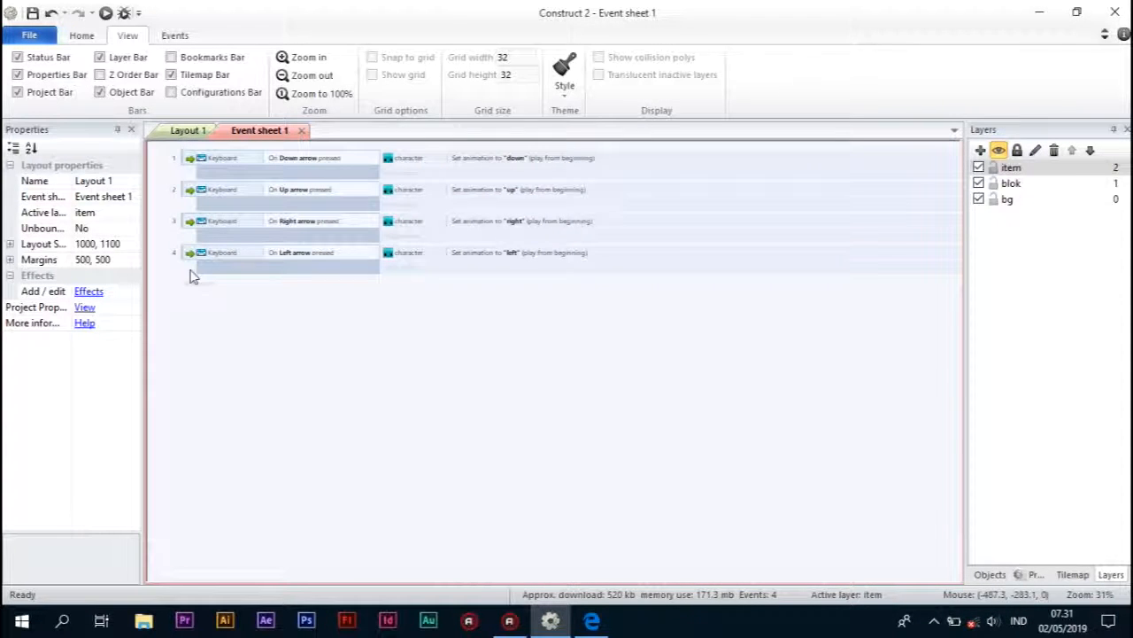
right_click(256, 315)
click(328, 374)
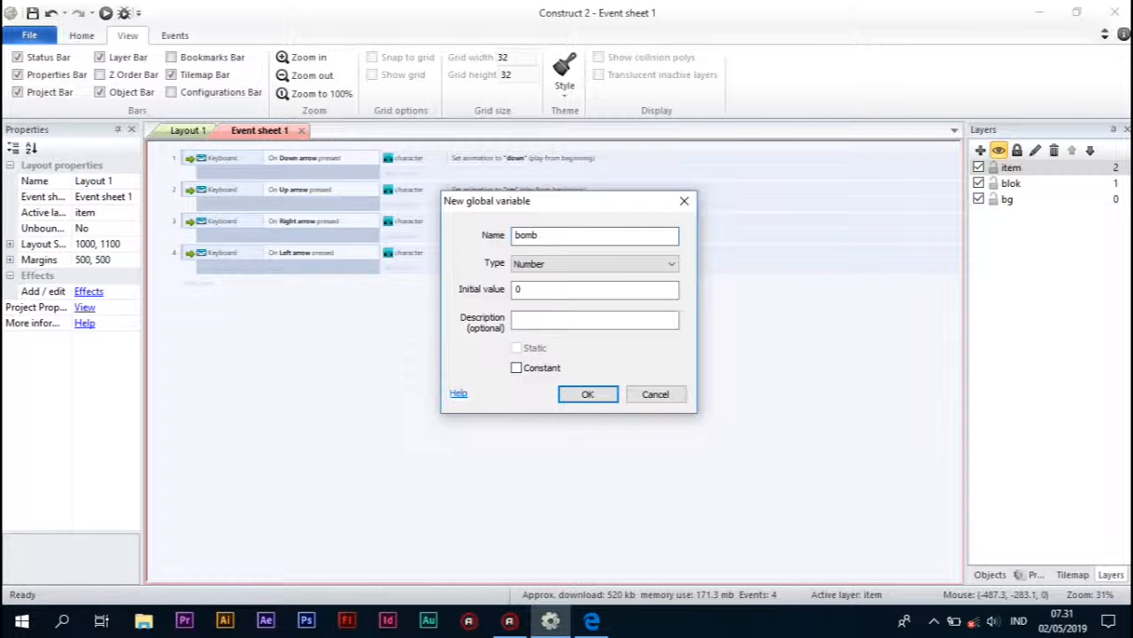
key(Return)
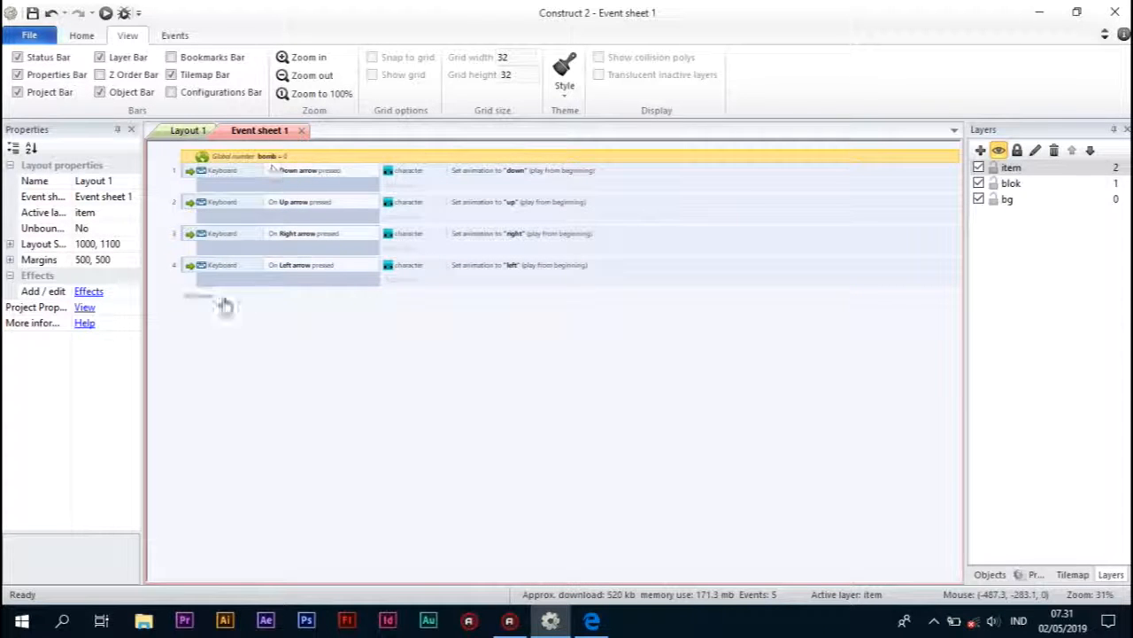
- Add an event with the condition that the character is on collision with the bomb object
click(195, 297)
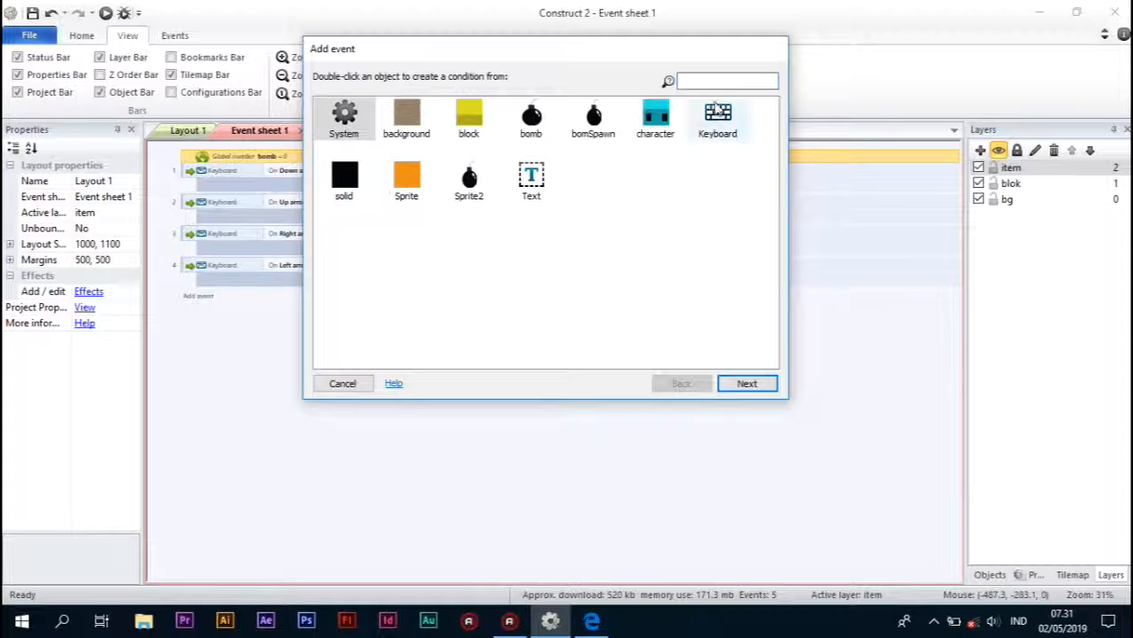
double_click(655, 117)
scroll(576, 195, down, 6)
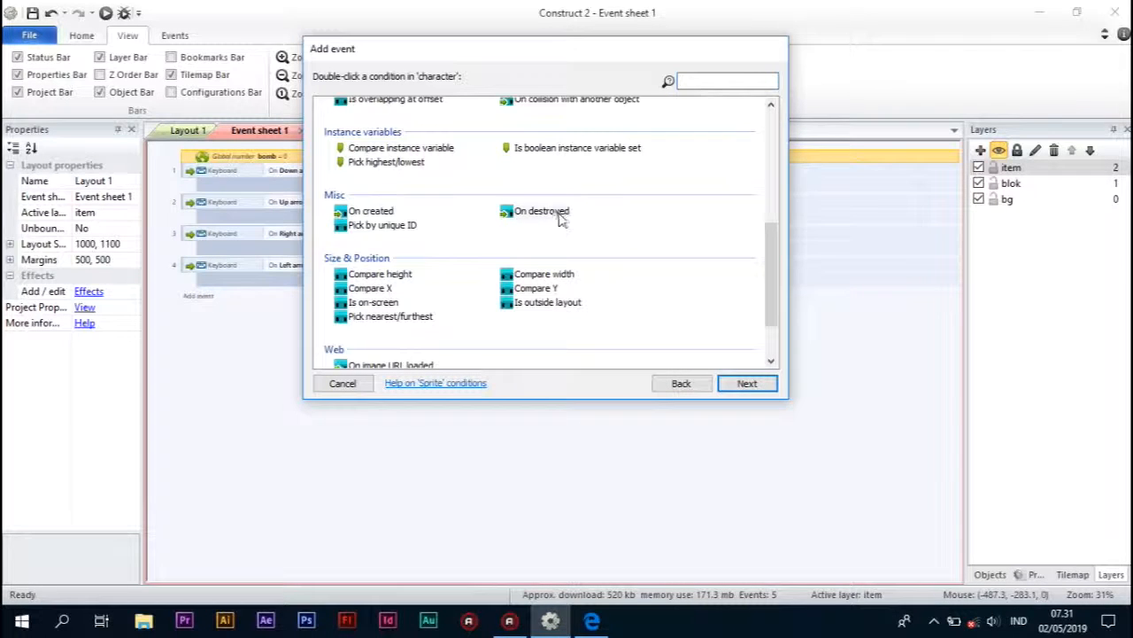
scroll(566, 221, up, 3)
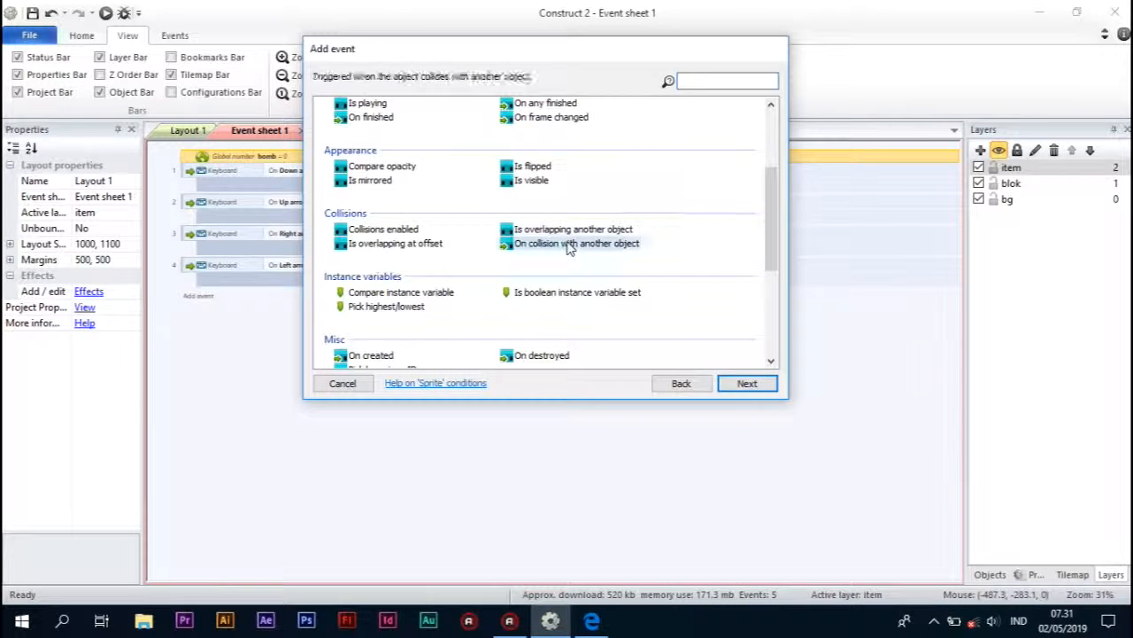
double_click(571, 244)
click(617, 291)
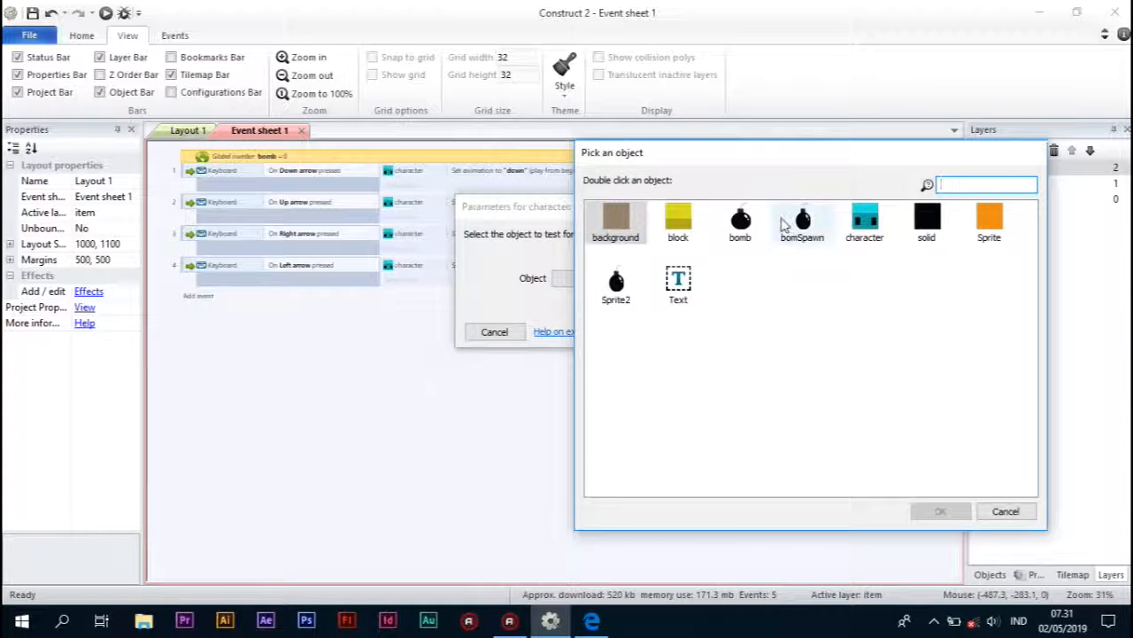
double_click(742, 226)
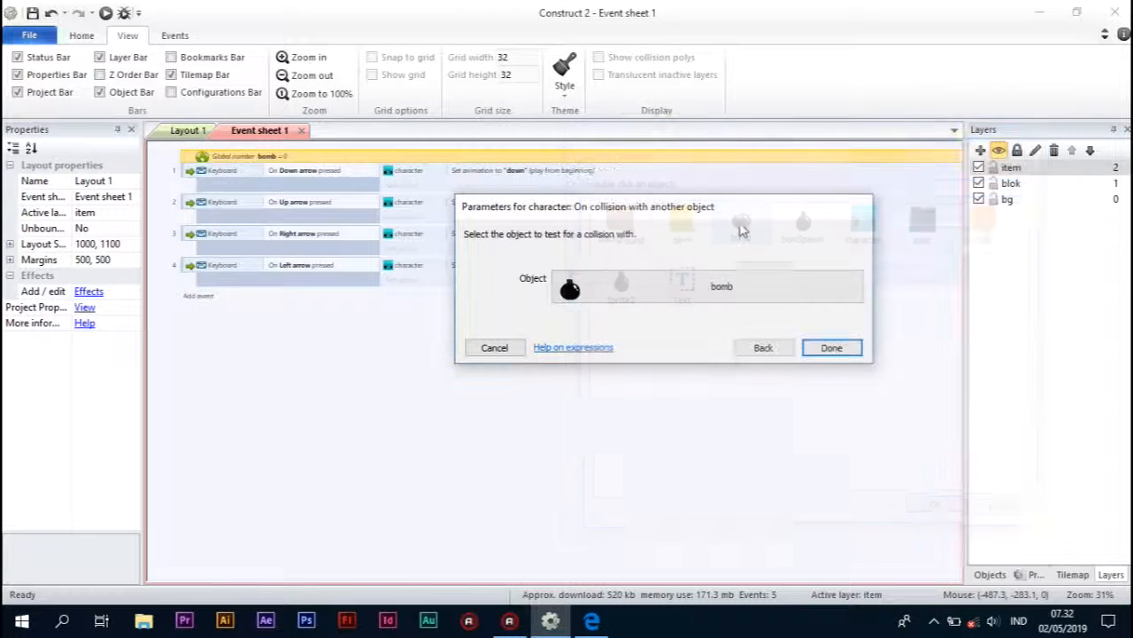
click(824, 349)
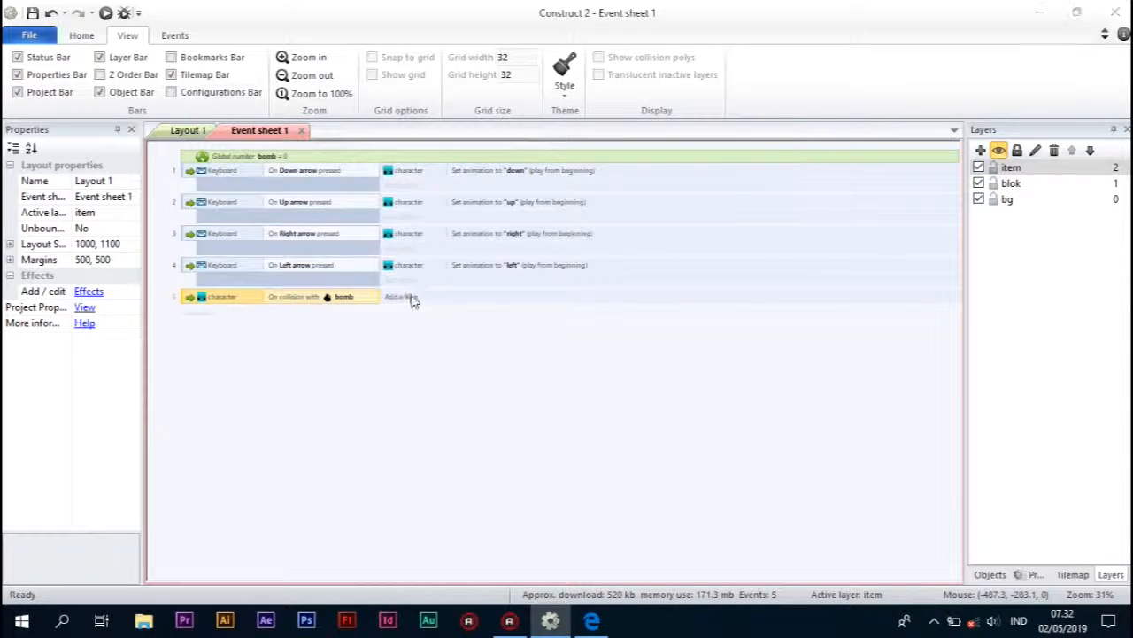
- Add an action to the character–bomb collision event that destroys the bomb object
click(409, 299)
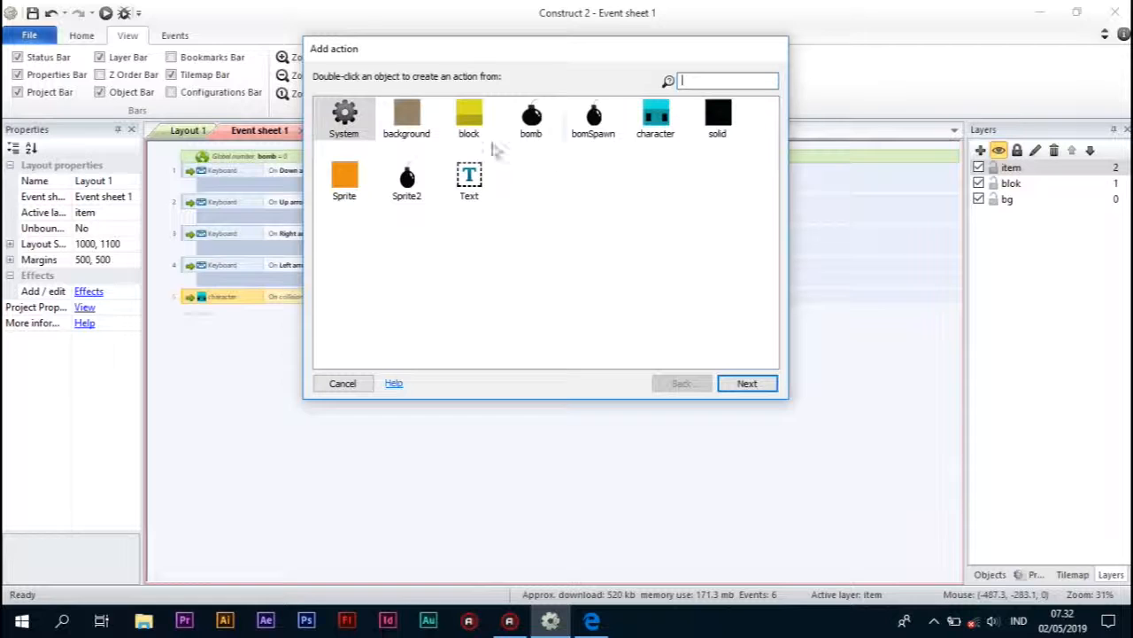
double_click(531, 116)
scroll(366, 256, down, 5)
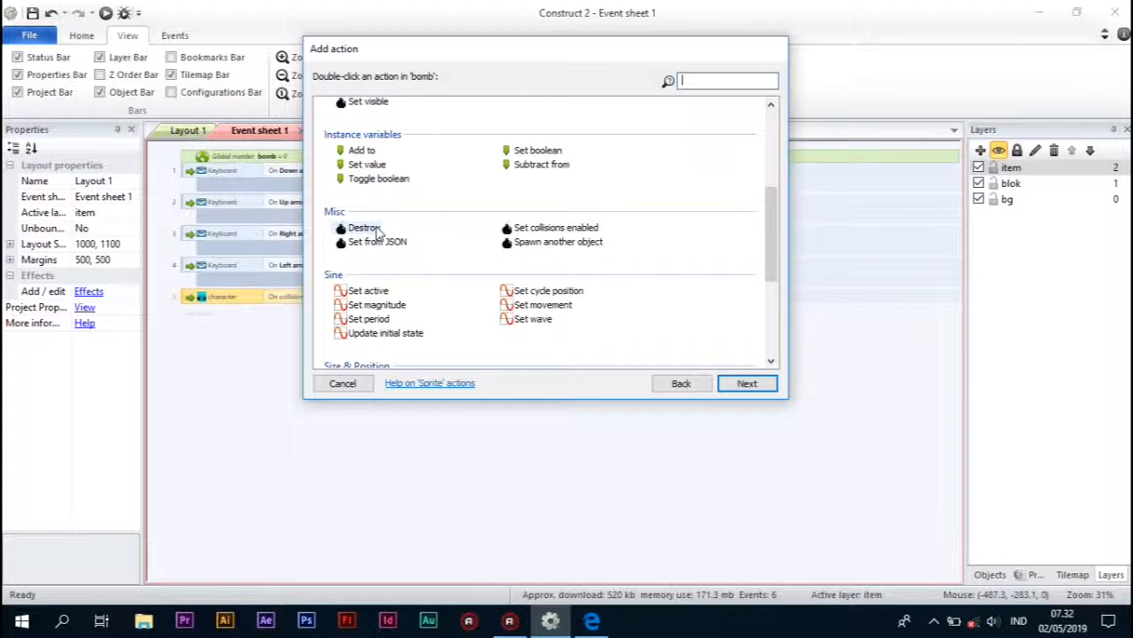
double_click(365, 227)
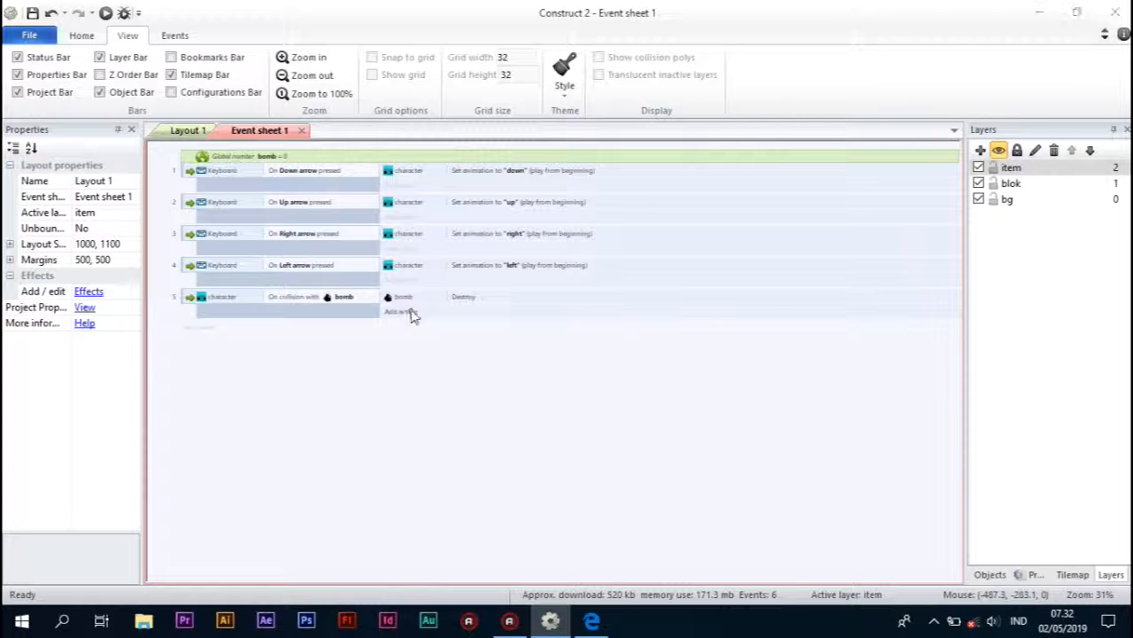
- Add a System action to the collision event that adds 1 to the global variable bomb
click(410, 317)
double_click(346, 116)
double_click(355, 345)
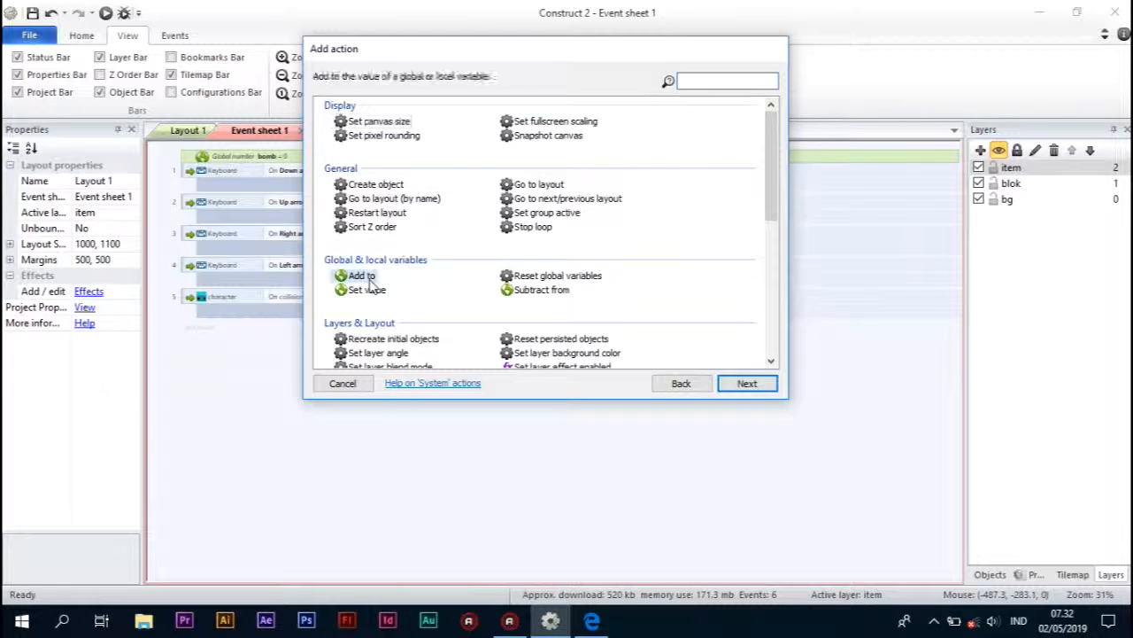
click(833, 356)
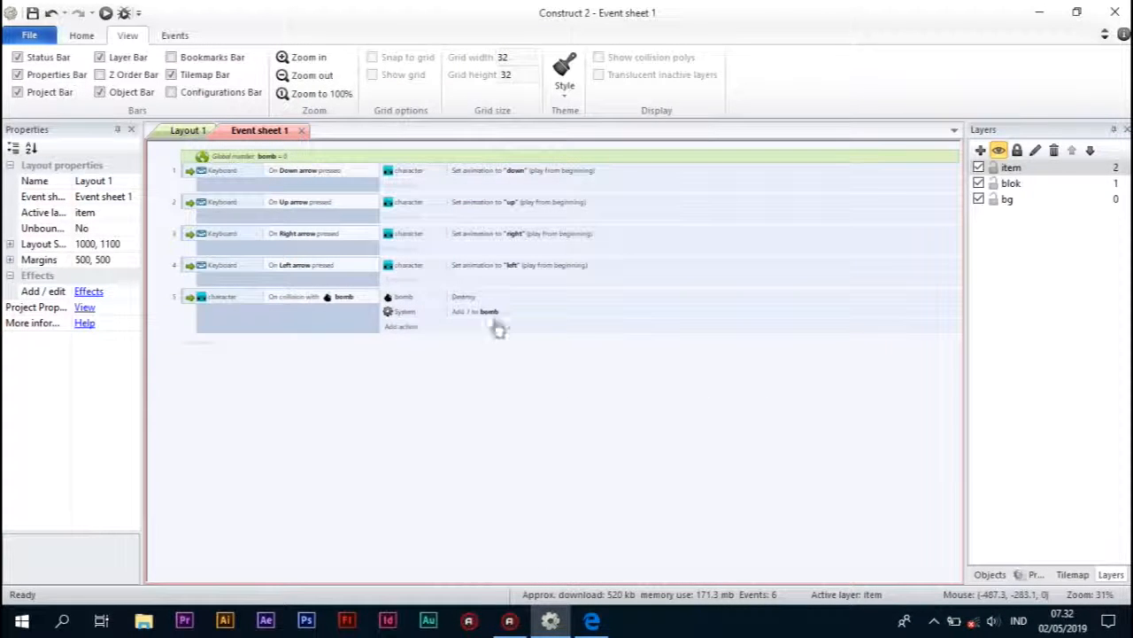
right_click(258, 387)
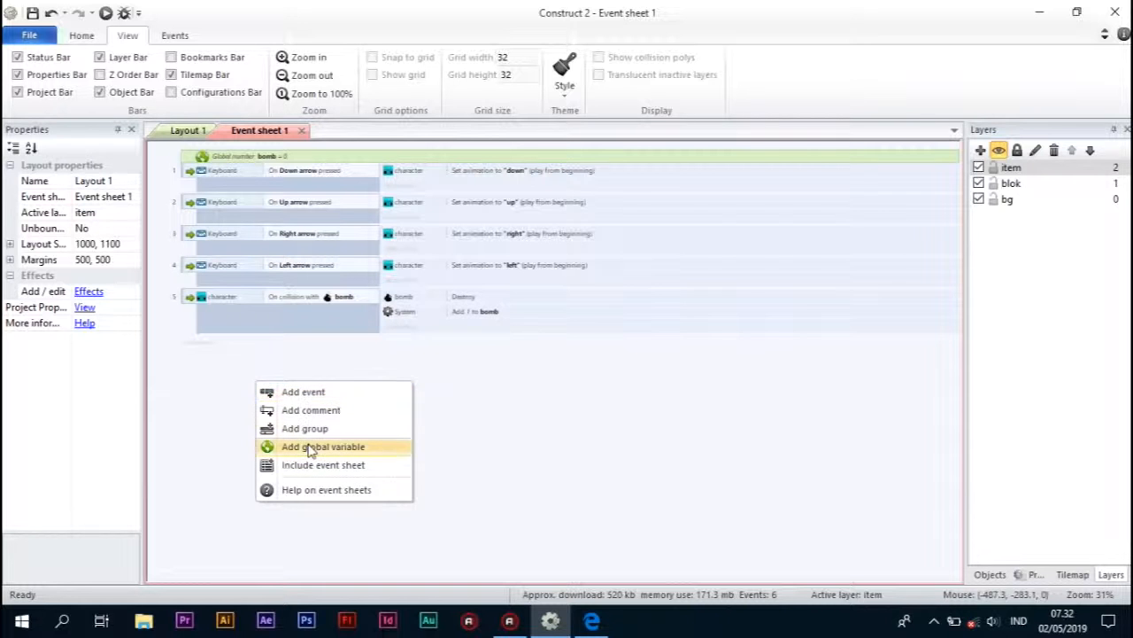
click(412, 334)
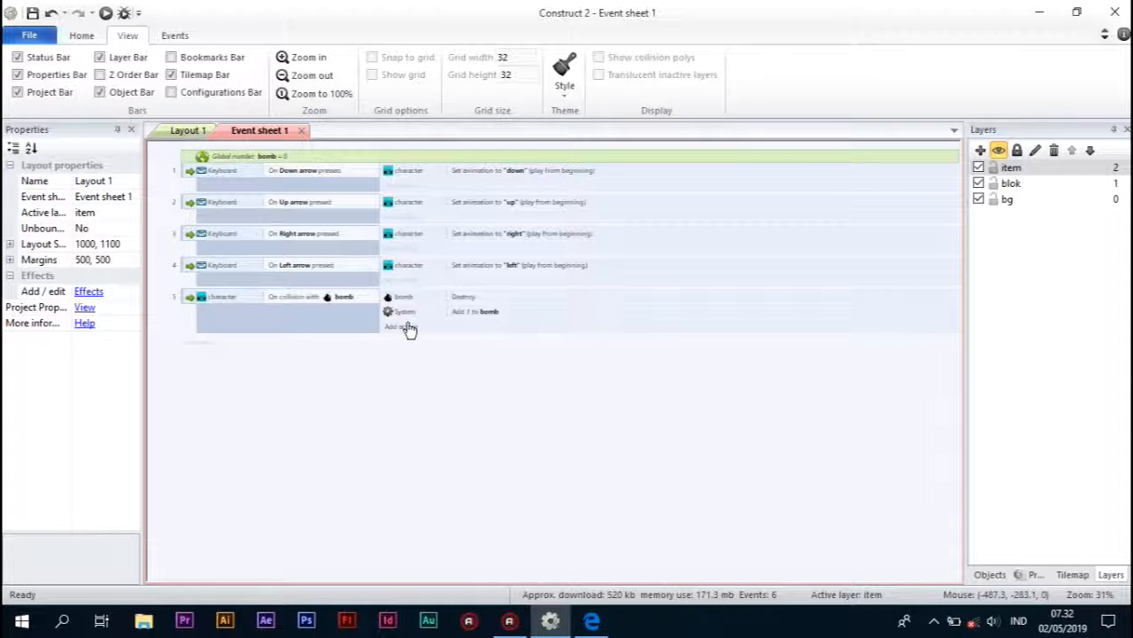
- Add a Set text action for the Text object to the collision event, using the expression ""&bomb with the global variable
click(410, 330)
double_click(470, 177)
scroll(531, 275, down, 5)
double_click(531, 280)
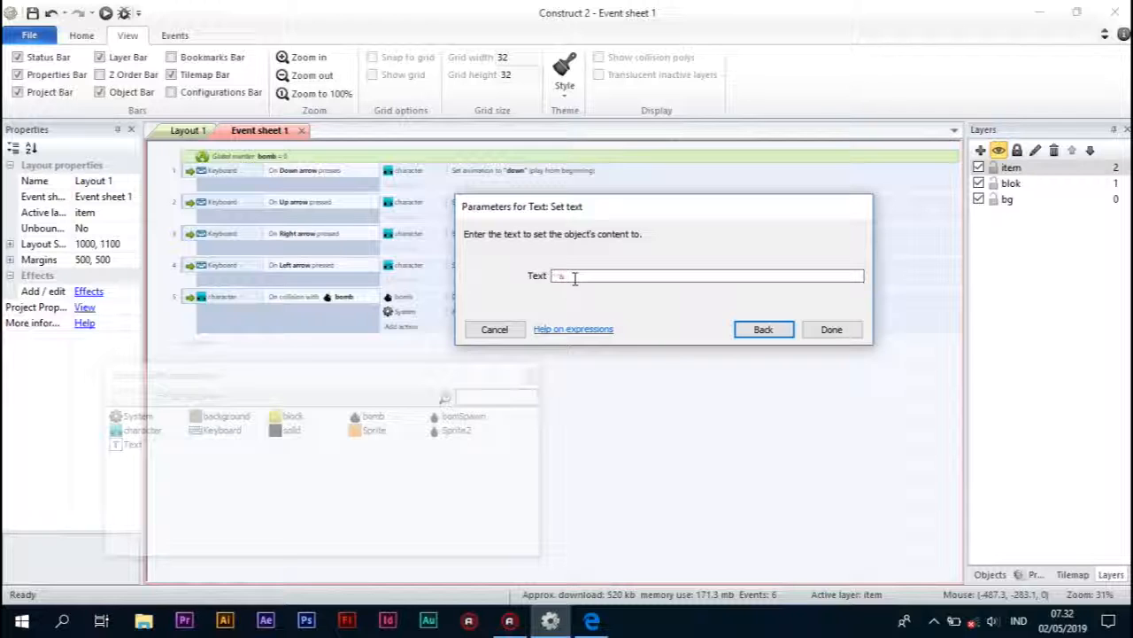
text(bo)
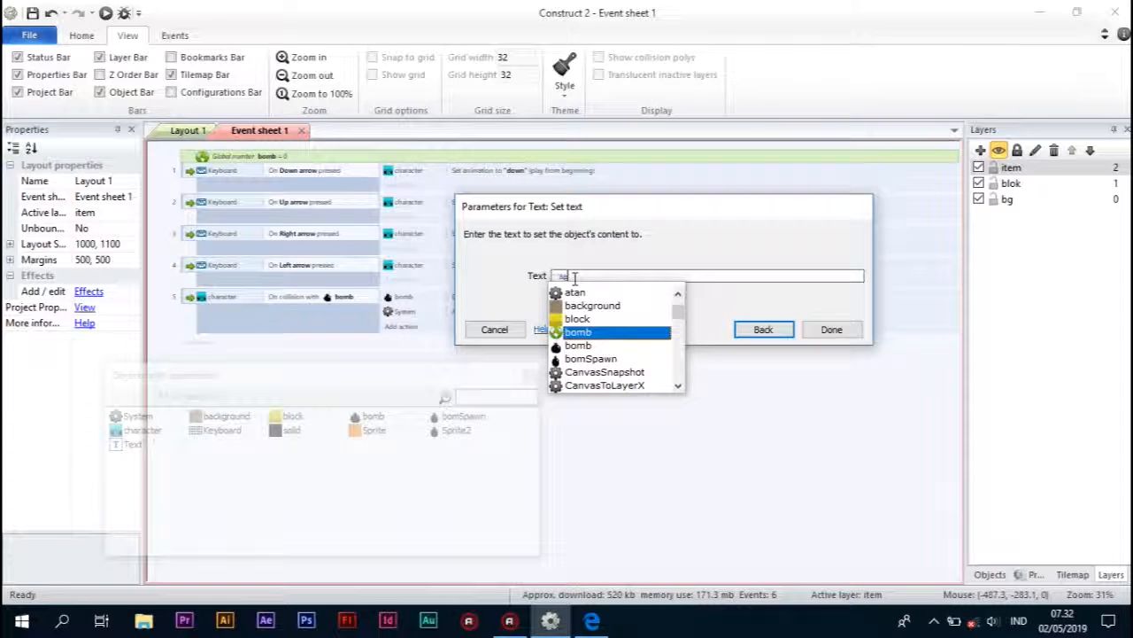
key(Return)
key(Return)
- Add an event group named bombpress below the collision event
right_click(338, 408)
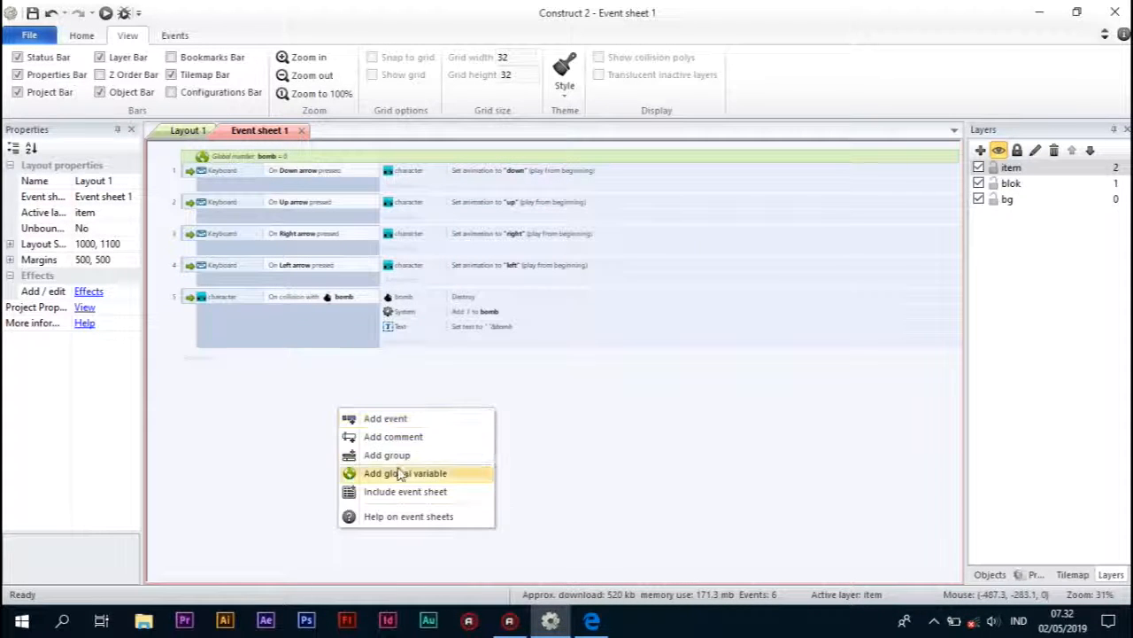
click(383, 456)
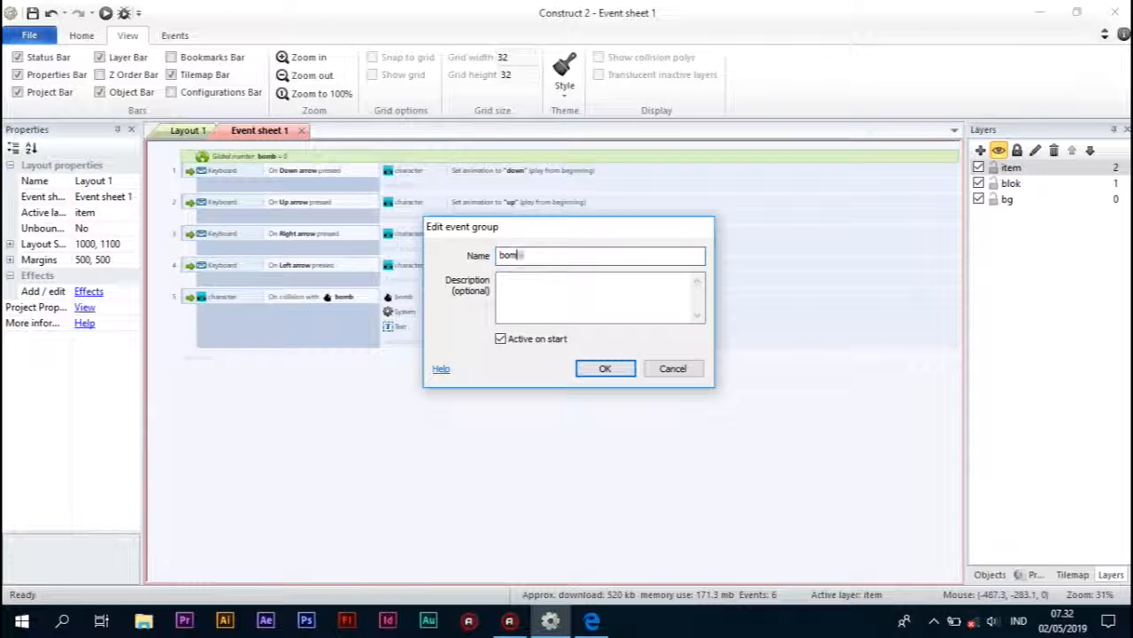
text(bombpress)
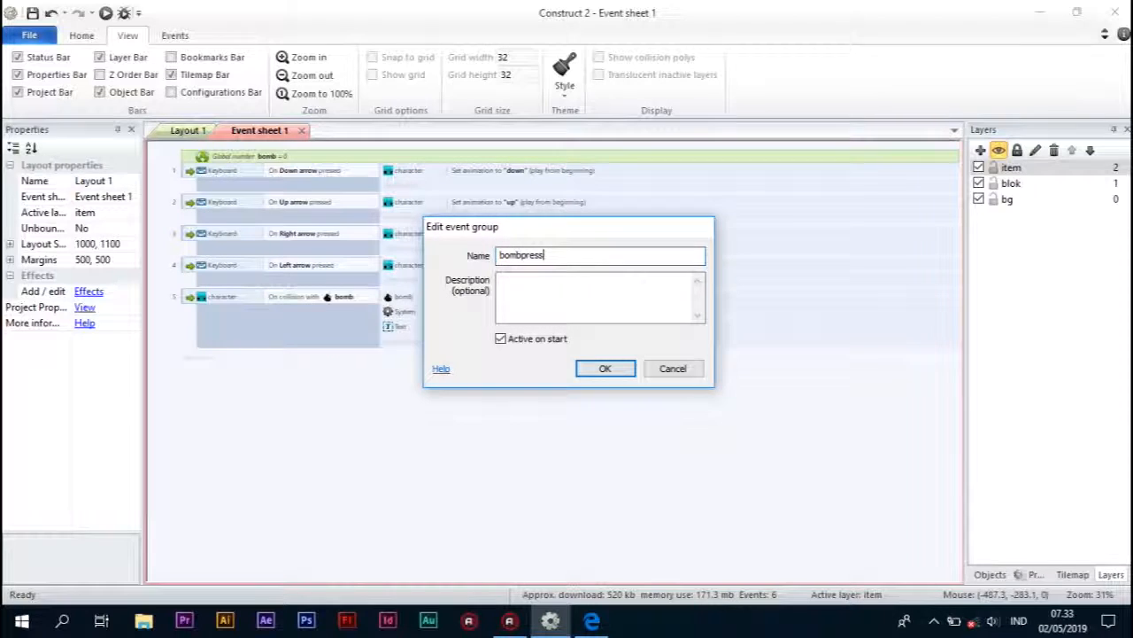
key(Return)
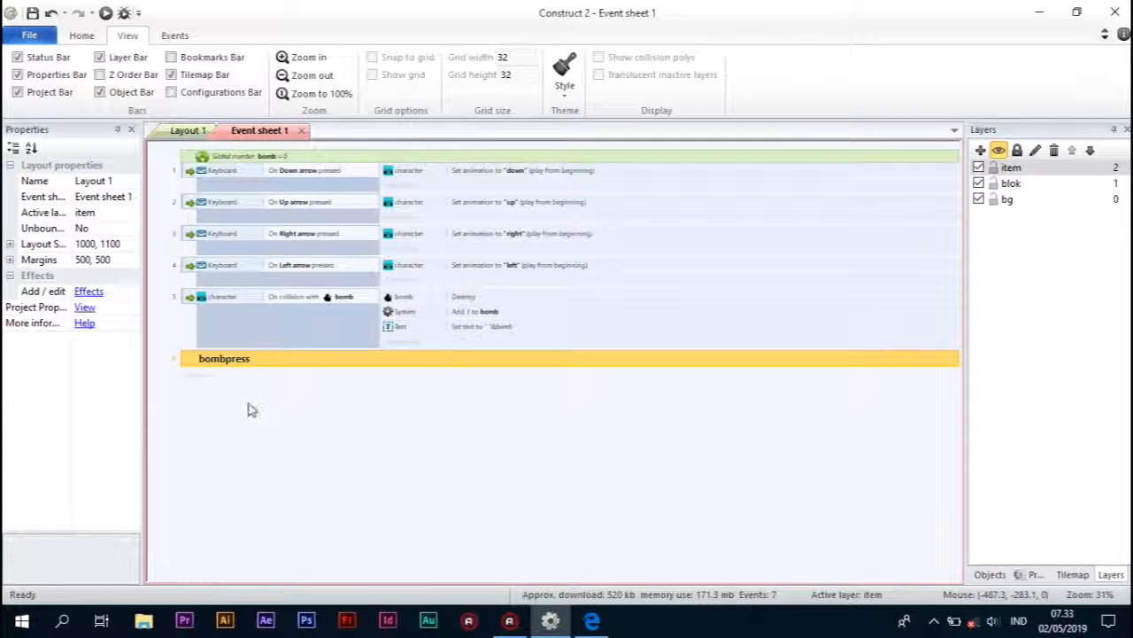
- Add a Keyboard event below the bombpress group with the condition On key pressed for Space
right_click(249, 404)
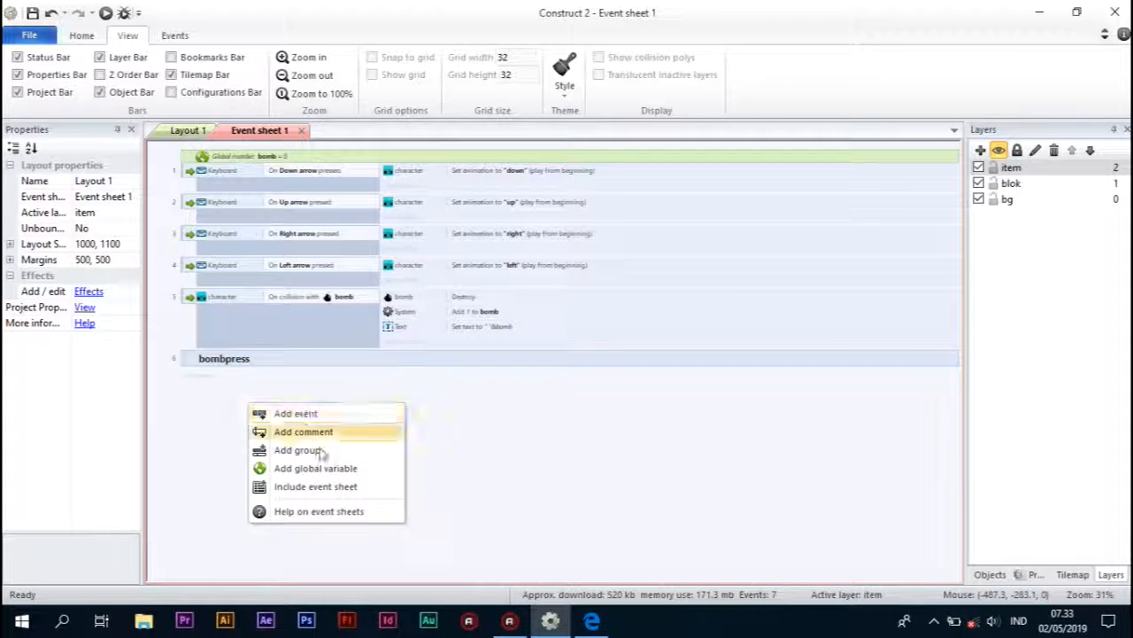
click(316, 413)
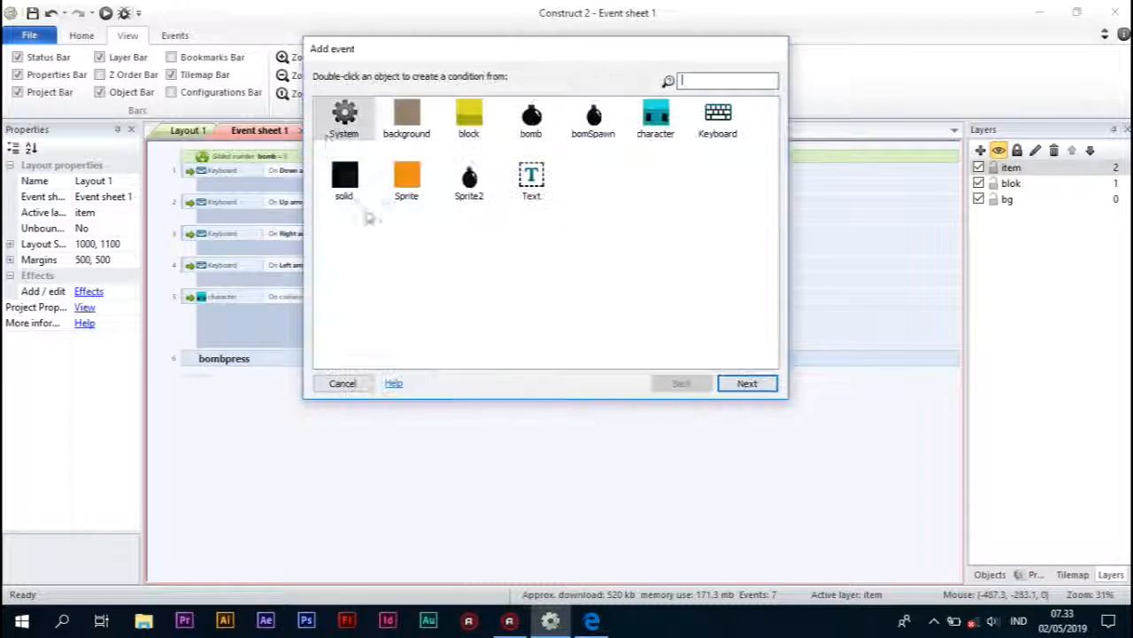
double_click(718, 115)
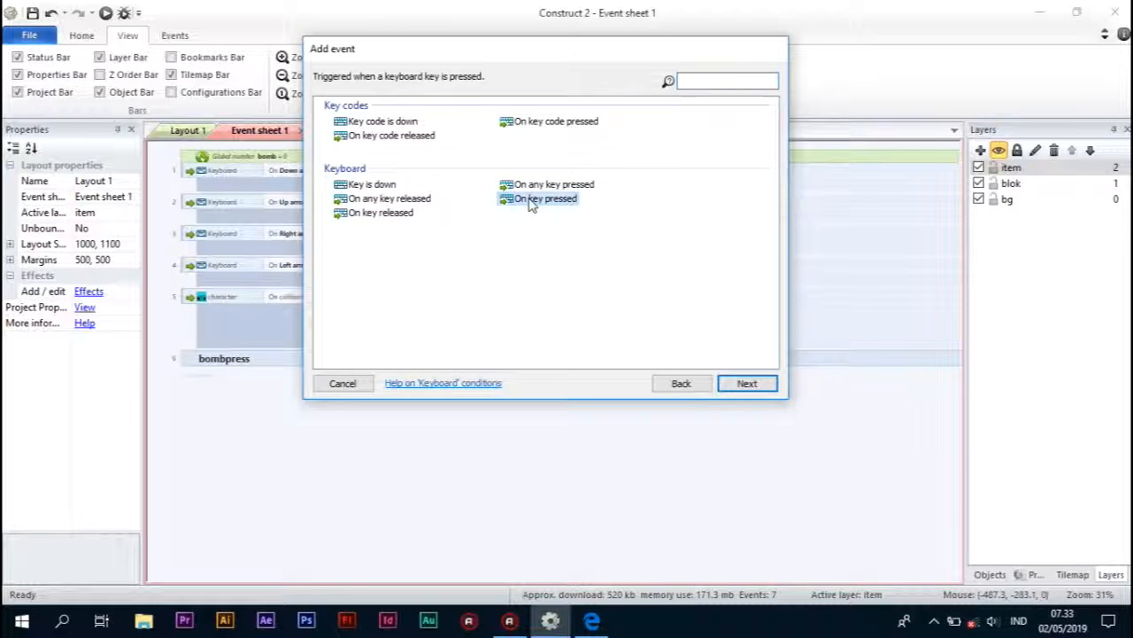
double_click(536, 200)
click(611, 278)
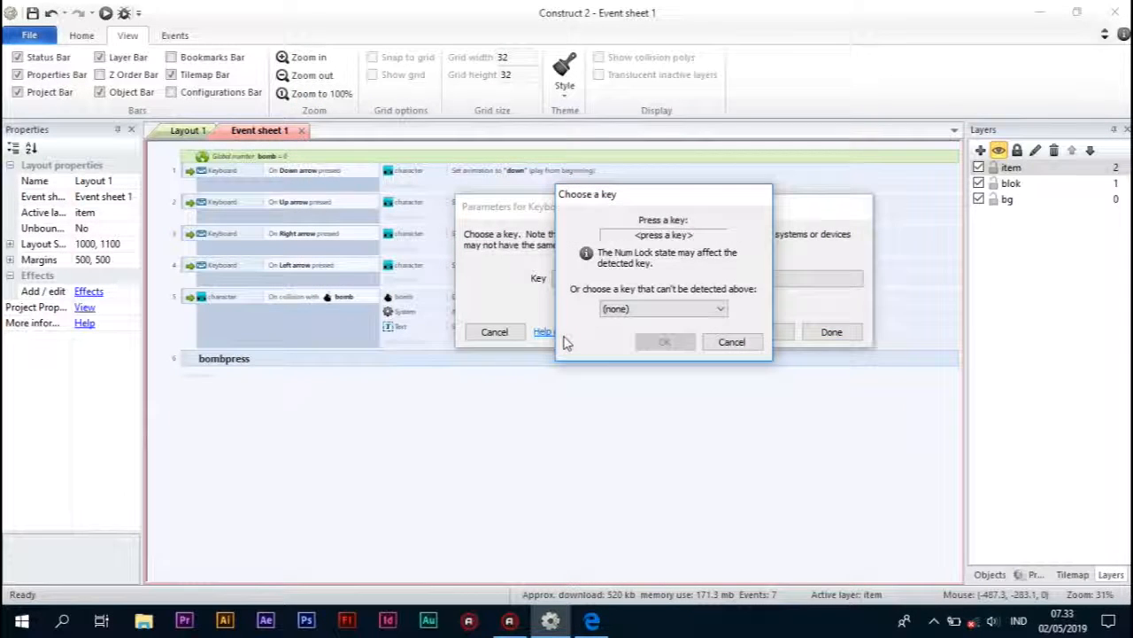
key(space)
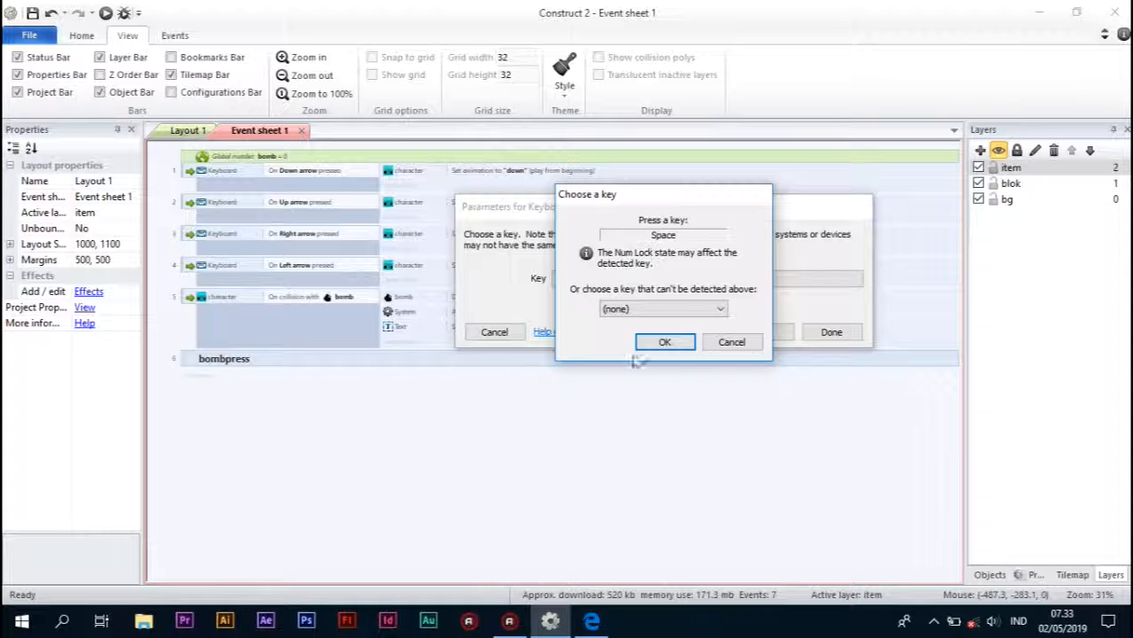
click(665, 342)
click(835, 337)
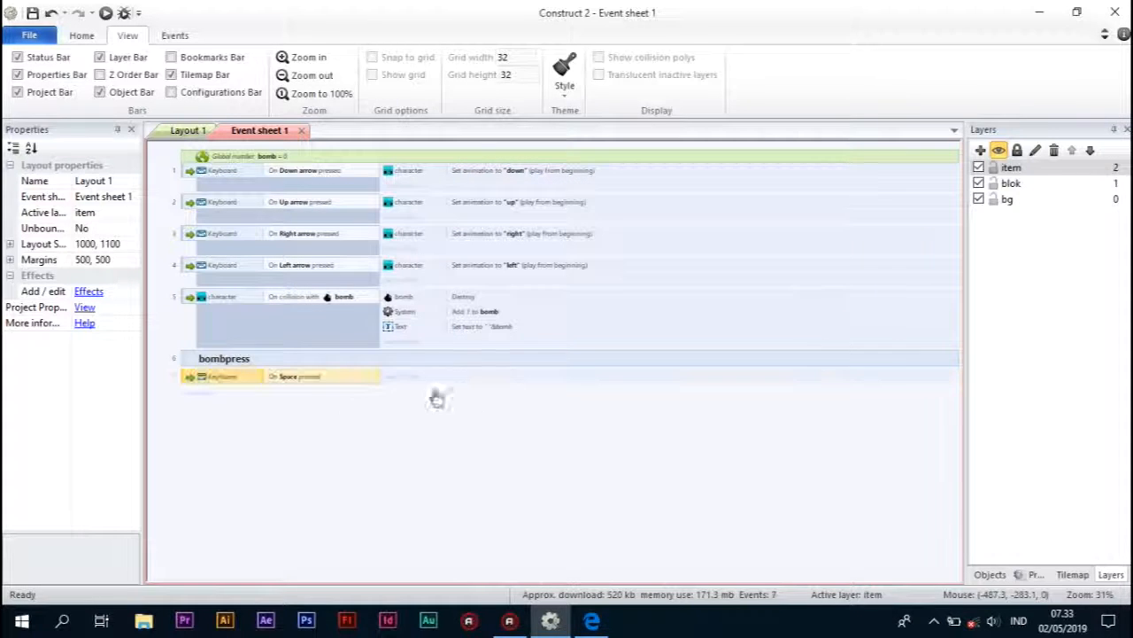
- Make the Space event spawn bomSpawn from the character on layer 2, and nest the event inside the bombpress group
click(404, 381)
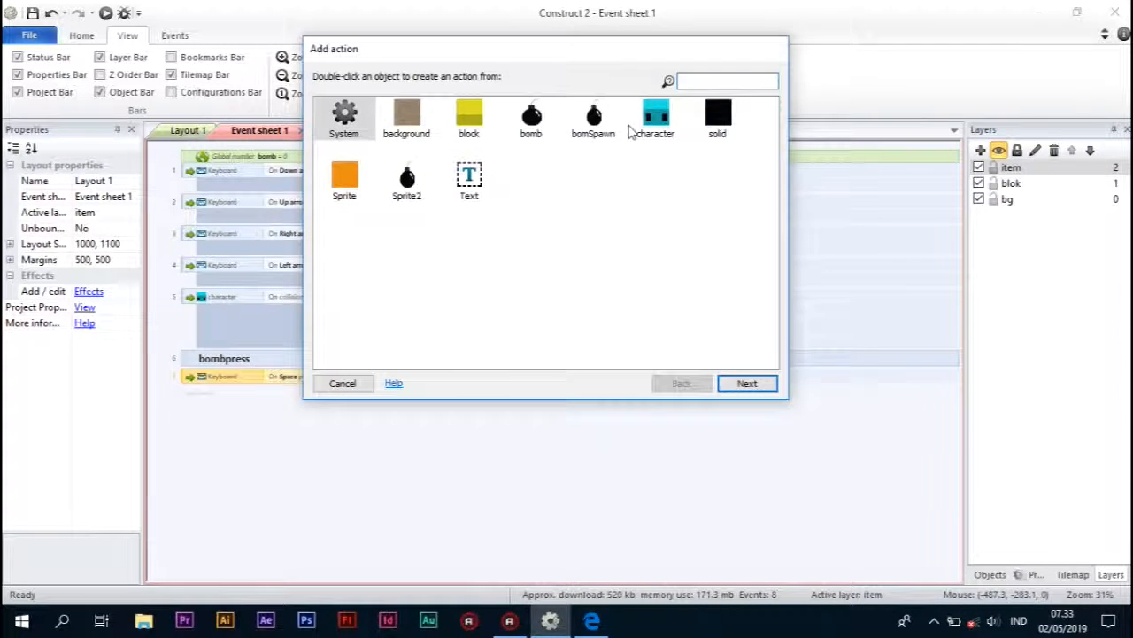
double_click(666, 133)
scroll(576, 261, down, 5)
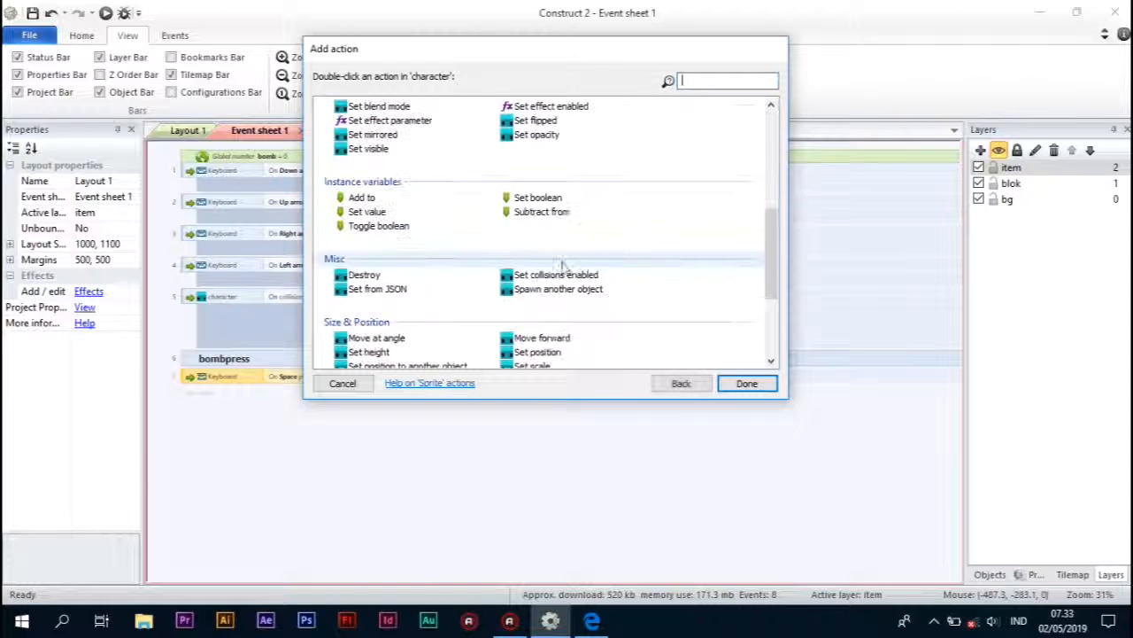
double_click(581, 293)
click(678, 279)
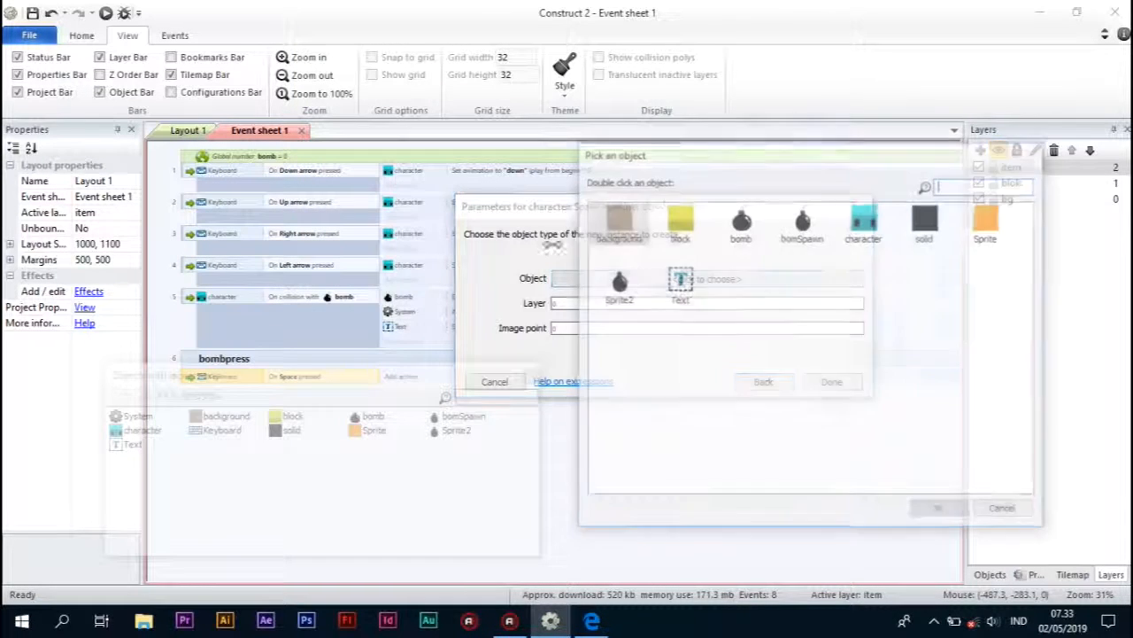
double_click(786, 229)
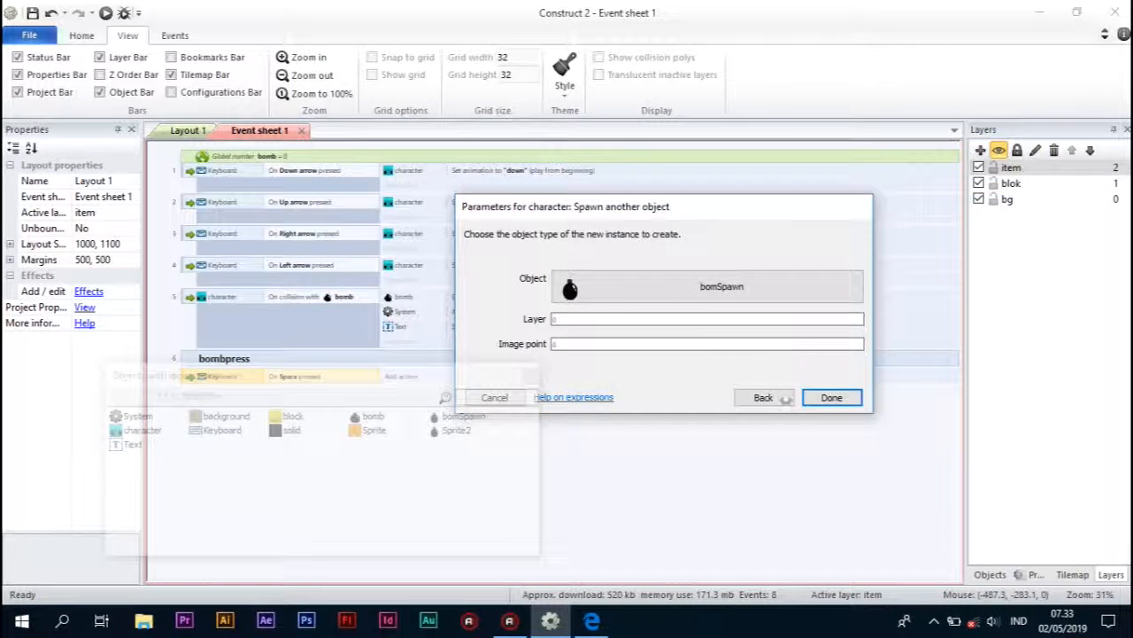
click(575, 320)
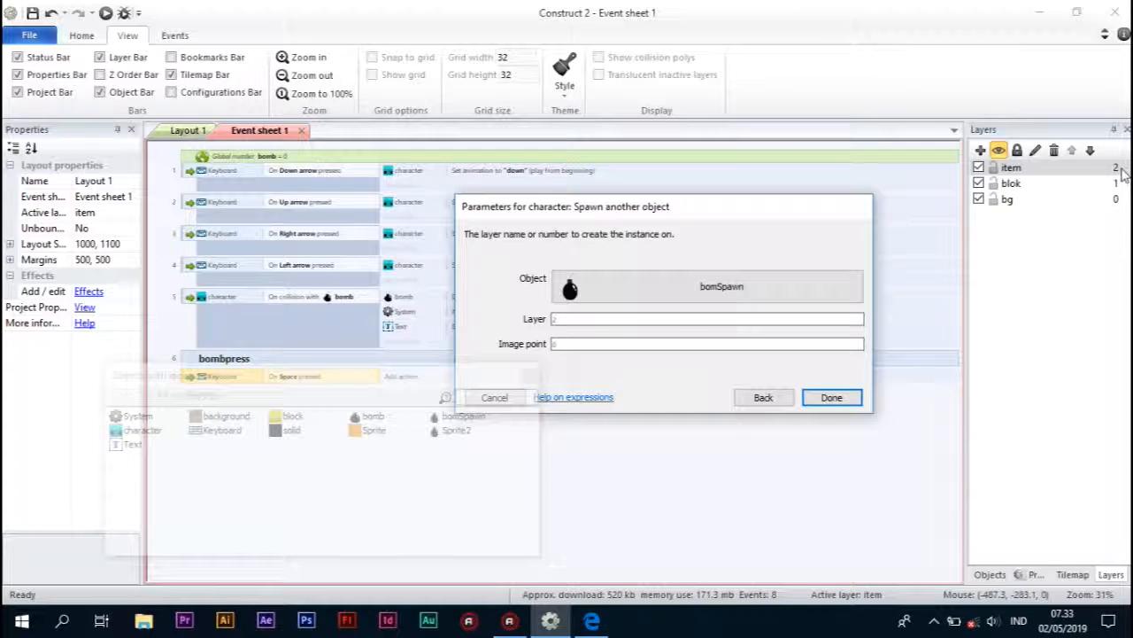
click(841, 399)
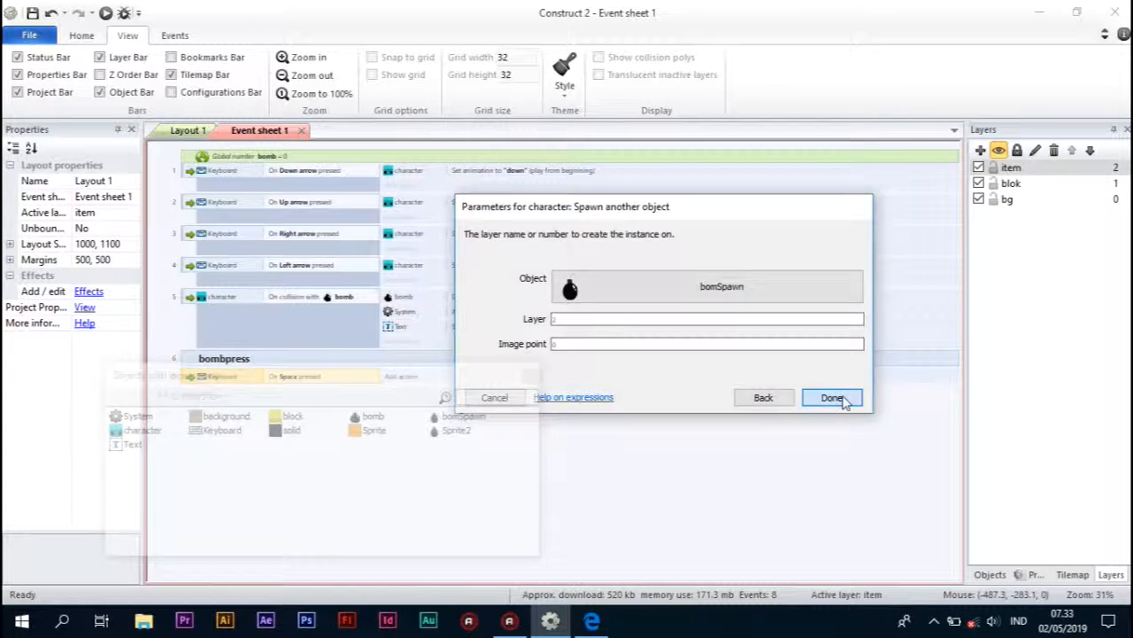
click(291, 392)
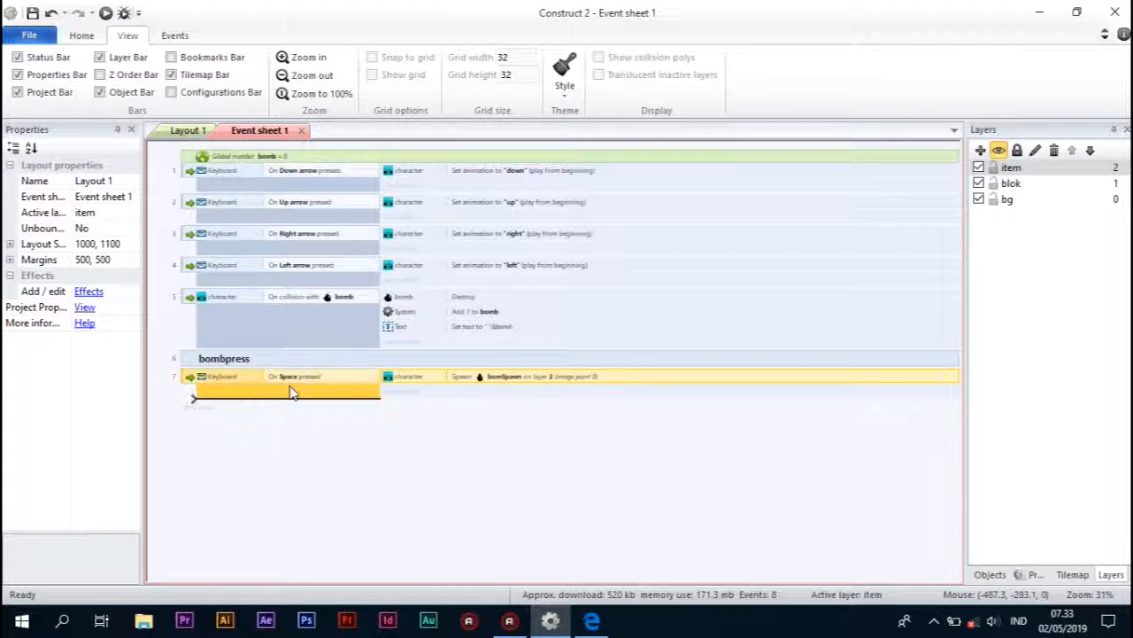
drag(317, 367, 320, 371)
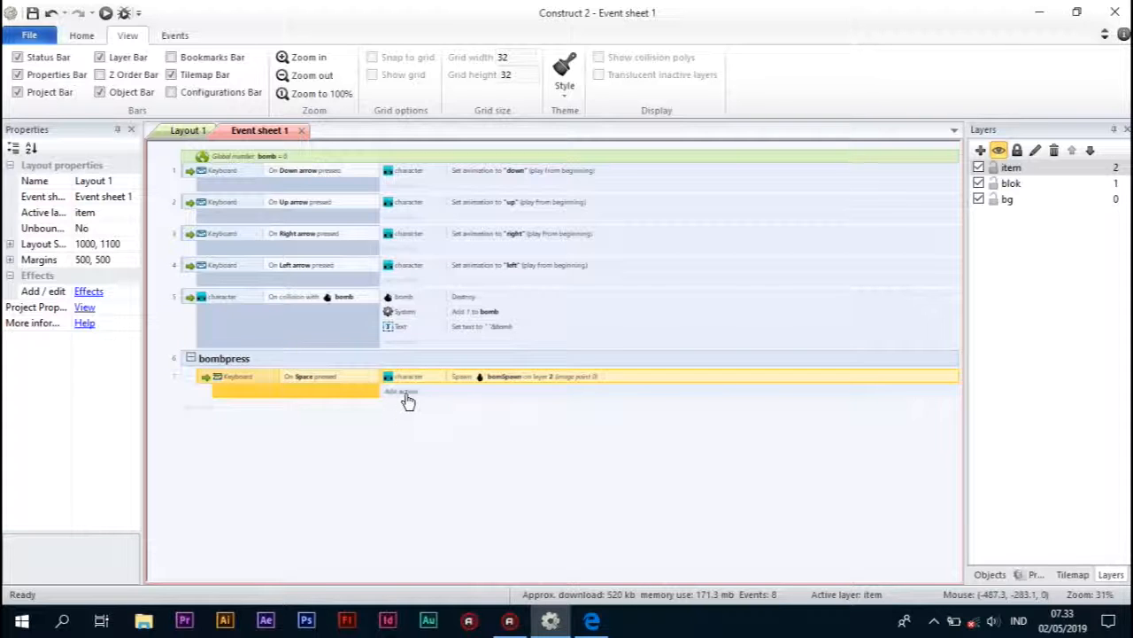
- Add a System action to the Space event that adds -1 to the global variable bomb
click(403, 394)
double_click(359, 113)
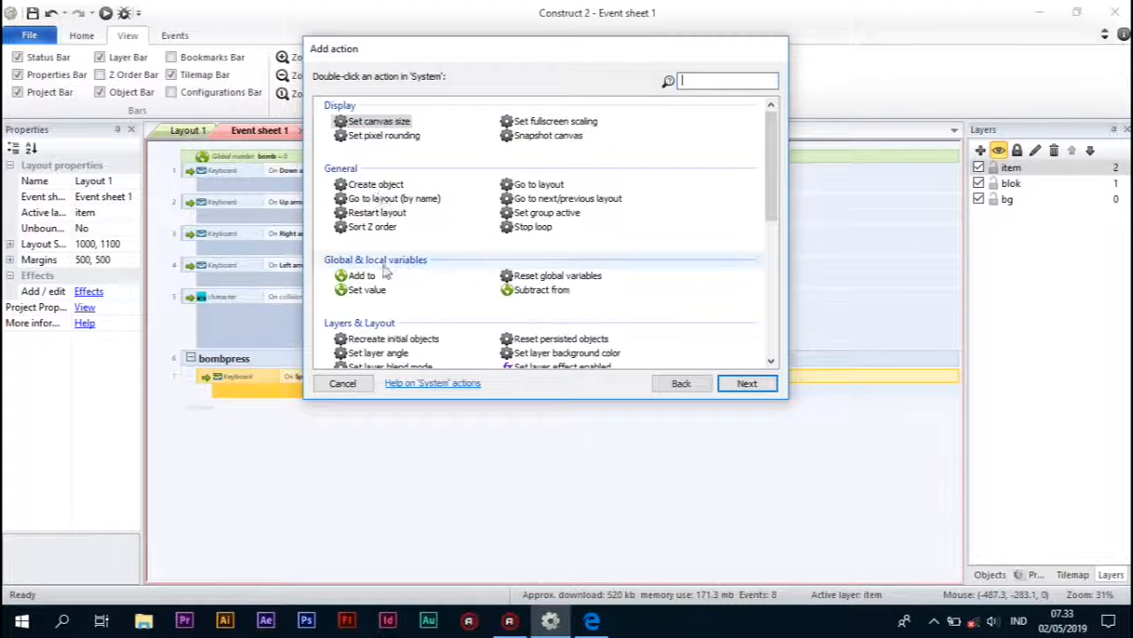
double_click(363, 276)
click(571, 302)
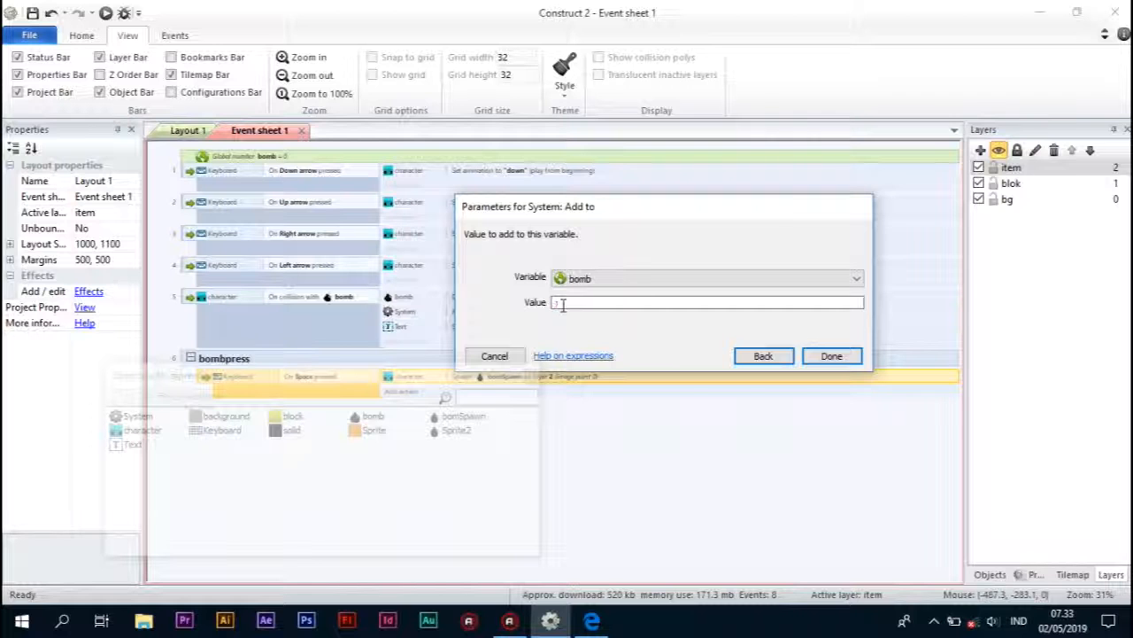
key(Return)
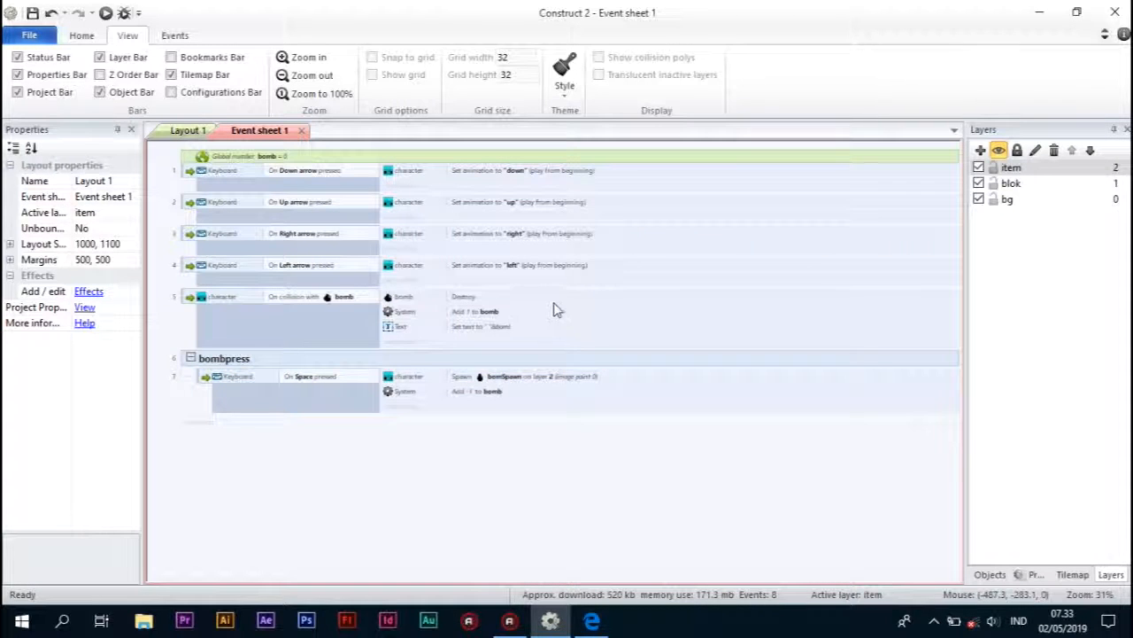
- Duplicate the Set text action of the collision event and move the copy to the end of the Space event's actions
click(481, 333)
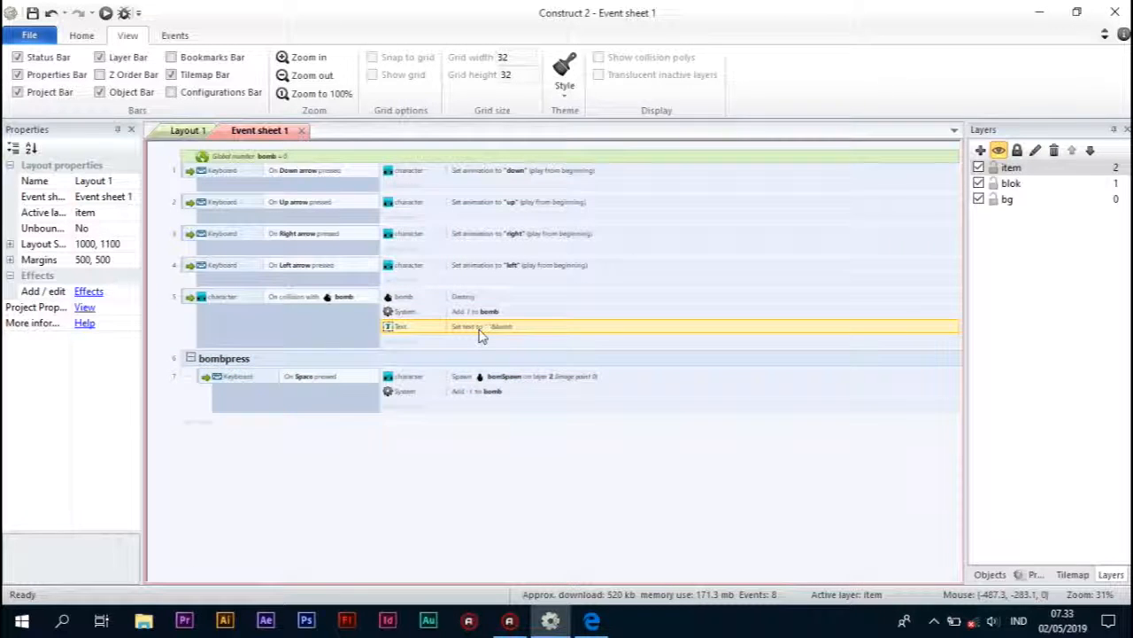
key(ctrl+v)
drag(488, 347, 487, 413)
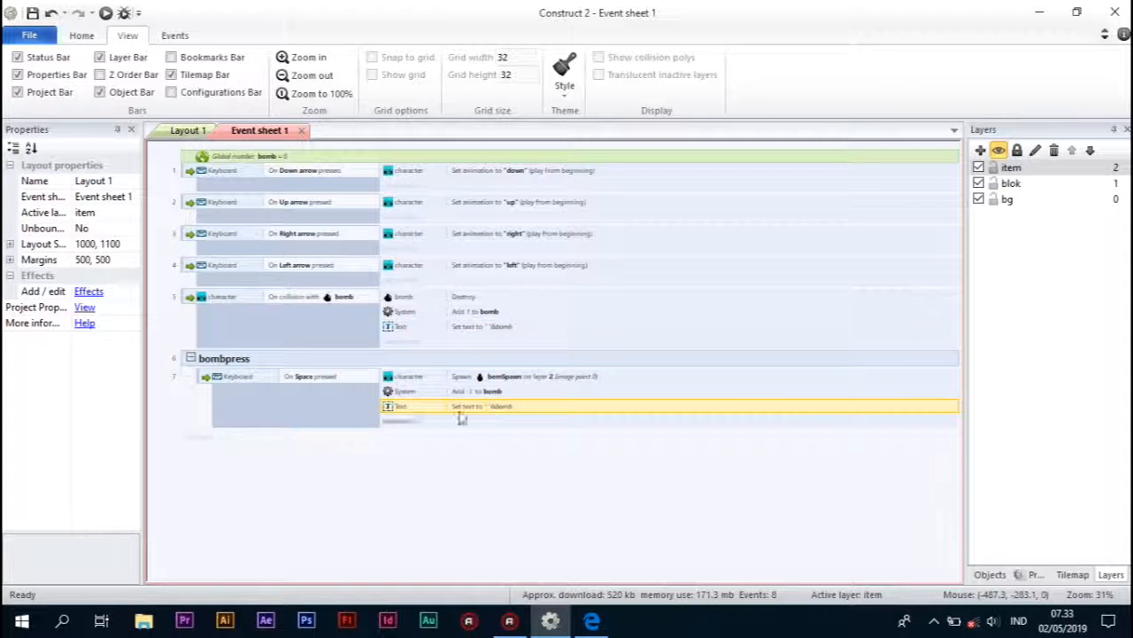
- Edit the bombpress group so that it is not active on start
click(225, 361)
right_click(229, 360)
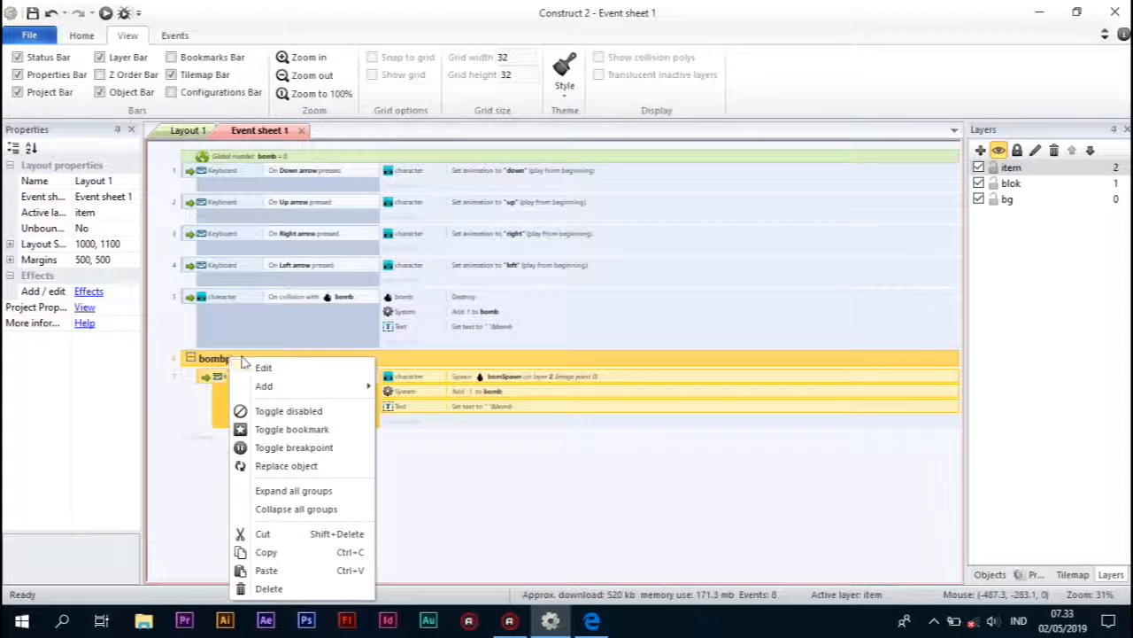
click(301, 368)
click(501, 340)
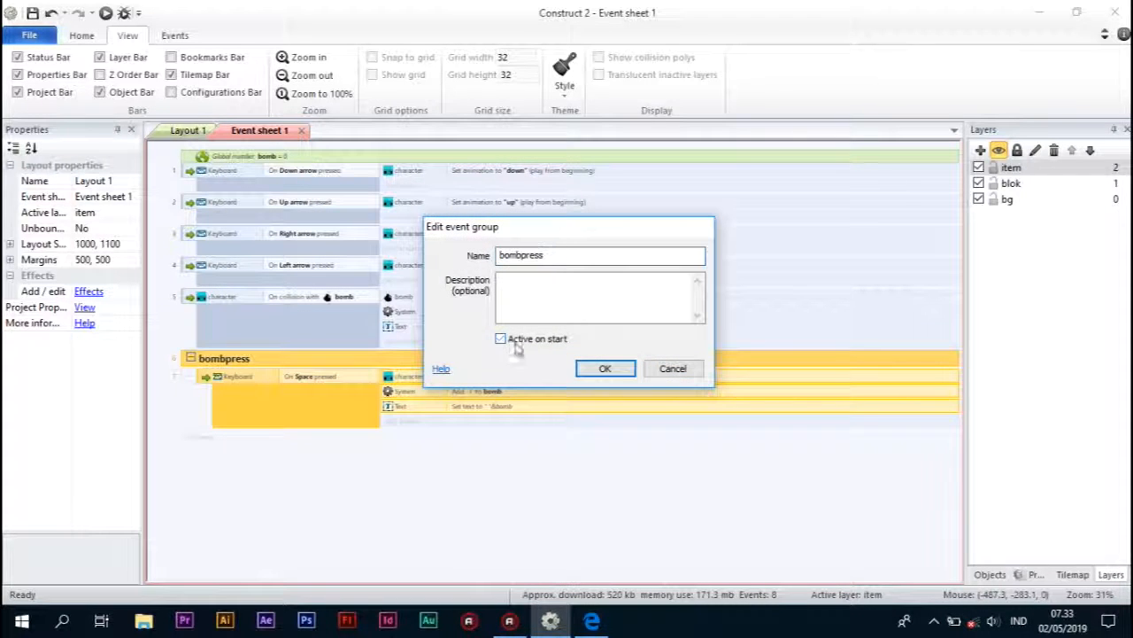
click(605, 368)
- Add a System event that compares whether the global variable bomb is equal to 1
right_click(248, 480)
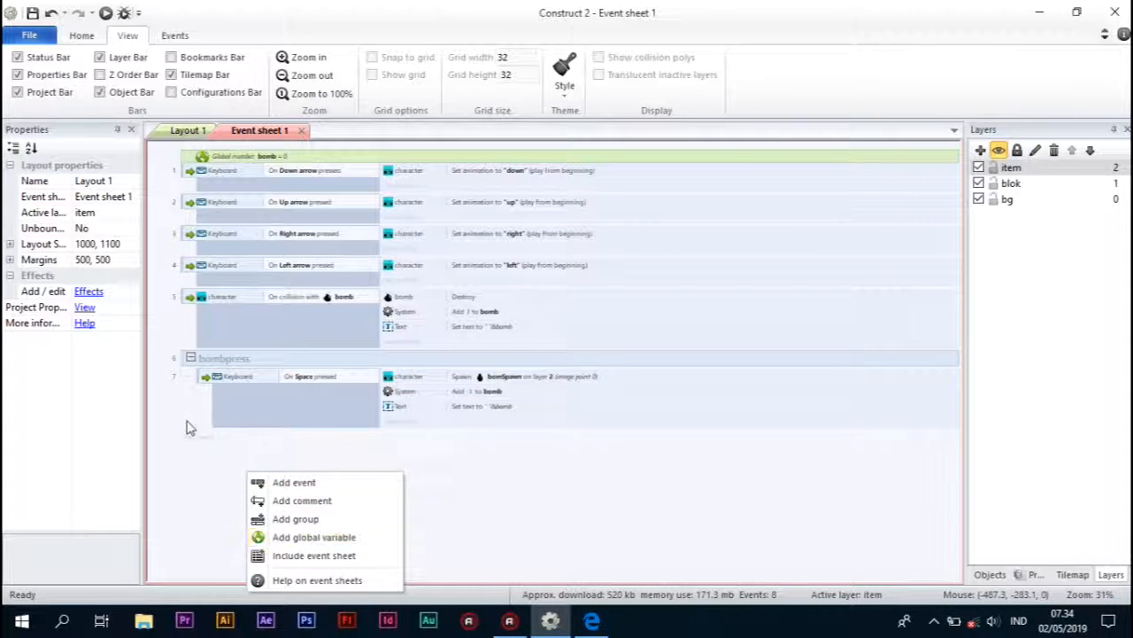
click(282, 482)
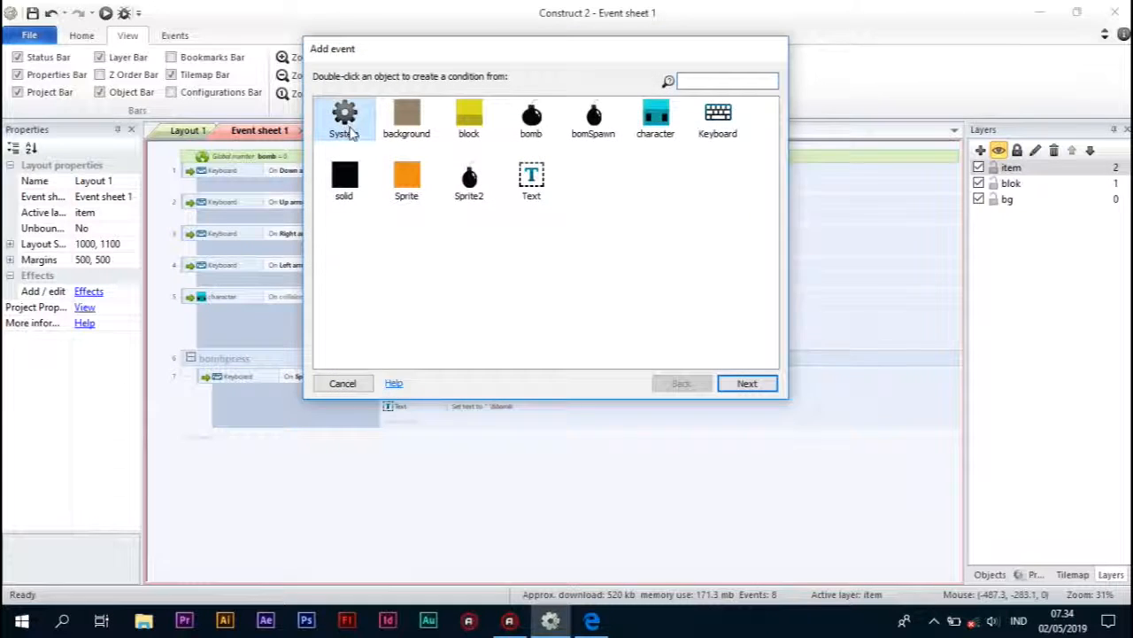
double_click(345, 118)
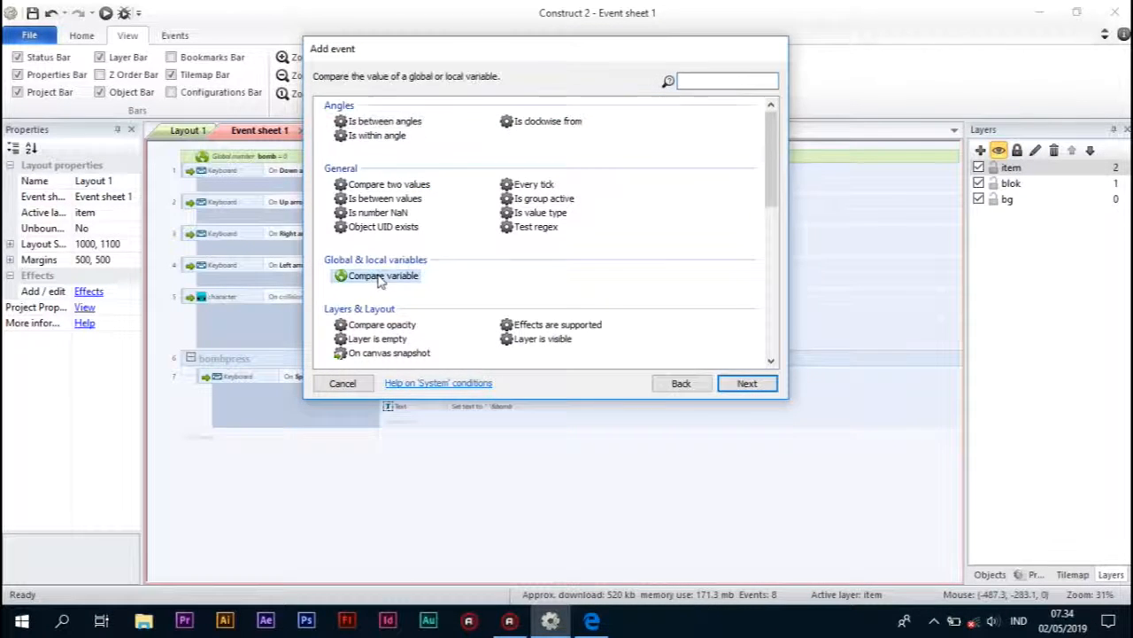
double_click(372, 275)
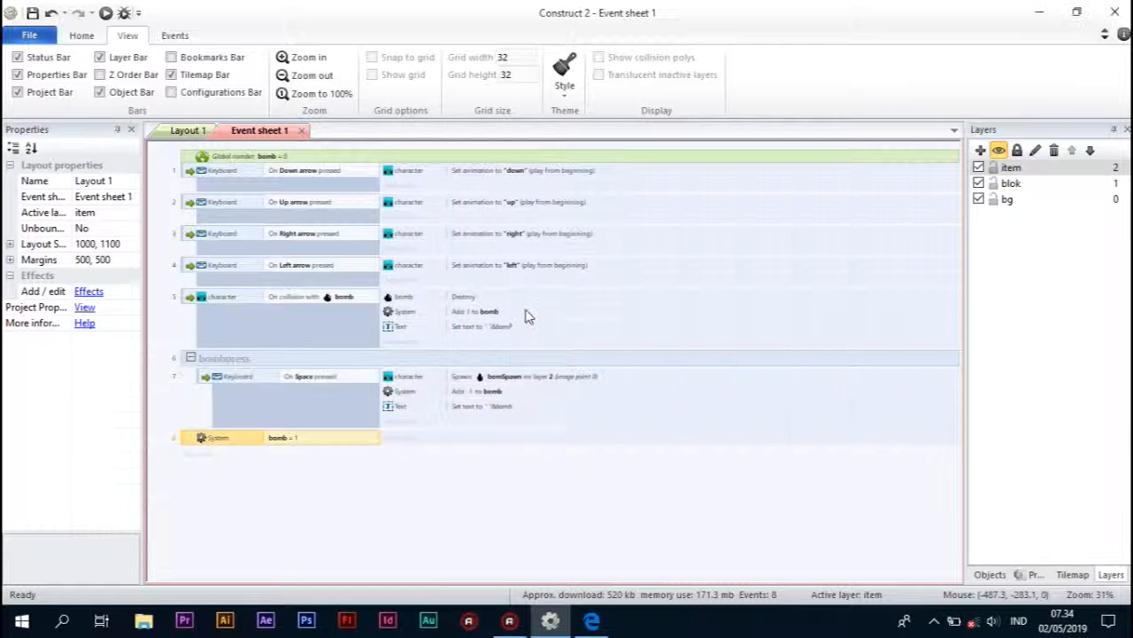
- Change the comparison of the new event's bomb condition to Greater or equal
double_click(309, 445)
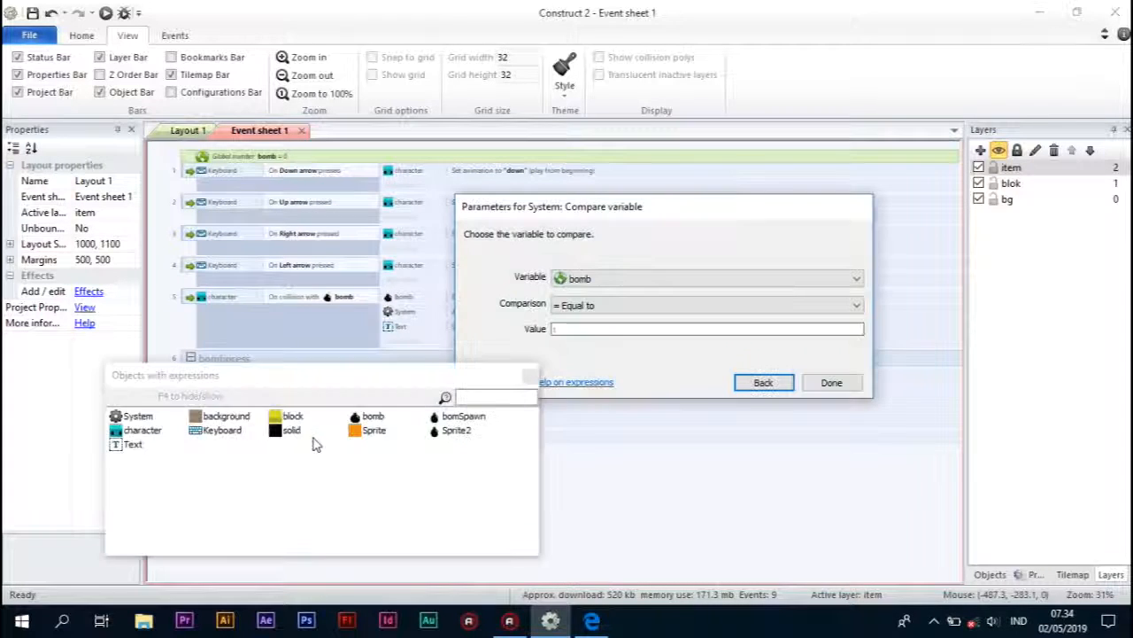
click(600, 310)
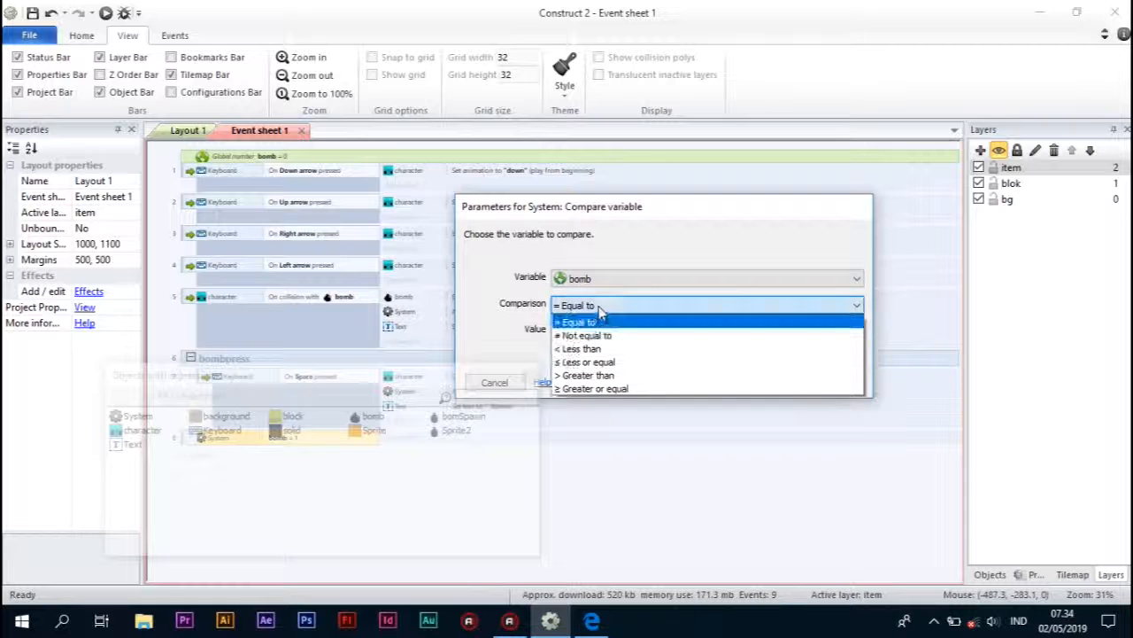
click(611, 403)
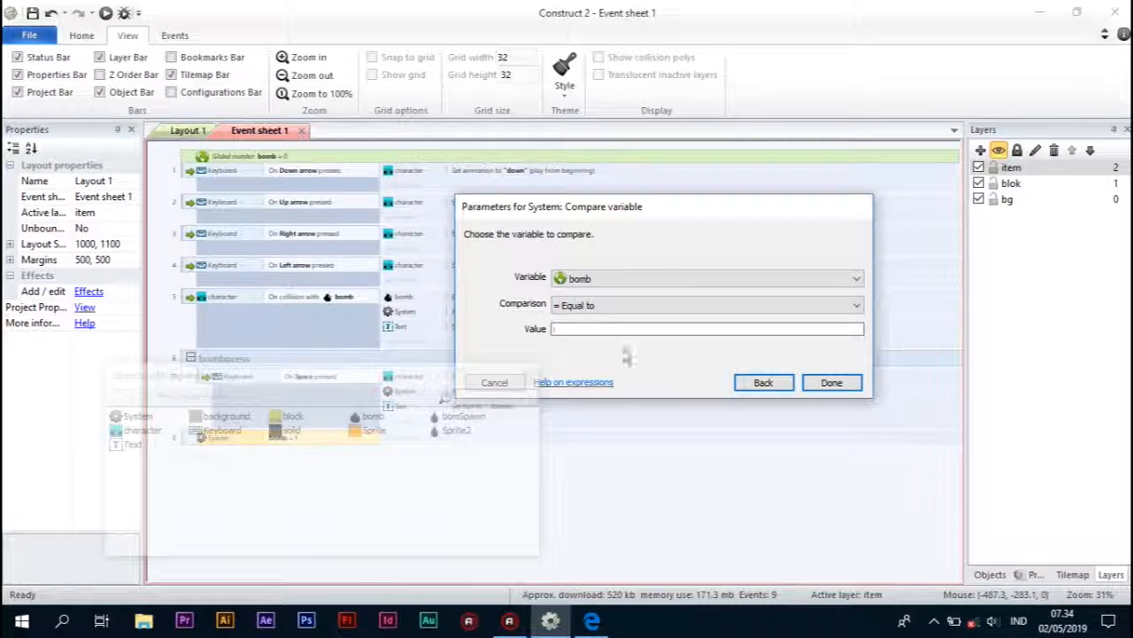
click(617, 307)
click(620, 391)
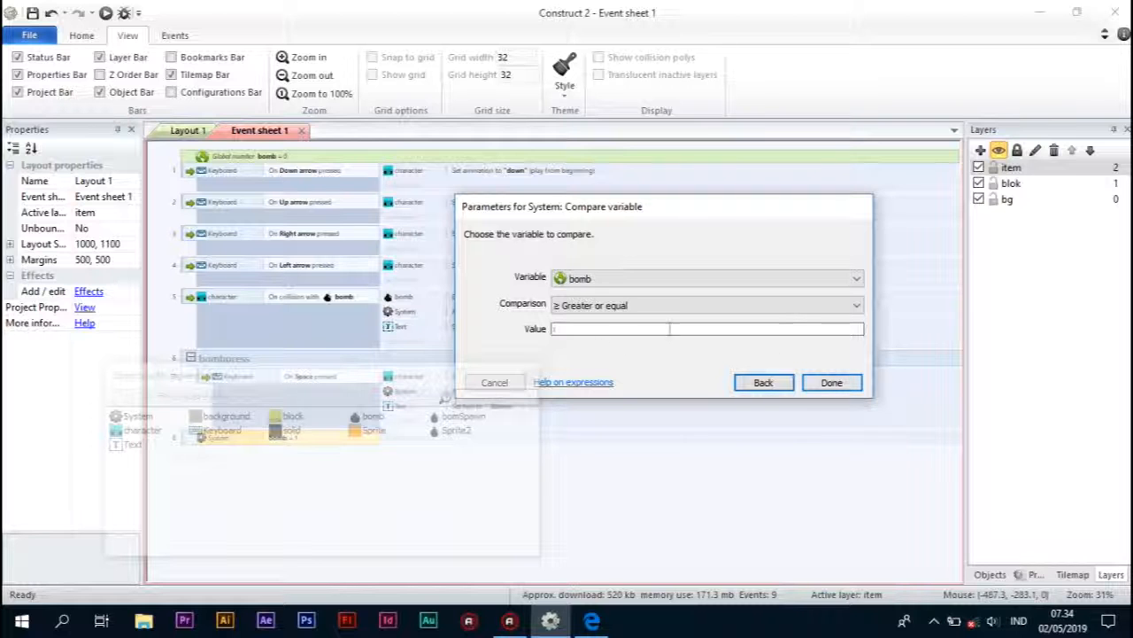
click(819, 385)
- Give the bomb comparison event a System Set group active action for "bombpress" with the state Activated
click(404, 439)
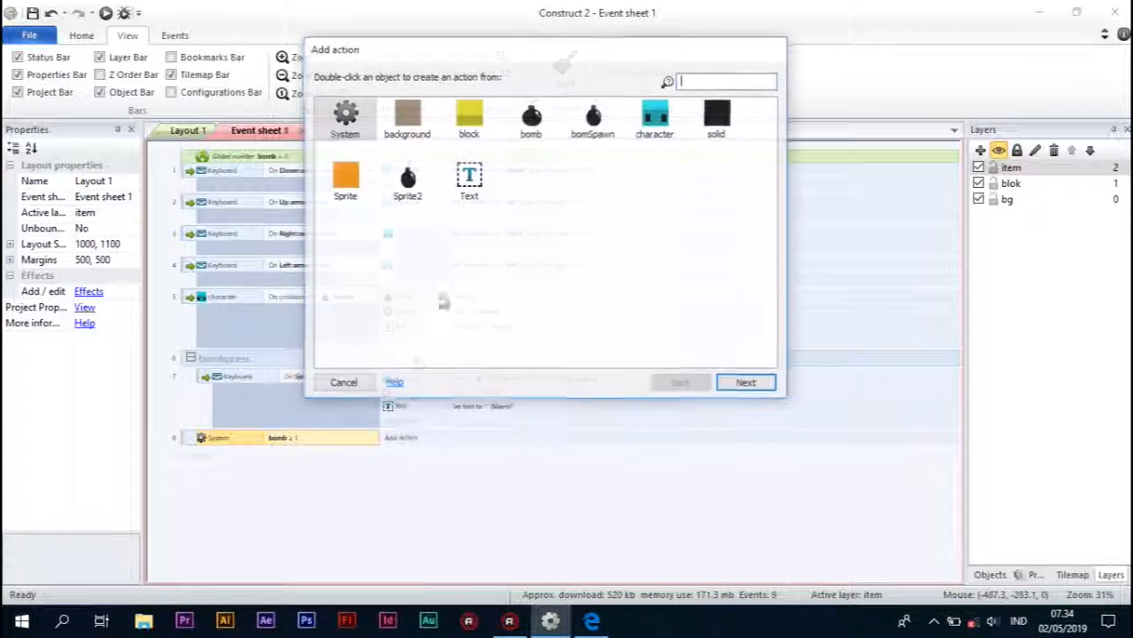
double_click(344, 115)
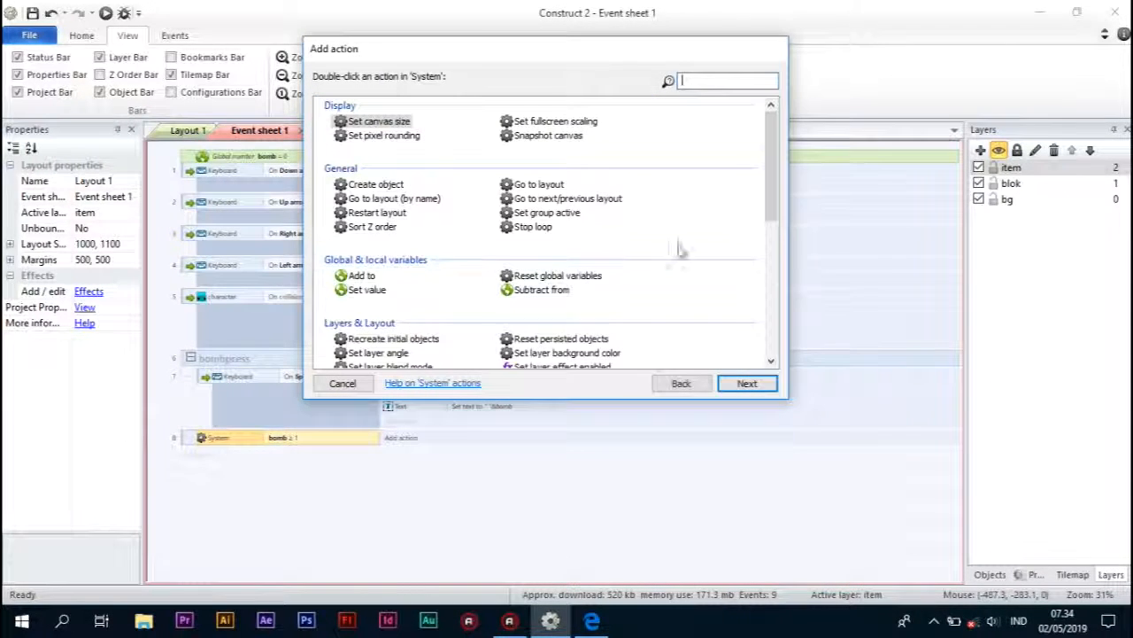
double_click(560, 219)
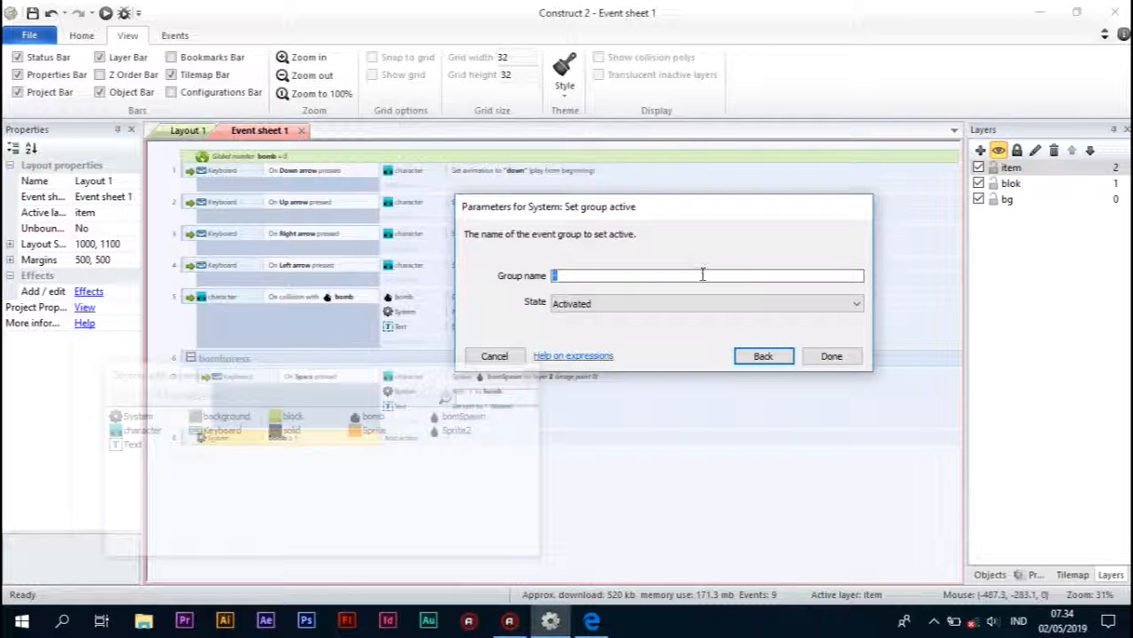
text("bombpress")
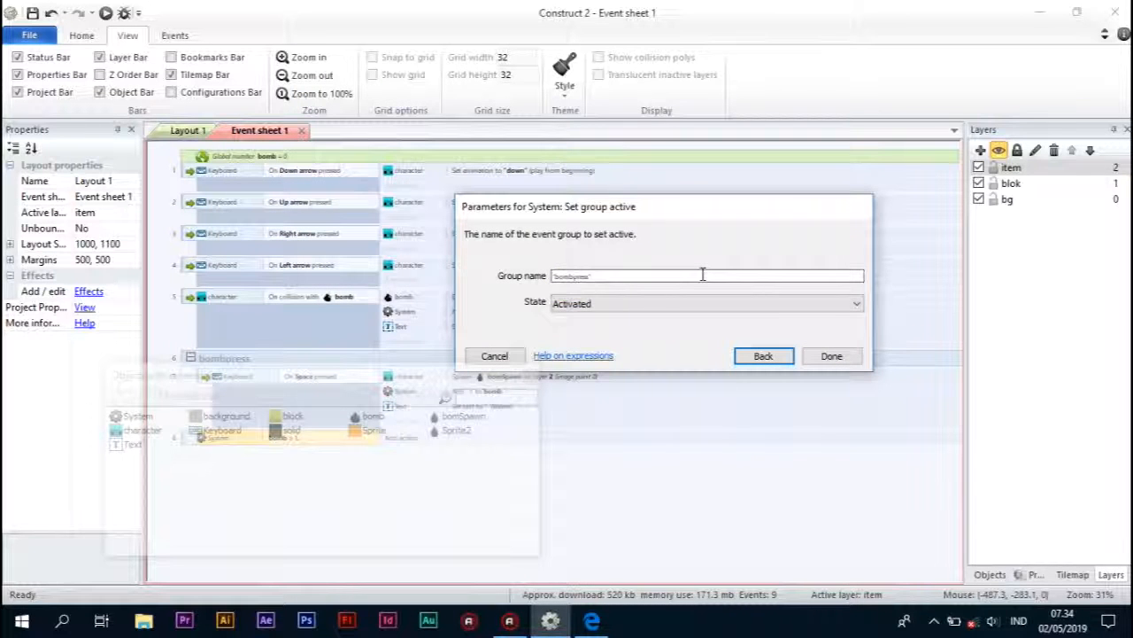
key(Return)
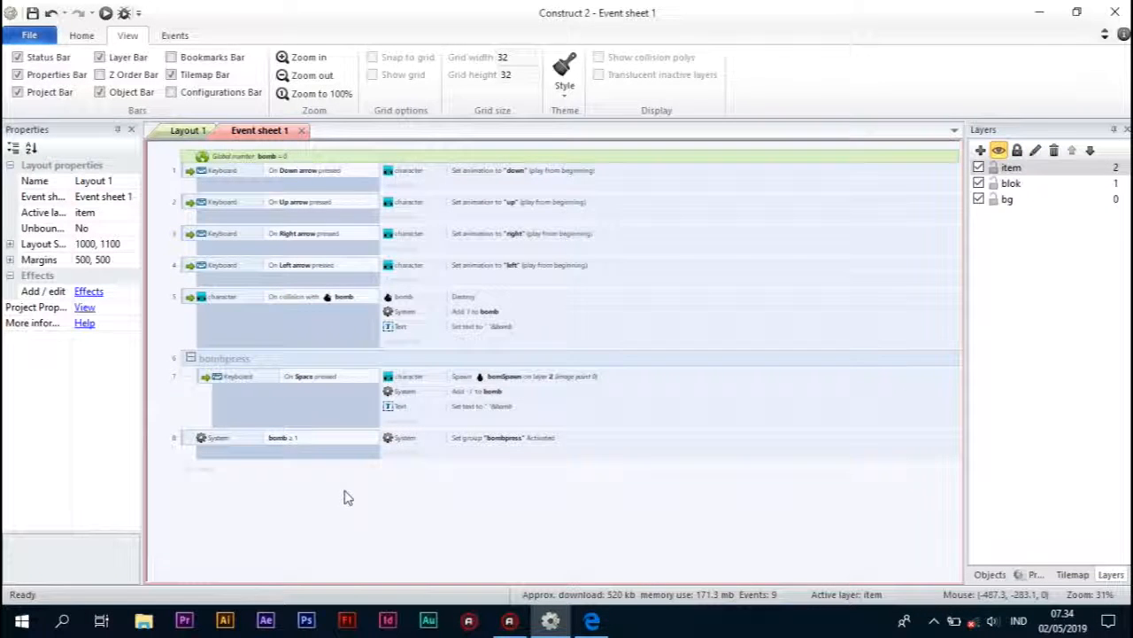
- Run the layout preview and steer the character through the maze to collect the bomb and check the counter
click(104, 14)
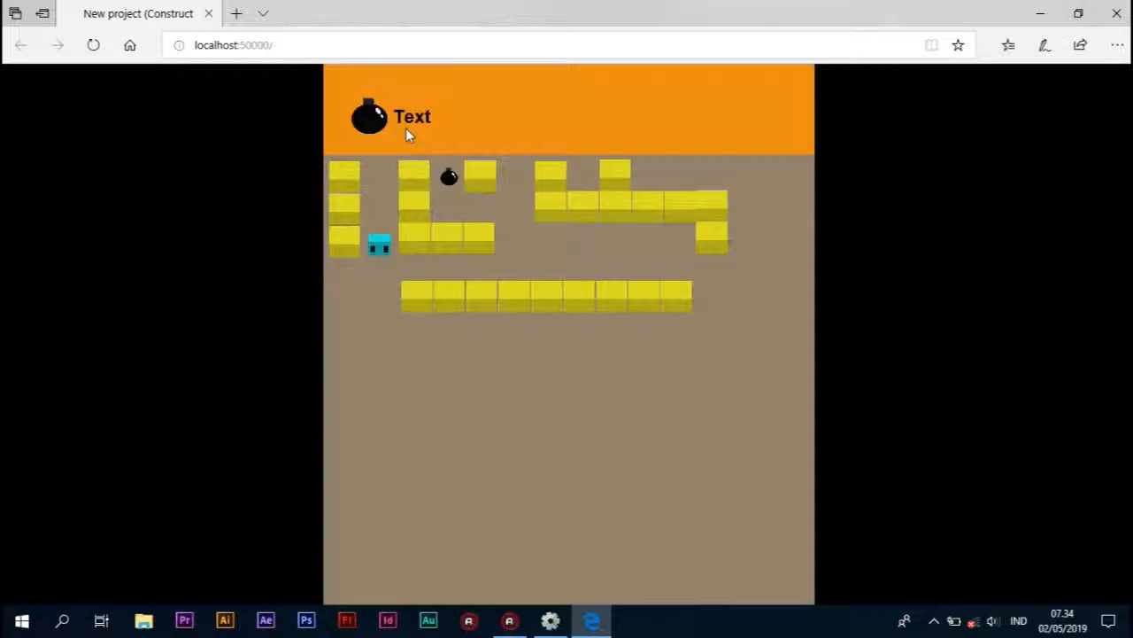
key(Right)
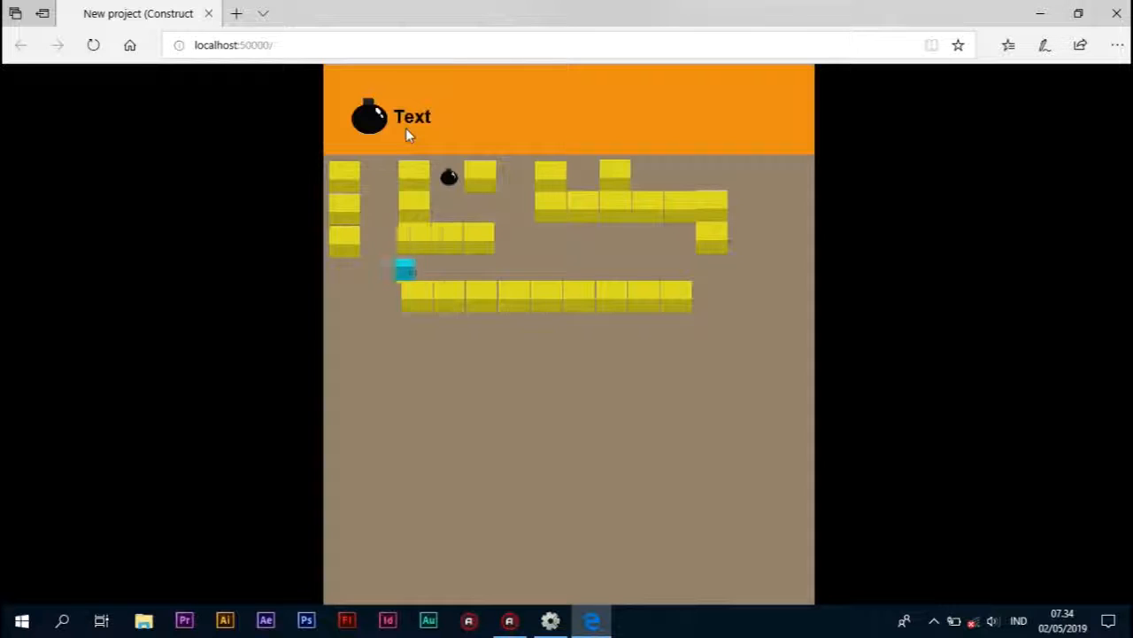
key(Up)
key(Left)
key(Up)
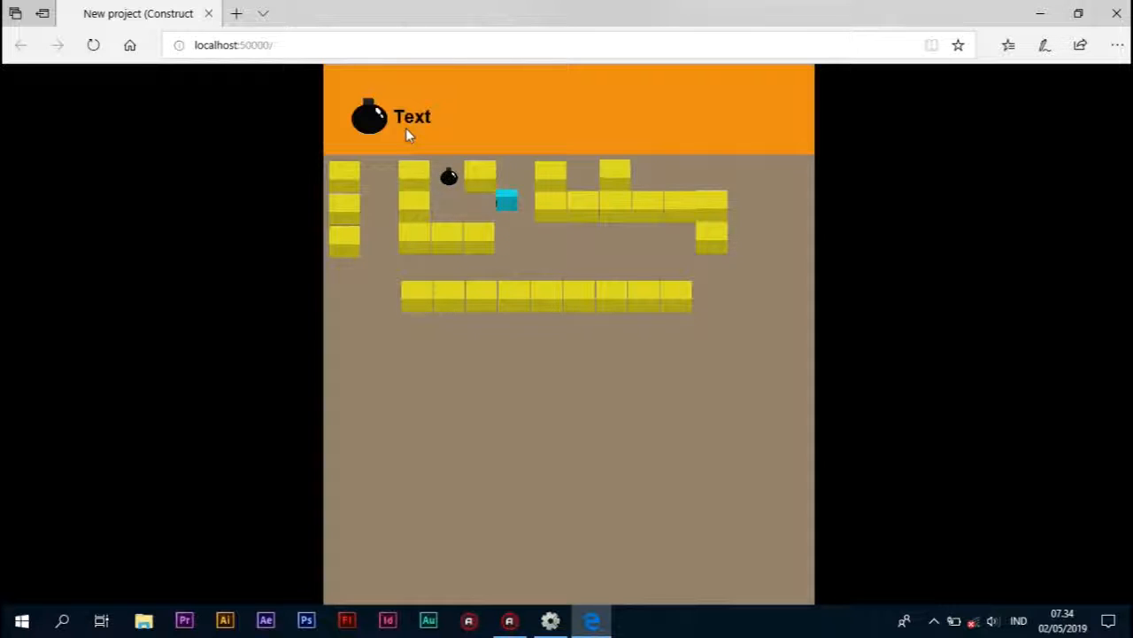
key(Left)
key(Up)
key(Down)
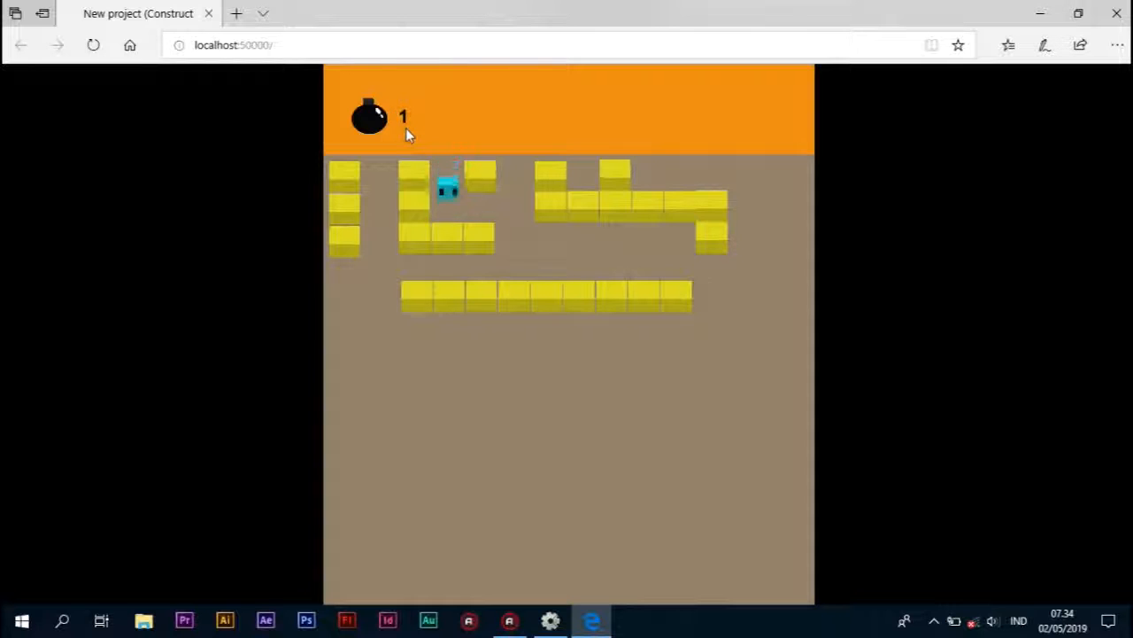
key(Right)
- Switch back to Construct 2 and set the counter Text object's text to 0 in Layout 1
click(550, 619)
click(186, 130)
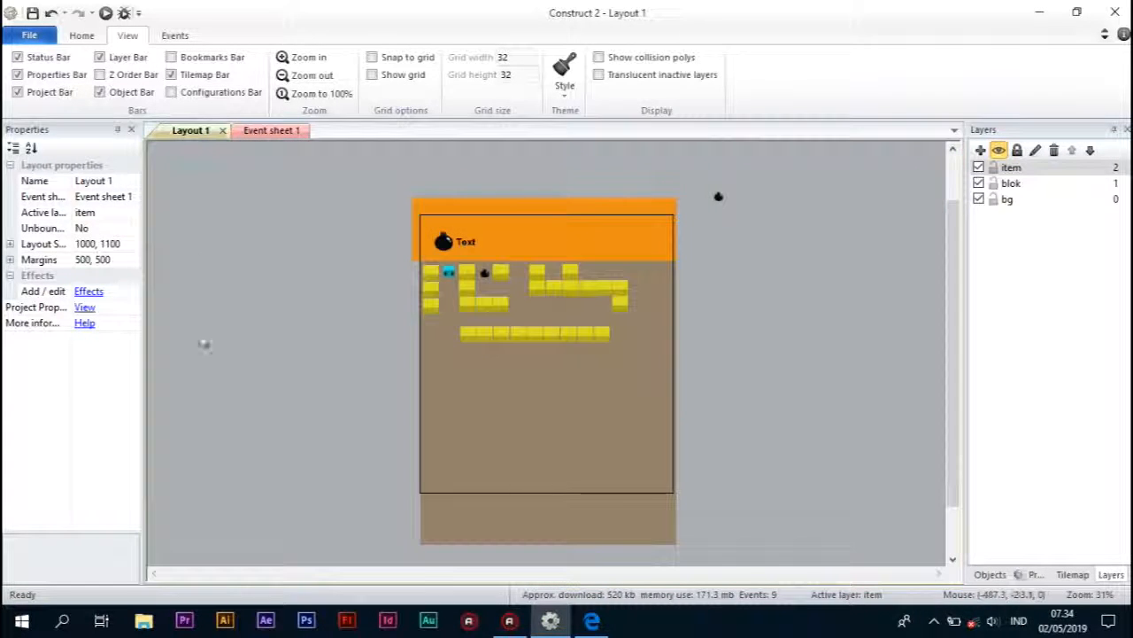
click(465, 242)
scroll(92, 437, down, 1)
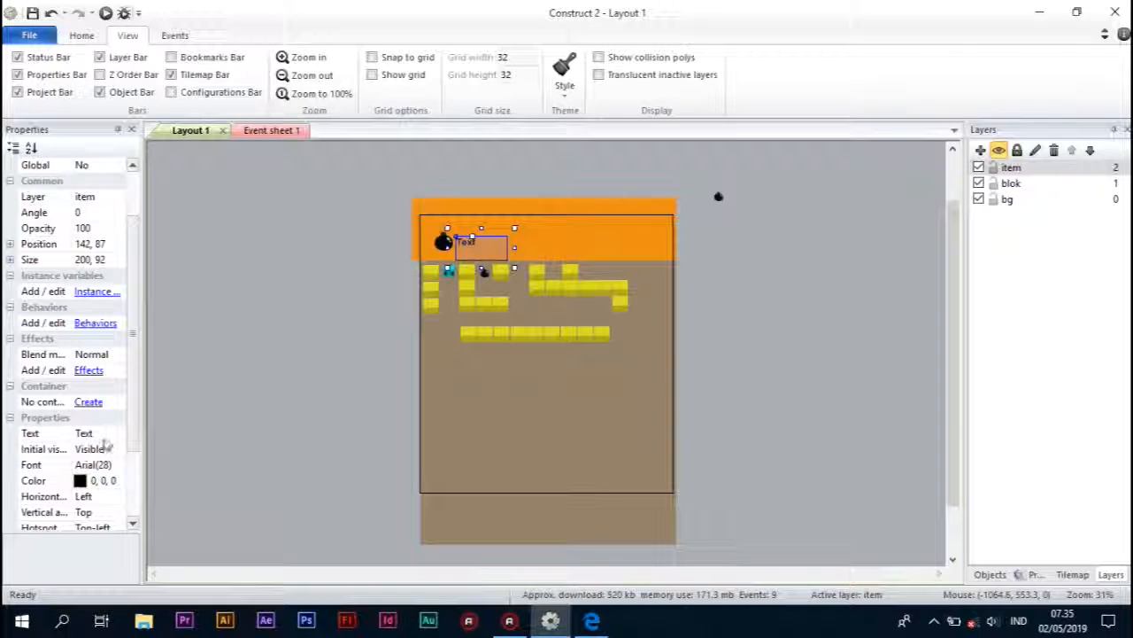
click(92, 434)
text(0)
key(Return)
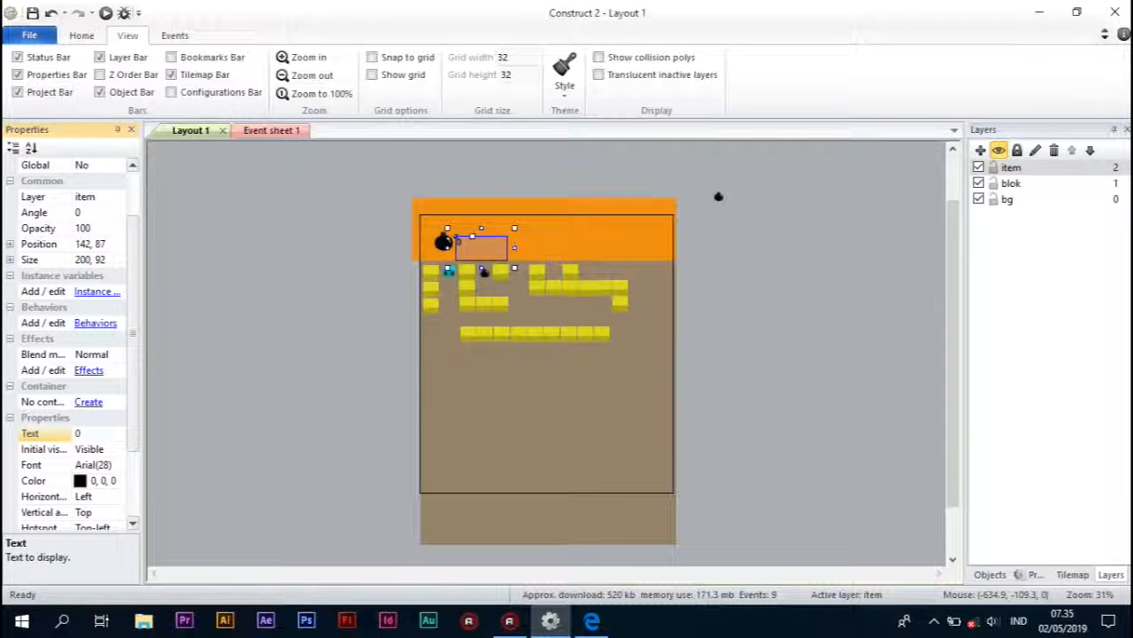
- Test dropping bombs with Space at several maze positions in the browser preview, then return to Construct 2
click(582, 623)
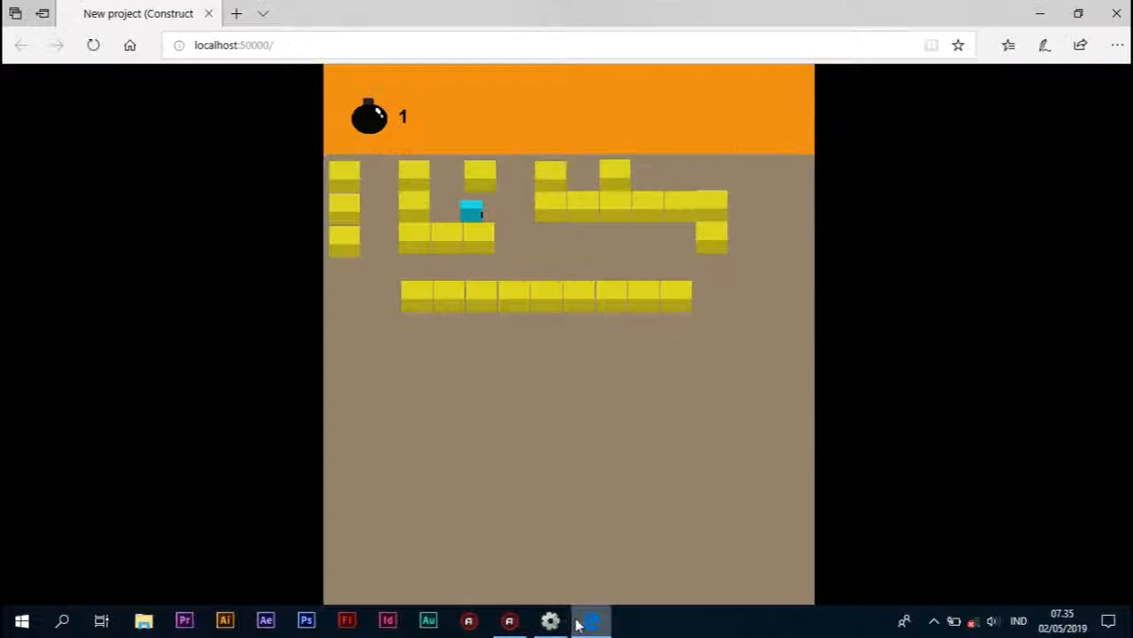
key(Right)
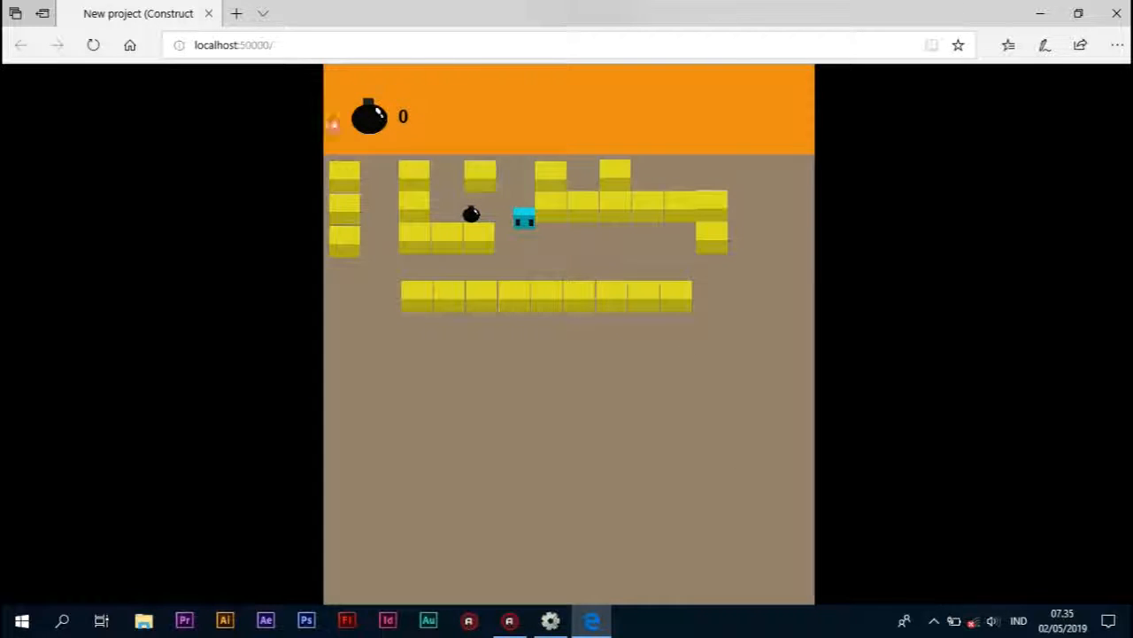
key(space)
key(Down)
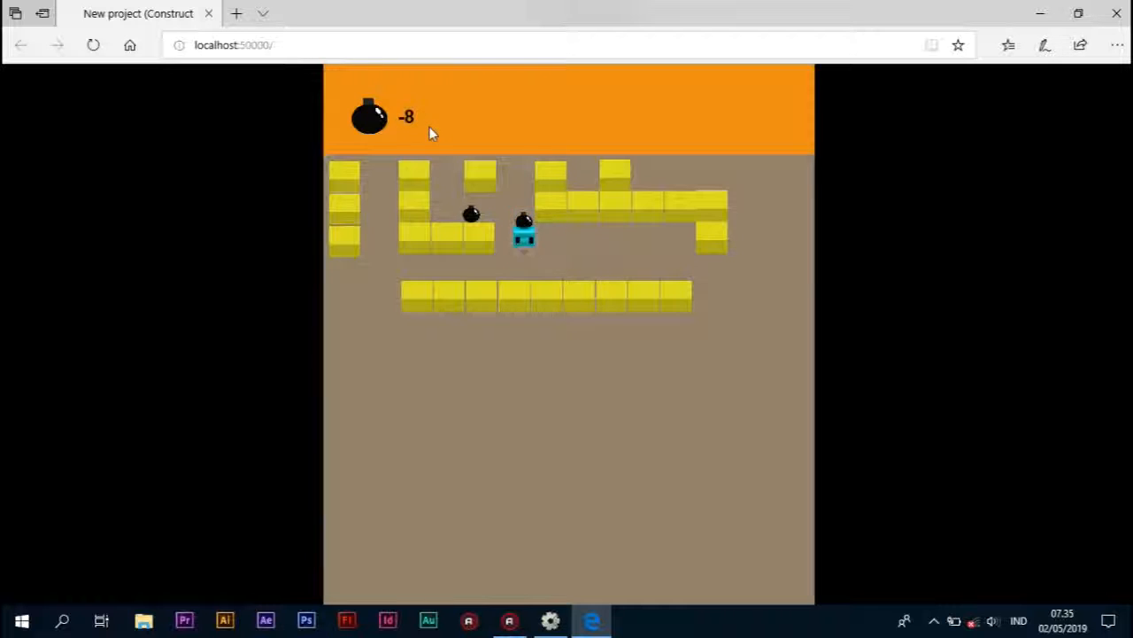
key(Right)
key(space)
key(Up)
key(Right)
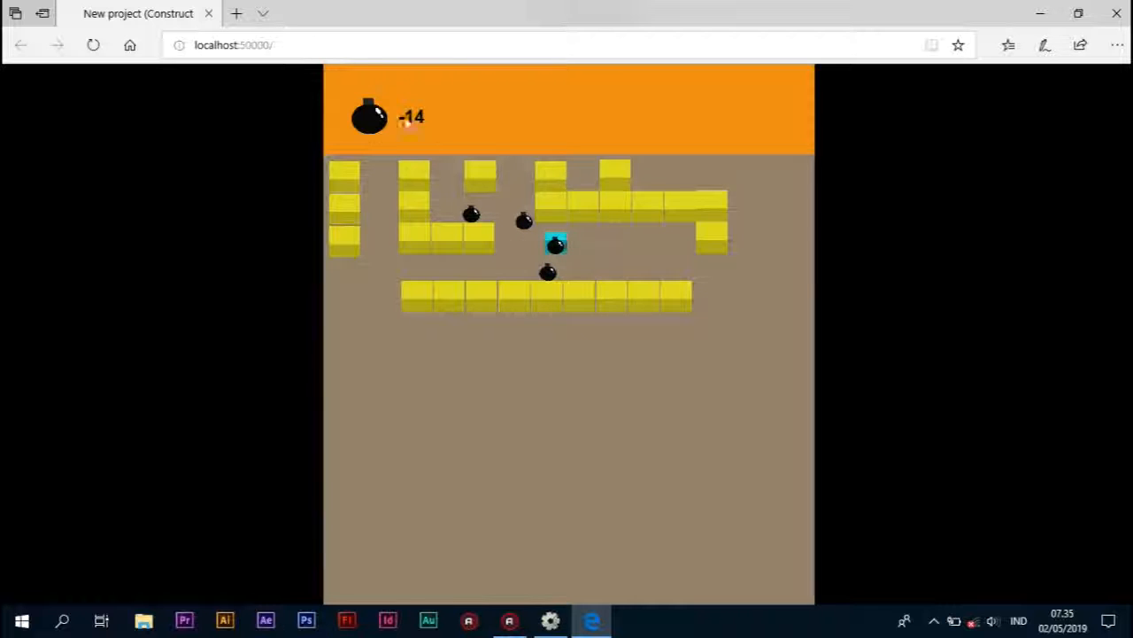
click(550, 619)
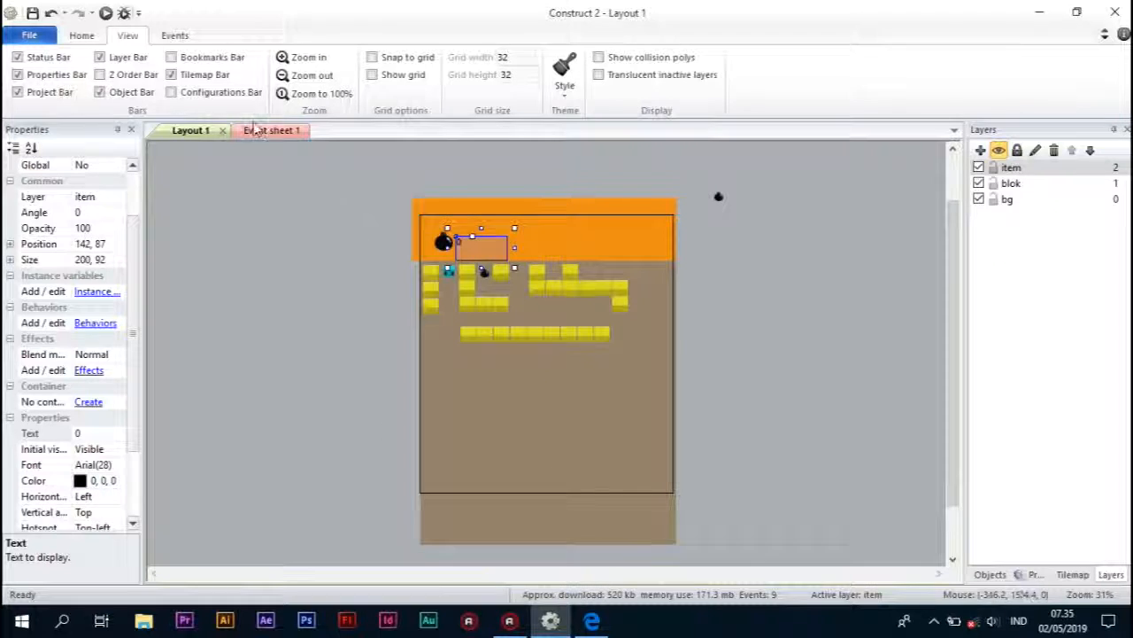